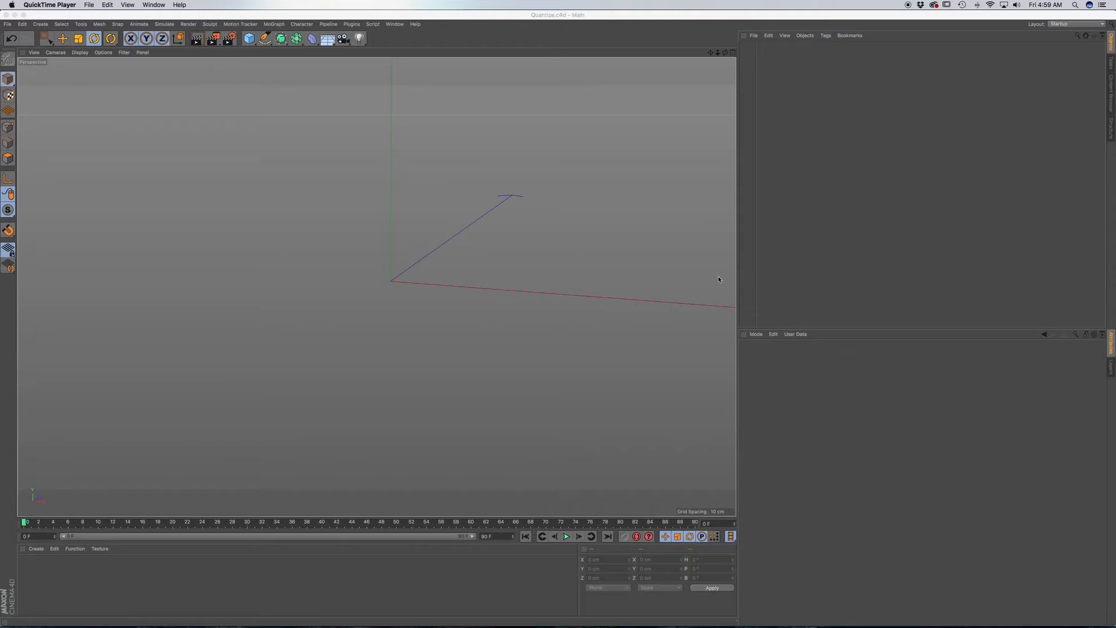
Add a cube to the scene and convert it to an editable polygon object.
click(739, 271)
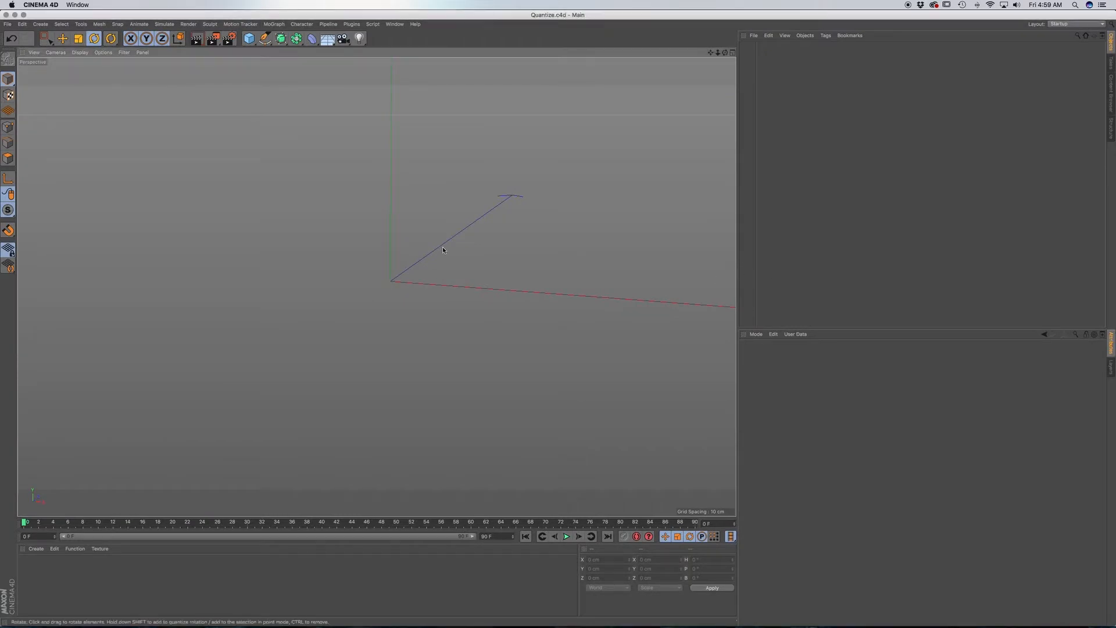
click(250, 40)
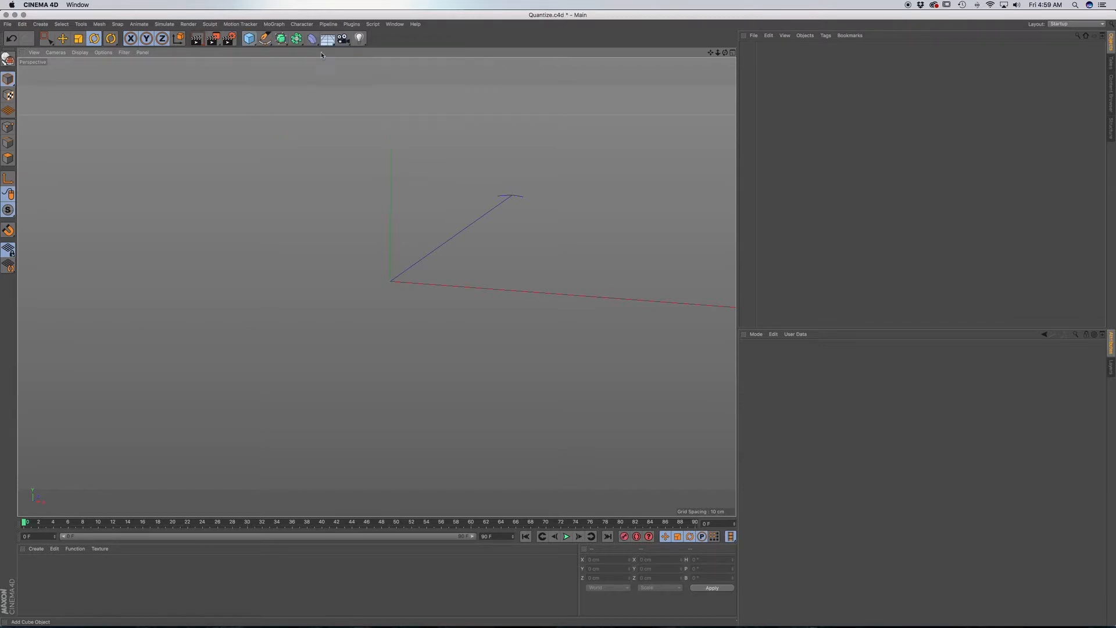
click(327, 51)
scroll(372, 225, down, 6)
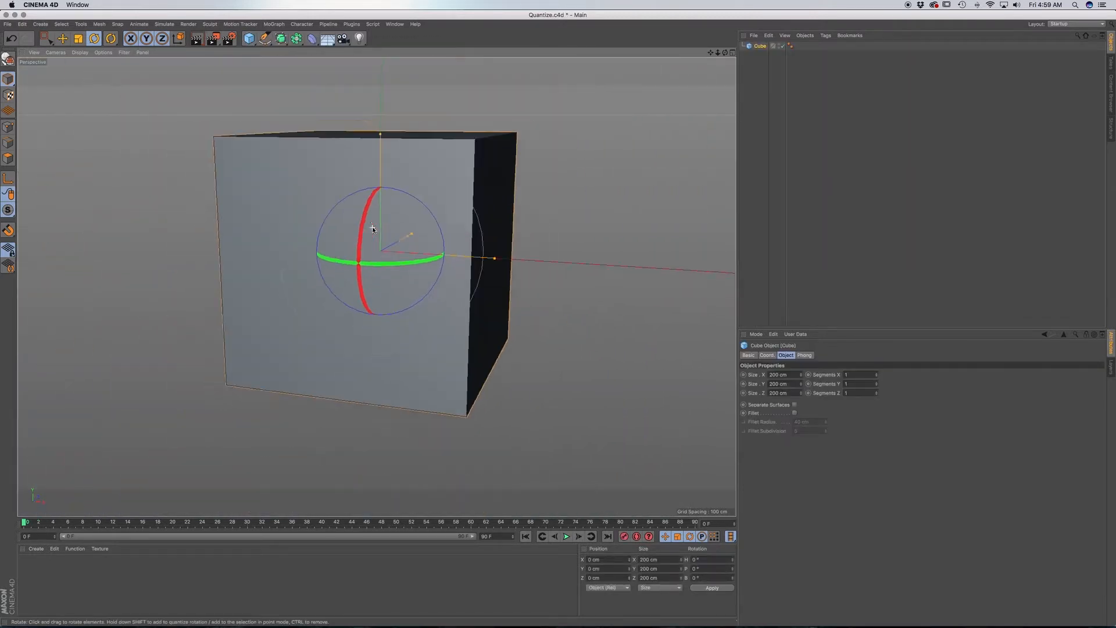
alt+drag(382, 260, 378, 323)
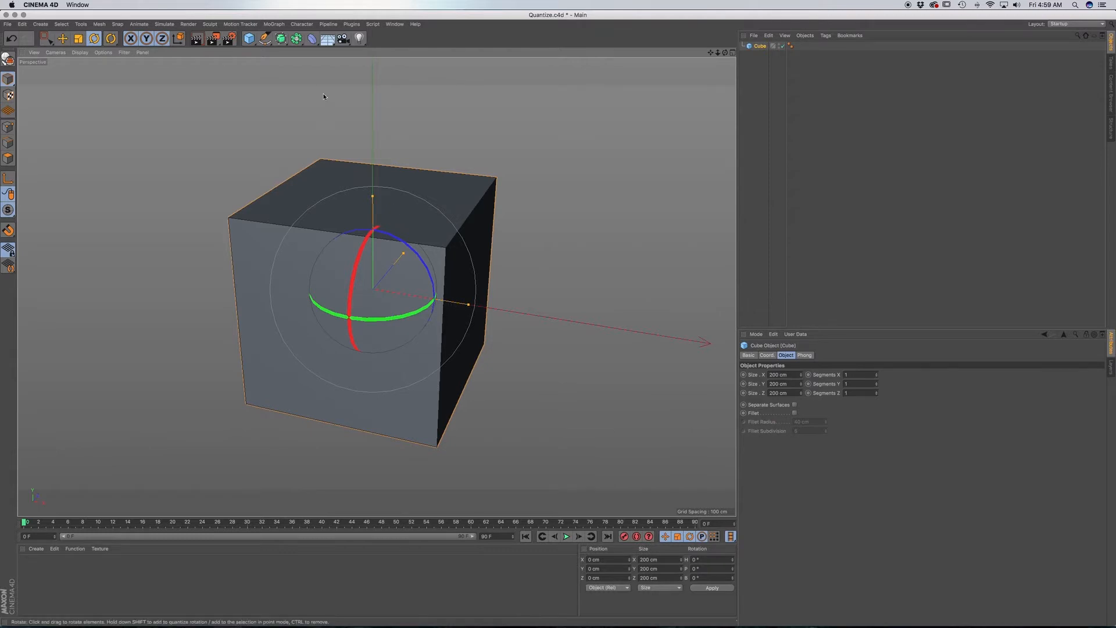
click(312, 39)
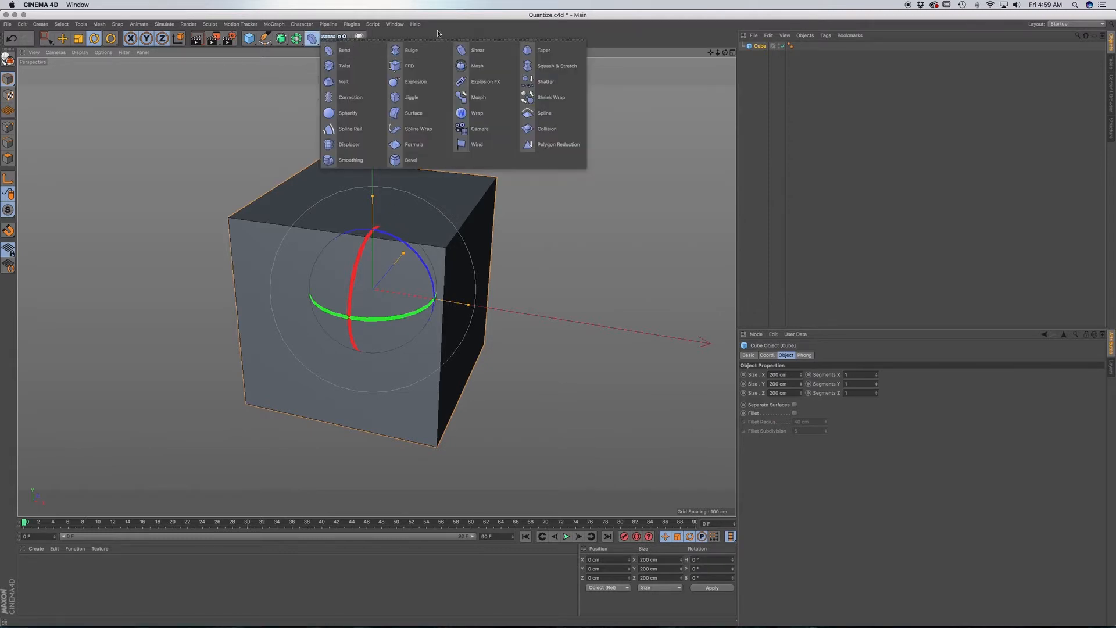
click(8, 58)
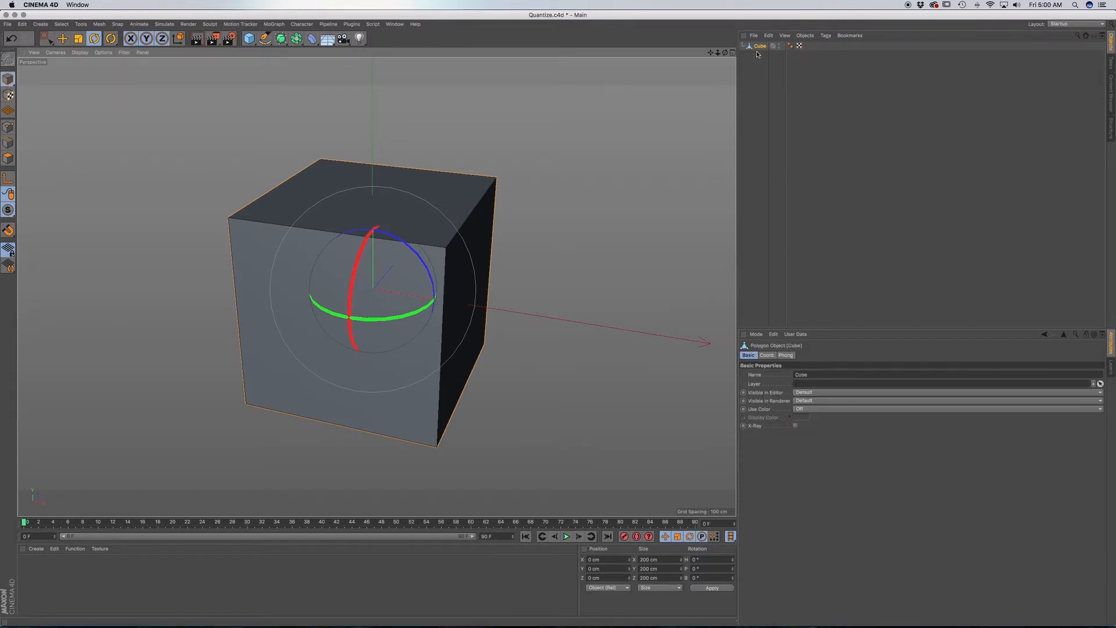
Set the quantize movement increment to 50 cm in the modeling settings.
click(756, 335)
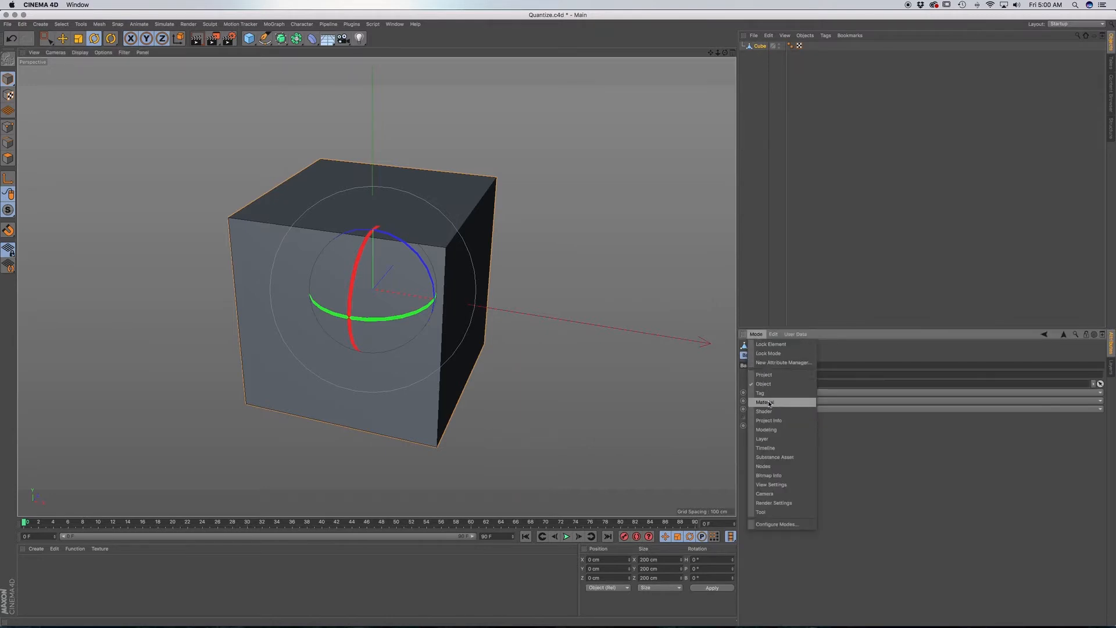
click(768, 430)
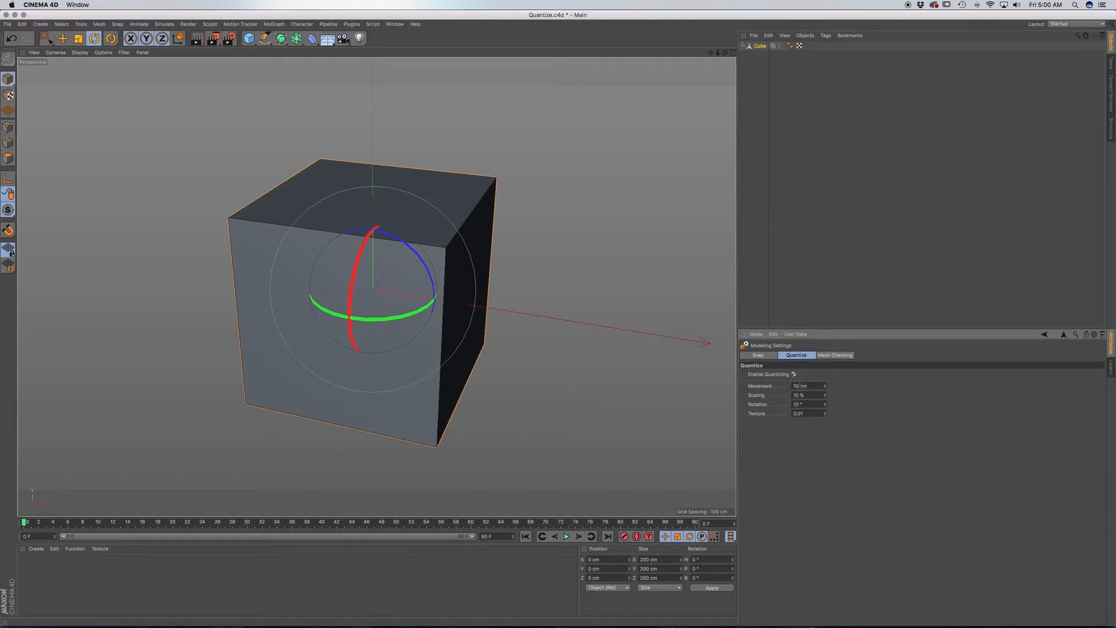
double_click(800, 385)
text(50)
key(Return)
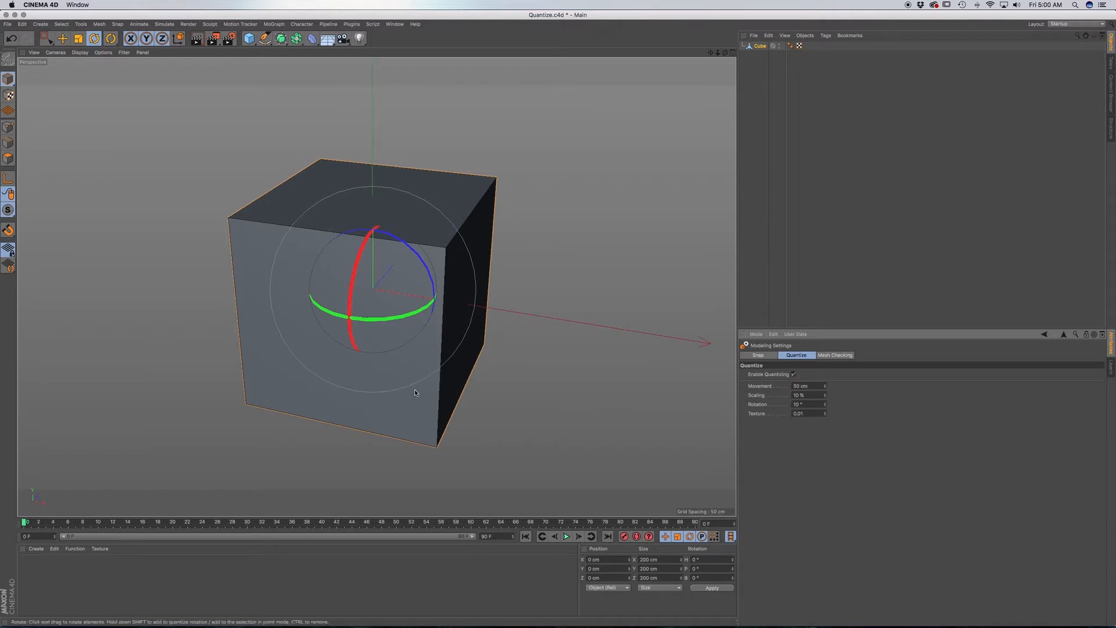
Try moving the cube along its X axis and rotating it around the red band, and undo the change.
key(e)
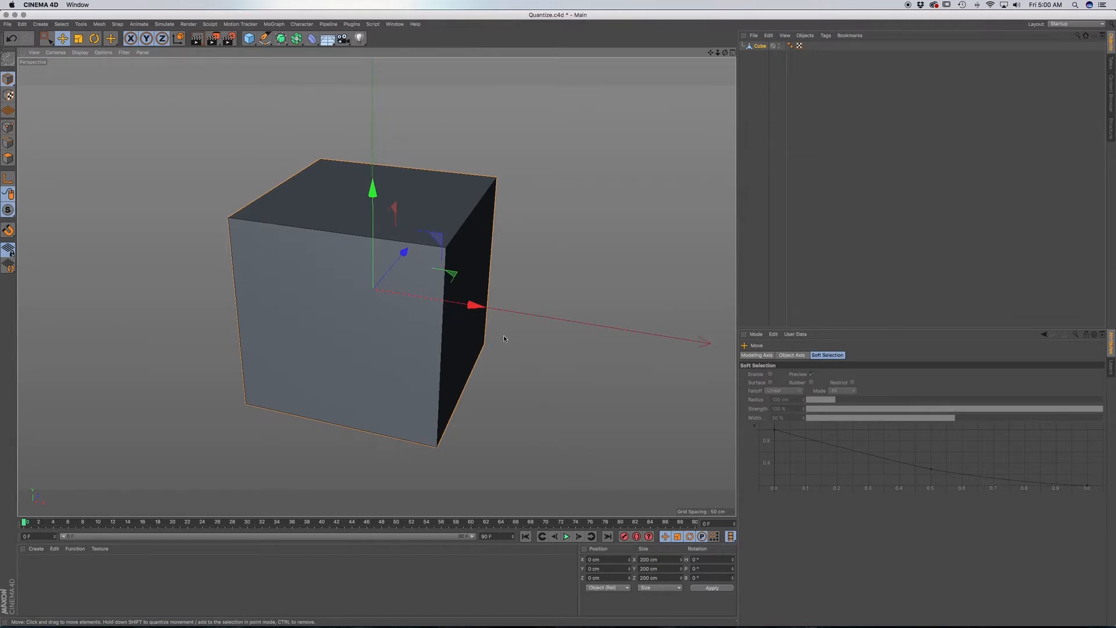
mouse_move(489, 307)
mouse_down()
mouse_move(684, 342)
mouse_move(366, 292)
mouse_move(489, 308)
mouse_up()
key(r)
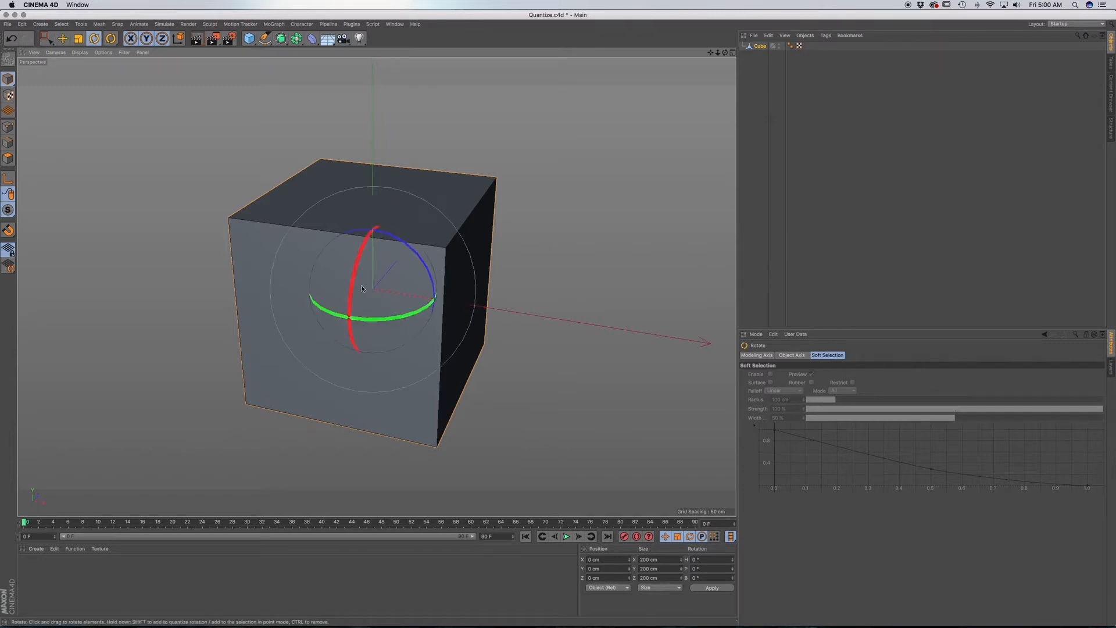
shift+drag(350, 302, 370, 228)
key(super+z)
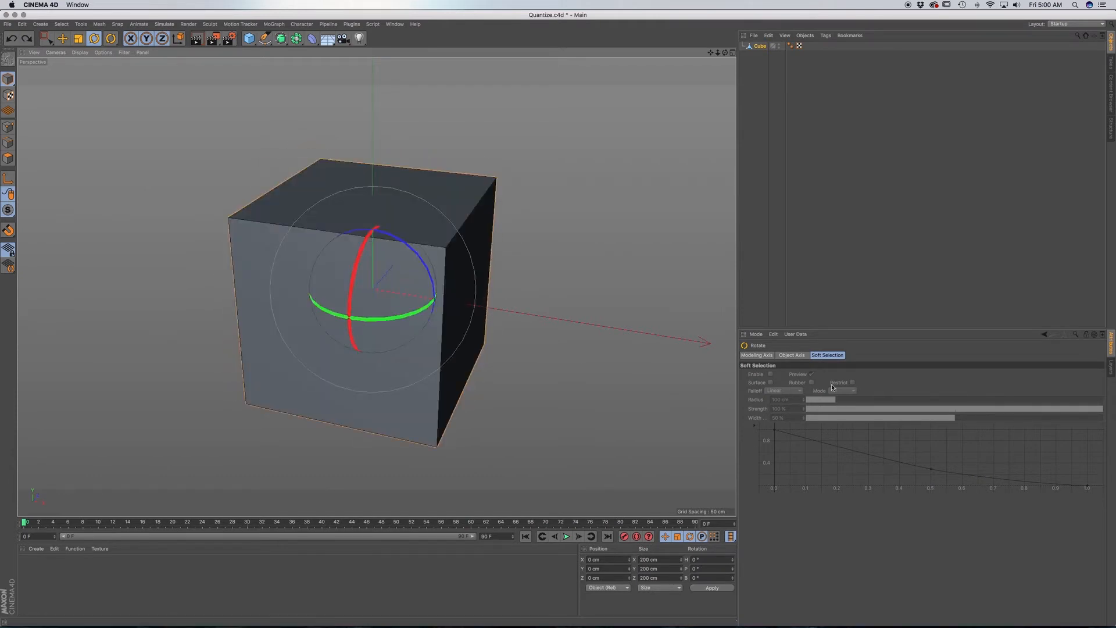
Set the quantize rotation increment to 45° in the modeling settings and test-rotate the cube.
click(761, 45)
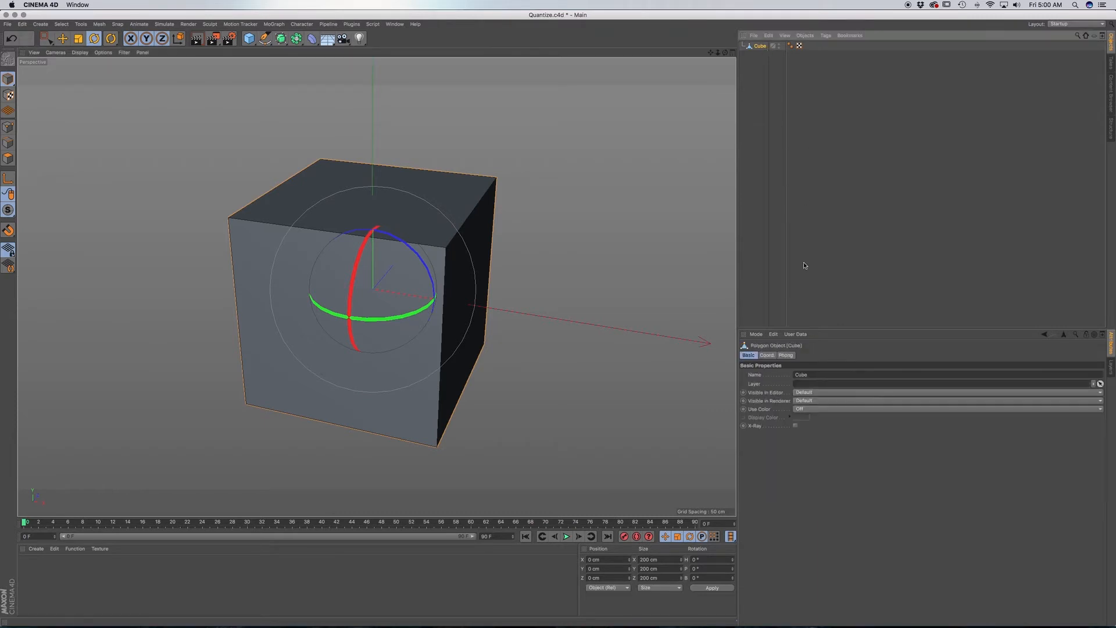
click(756, 334)
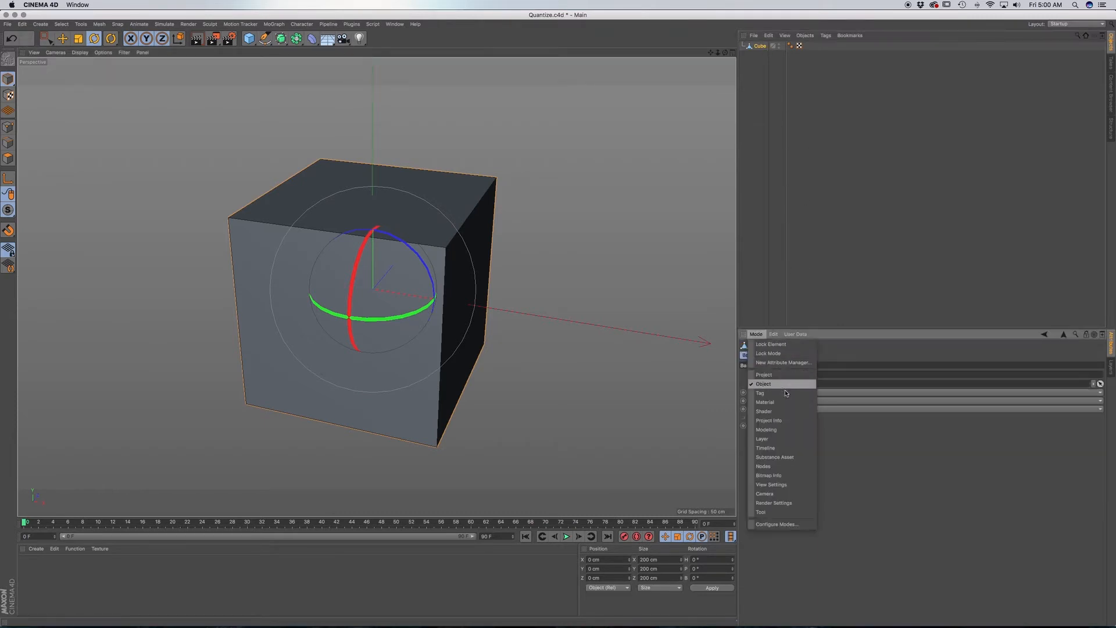
click(782, 430)
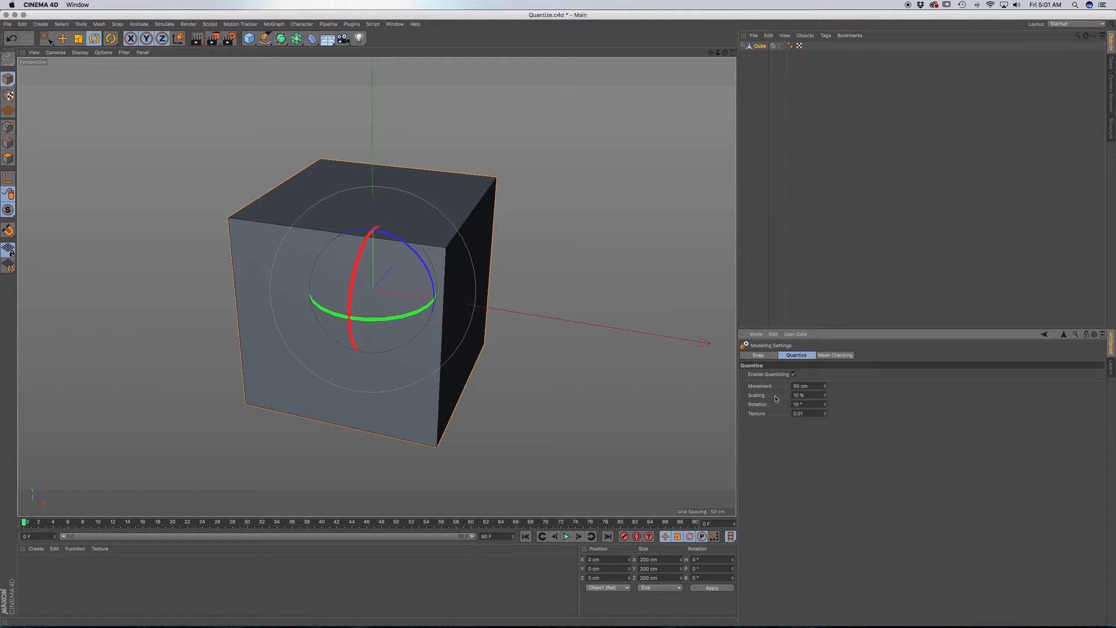
double_click(798, 404)
text(45)
drag(351, 293, 340, 318)
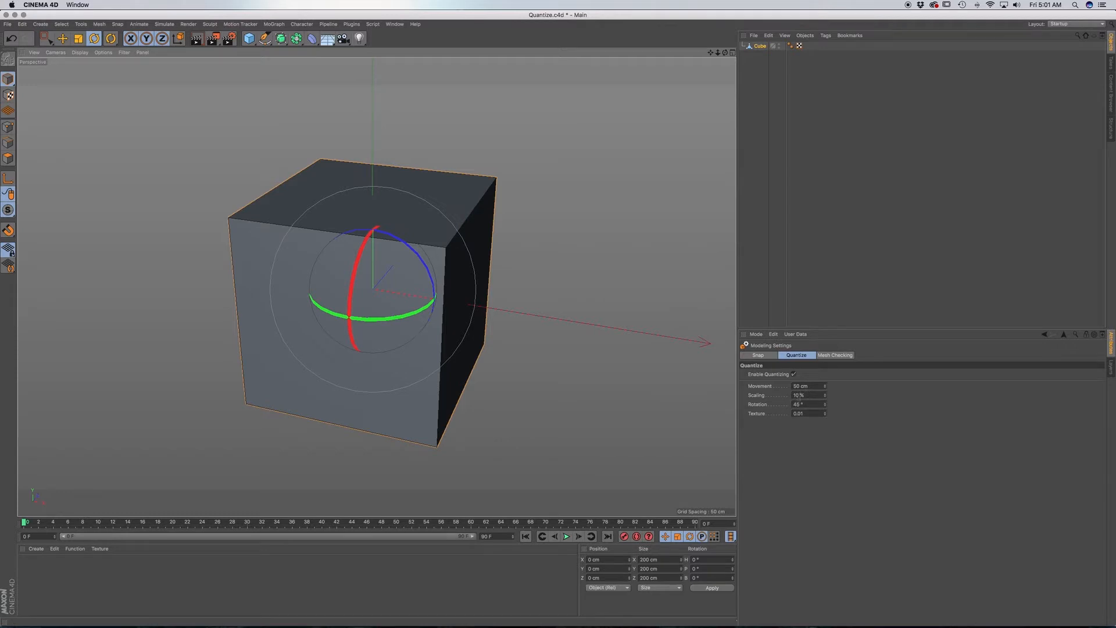
Set the quantize scaling increment to 50% and test-scale the cube up to 200%, down to 50% and back to 100%.
double_click(795, 396)
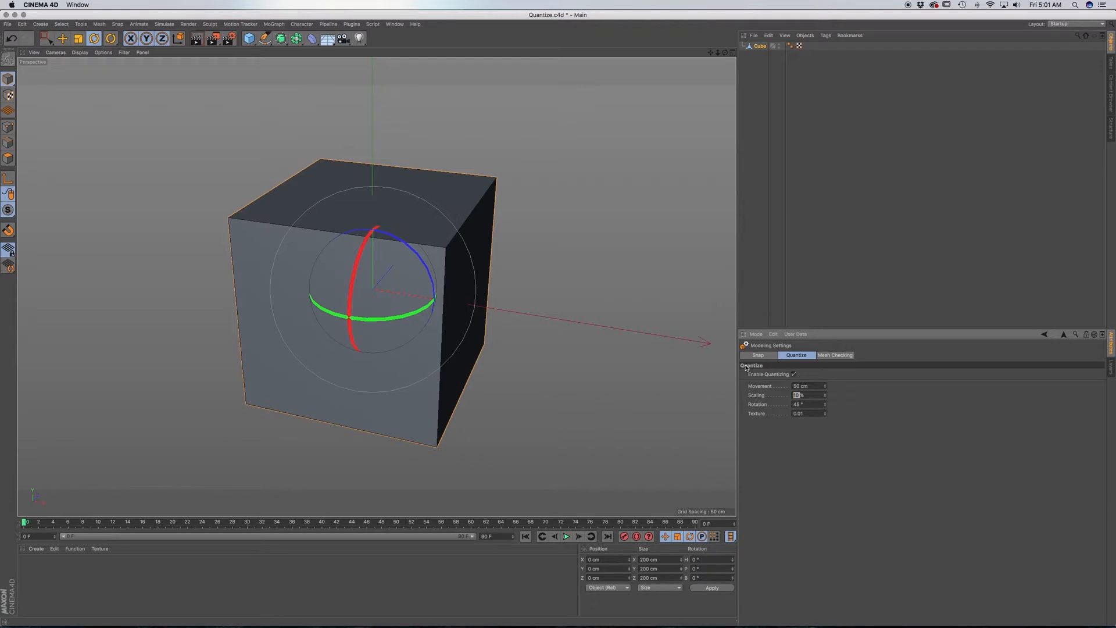
text(50t)
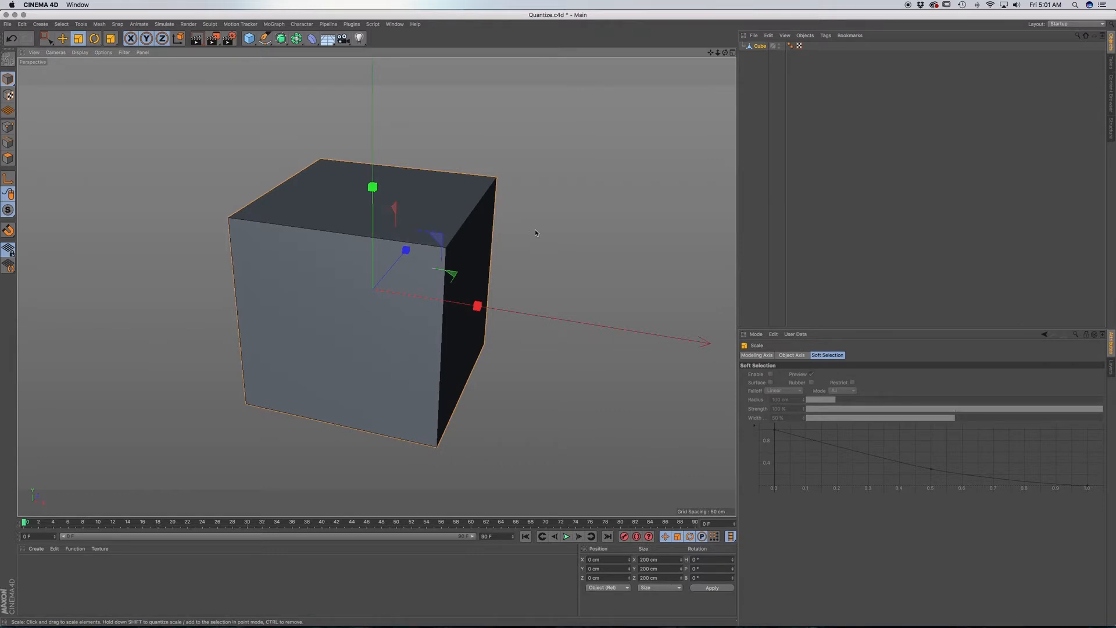
shift+drag(535, 232, 574, 219)
shift+drag(714, 195, 768, 177)
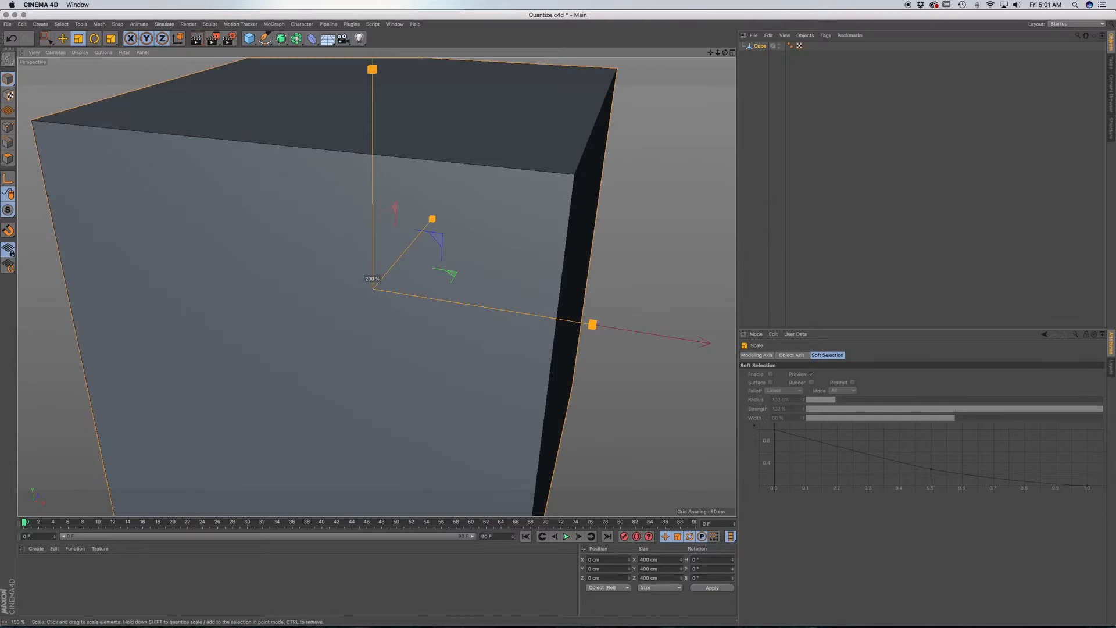
shift+drag(767, 177, 662, 197)
shift+drag(606, 219, 535, 253)
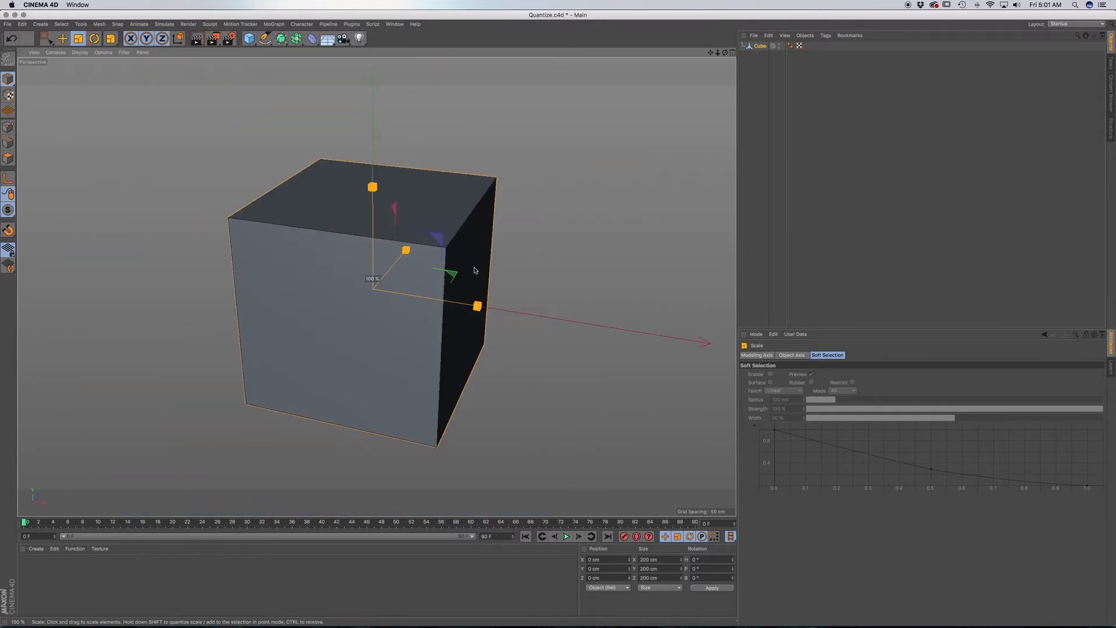
shift+drag(475, 270, 401, 296)
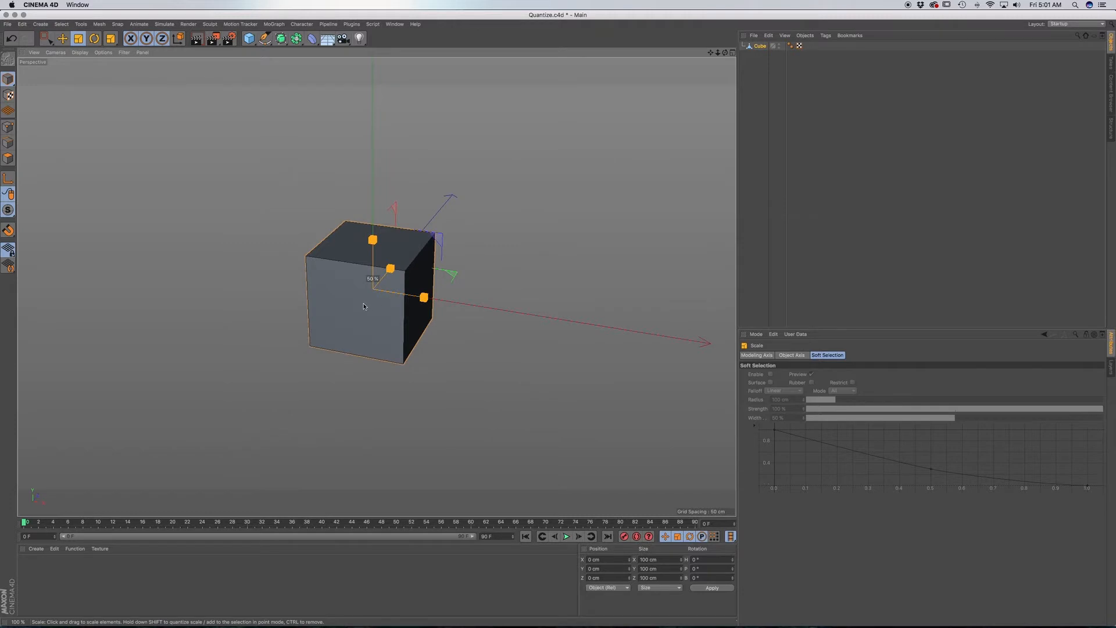
shift+drag(329, 320, 417, 288)
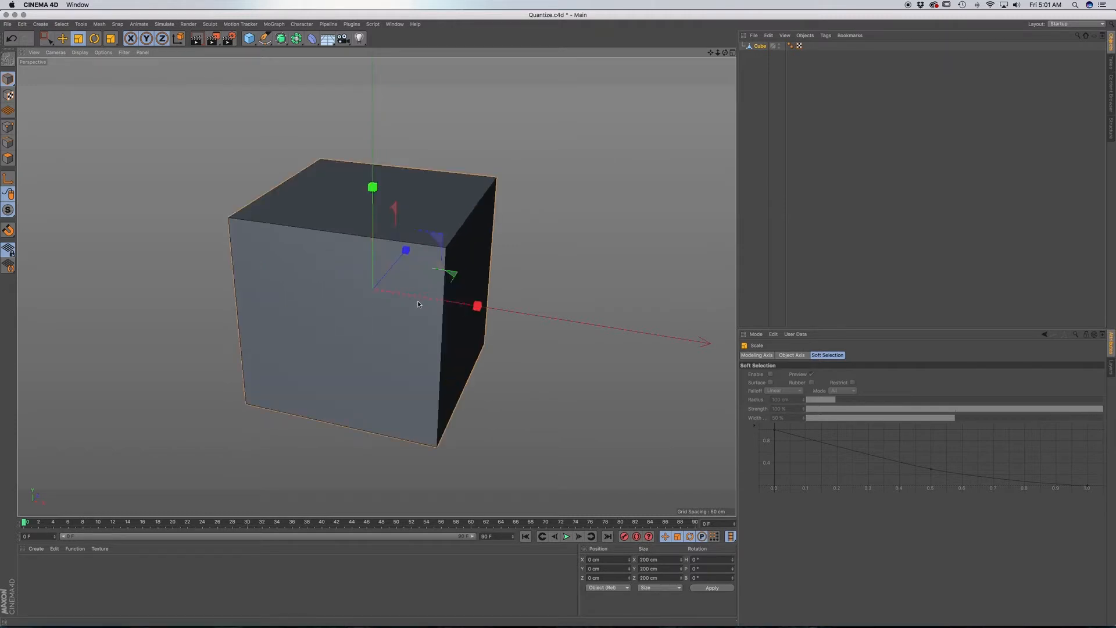
Delete the cube and add a cylinder primitive in its place.
alt+drag(393, 397, 334, 367)
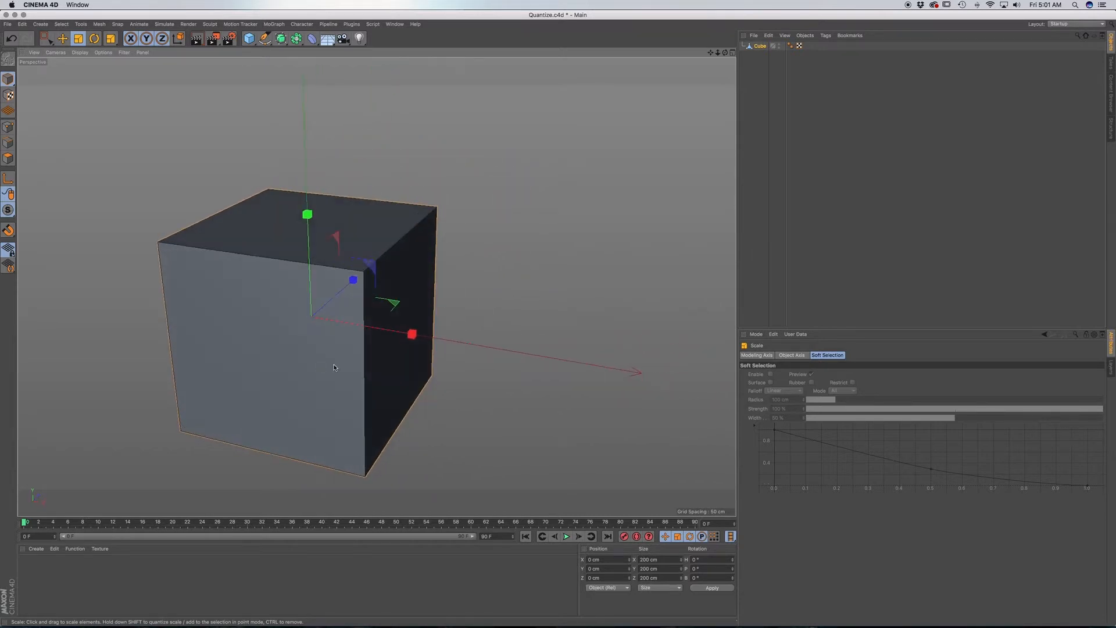
click(758, 46)
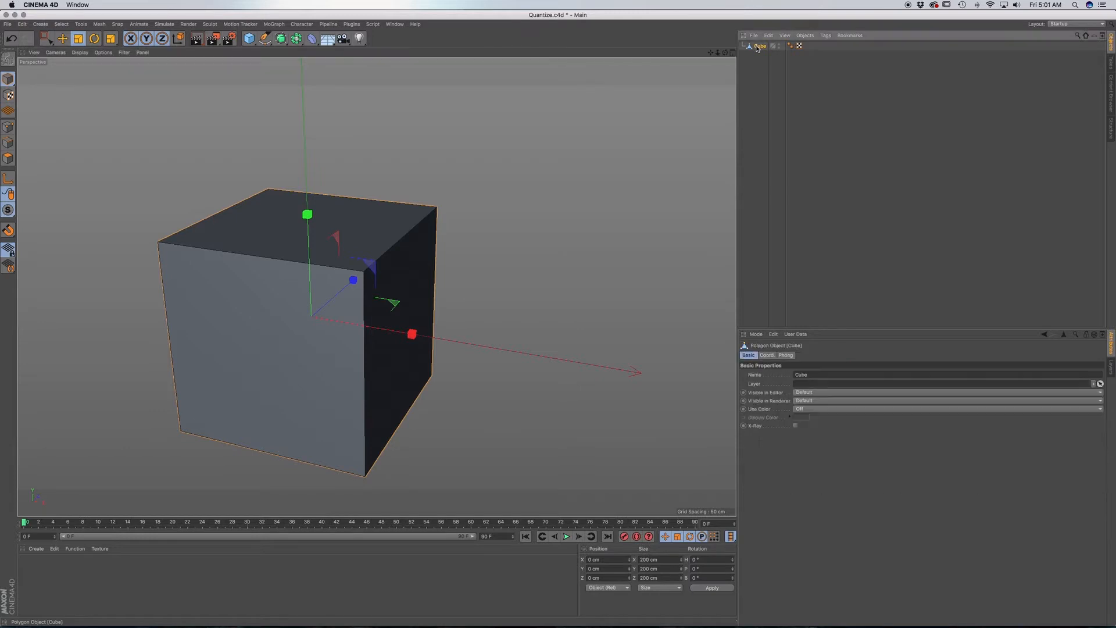
key(Delete)
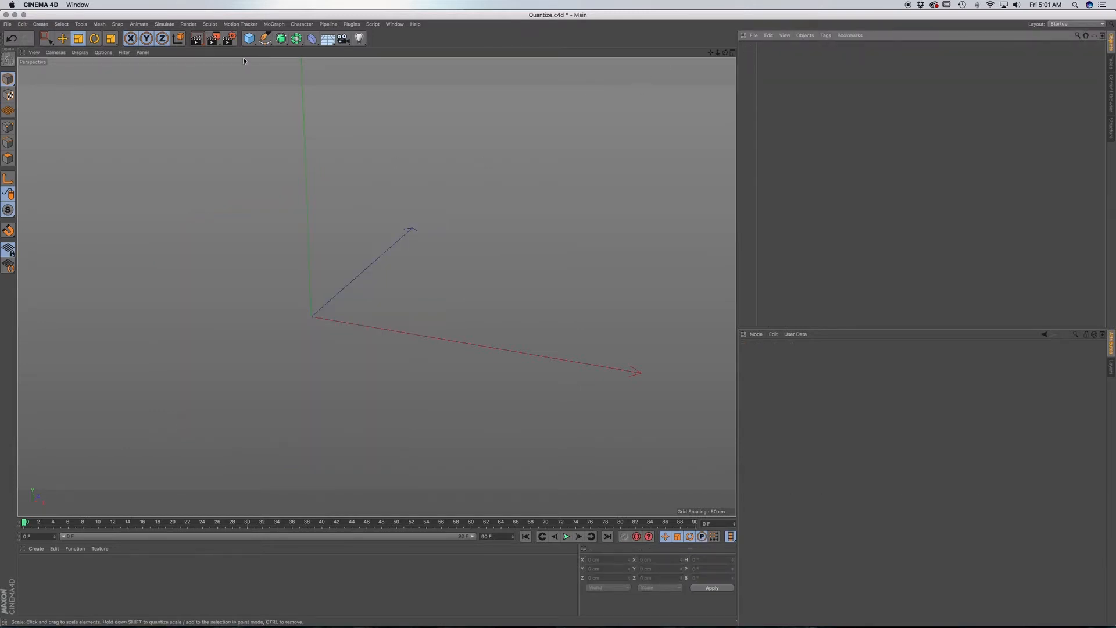
drag(249, 38, 433, 53)
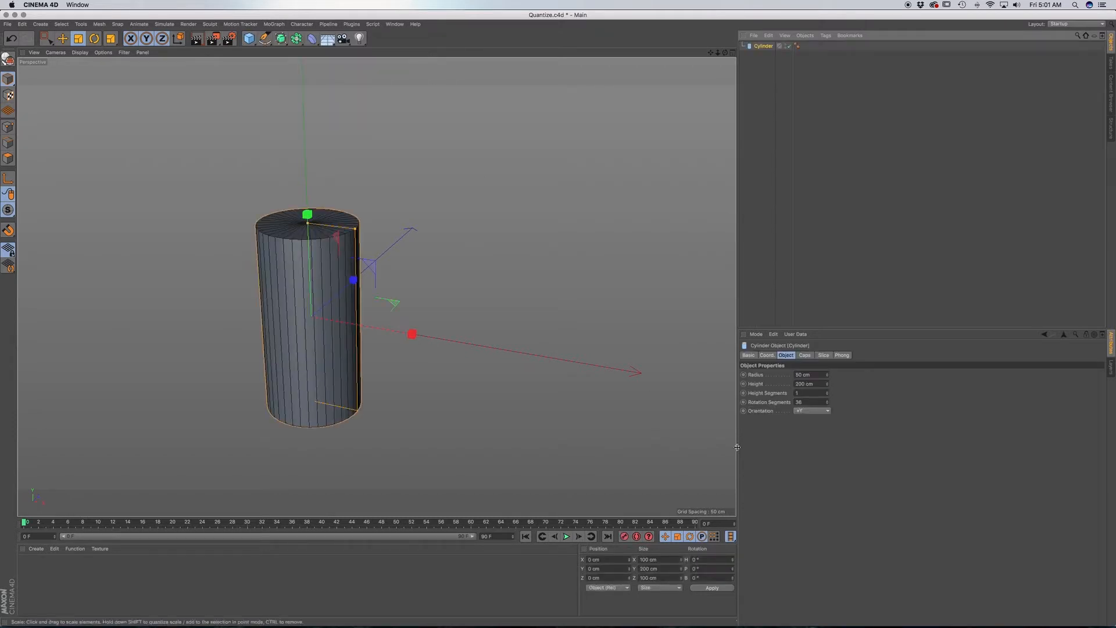
Turn off the cylinder's caps and set its rotation segments to 8.
click(803, 355)
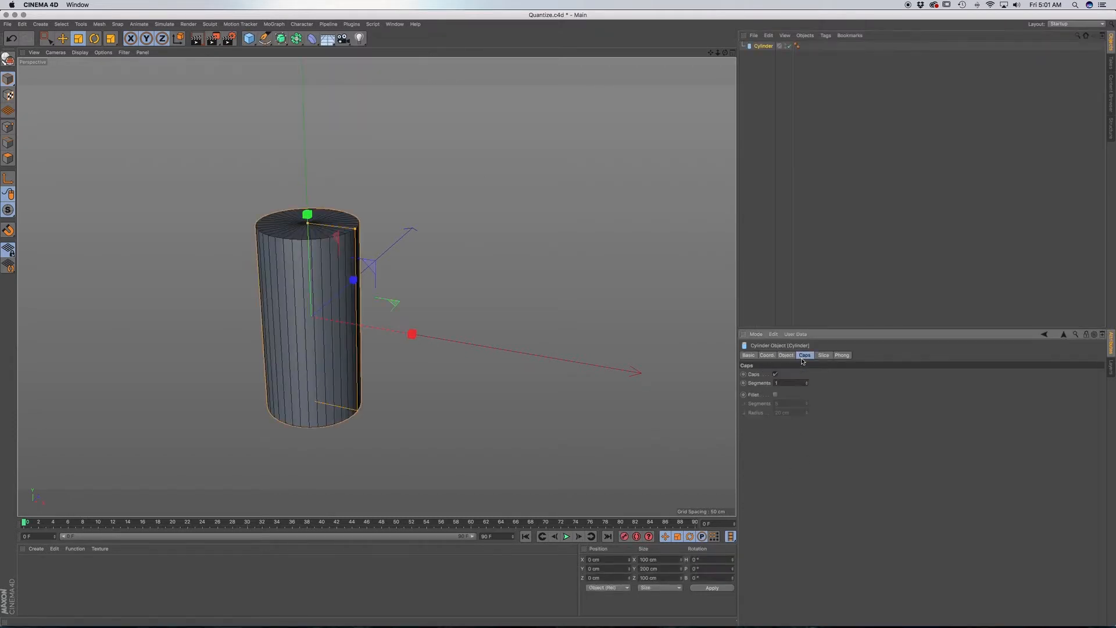
click(776, 374)
click(786, 356)
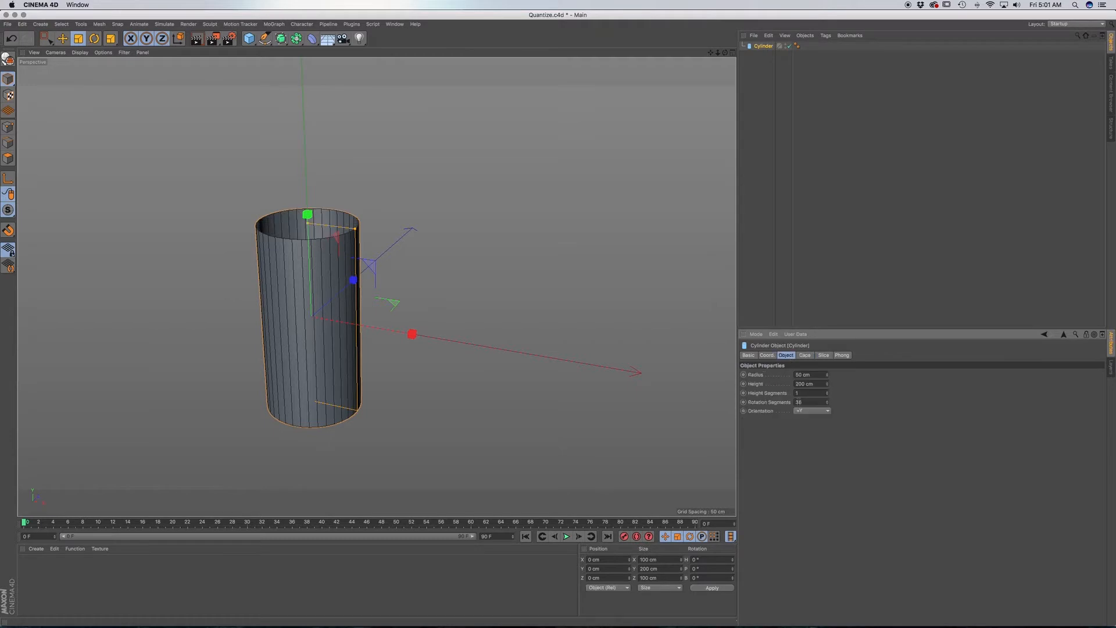
double_click(799, 402)
text(8)
key(Return)
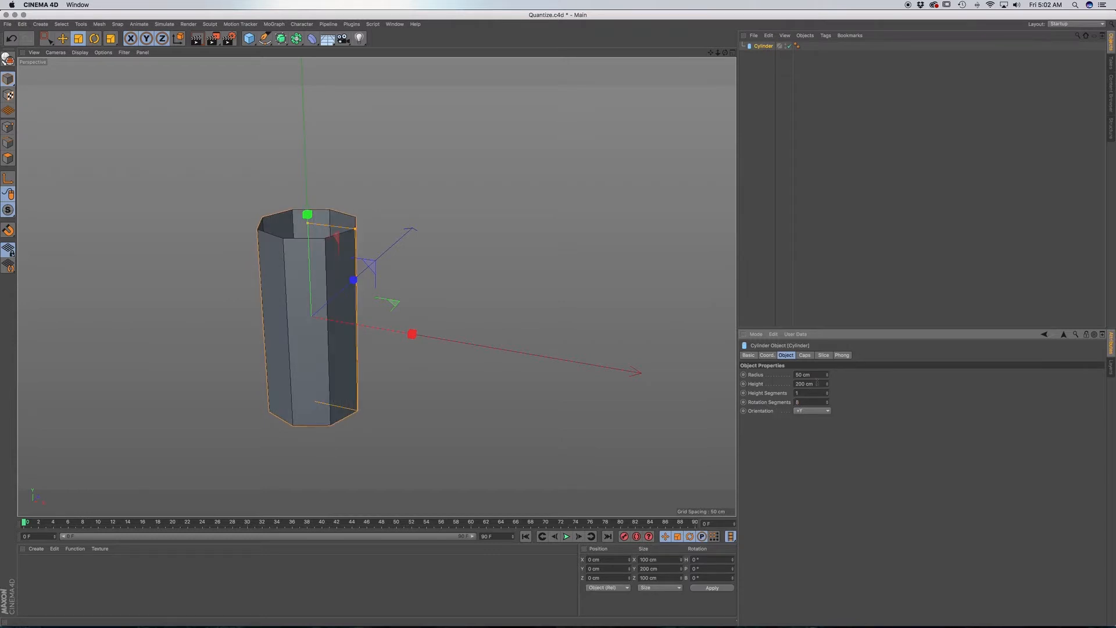
Set the cylinder's height to 100 cm.
drag(815, 383, 785, 387)
text(100)
key(Return)
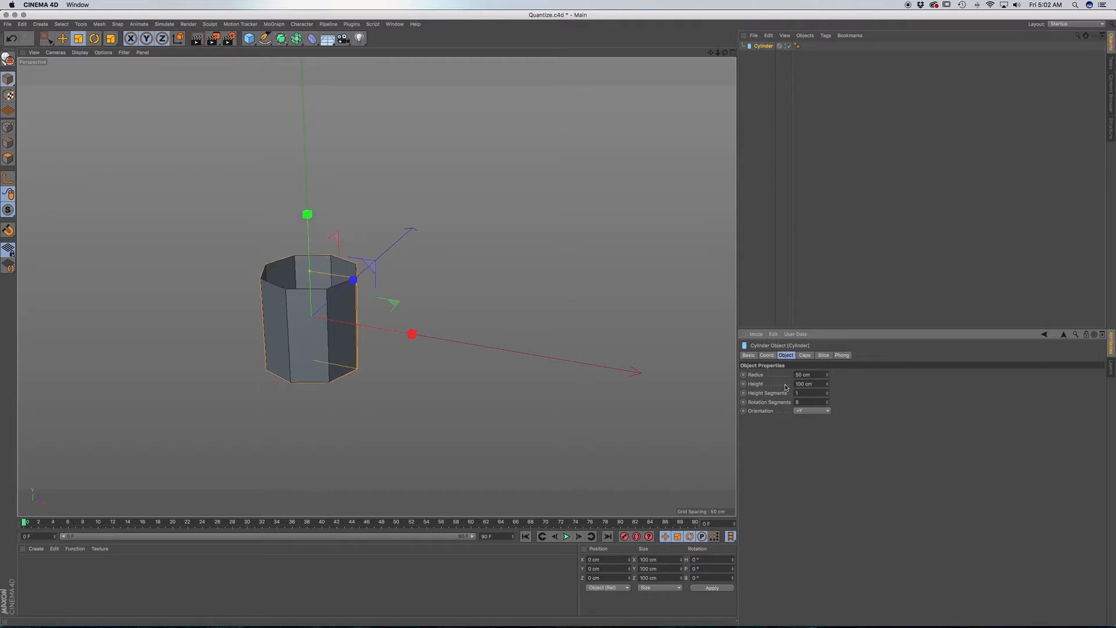
Reduce the cylinder's radius to 14 cm.
click(828, 376)
drag(828, 378, 829, 390)
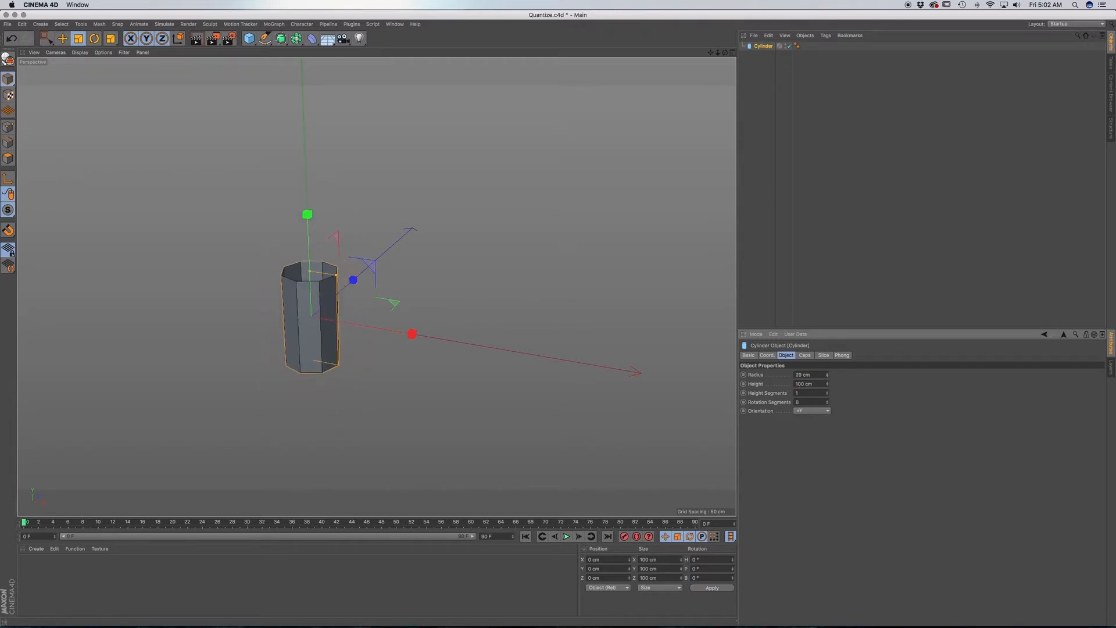
click(828, 377)
drag(828, 377, 828, 382)
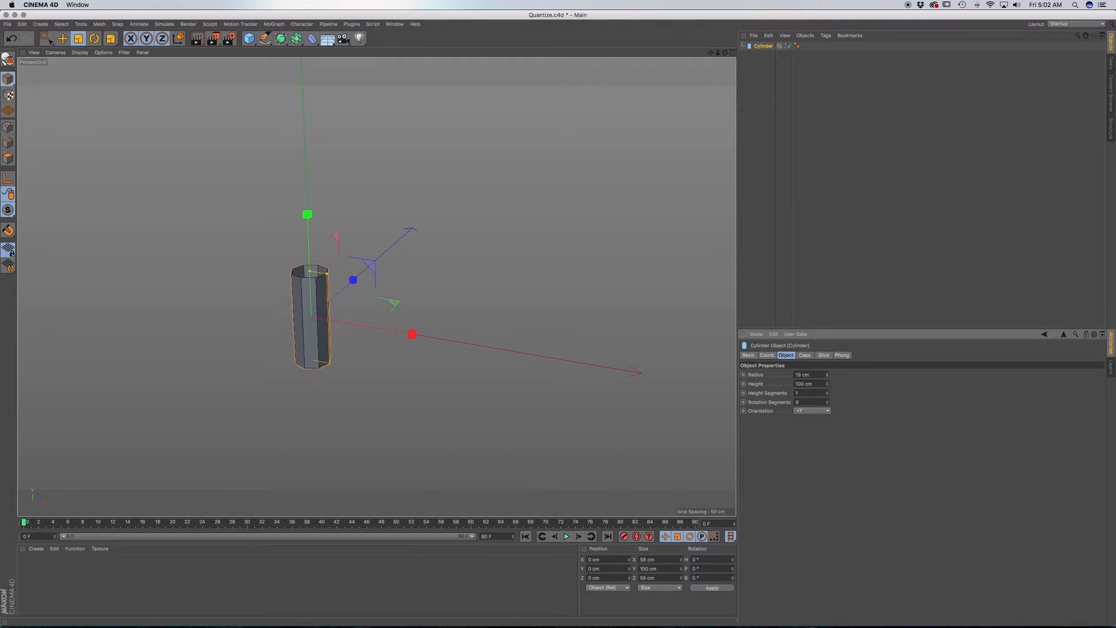
scroll(319, 318, up, 7)
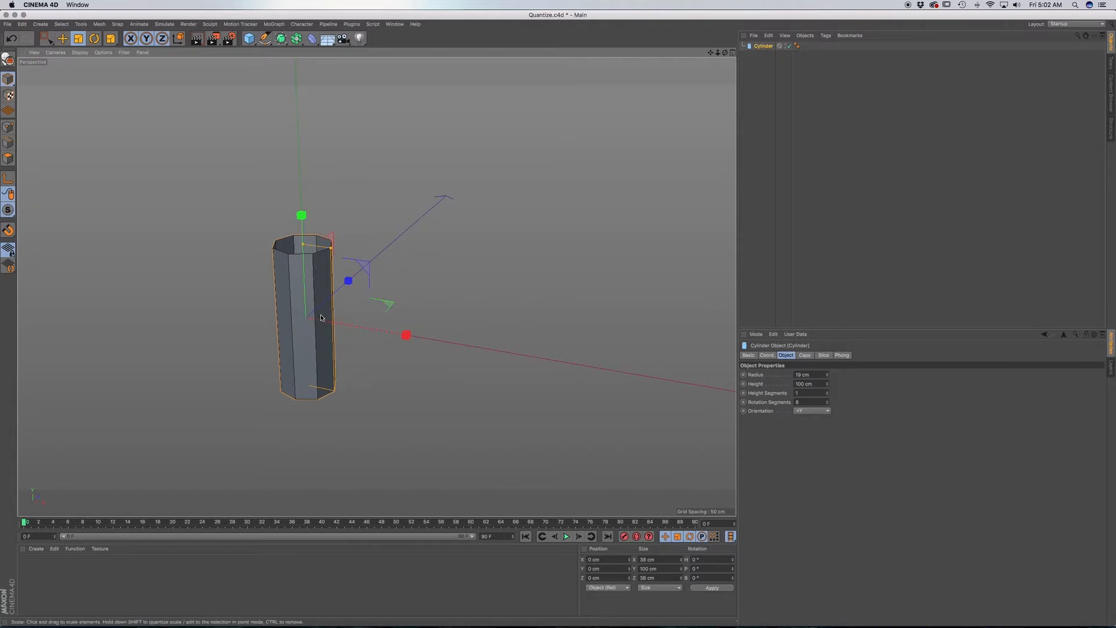
alt+middle_drag(319, 317, 457, 335)
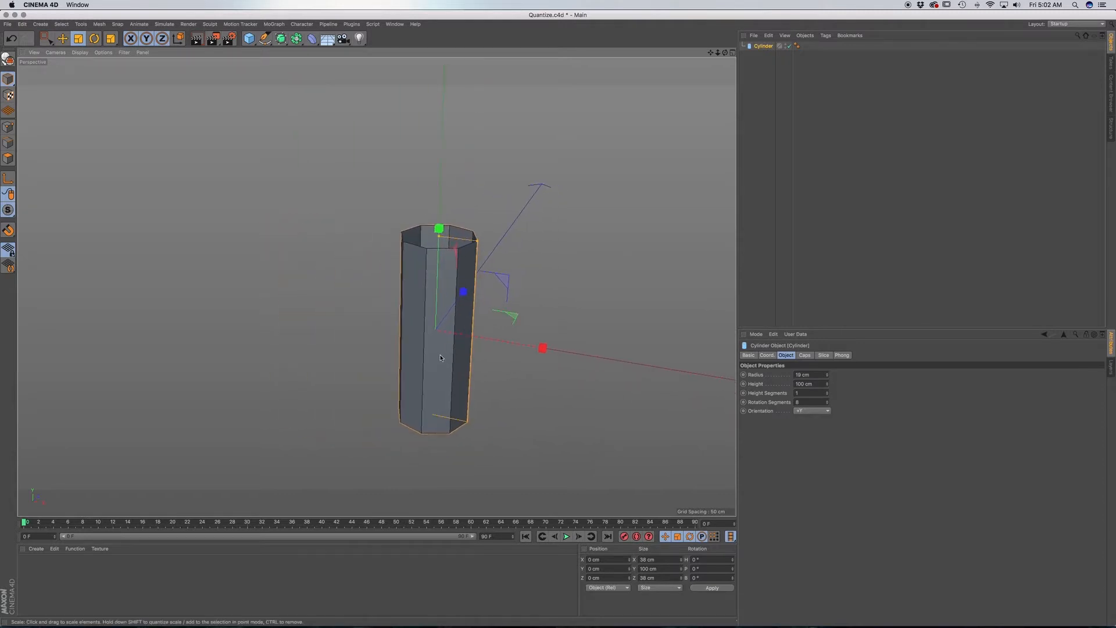
alt+drag(440, 358, 441, 338)
drag(828, 377, 828, 380)
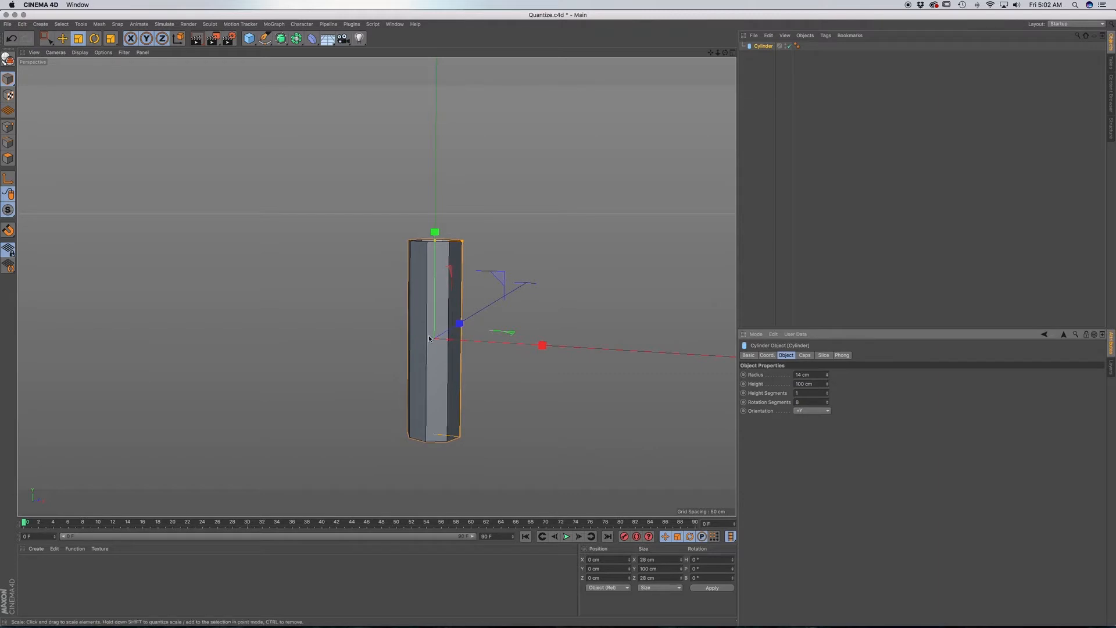
alt+middle_drag(429, 338, 366, 311)
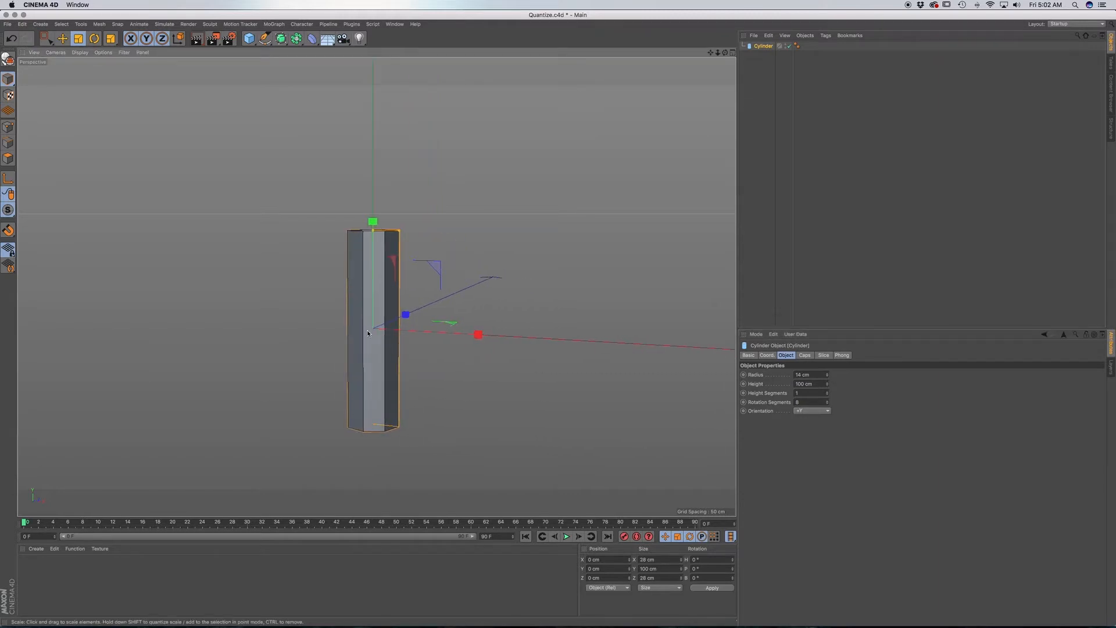
Convert the cylinder to an editable polygon object and show the Quantize page of the modeling settings.
key(c)
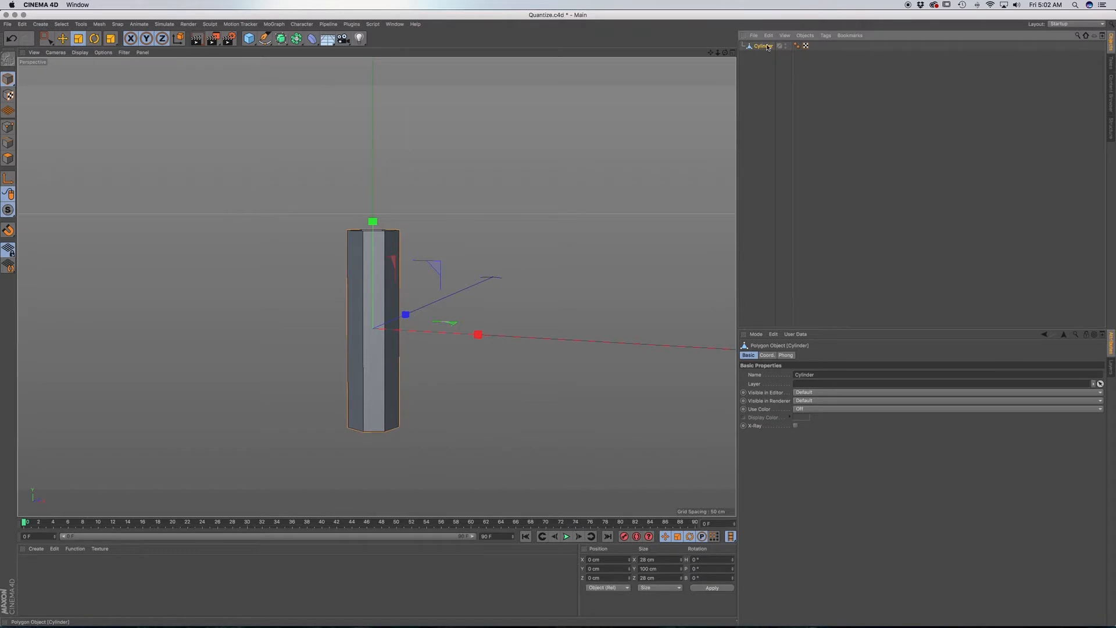
click(756, 335)
click(774, 430)
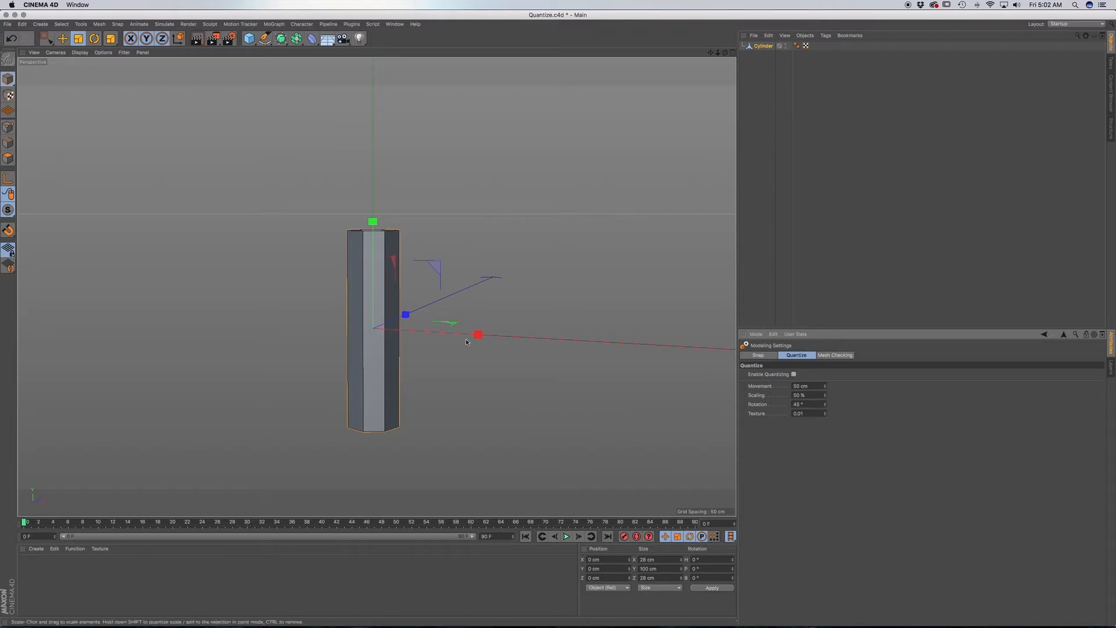
Duplicate the cylinder and rotate the copy to a bank angle of -90° so it crosses the original horizontally.
key(r)
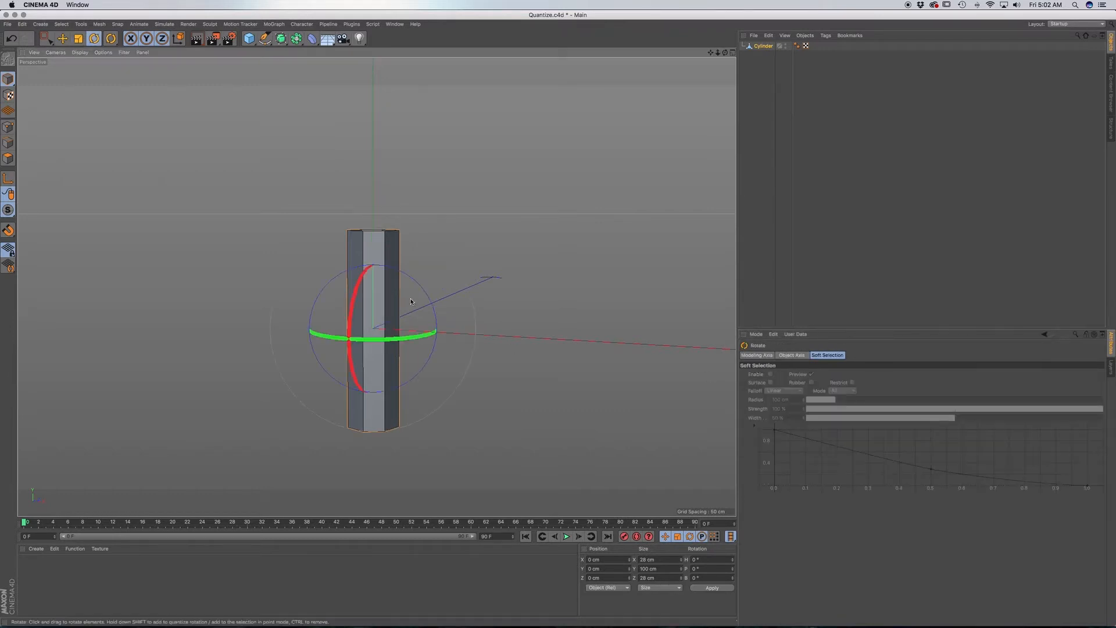
drag(401, 313, 402, 275)
key(z)
key(super+z)
ctrl+drag(764, 47, 763, 59)
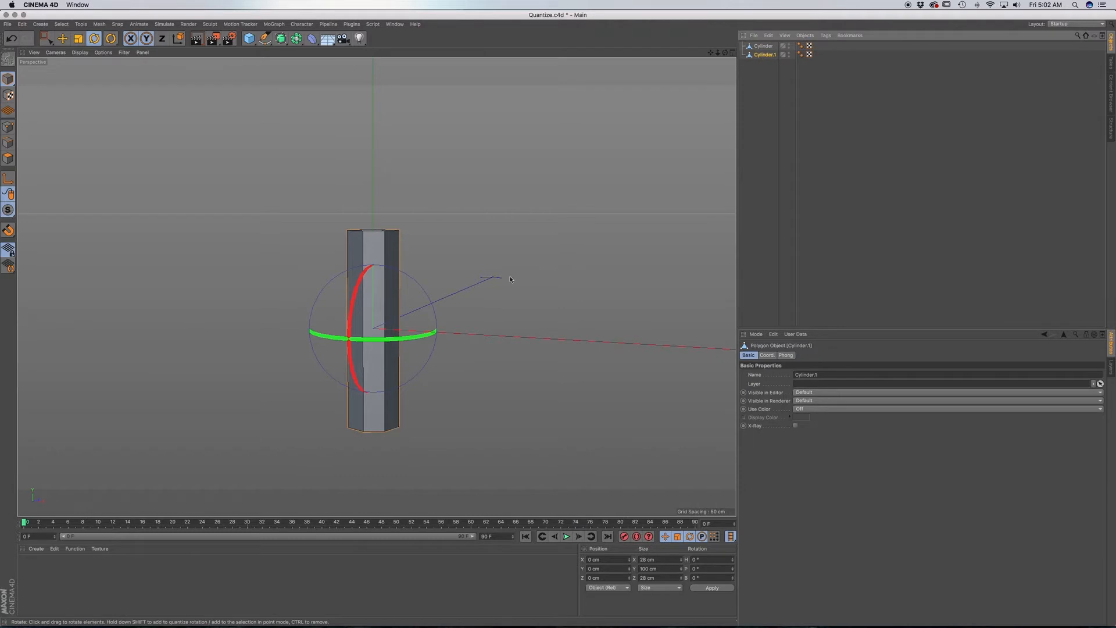
drag(425, 290, 339, 251)
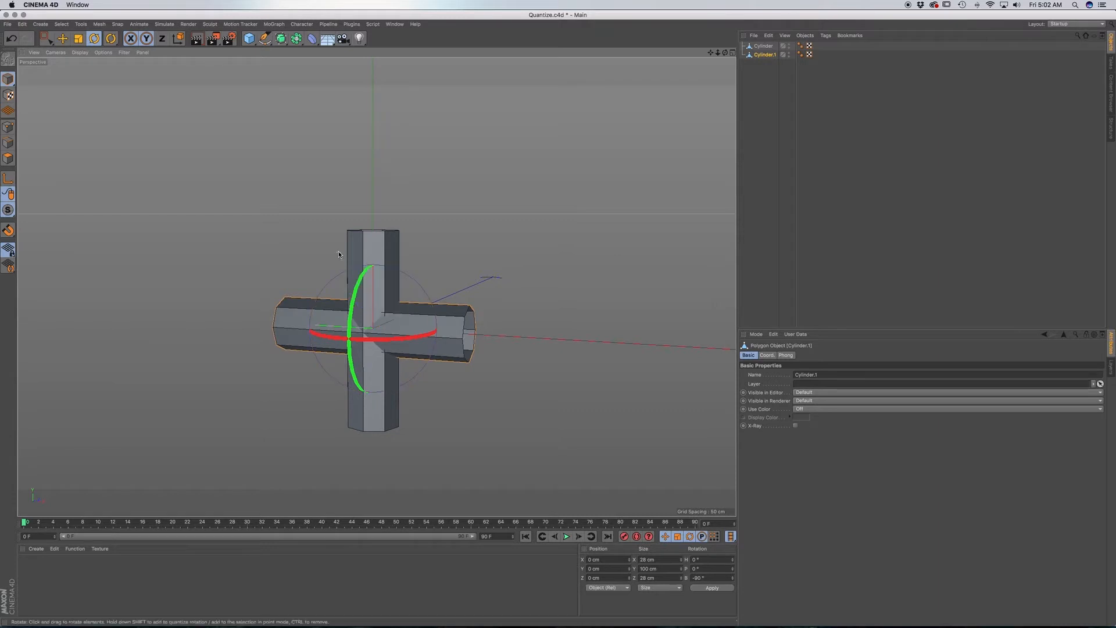
In the front view, set up Line Cut on the horizontal cylinder's edges with Visible Only off and Single Line on.
alt+drag(375, 351, 443, 335)
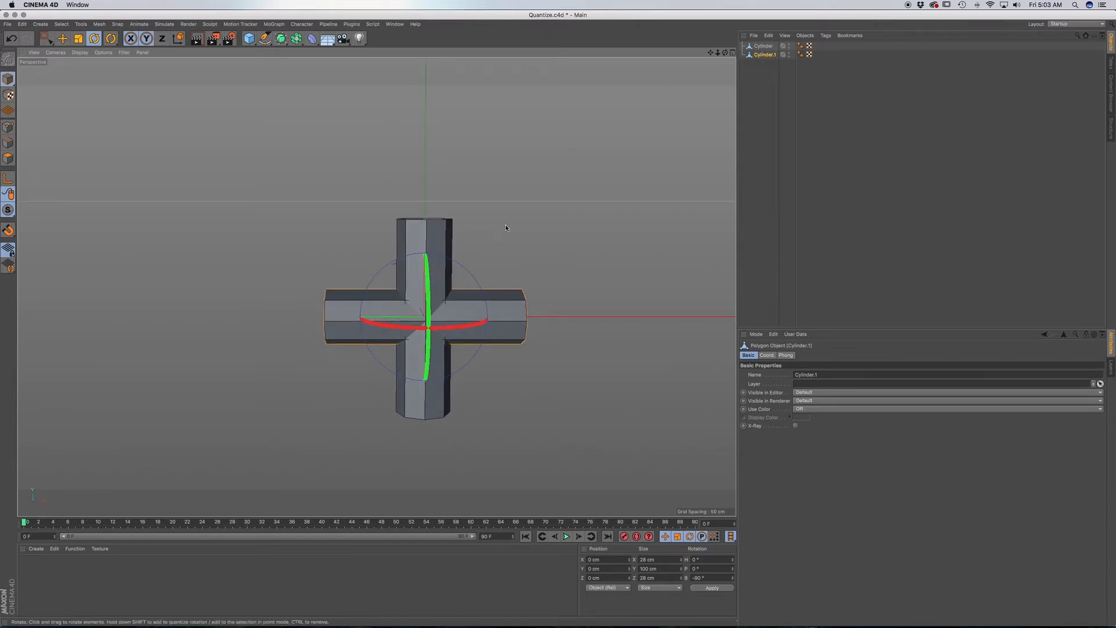
key(F4)
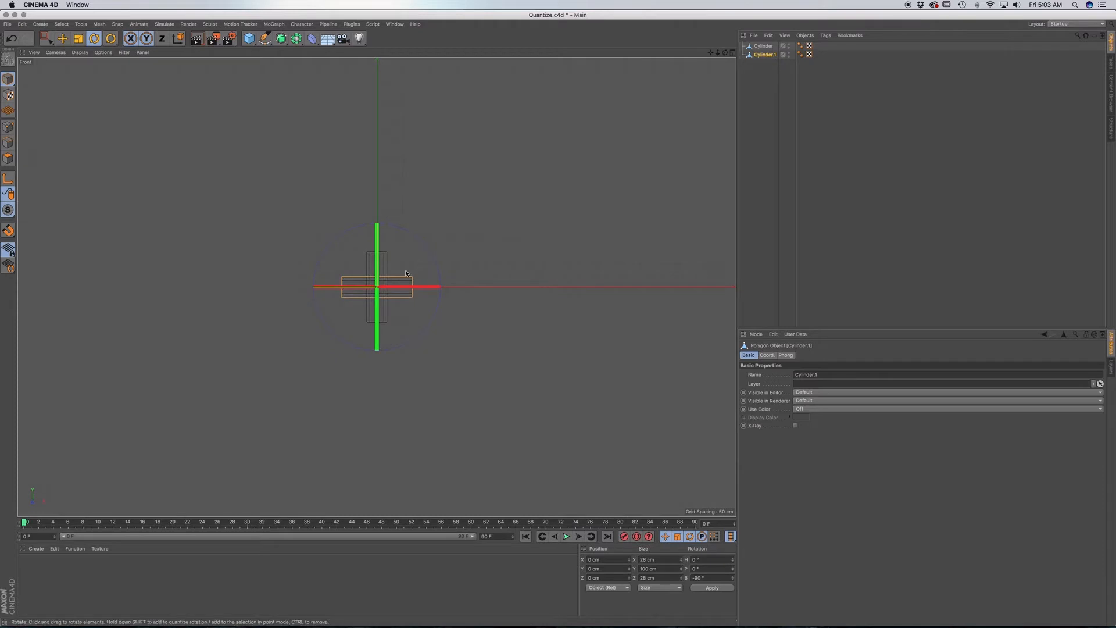
scroll(382, 300, up, 10)
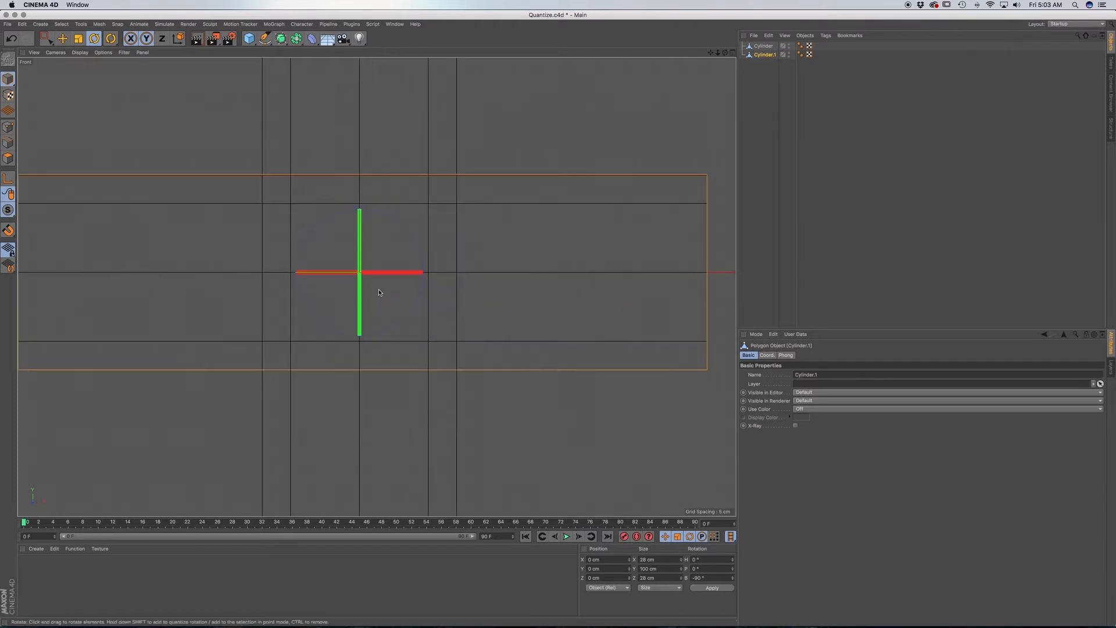
scroll(384, 300, down, 5)
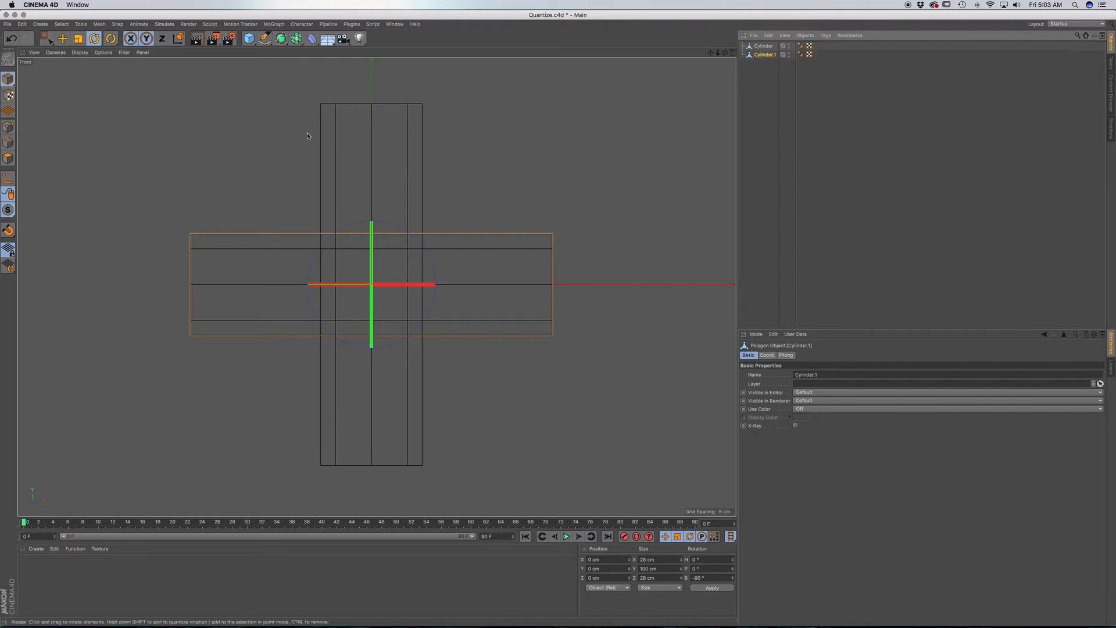
click(8, 145)
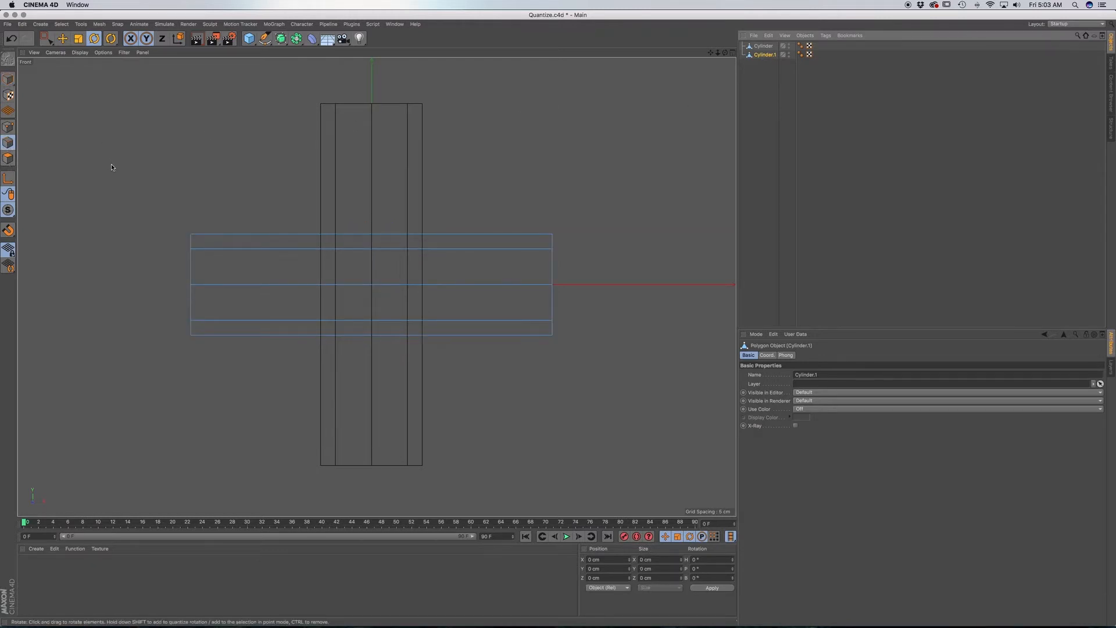
key(k)
key(k)
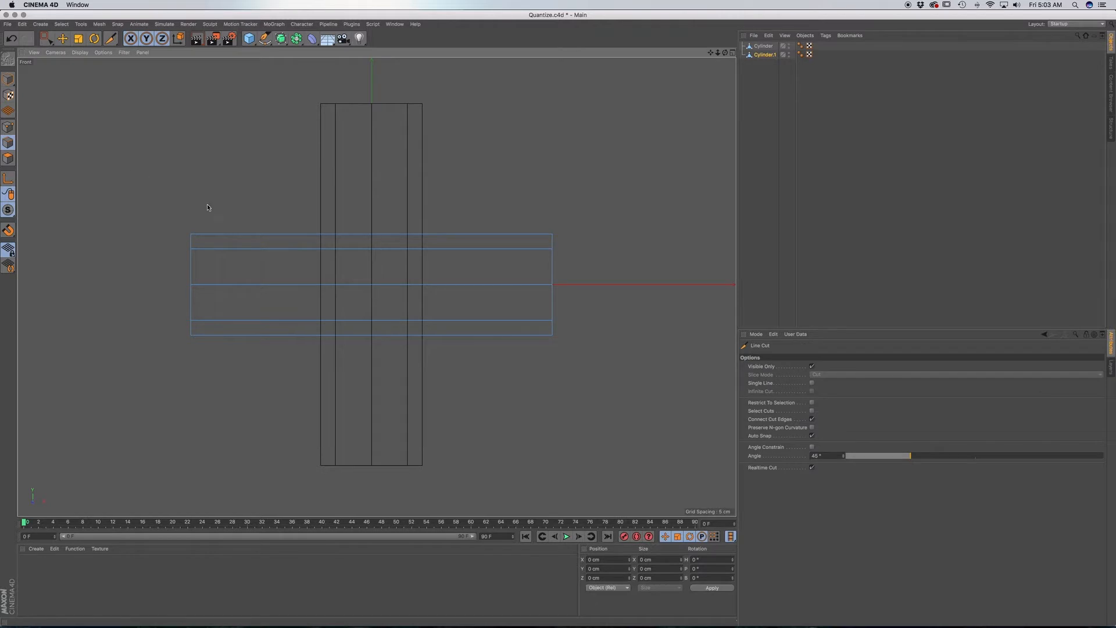
click(318, 235)
key(Escape)
click(813, 367)
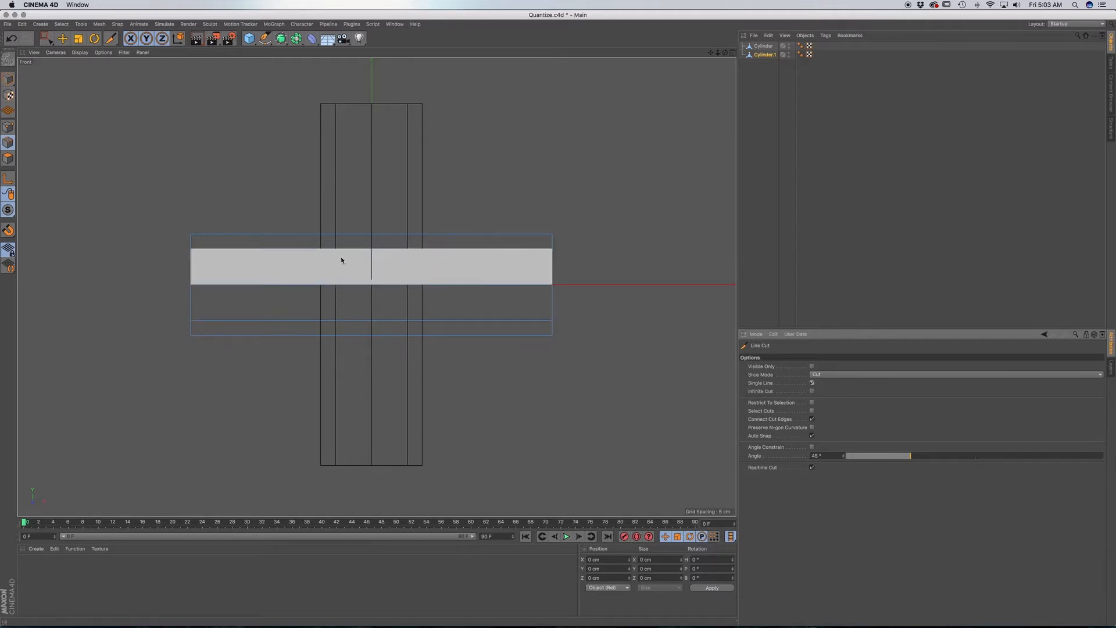
Cut two crossing 45° diagonals through the horizontal cylinder, passing through the corners where it overlaps the vertical one.
click(319, 235)
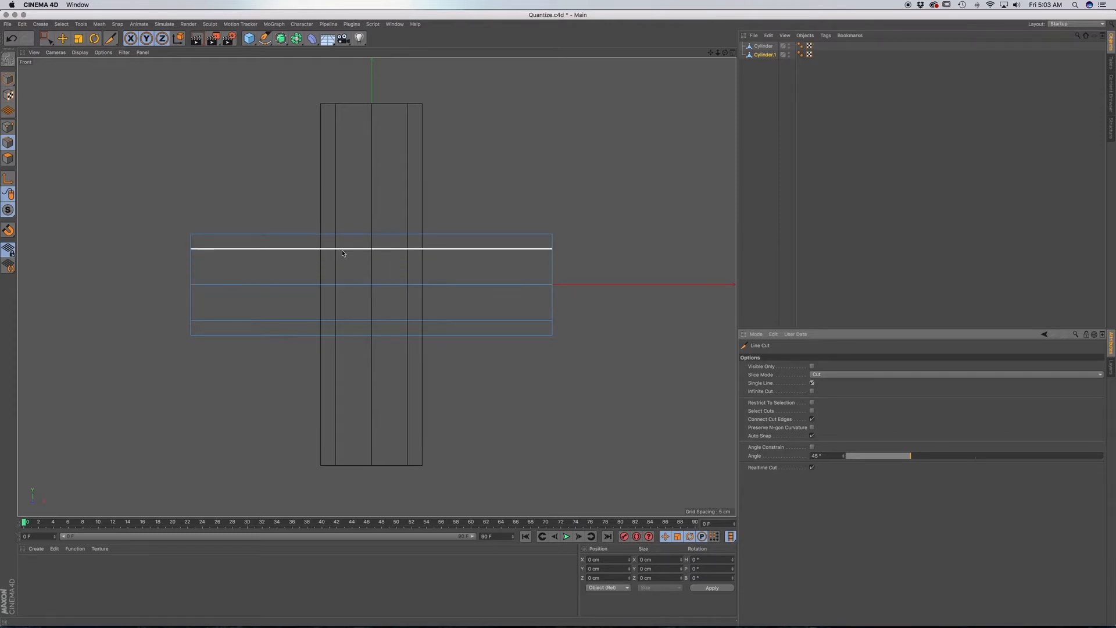
key(super+z)
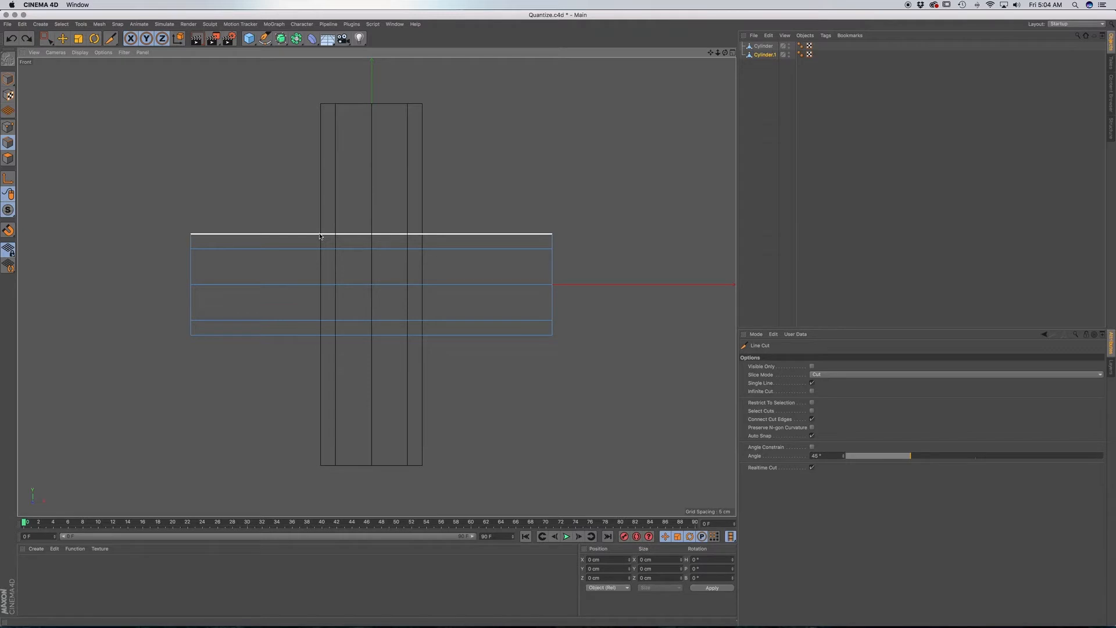
click(319, 235)
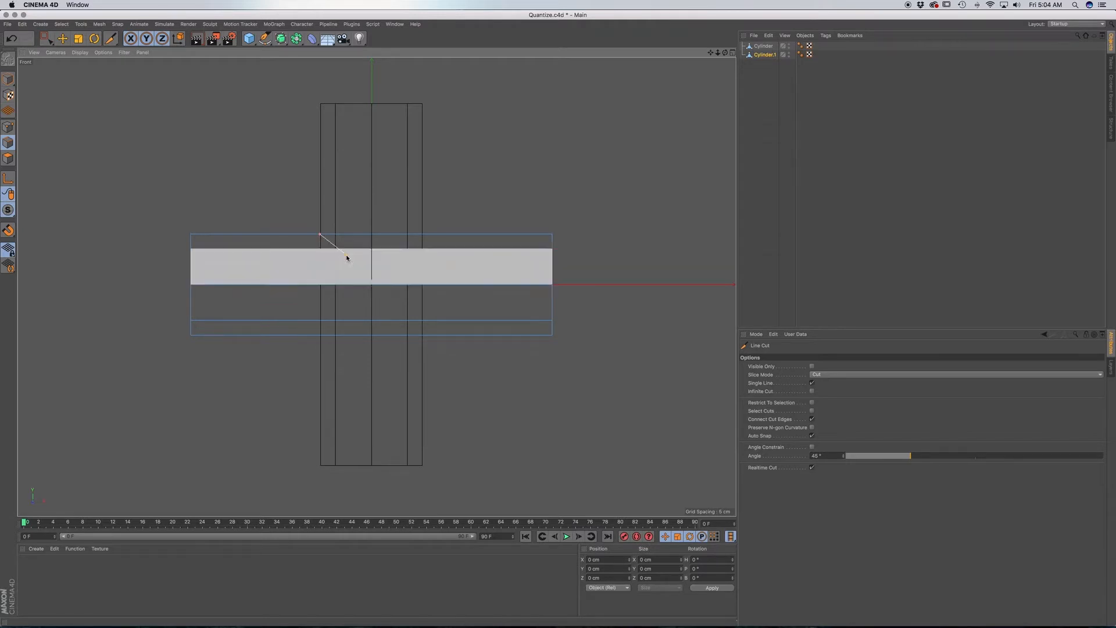
click(444, 358)
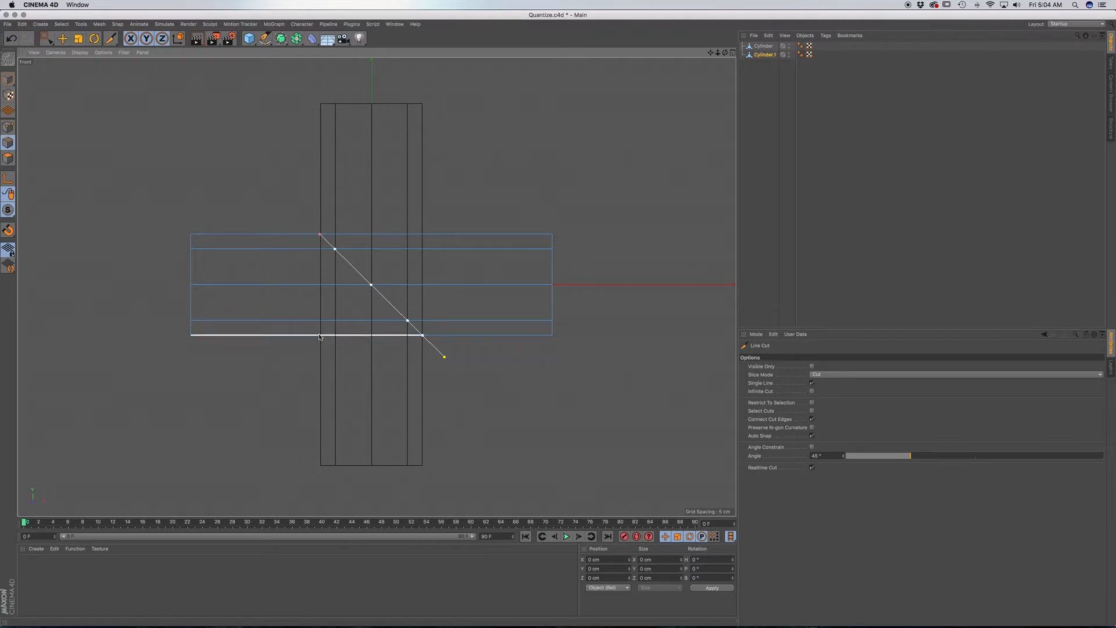
click(423, 234)
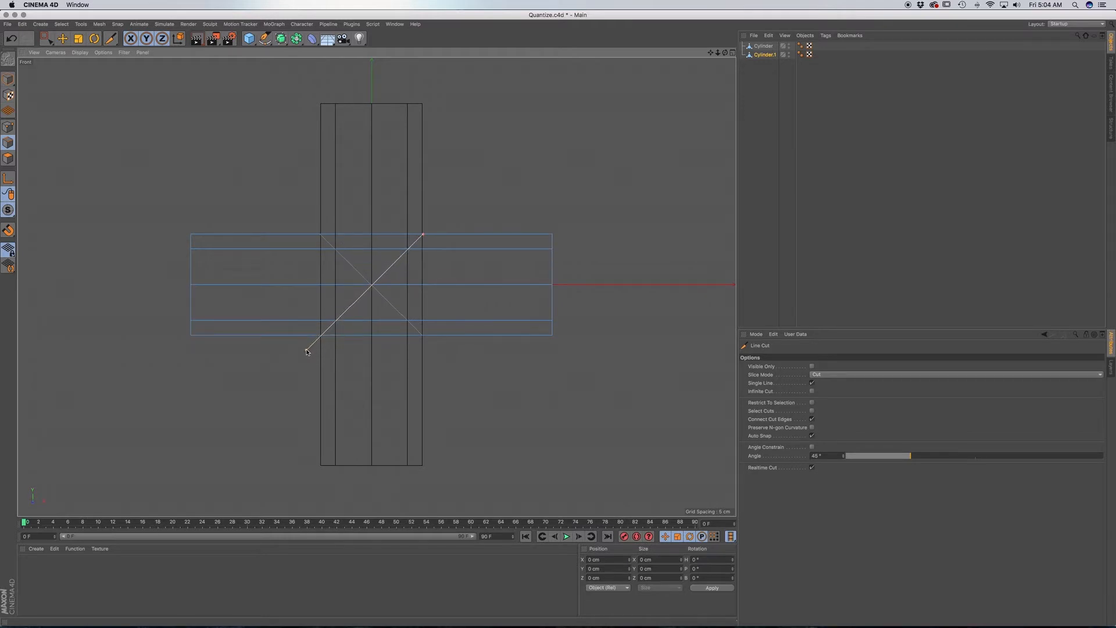
click(304, 350)
key(Escape)
Examine the diagonal cuts in the perspective view by toggling the visibility of the two cylinders.
key(F1)
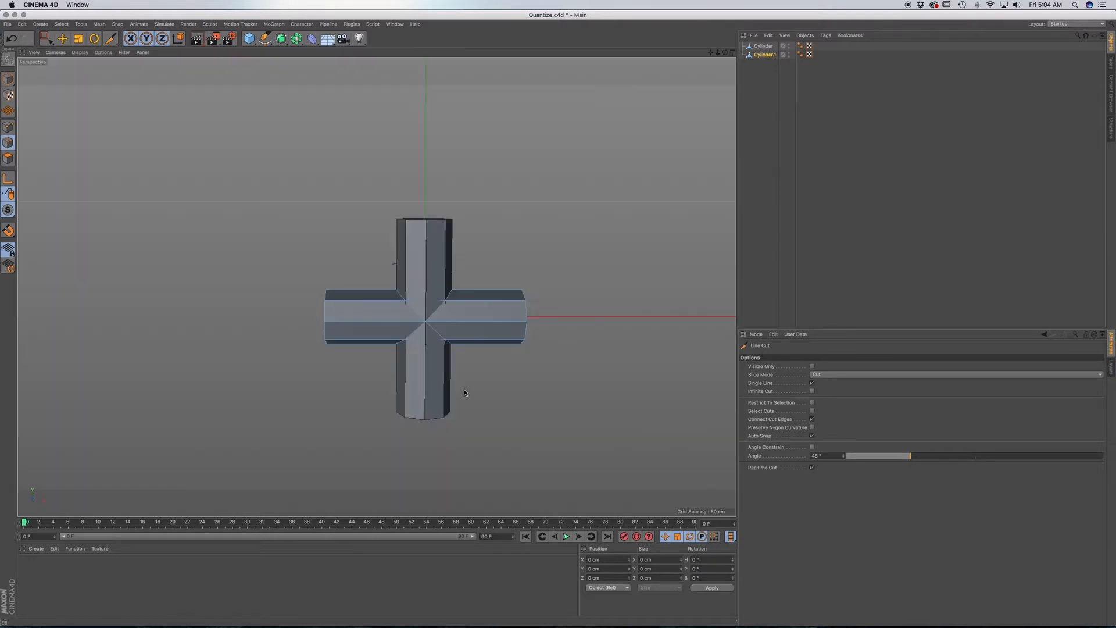
click(790, 46)
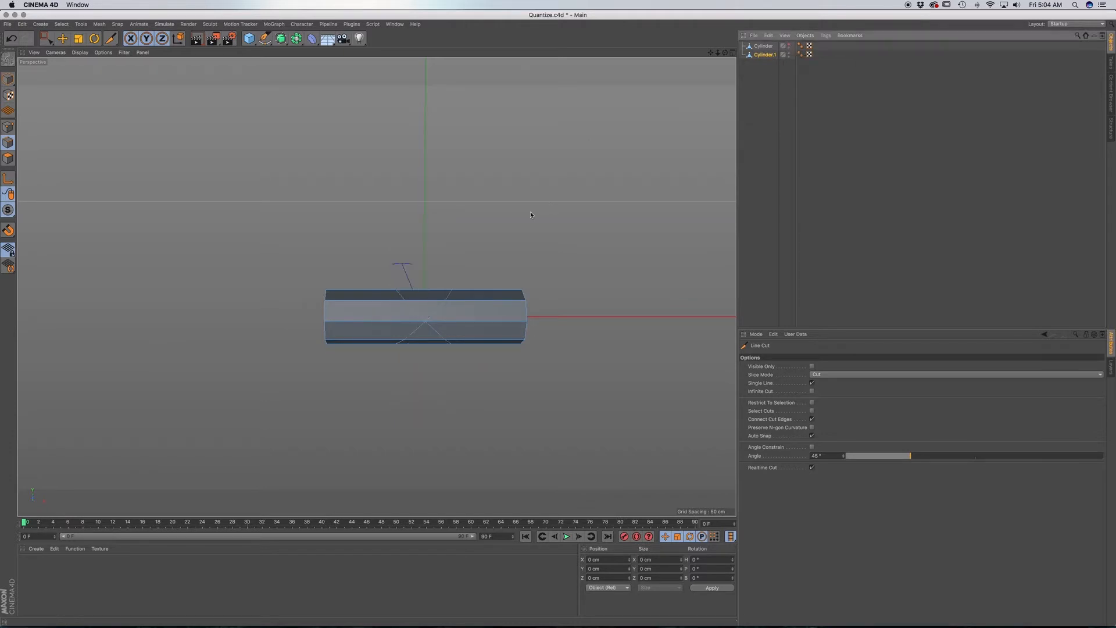
scroll(447, 321, up, 3)
scroll(448, 321, up, 5)
alt+drag(407, 327, 452, 332)
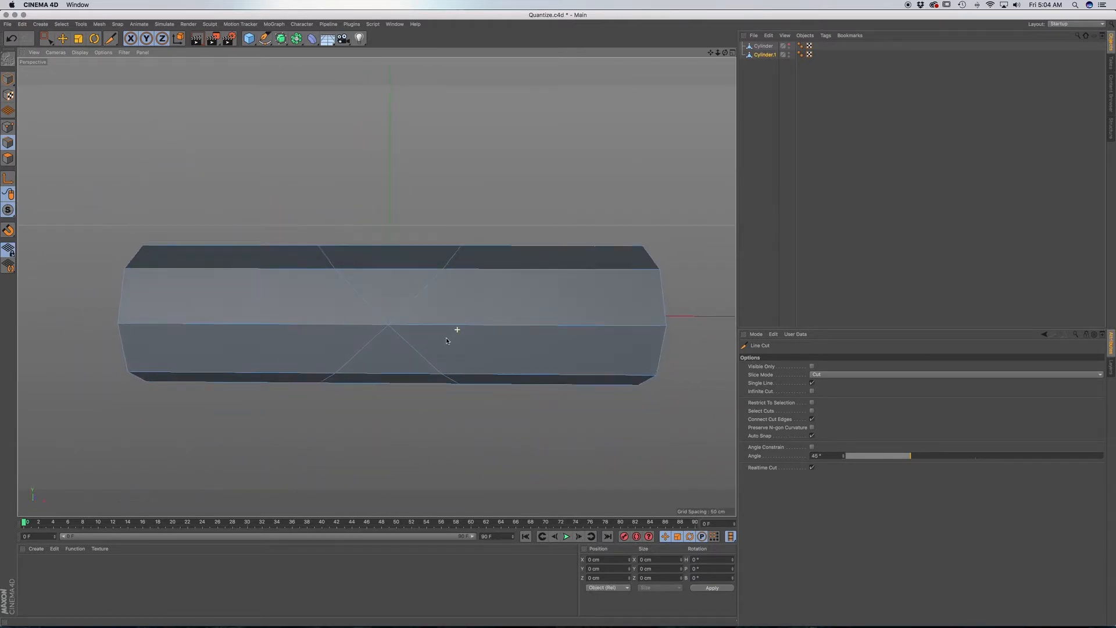
click(789, 44)
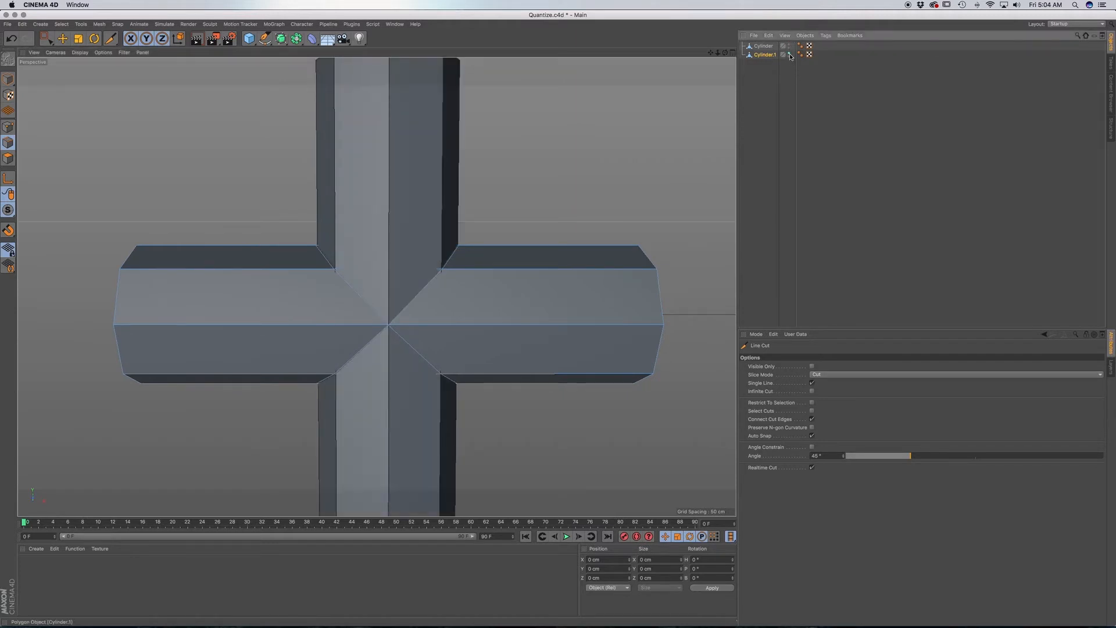
click(789, 54)
click(789, 54)
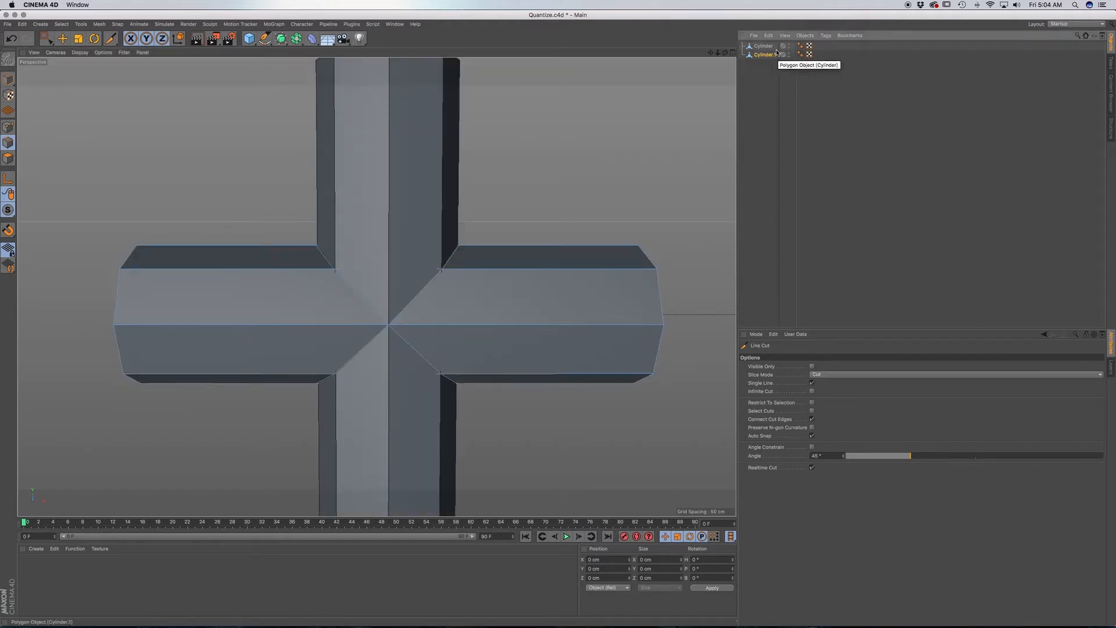
Cut the same two crossing 45° diagonals through the vertical cylinder in the front view with Line Cut.
click(764, 45)
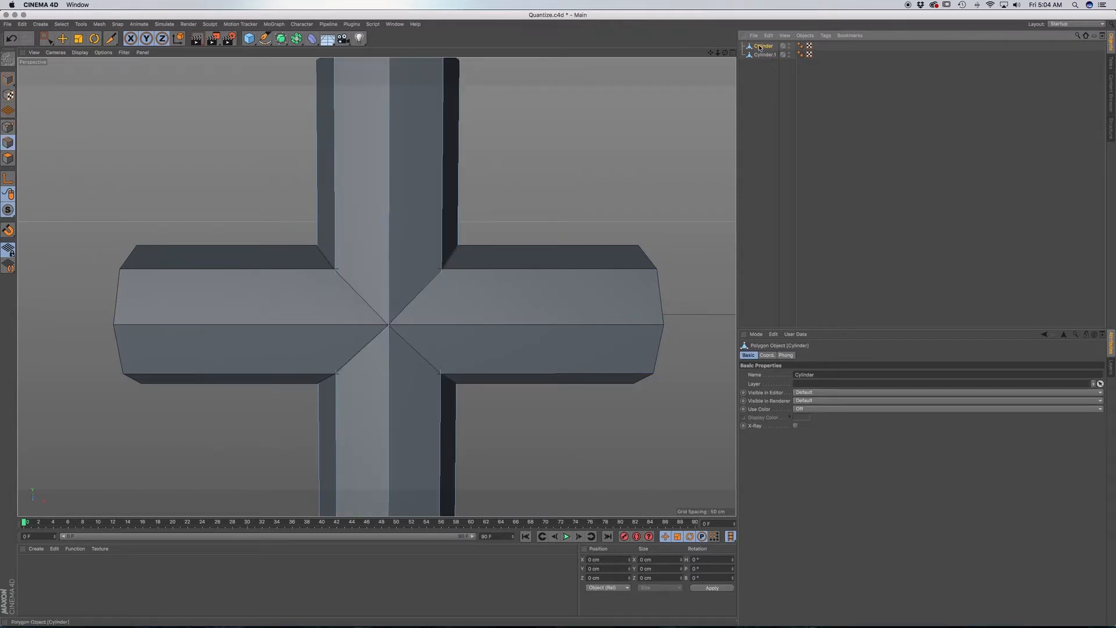
alt+middle_drag(426, 329, 459, 289)
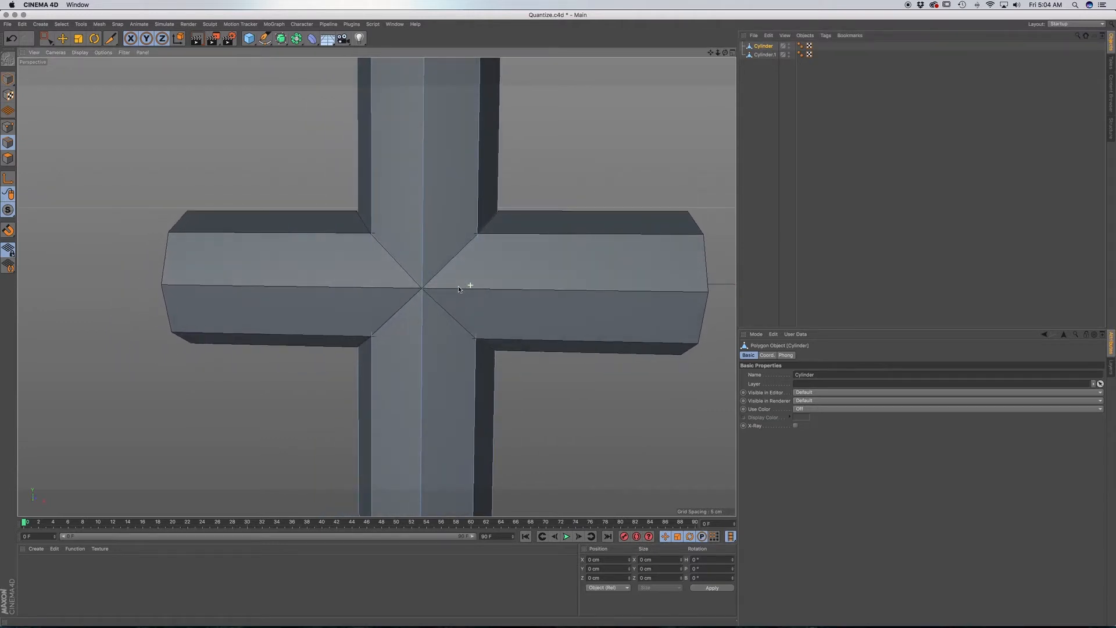
key(F4)
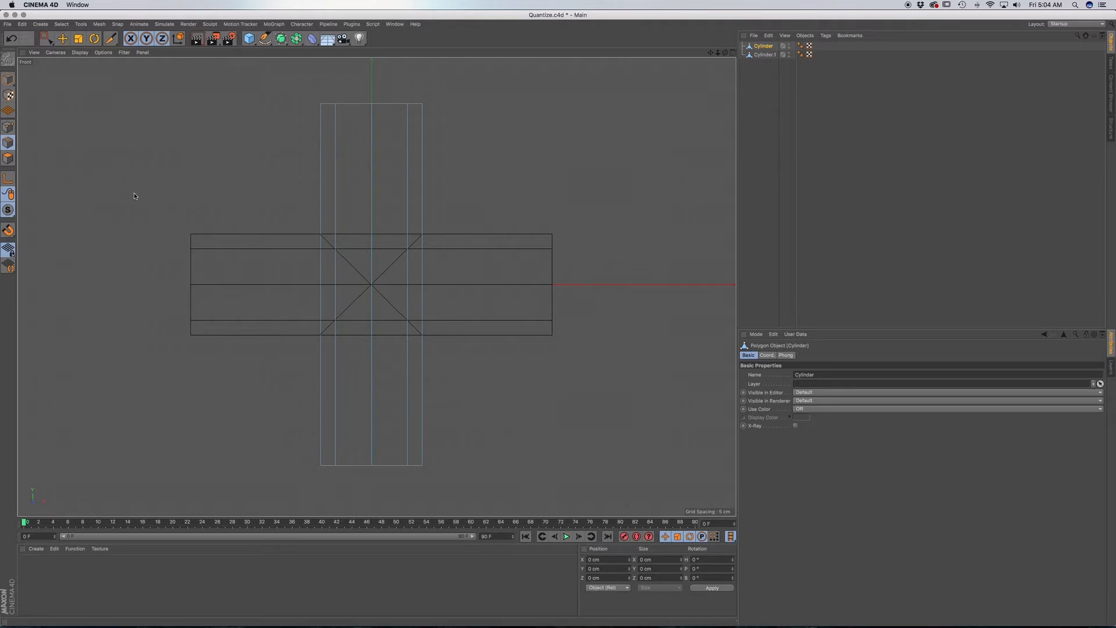
key(k)
key(k)
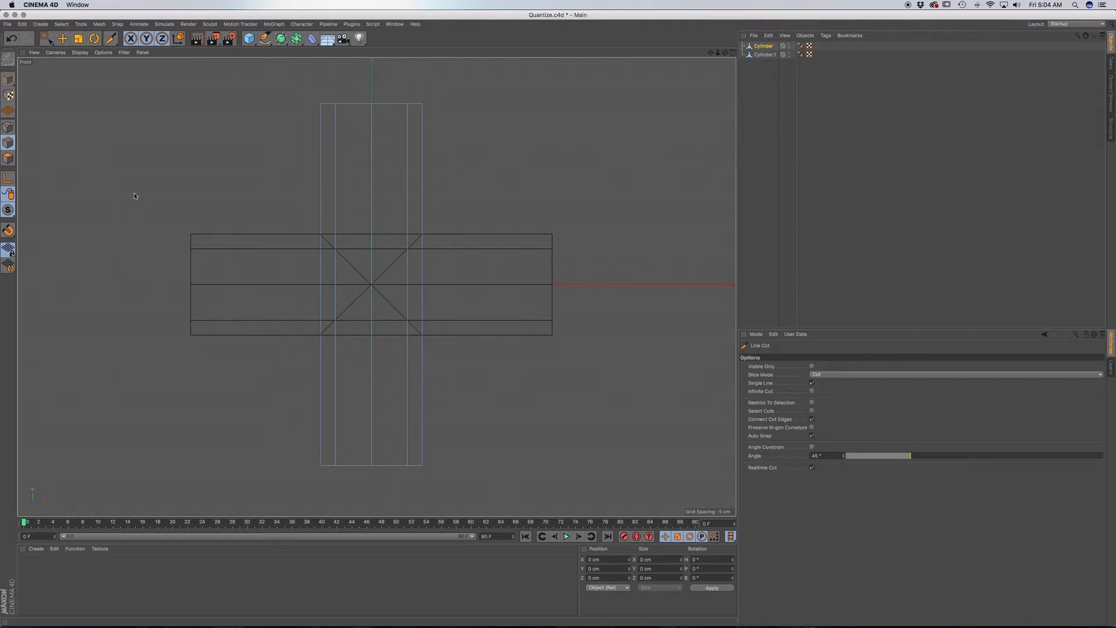
click(321, 235)
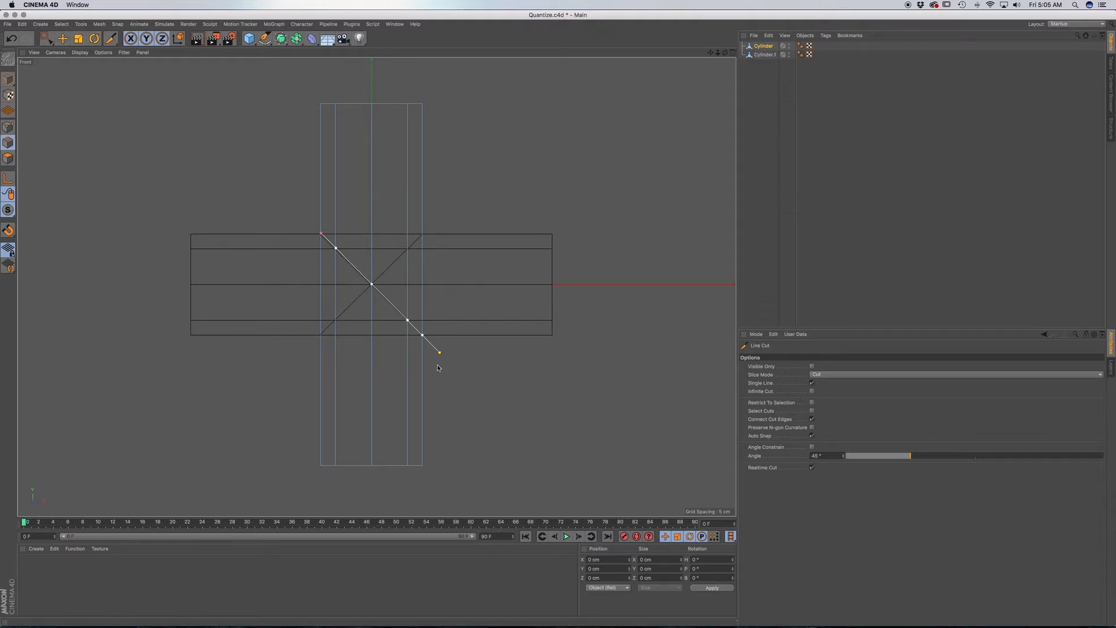
click(423, 235)
click(303, 352)
key(Escape)
Hide the horizontal cylinder in the perspective view and inspect the diagonal cuts on the vertical one.
key(F1)
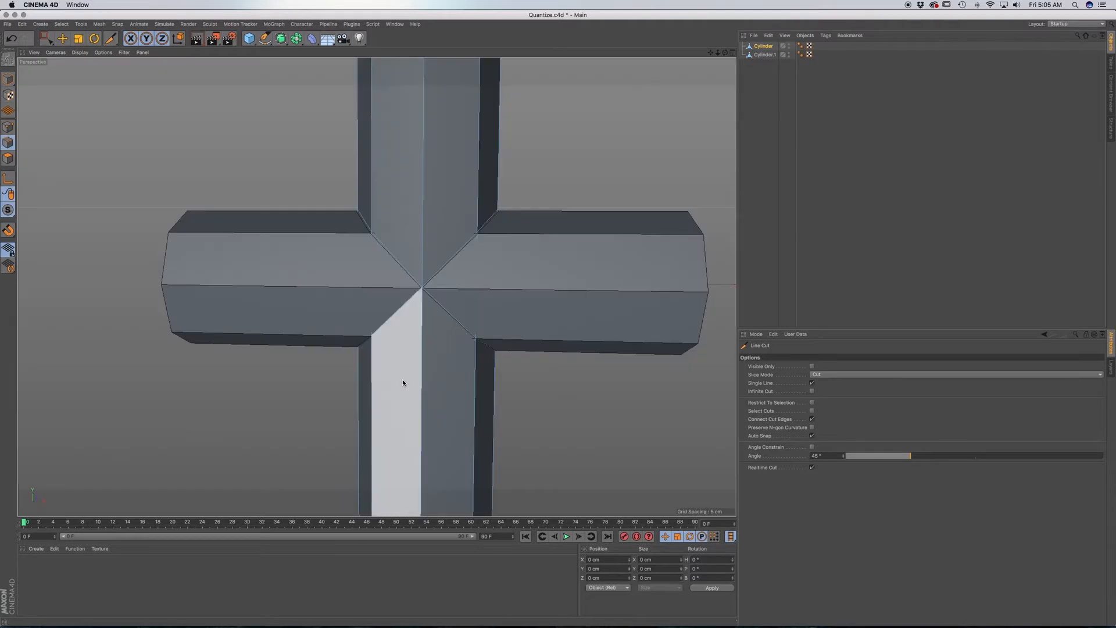
click(789, 54)
click(789, 53)
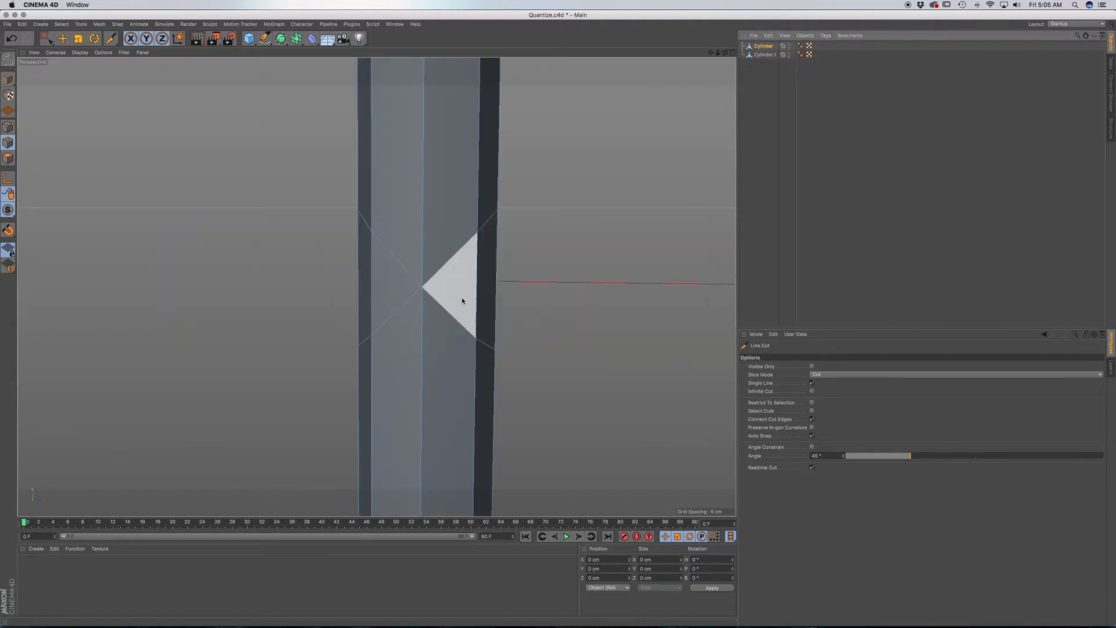
mouse_move(471, 291)
alt+mouse_down()
mouse_move(332, 299)
mouse_move(494, 291)
mouse_move(463, 287)
alt+mouse_up()
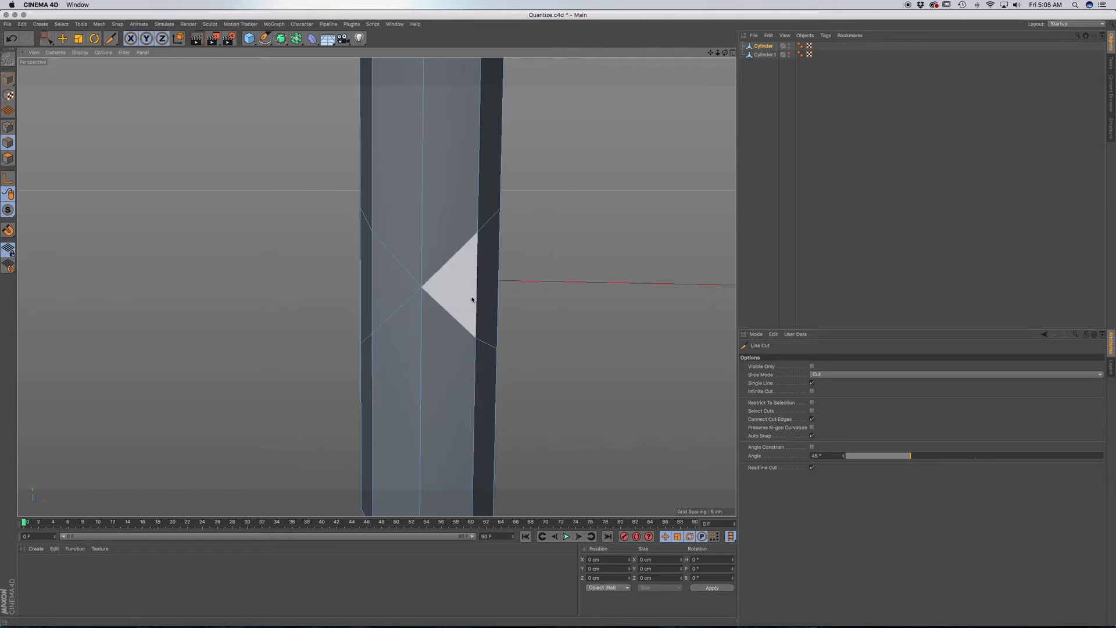
alt+drag(450, 287, 466, 284)
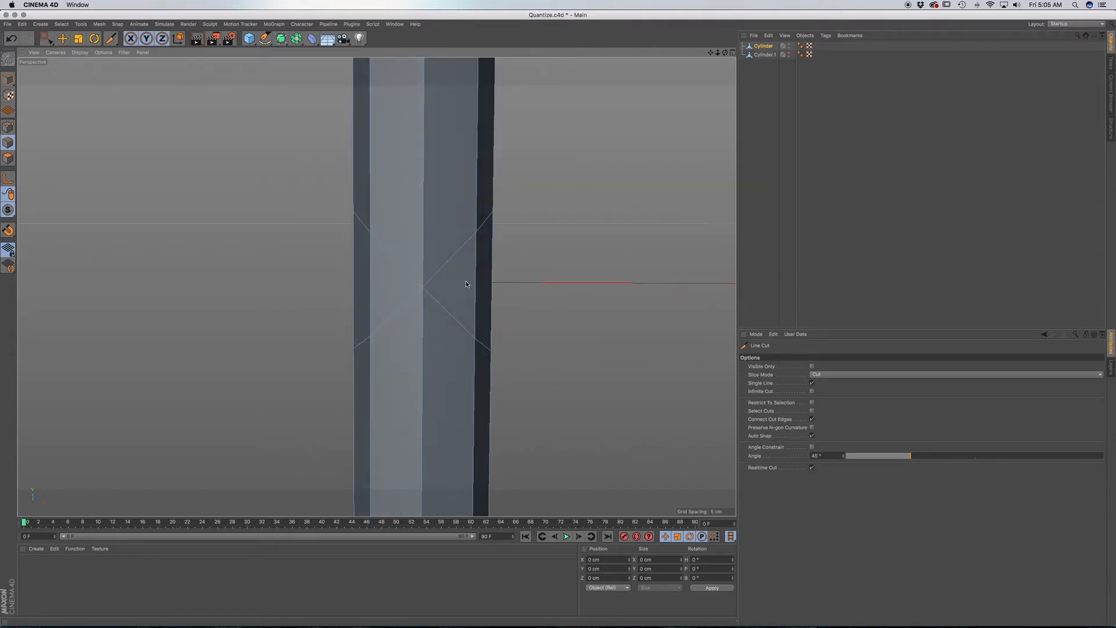
Prepare Live Selection for the vertical cylinder's polygons in the front view, with Only Select Visible Elements off.
click(768, 48)
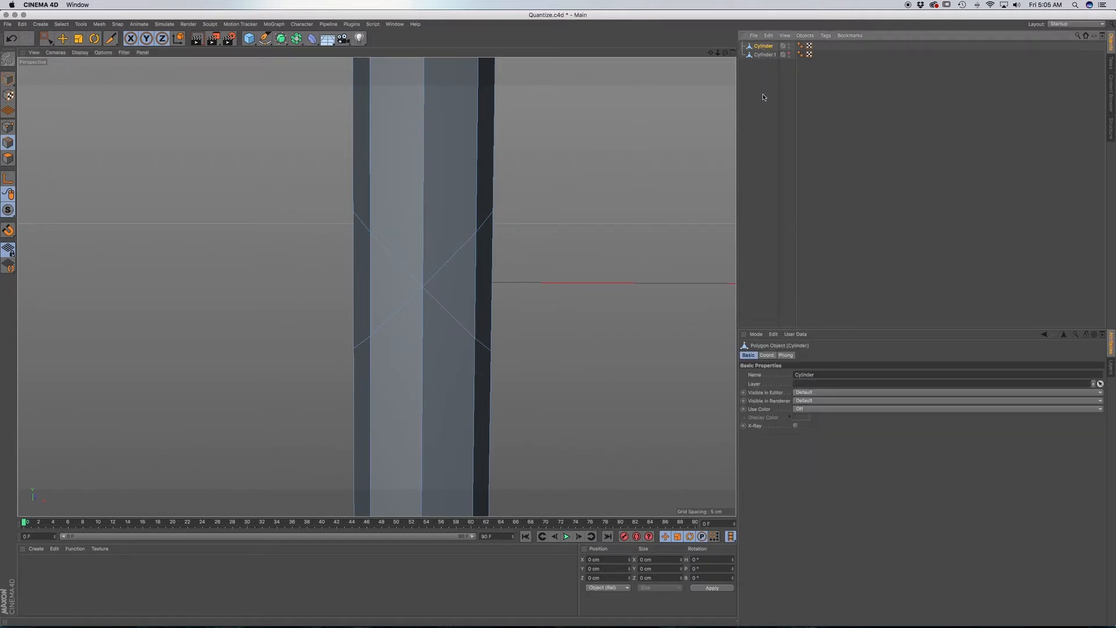
key(F4)
drag(47, 38, 76, 47)
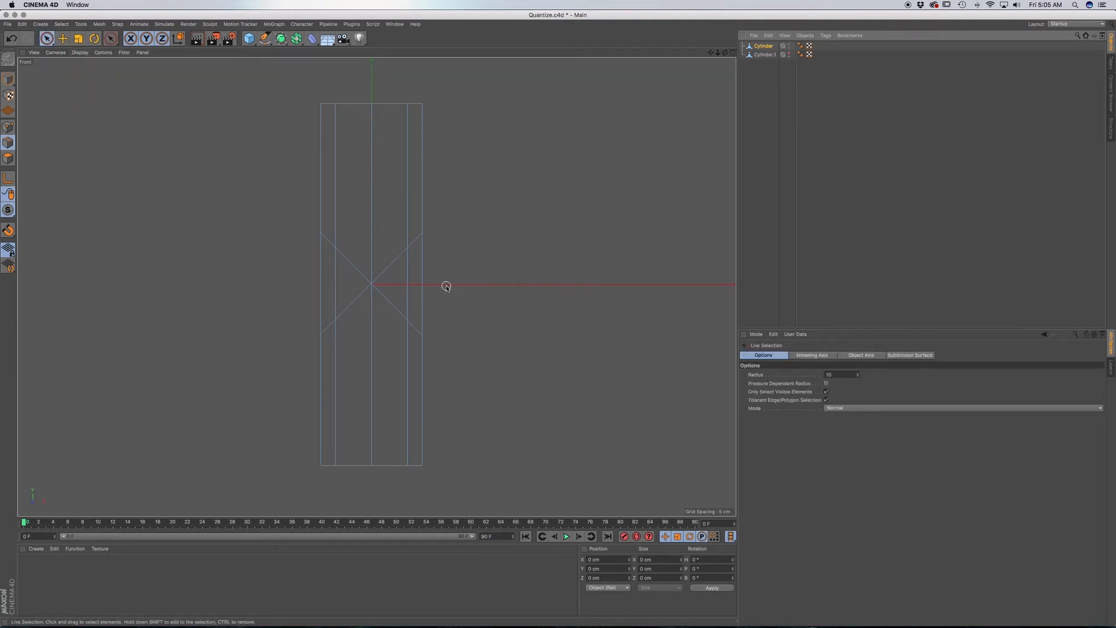
click(423, 282)
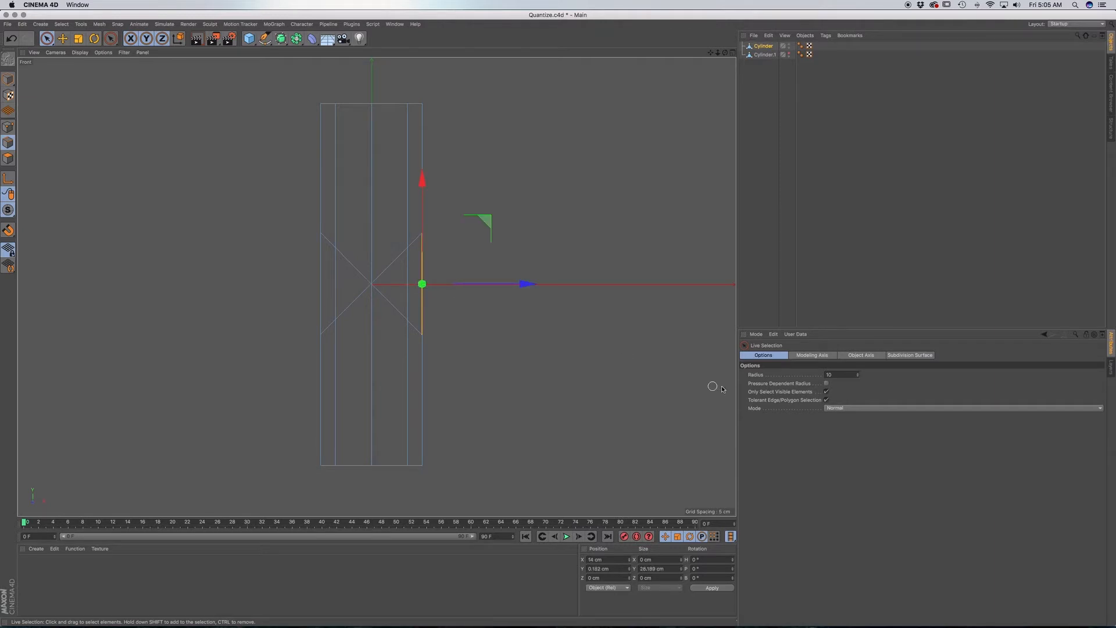
click(826, 392)
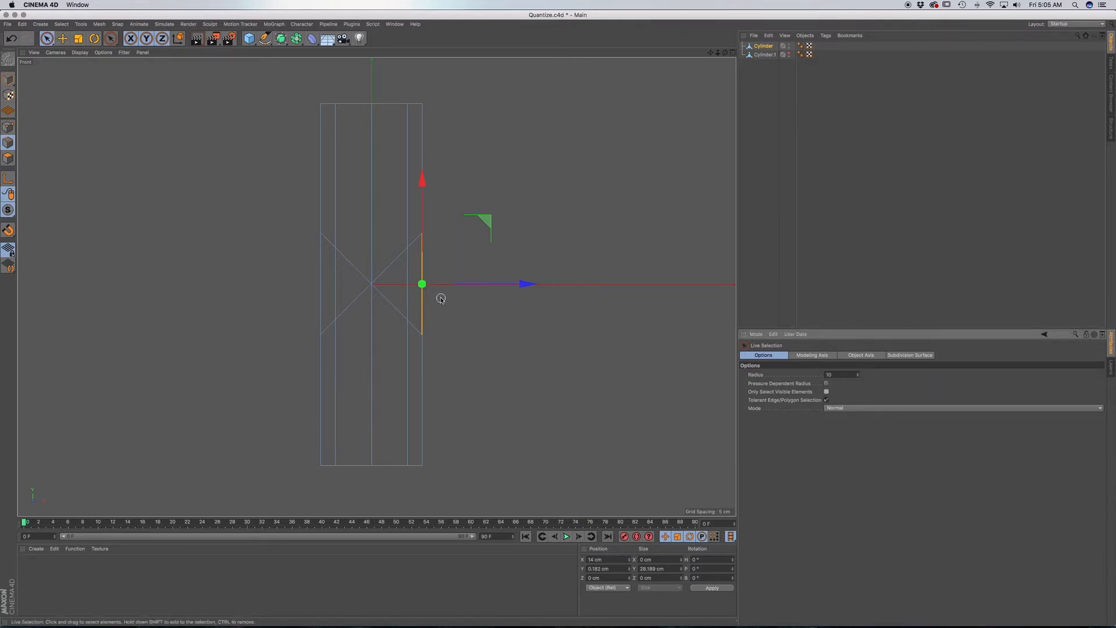
click(8, 158)
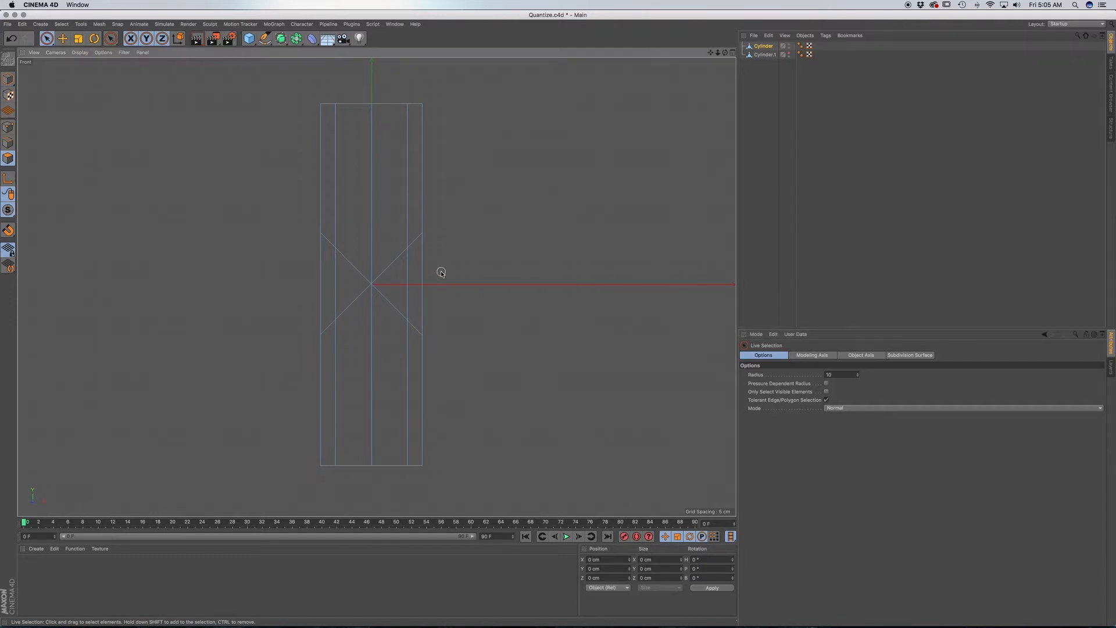
Delete the polygons between the diagonal cuts on both sides of the vertical cylinder and check the notches in the perspective view.
click(400, 279)
key(Delete)
click(329, 280)
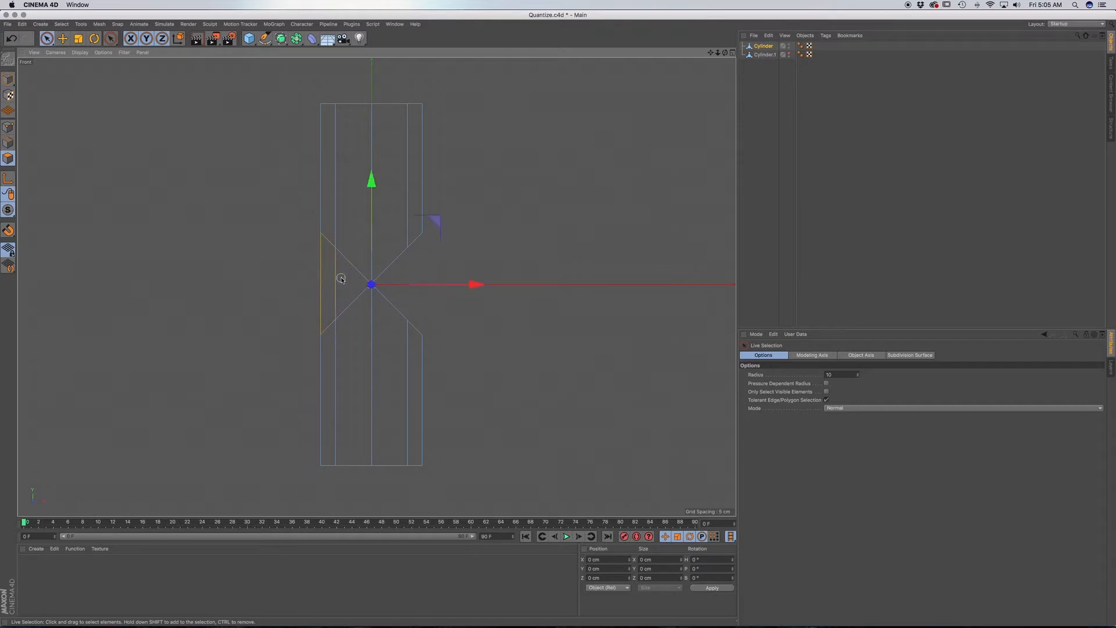
key(Delete)
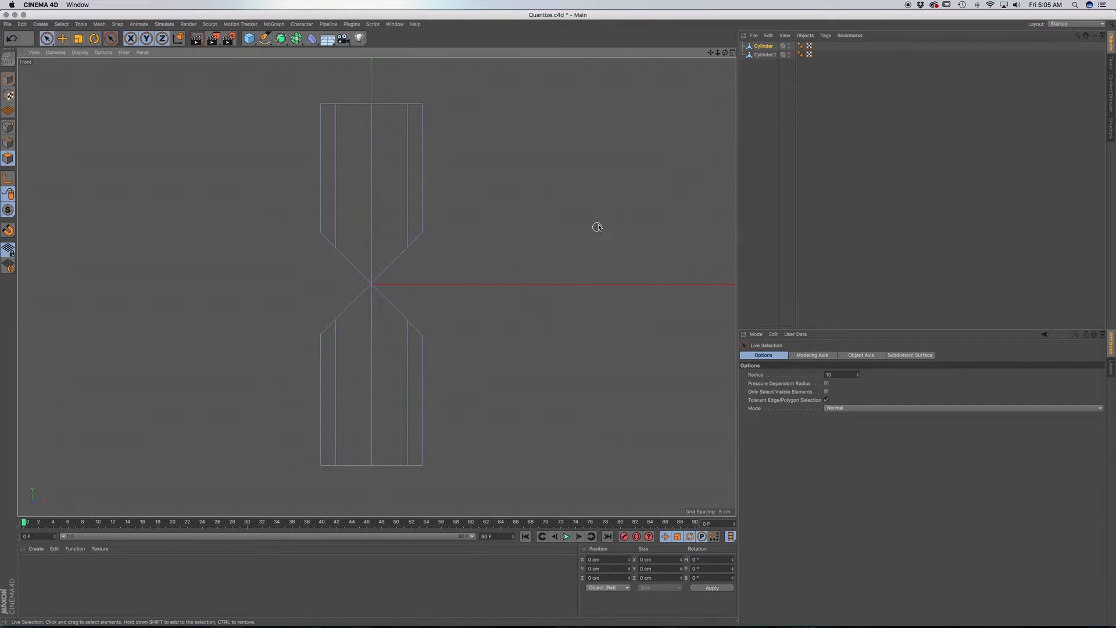
key(F1)
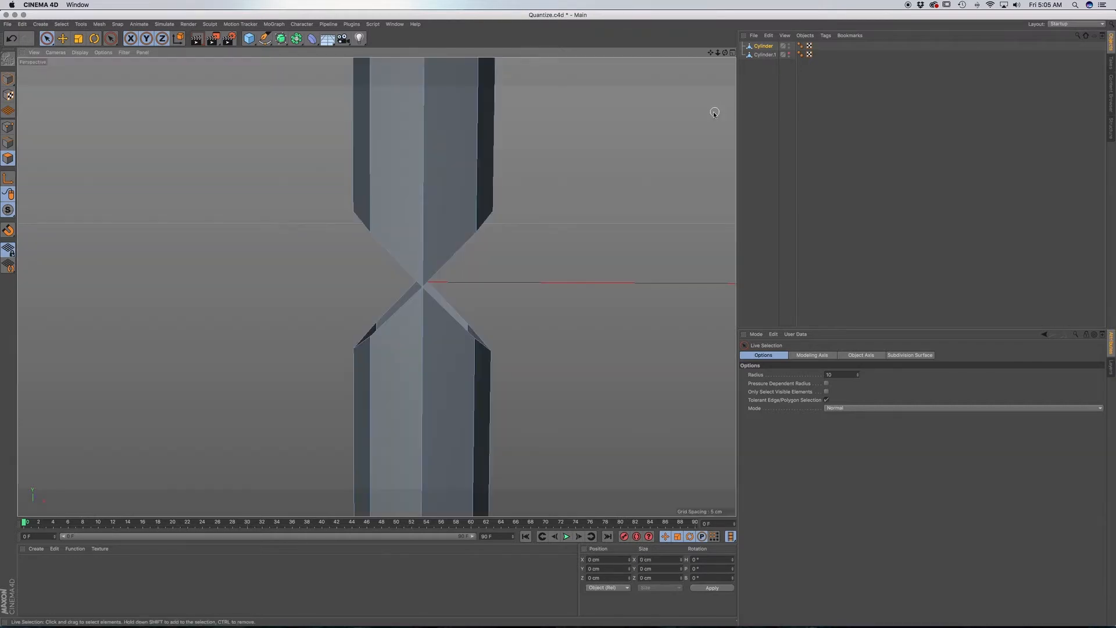
alt+drag(417, 373, 429, 351)
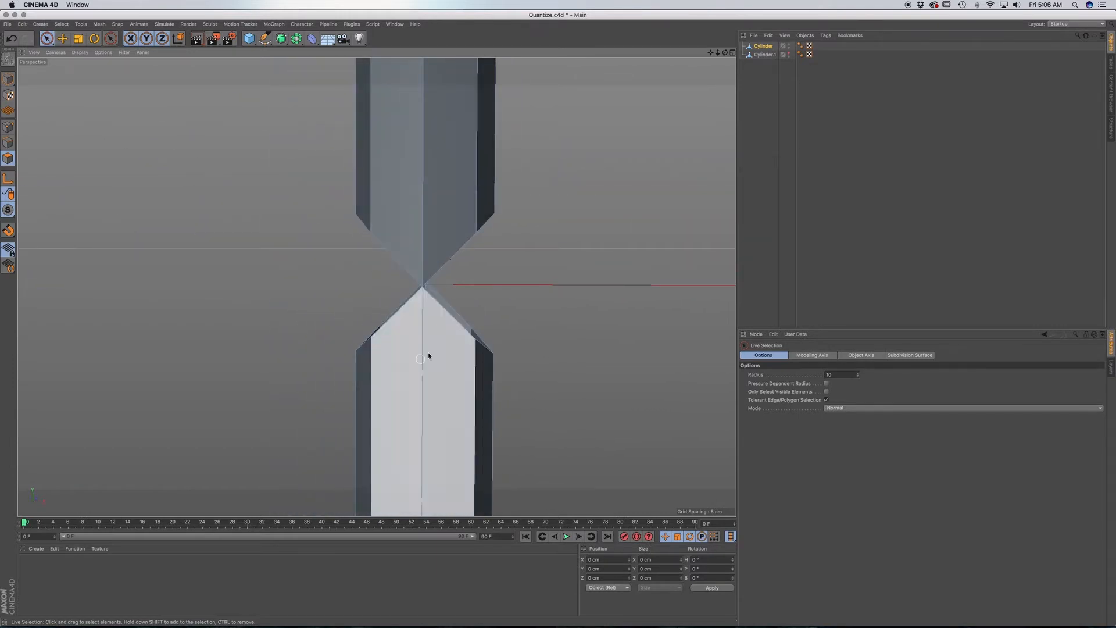
Isolate the horizontal cylinder and delete its polygons above and below the center between the diagonal cuts in the front view.
click(789, 55)
click(765, 55)
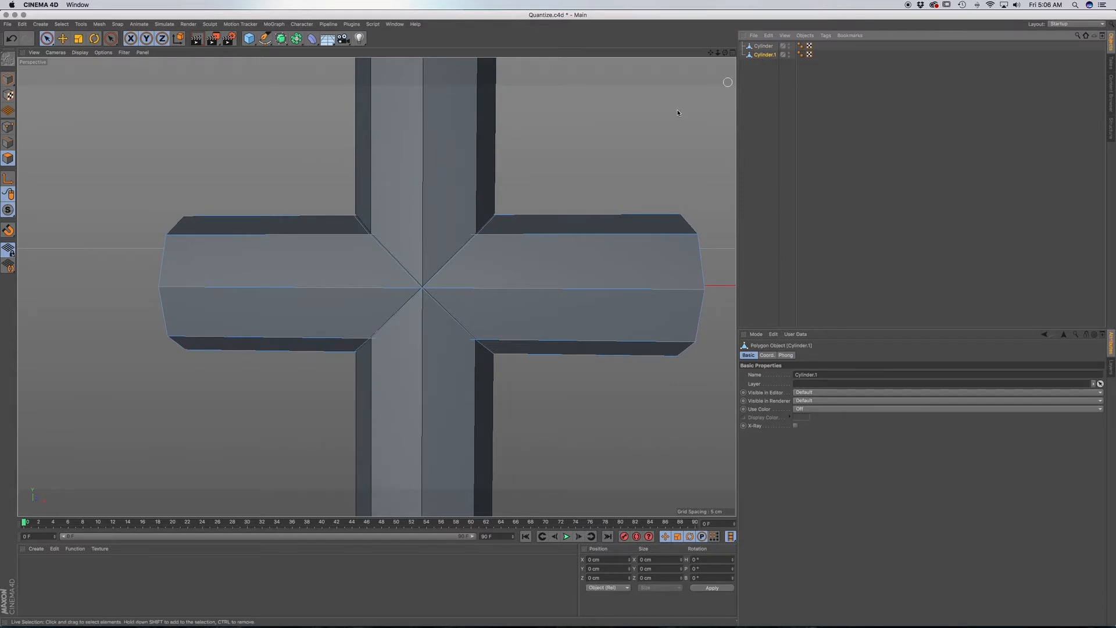
click(789, 46)
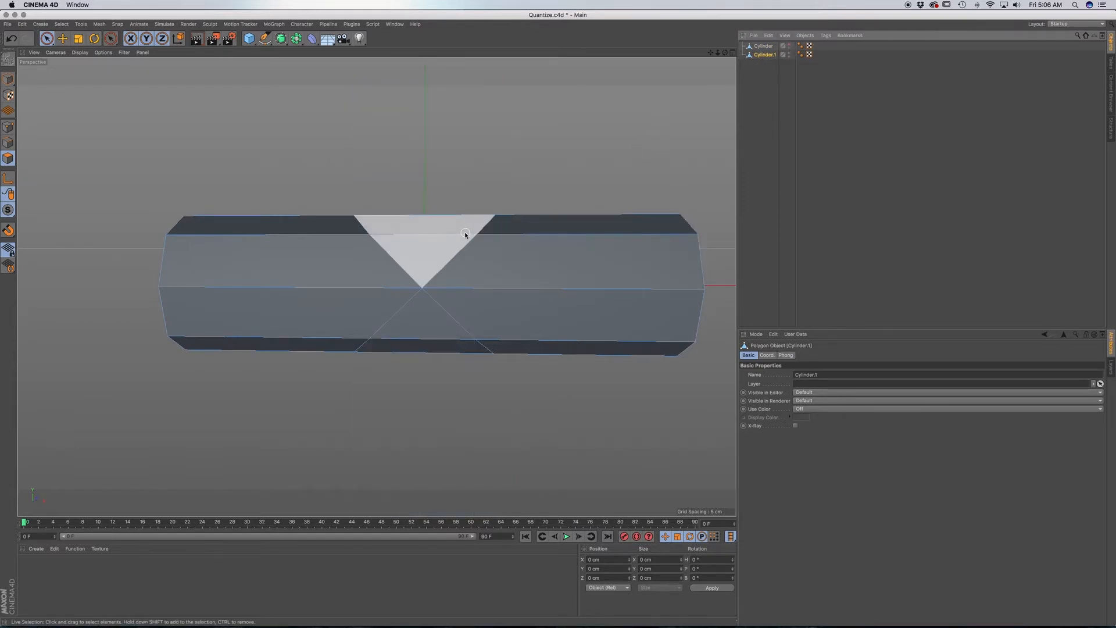
key(F4)
click(377, 259)
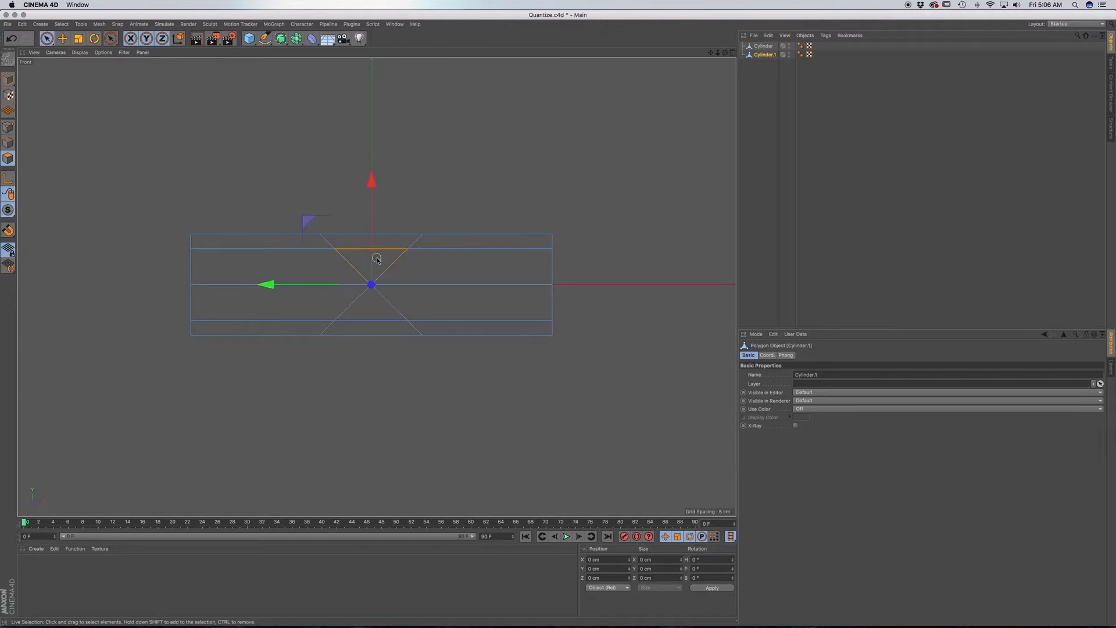
shift+click(377, 241)
key(Delete)
drag(379, 334, 371, 319)
key(Delete)
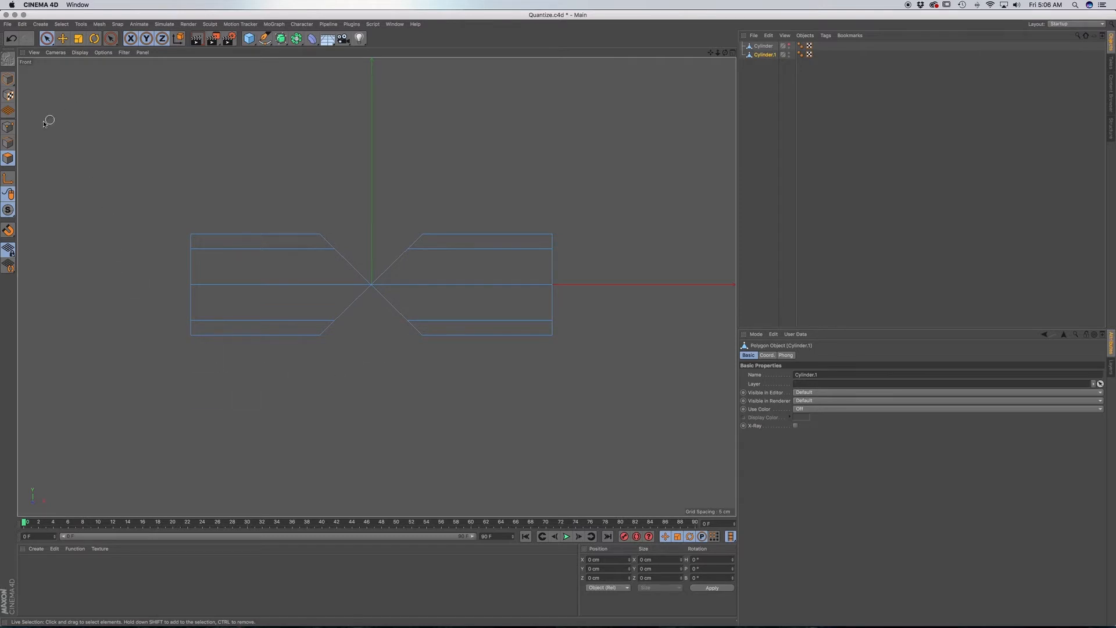
Switch to point mode and show the vertical cylinder again in the perspective view.
click(9, 127)
key(F1)
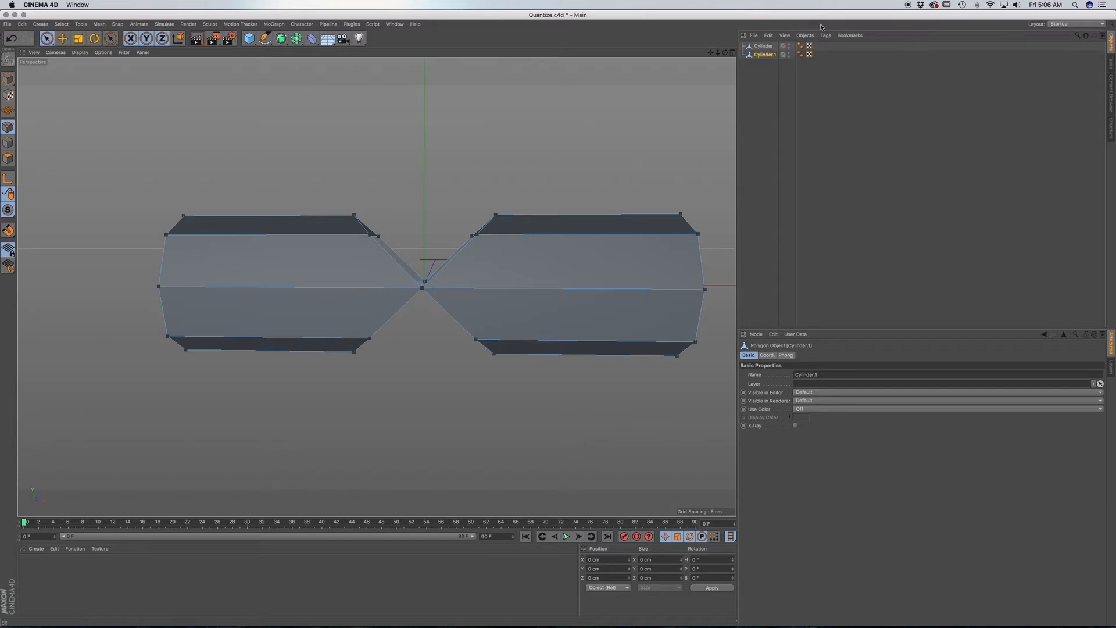
click(789, 44)
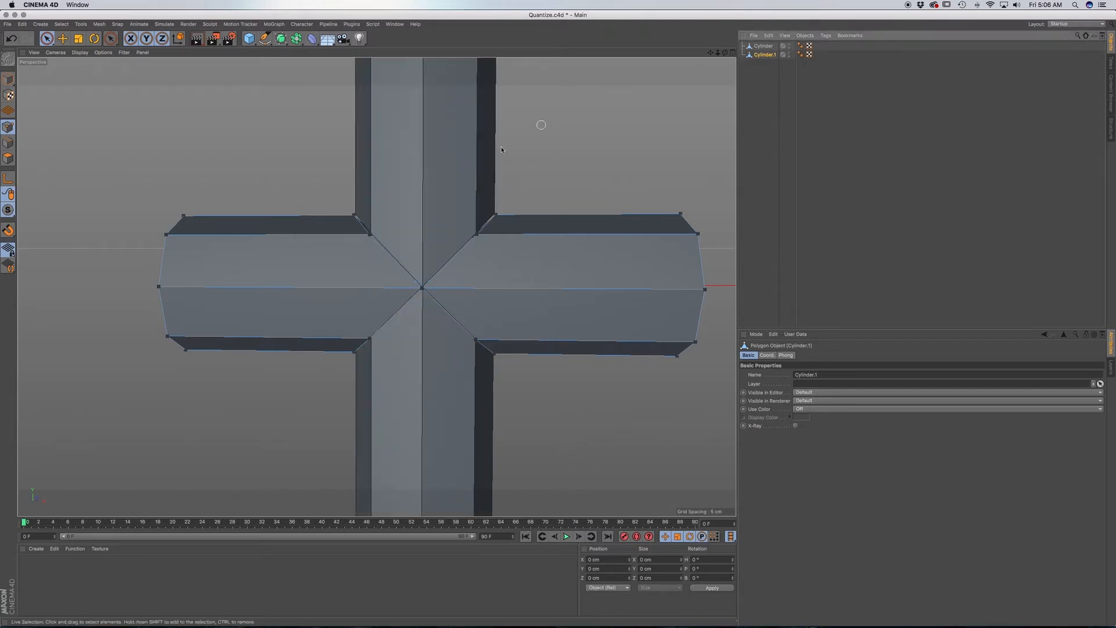
Merge the two cylinders into one object with Connect Objects + Delete.
alt+middle_drag(475, 275, 438, 285)
alt+drag(437, 283, 428, 305)
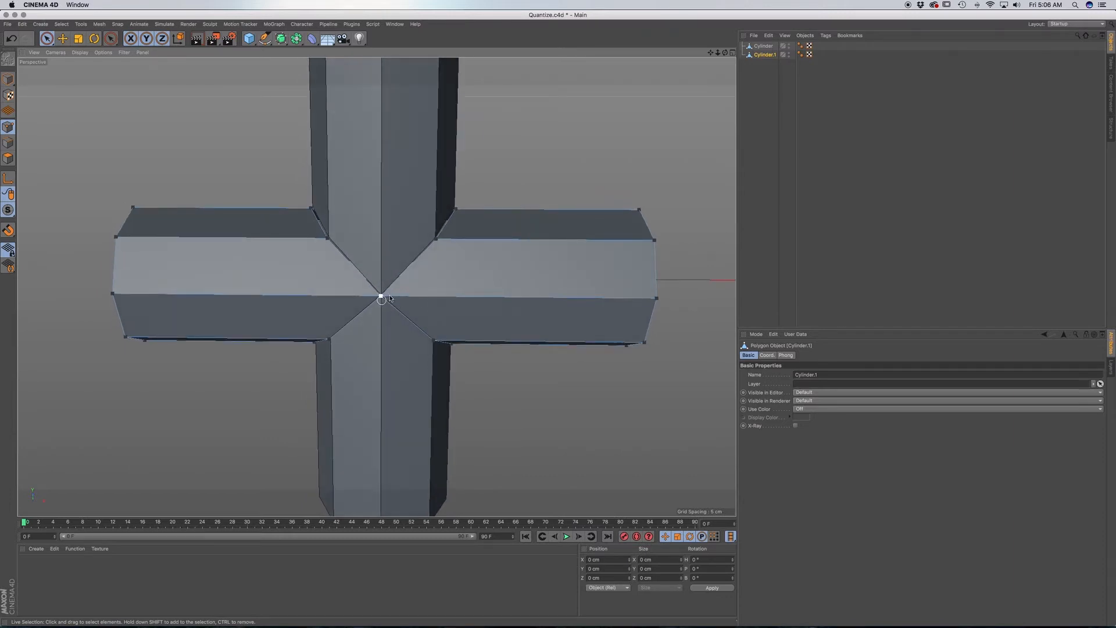
alt+drag(390, 298, 391, 292)
scroll(391, 312, up, 5)
scroll(391, 313, down, 1)
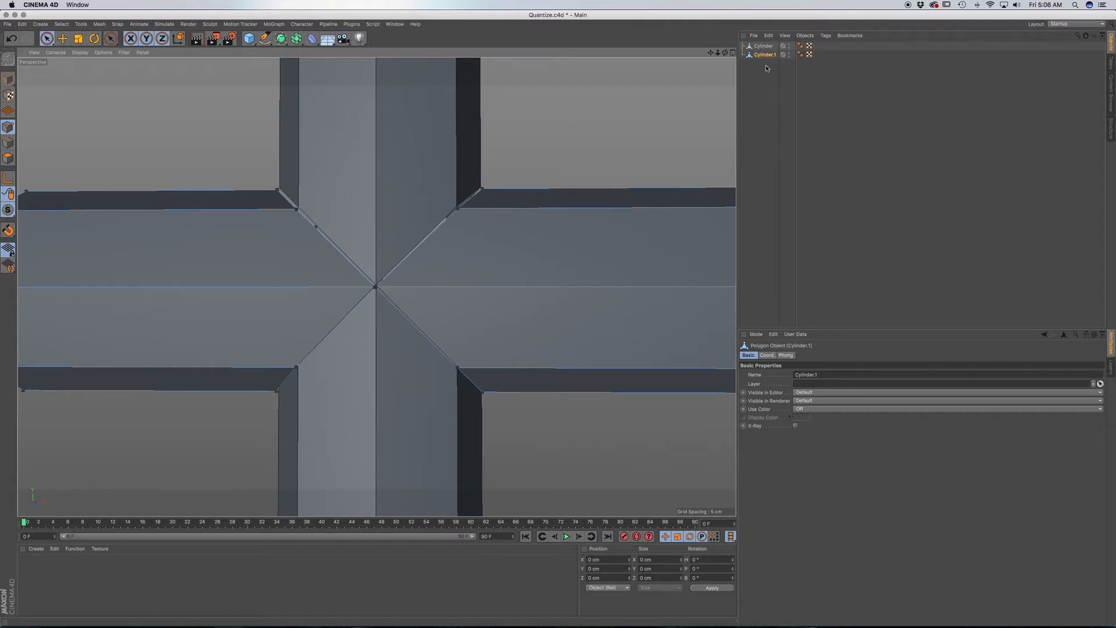
shift+click(764, 46)
right_click(763, 56)
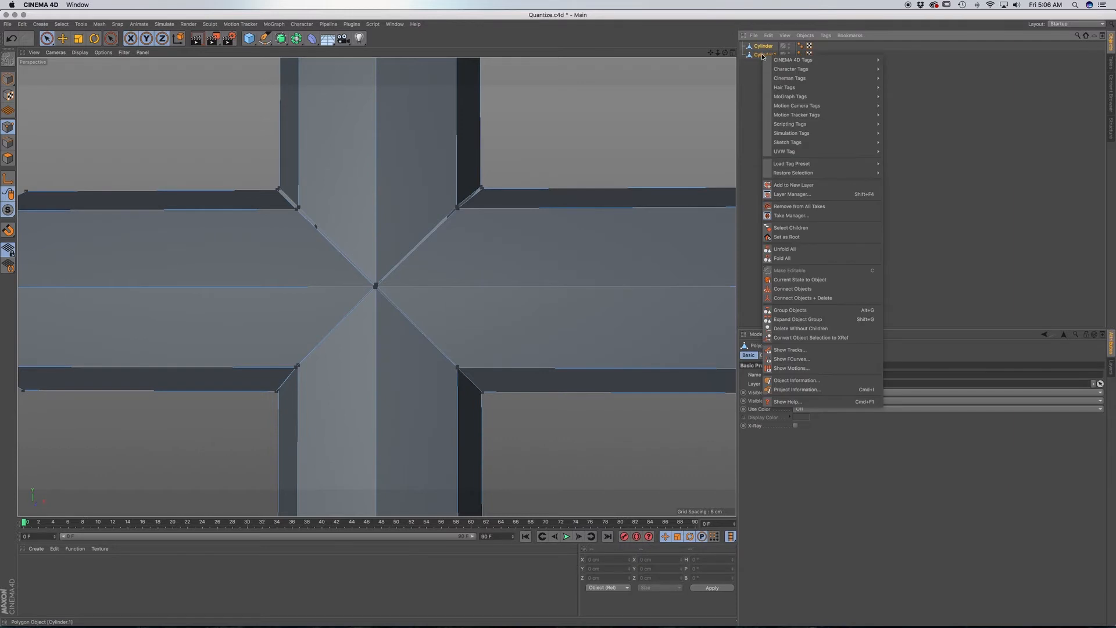
mouse_move(766, 60)
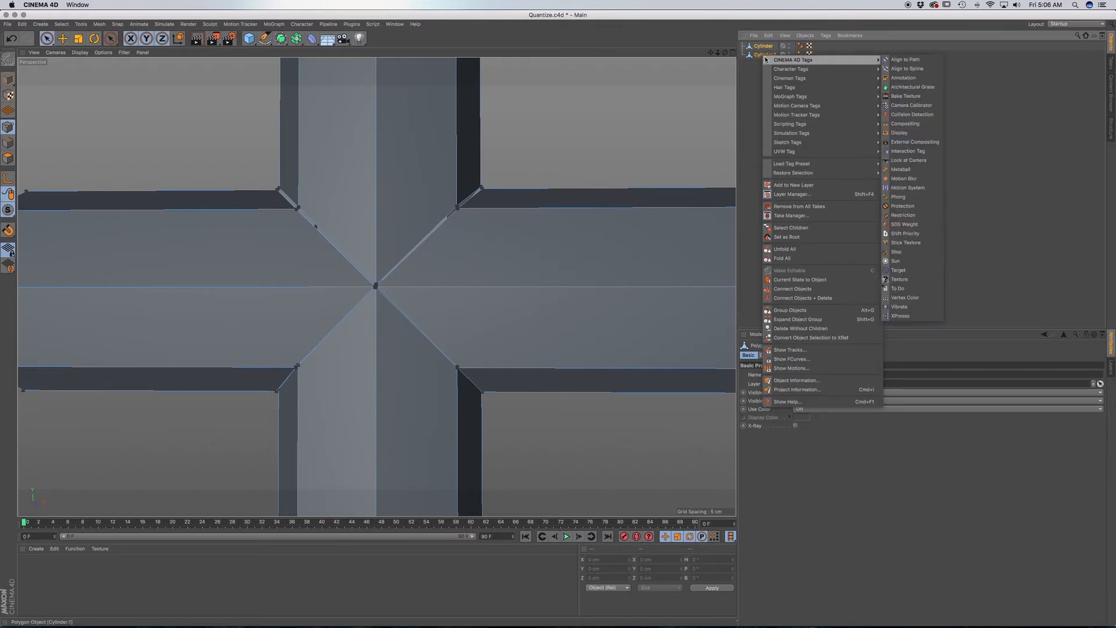
click(789, 299)
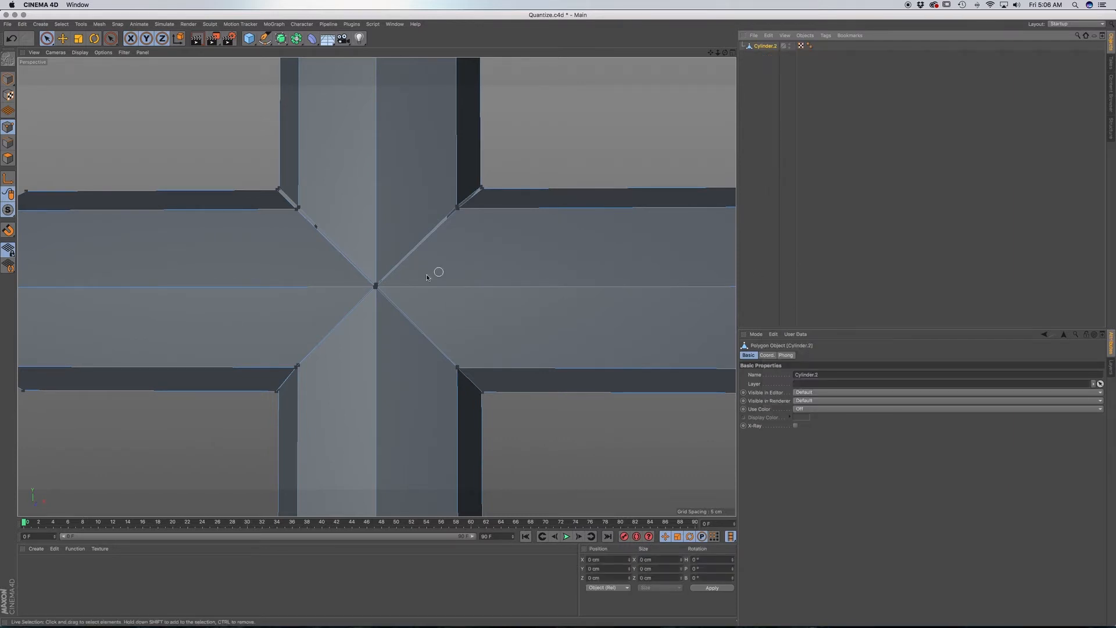
Select all points of the merged cross and run Optimize on them with a tolerance of 0.3 cm.
scroll(436, 274, down, 2)
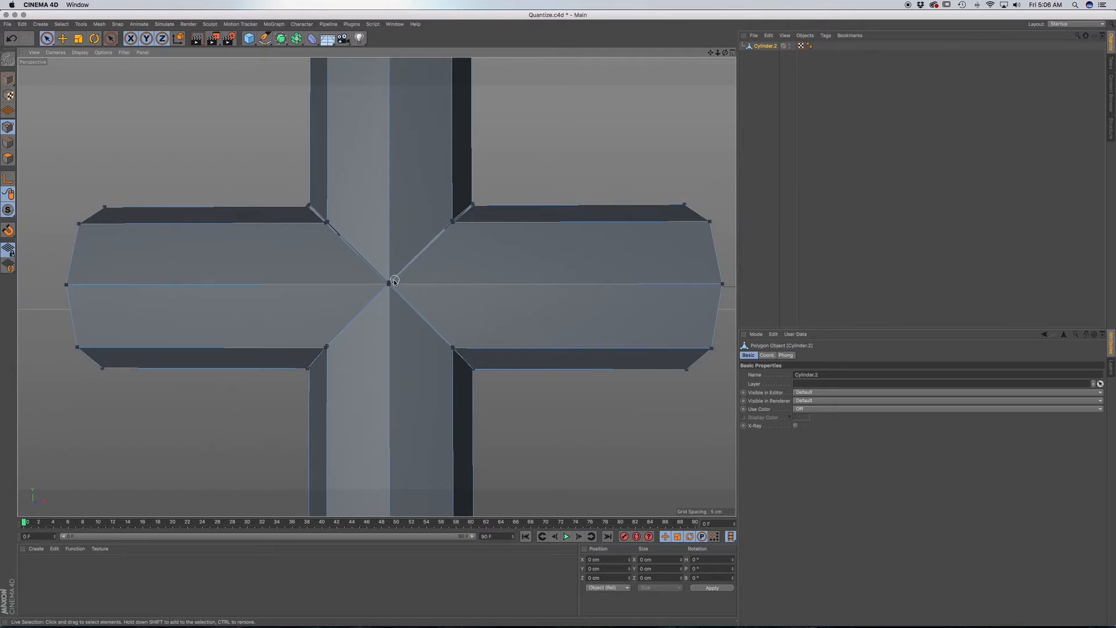
scroll(389, 281, up, 4)
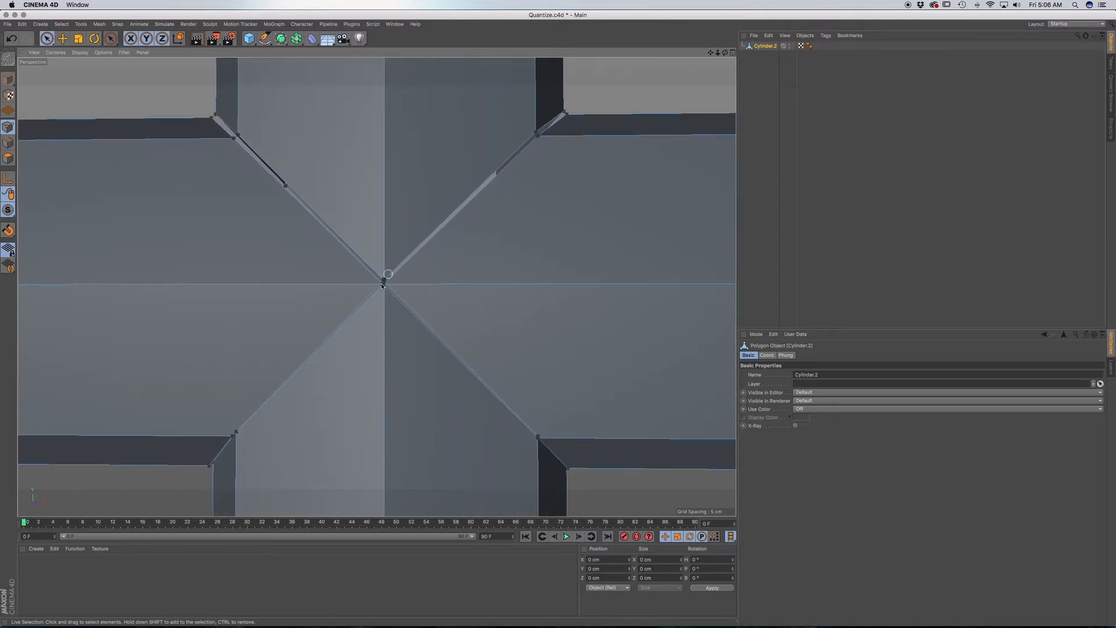
scroll(384, 289, up, 3)
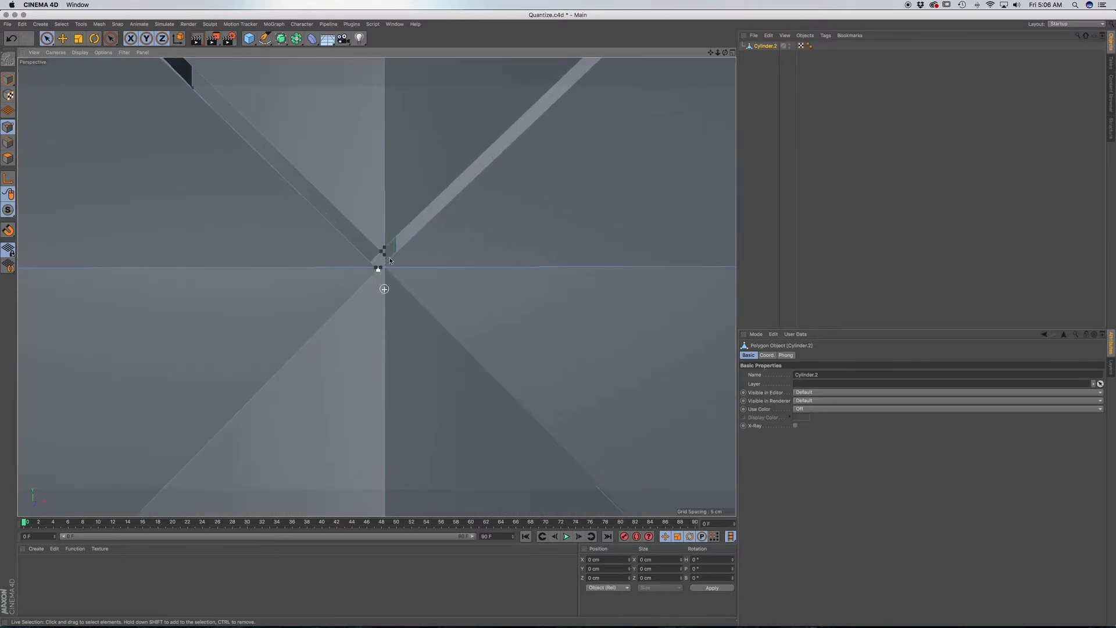
scroll(388, 285, down, 5)
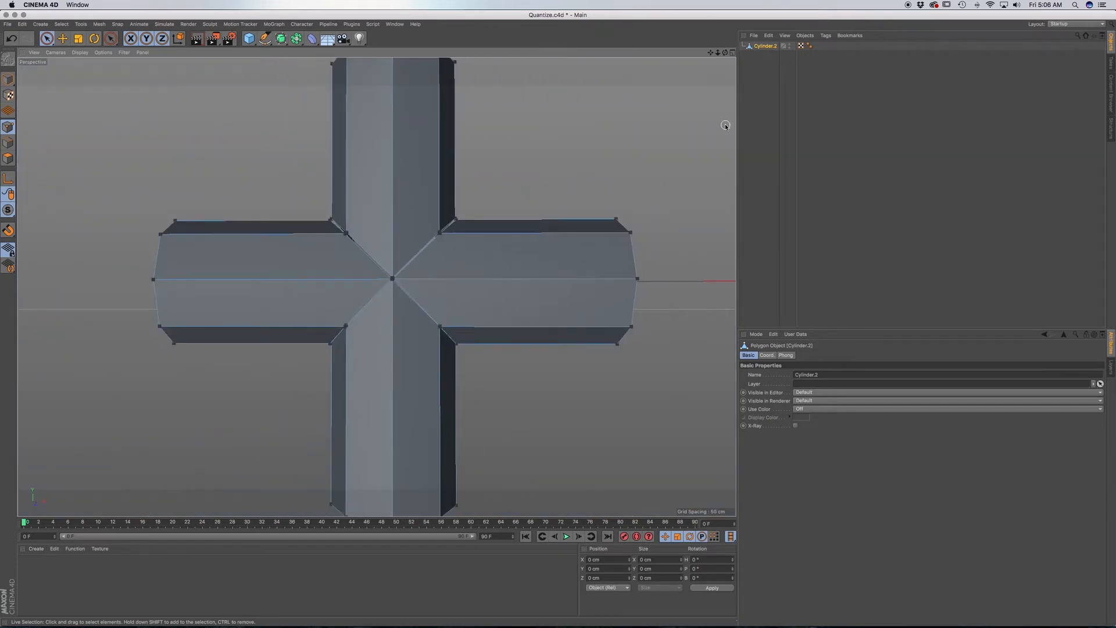
key(super+a)
right_click(514, 172)
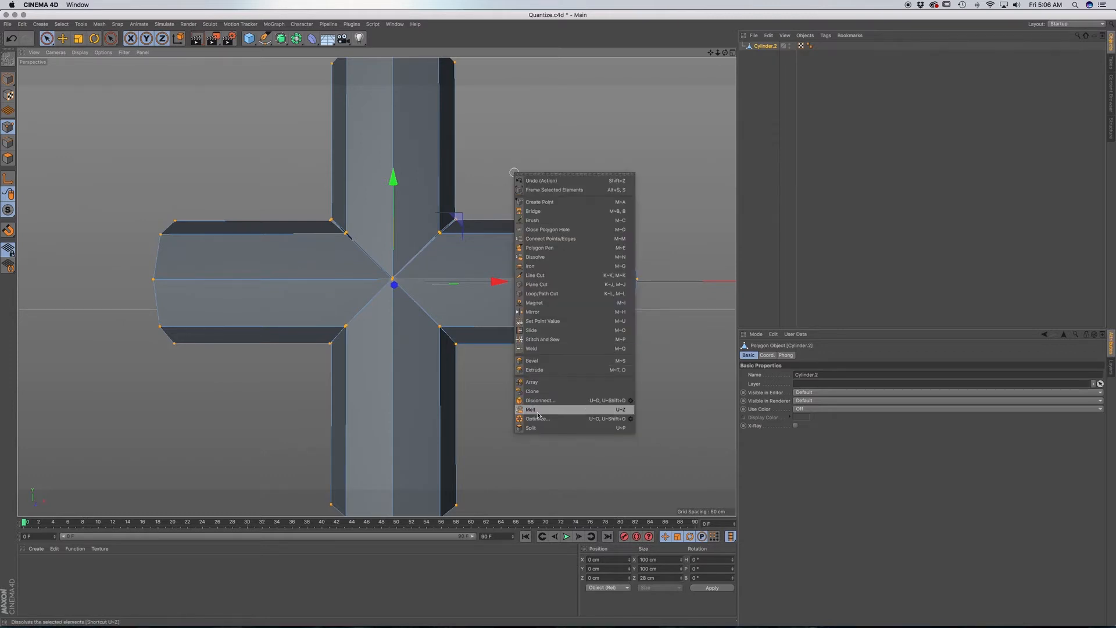
click(631, 420)
drag(658, 397, 619, 375)
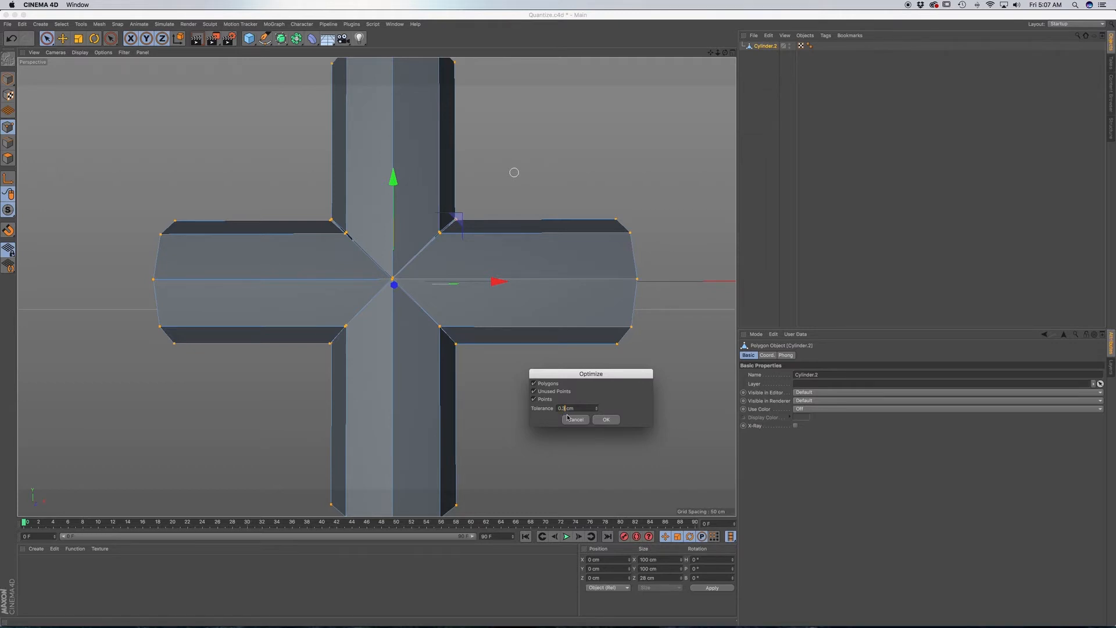
click(573, 419)
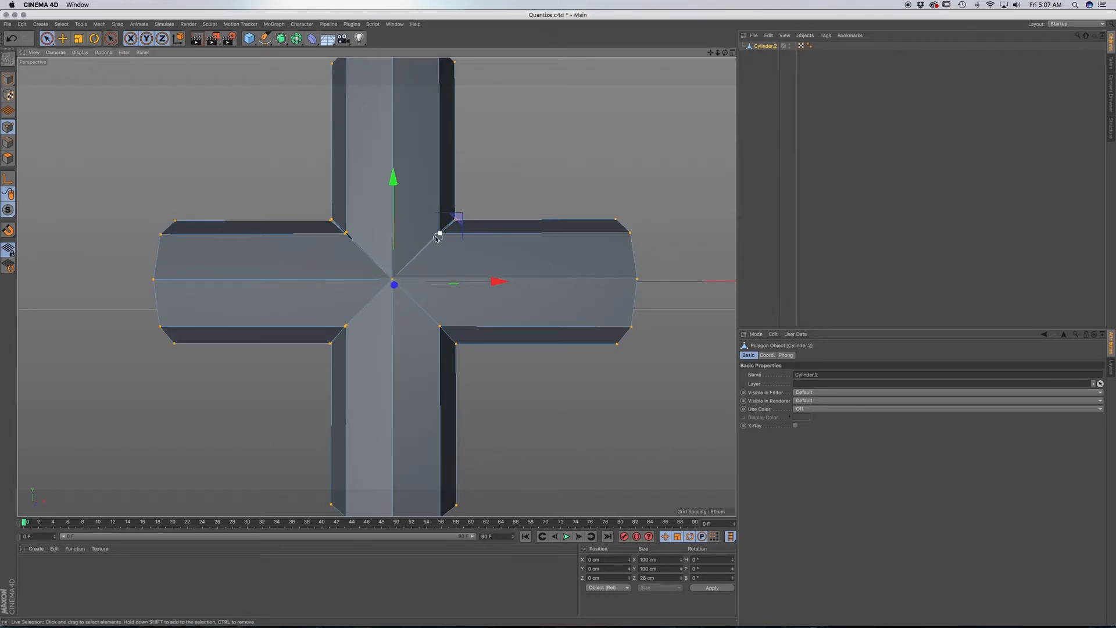
Optimize the selected points of the cross again with the tolerance set to 0.5 cm.
right_click(506, 380)
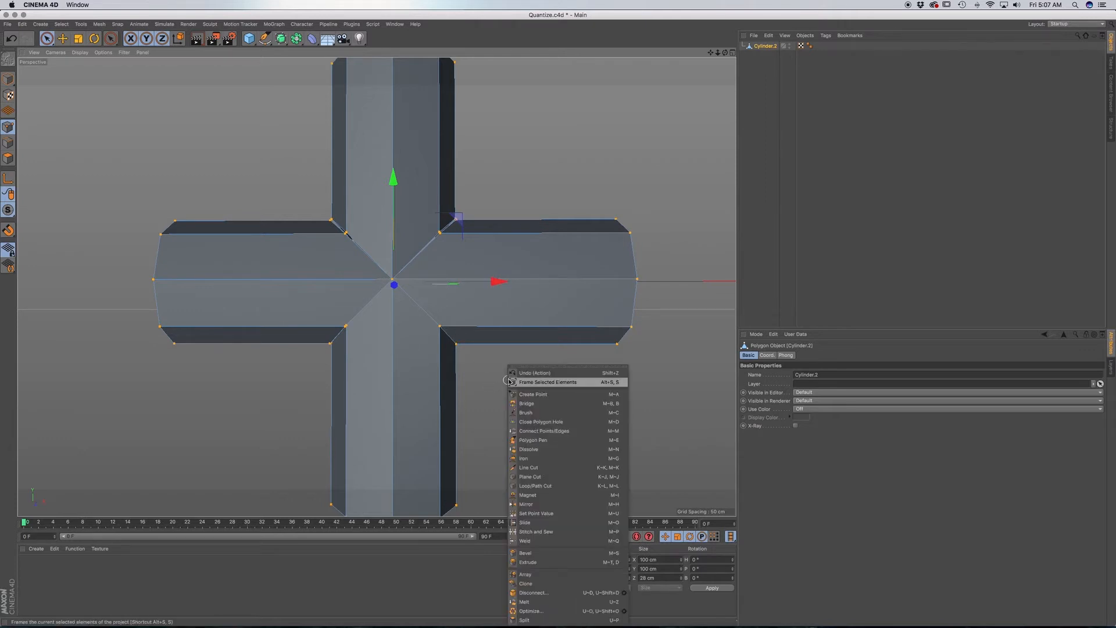
click(625, 611)
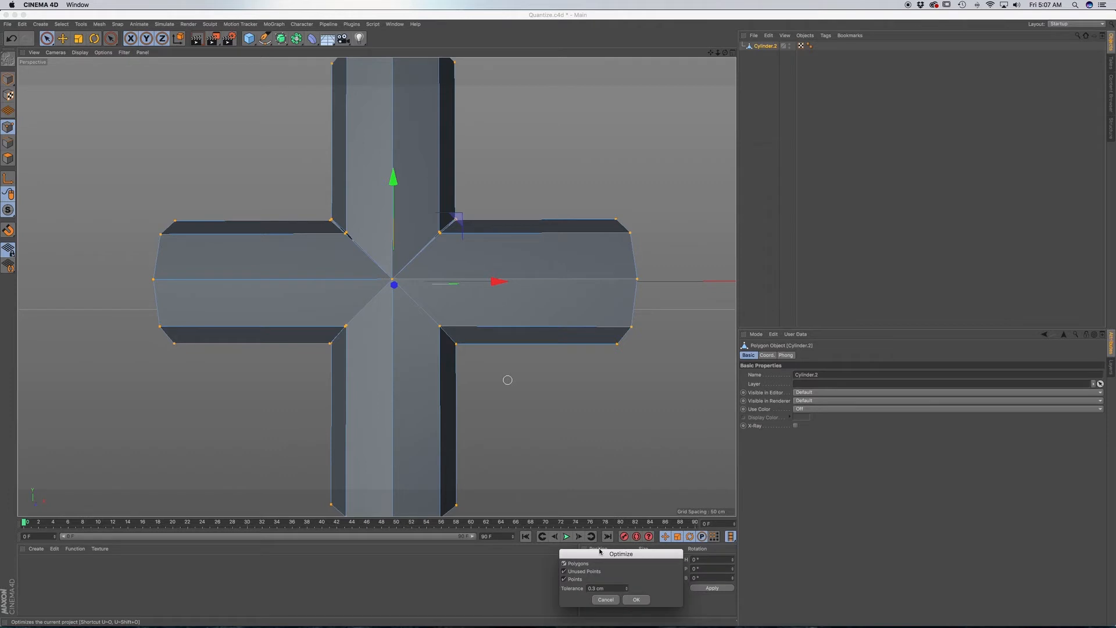
drag(624, 574, 570, 405)
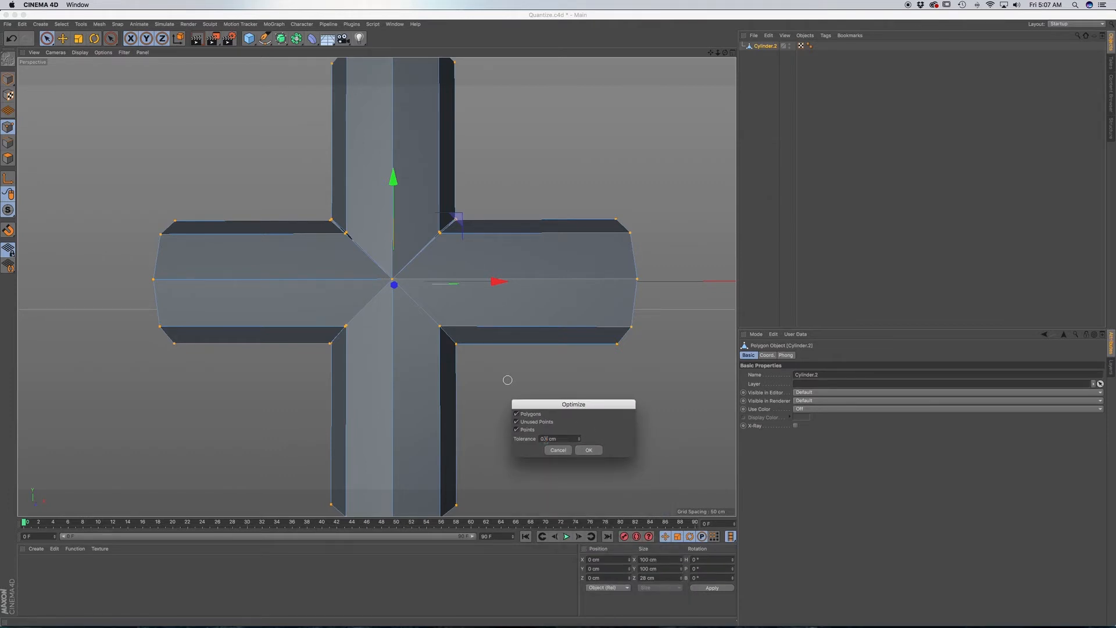
key(Return)
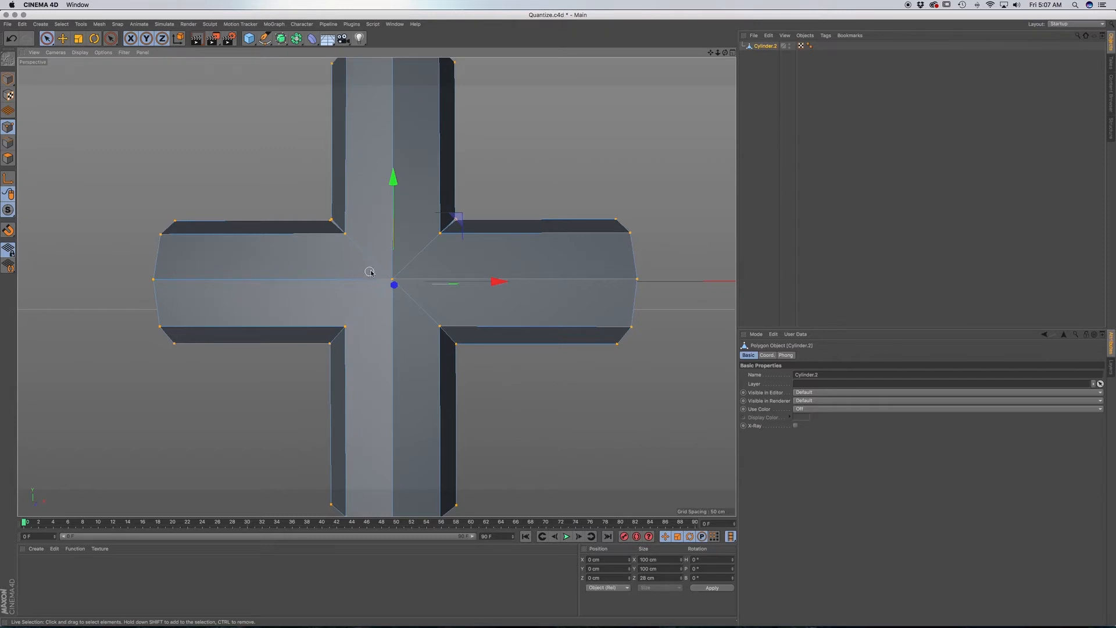
Examine the welded points and seams around the cross junction up close for remaining gaps.
scroll(369, 266, up, 2)
scroll(369, 265, up, 1)
alt+drag(324, 249, 402, 245)
scroll(187, 178, up, 2)
alt+middle_drag(187, 177, 265, 189)
alt+drag(266, 188, 332, 202)
scroll(148, 193, down, 2)
alt+drag(376, 287, 230, 169)
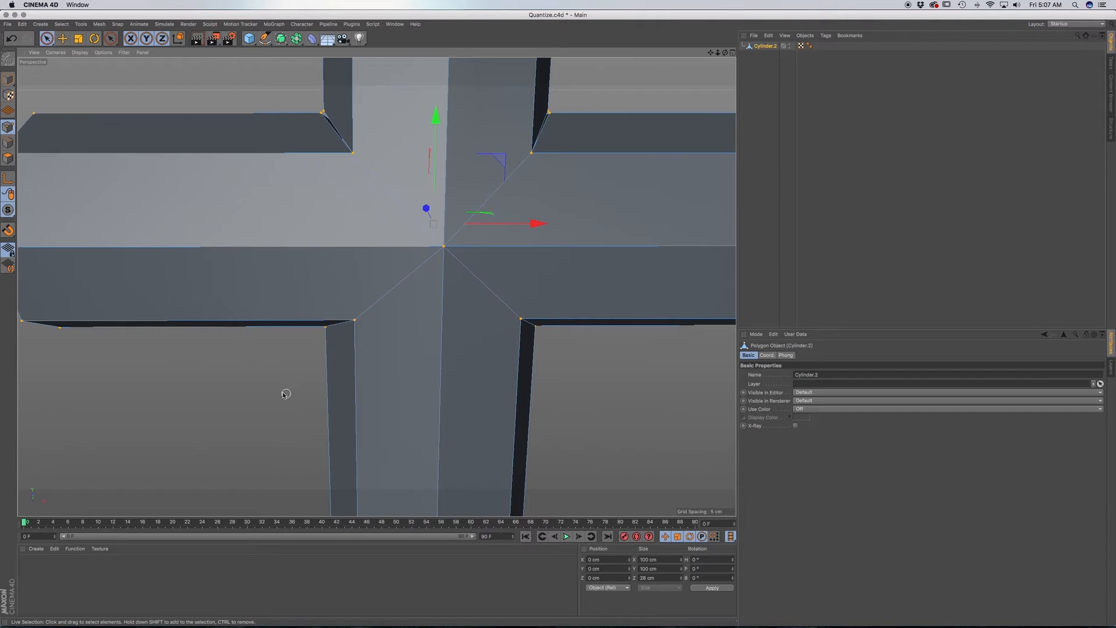
Run Optimize once more with a higher tolerance to weld the remaining split points at the inner corners.
right_click(270, 371)
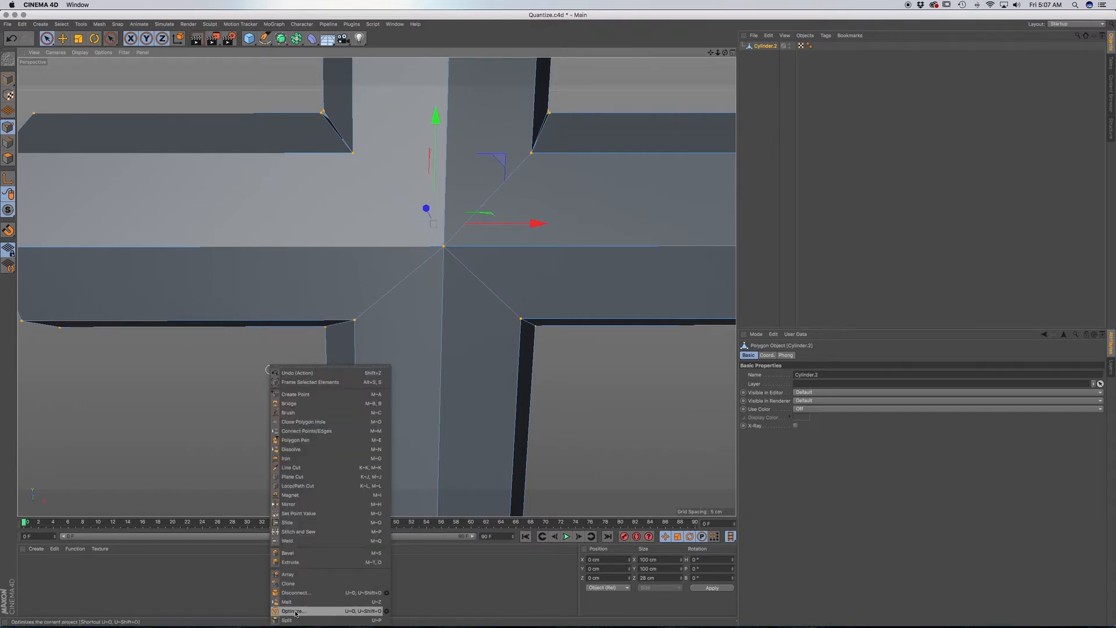
click(387, 612)
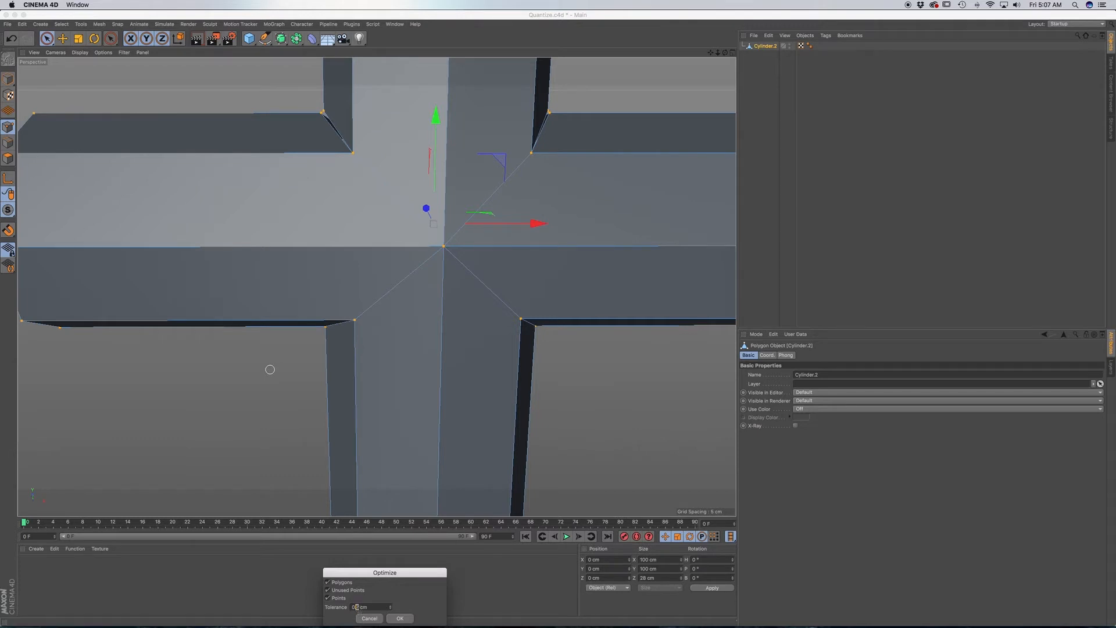
key(Return)
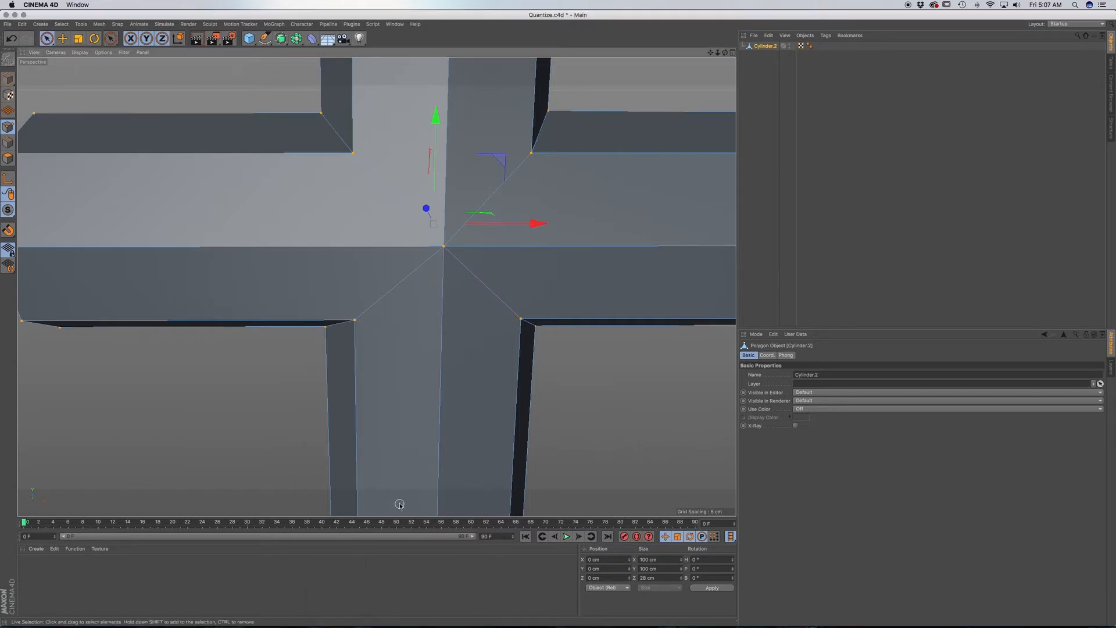
Inspect the welded cross-shaped pipe junction from several sides.
scroll(443, 317, down, 3)
alt+drag(444, 316, 285, 264)
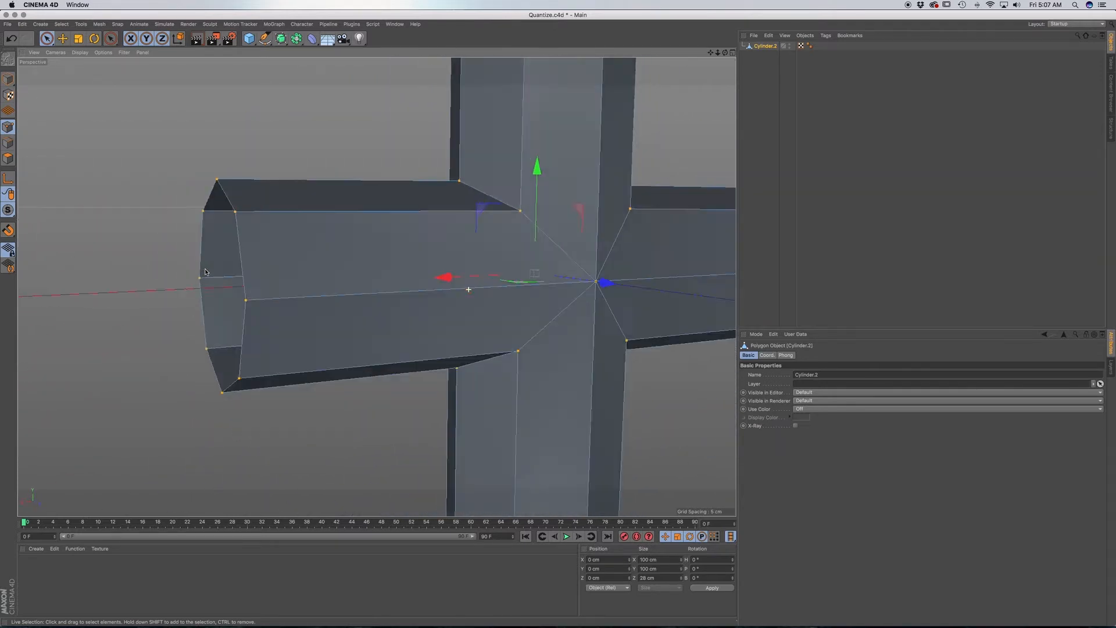
scroll(362, 272, down, 3)
alt+drag(402, 284, 358, 285)
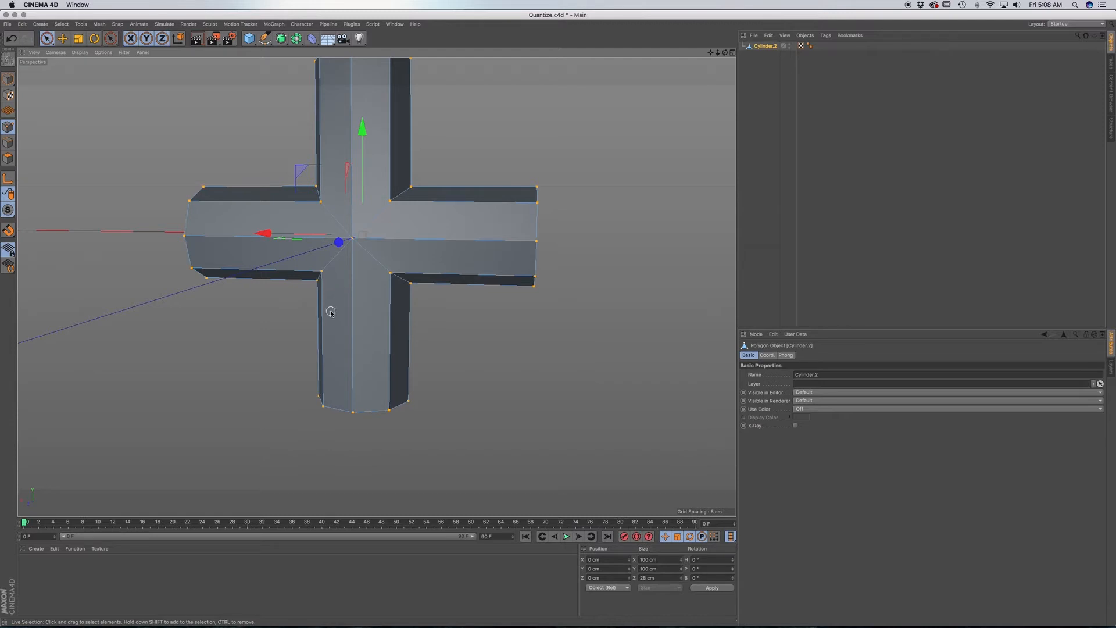
scroll(360, 269, down, 4)
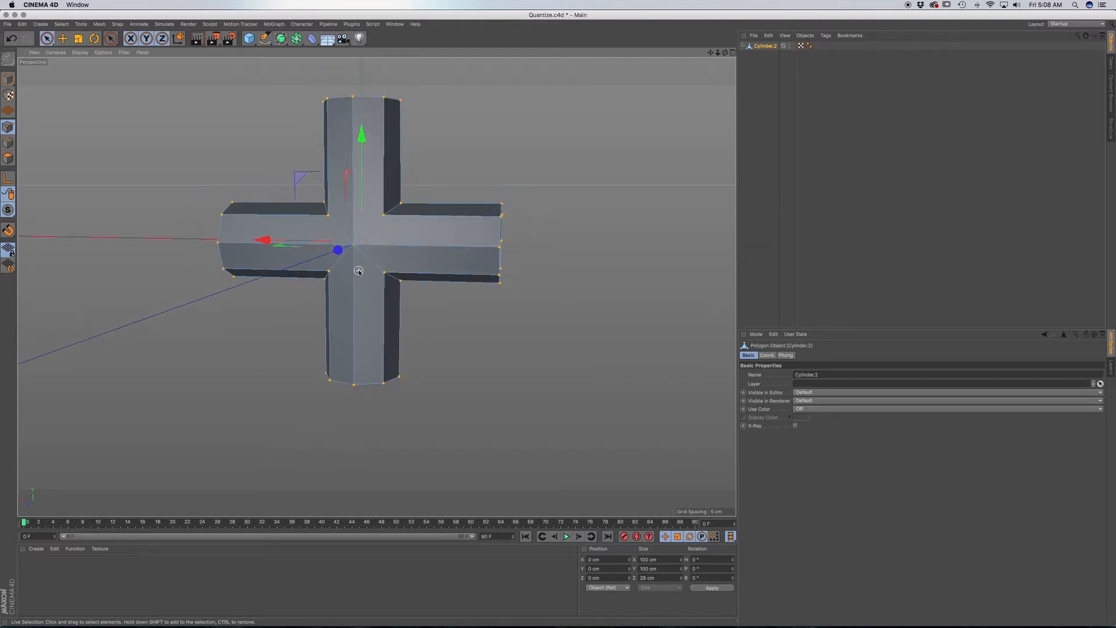
alt+drag(405, 256, 378, 267)
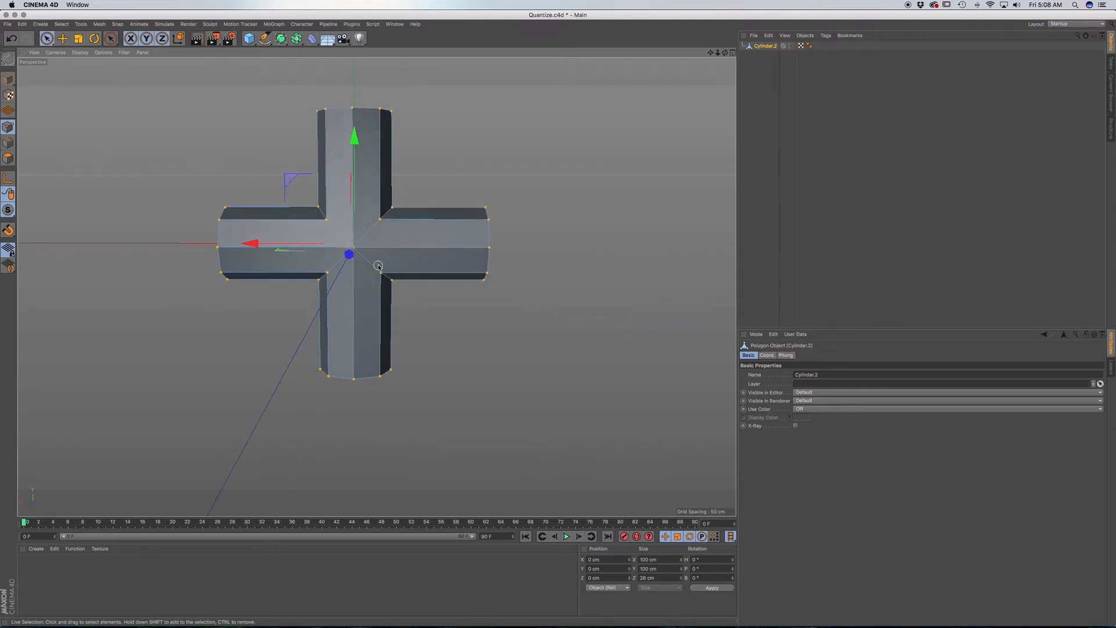
click(764, 47)
ctrl+drag(764, 49, 765, 61)
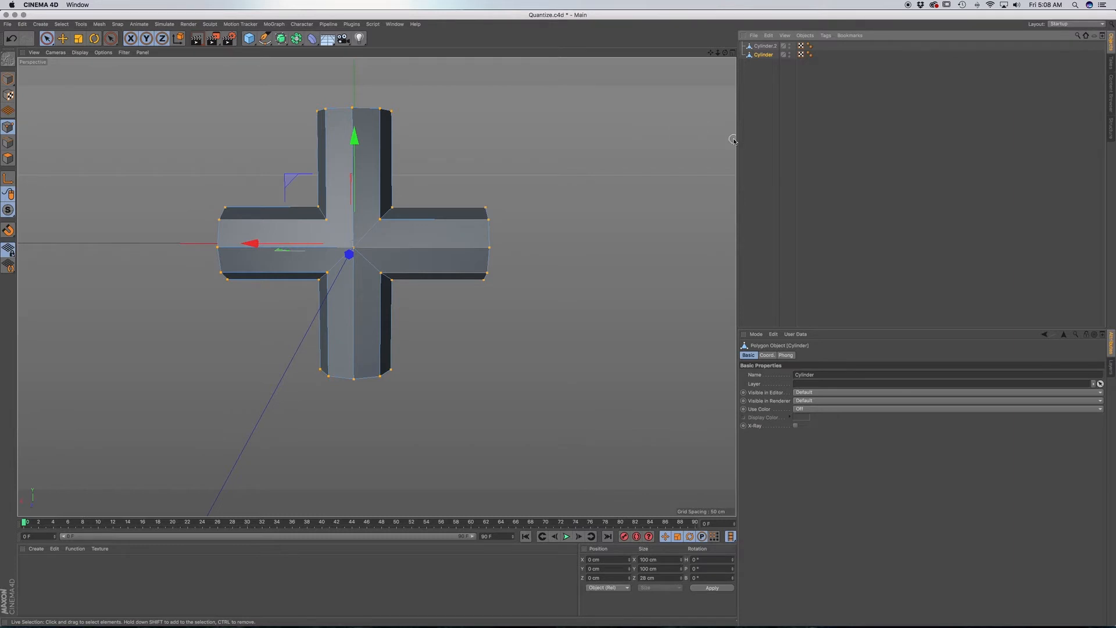
key(super+z)
Delete the leftover Cylinder object and rotate the points of the welded cross 45° with quantized rotation to form an X.
click(773, 50)
key(r)
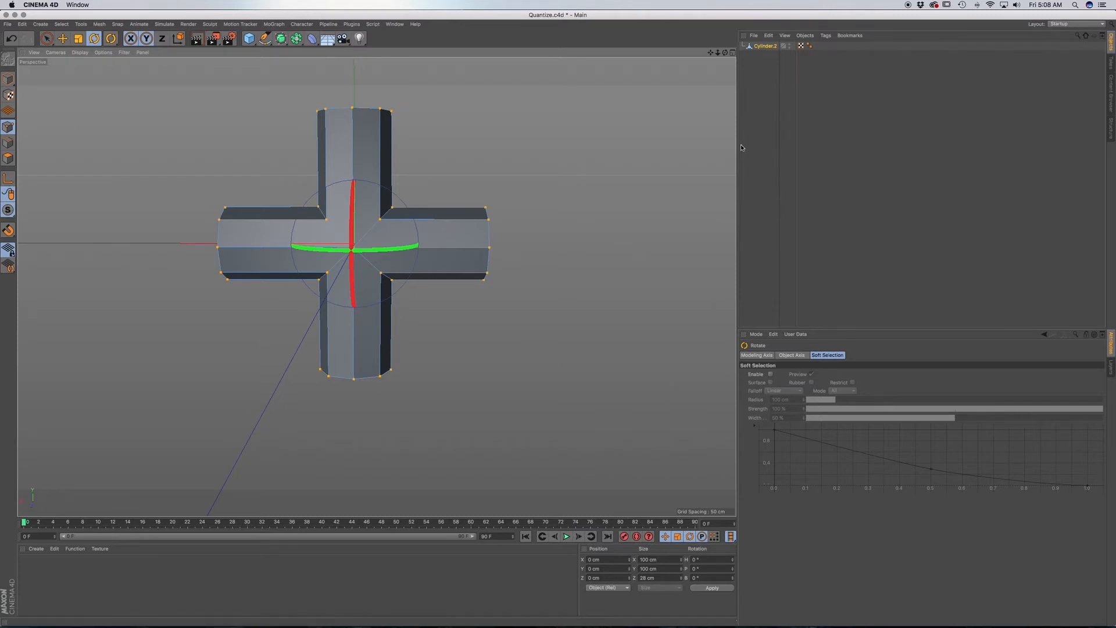
click(756, 334)
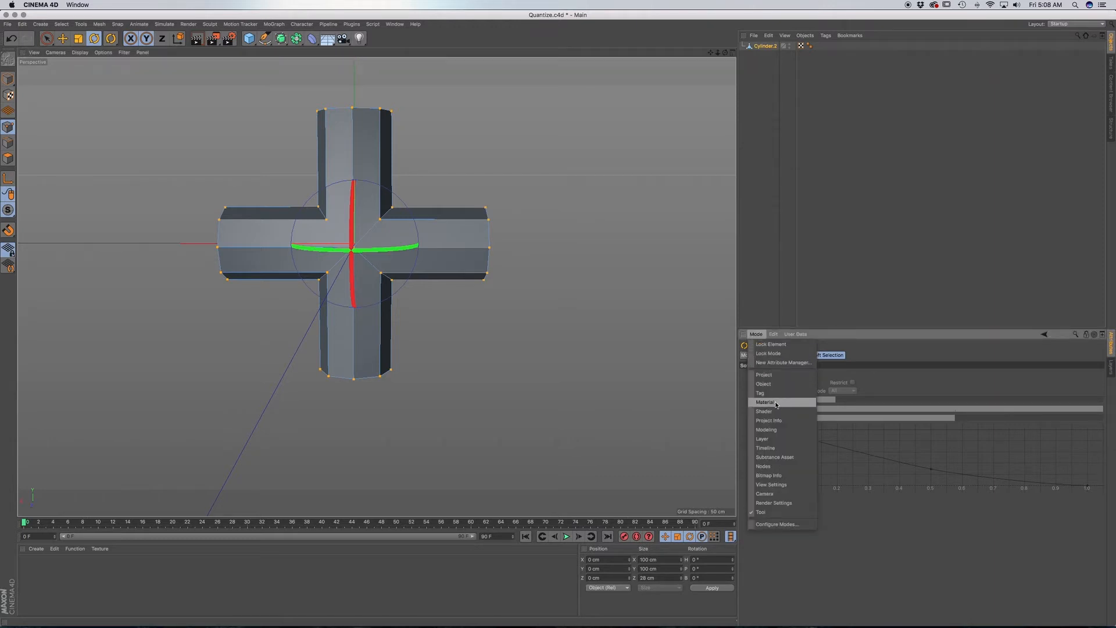
click(766, 431)
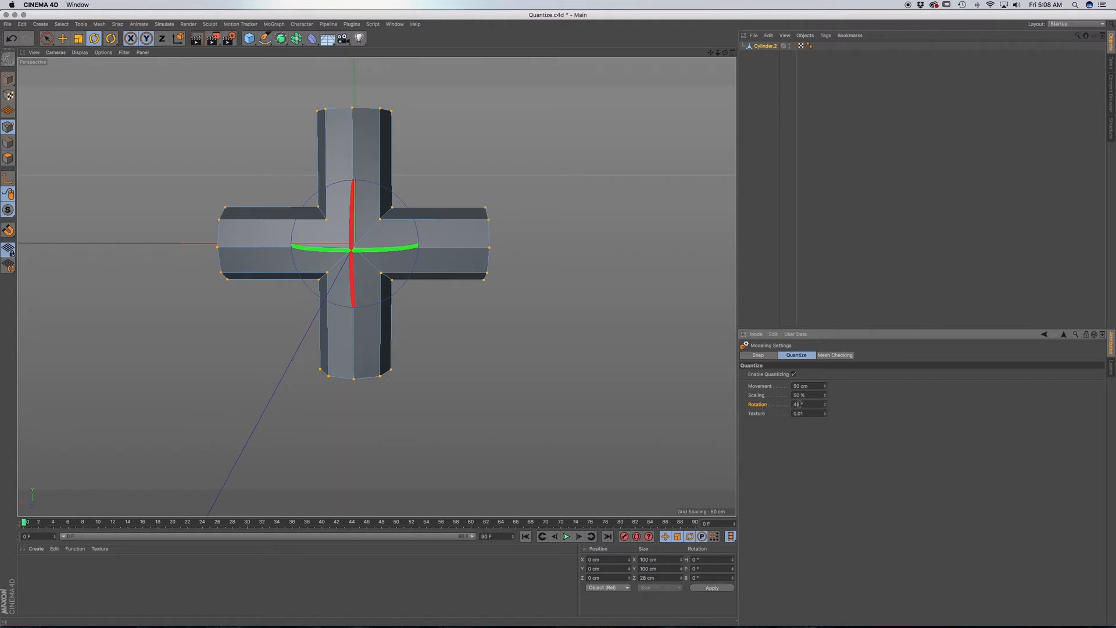
drag(397, 201, 368, 181)
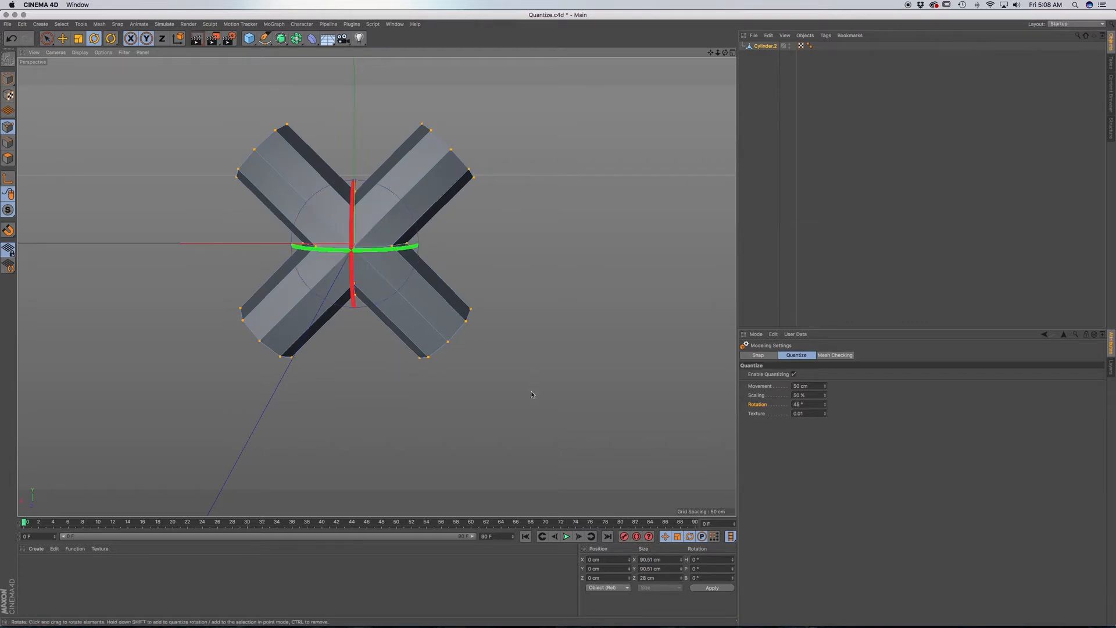
Disable quantizing in the modeling settings.
click(765, 46)
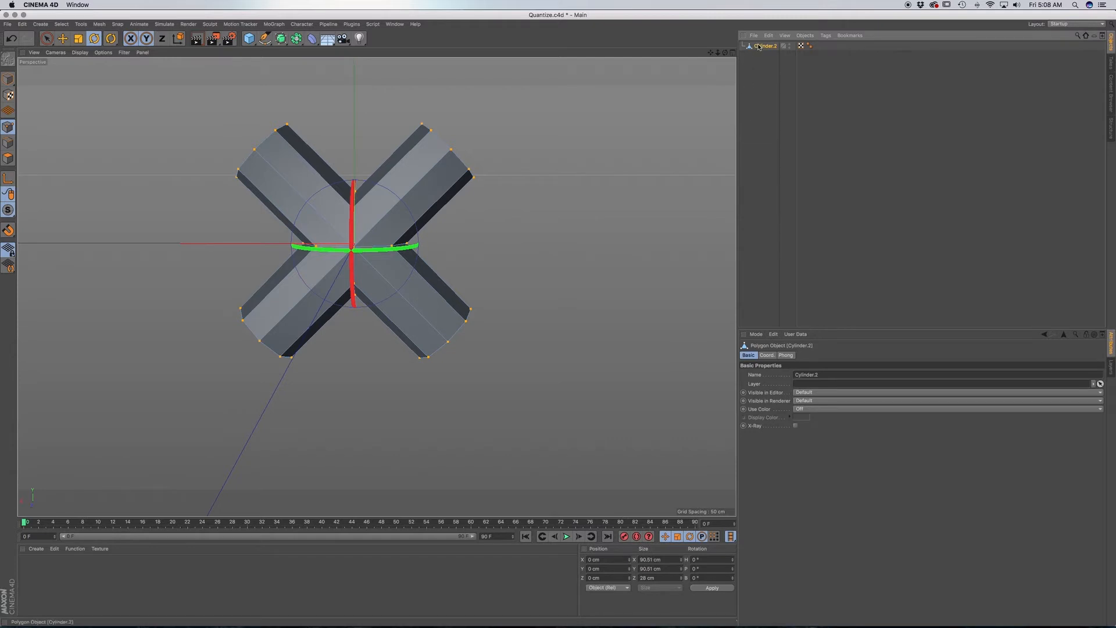
click(756, 335)
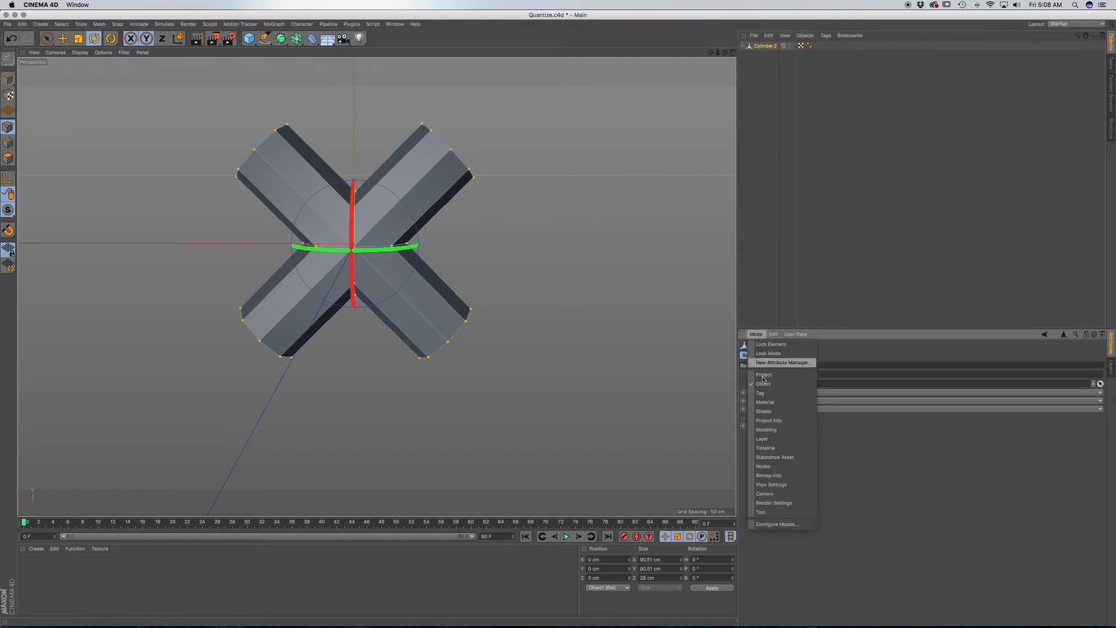
click(767, 430)
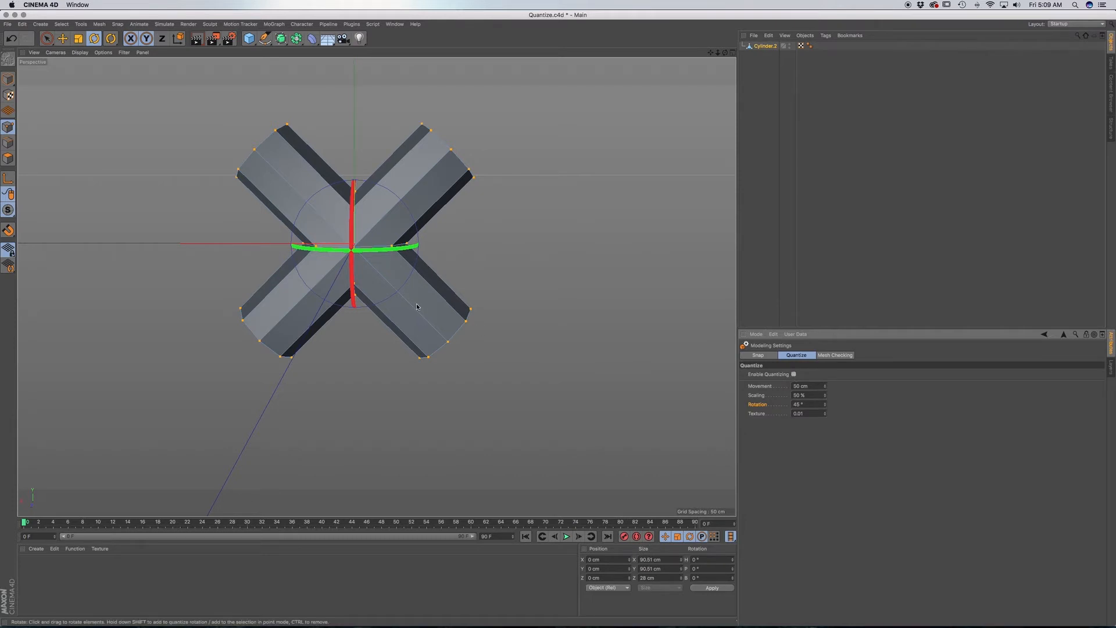
Duplicate the whole X-shaped pipe along its X axis to about -71 cm, overlapping the arm ends of both crosses.
key(e)
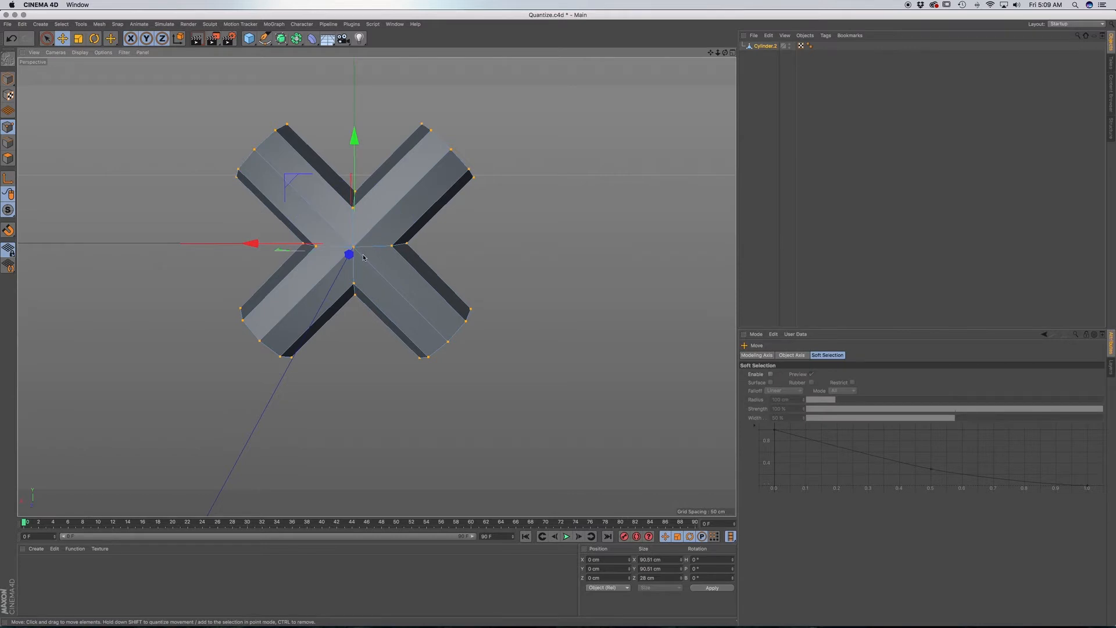
drag(252, 243, 268, 244)
key(ctrl+z)
drag(9, 80, 31, 91)
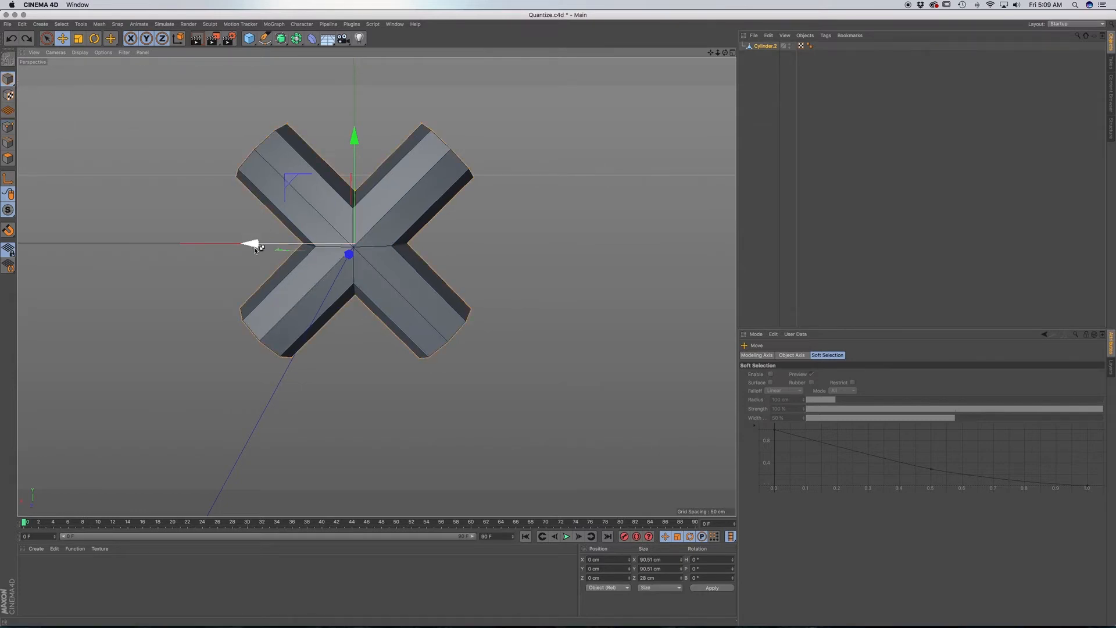
drag(252, 243, 456, 243)
drag(448, 249, 438, 249)
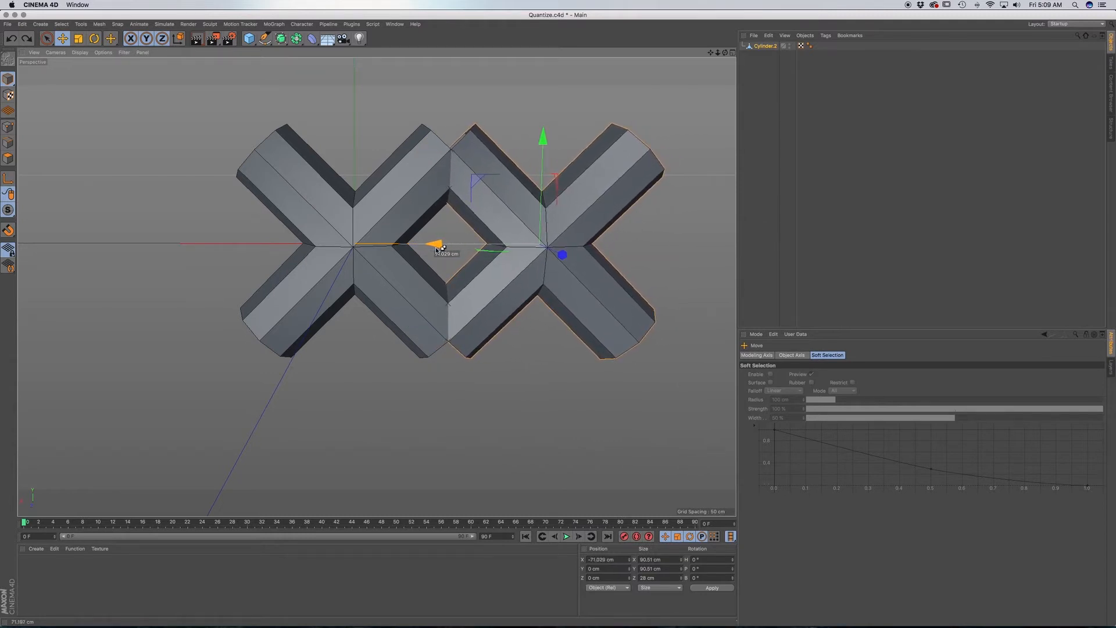
drag(438, 249, 437, 248)
ctrl+drag(437, 249, 437, 249)
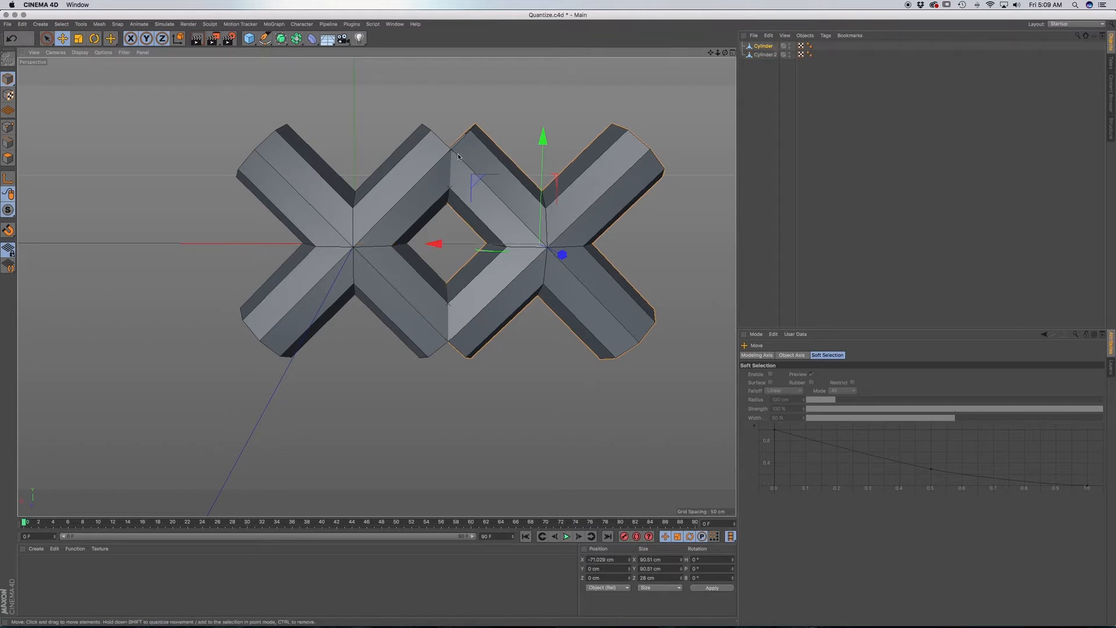
Fine-tune the copy's X position to about -70.7 cm, lining up its arm edges with those of the original.
scroll(458, 155, up, 10)
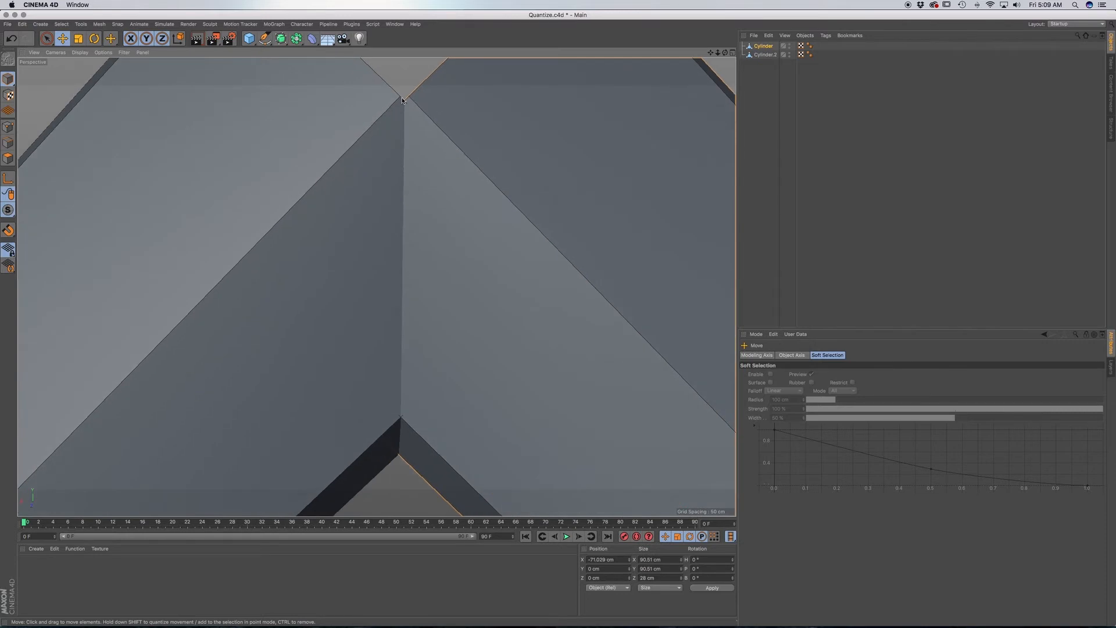
scroll(438, 267, down, 6)
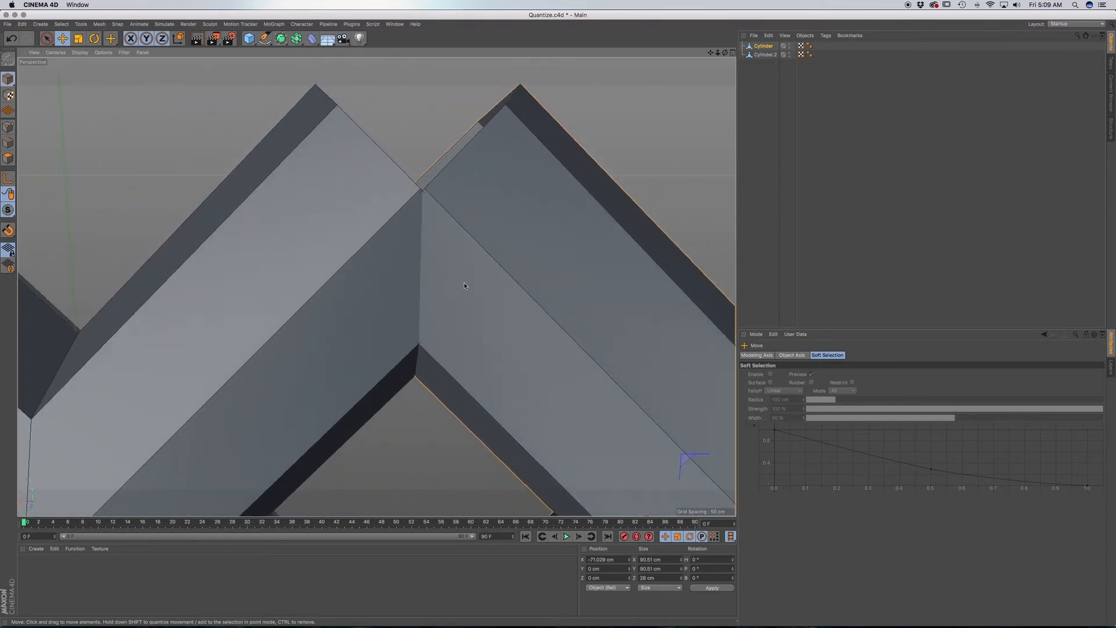
alt+middle_drag(464, 283, 351, 201)
drag(546, 454, 551, 457)
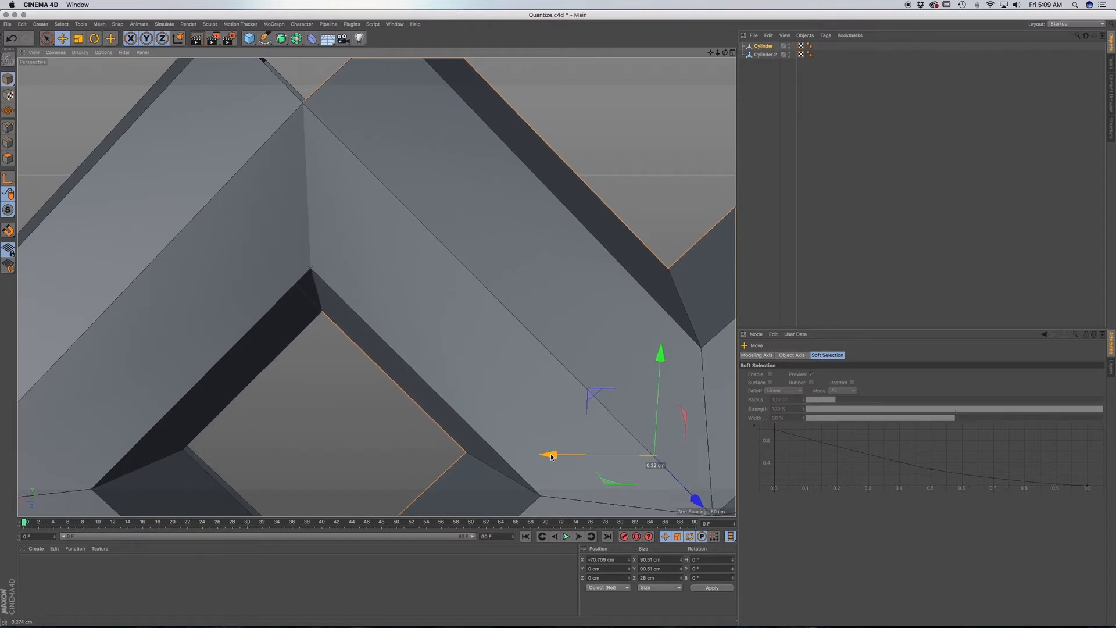
scroll(301, 116, down, 10)
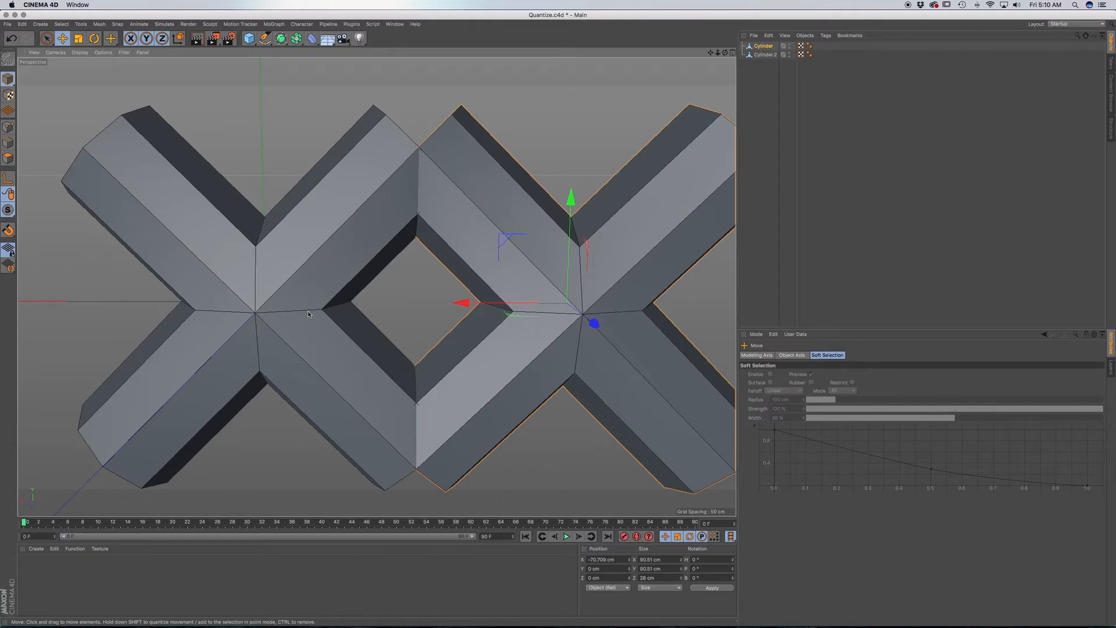
alt+middle_drag(335, 351, 294, 329)
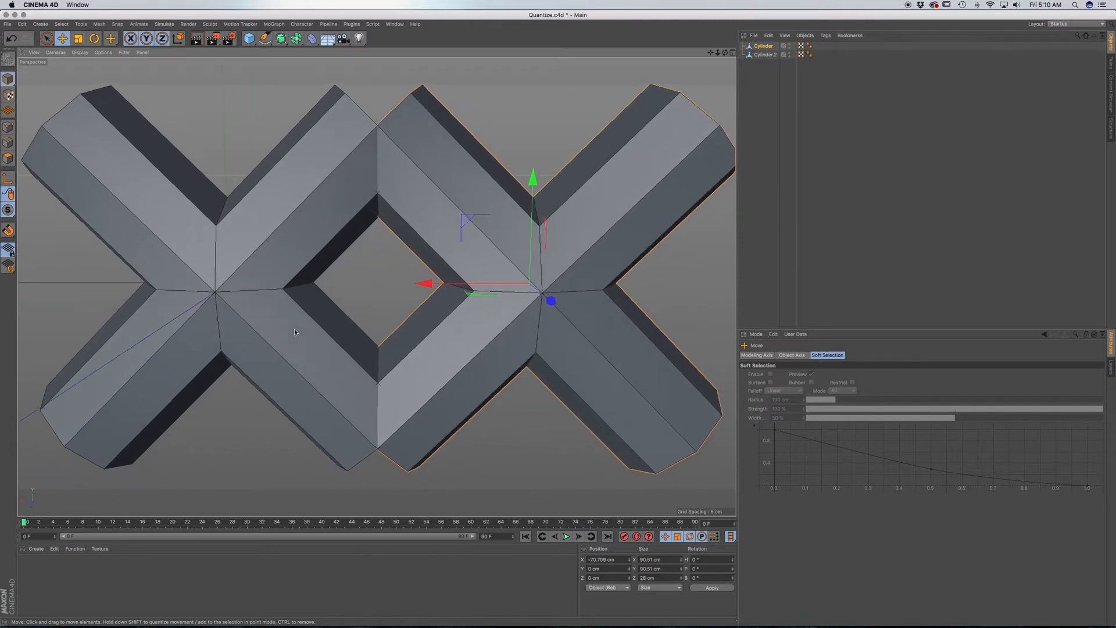
Make the duplicated cross, Cylinder, the active object for edge editing.
click(763, 46)
click(766, 56)
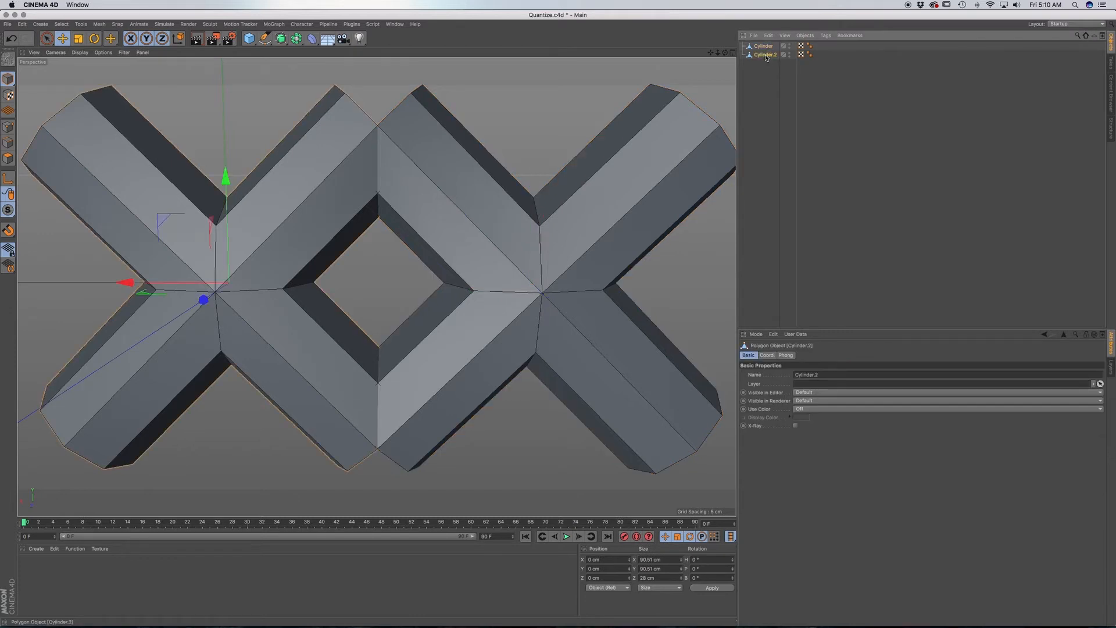
click(766, 49)
click(766, 55)
click(765, 47)
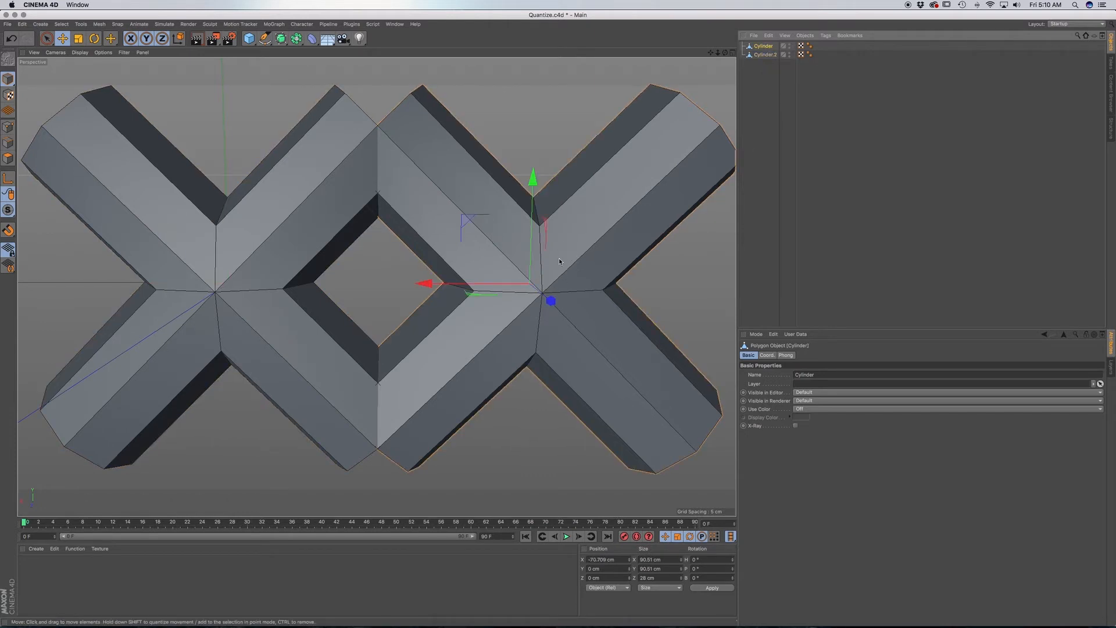
click(9, 157)
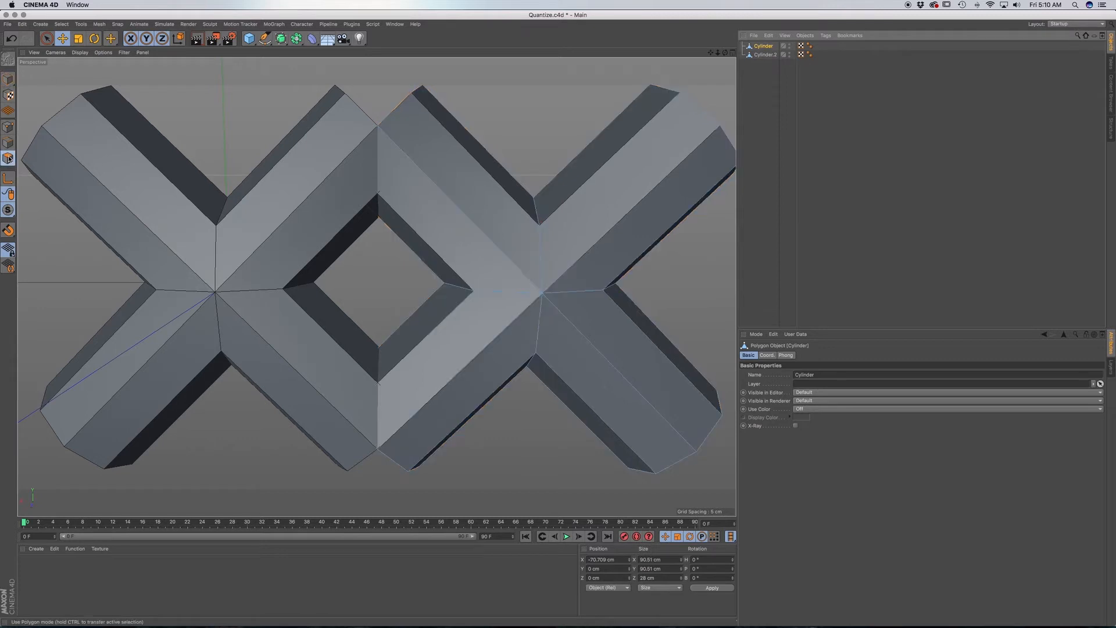
click(9, 144)
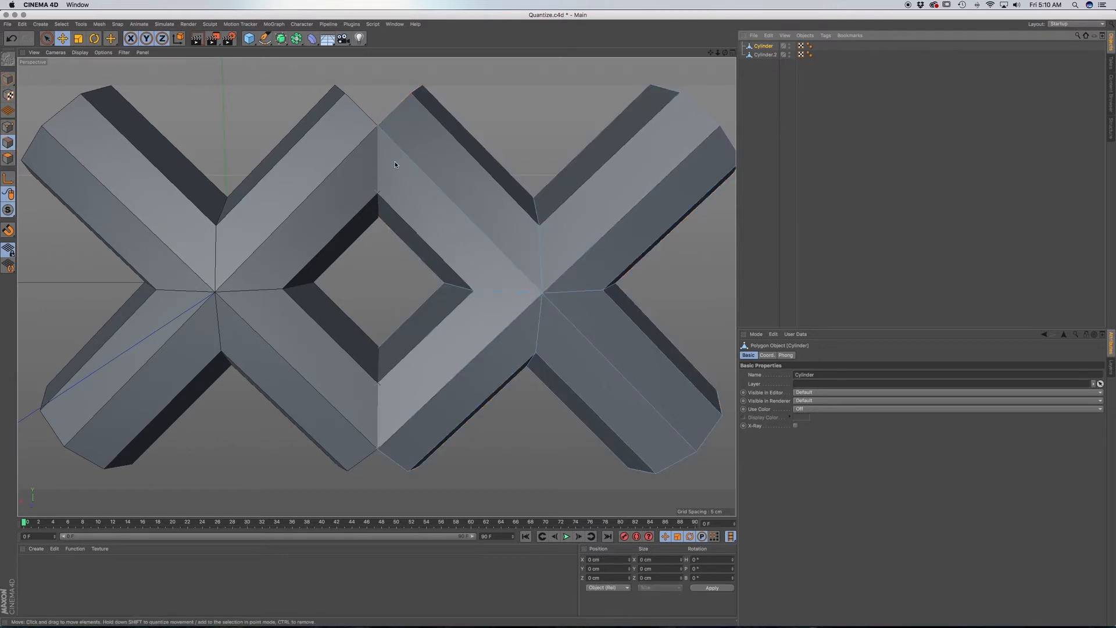
In the front view, make a vertical Line Cut through the copy's upper arm where it crosses the original's arm.
key(F4)
scroll(263, 176, up, 3)
alt+middle_drag(376, 287, 594, 277)
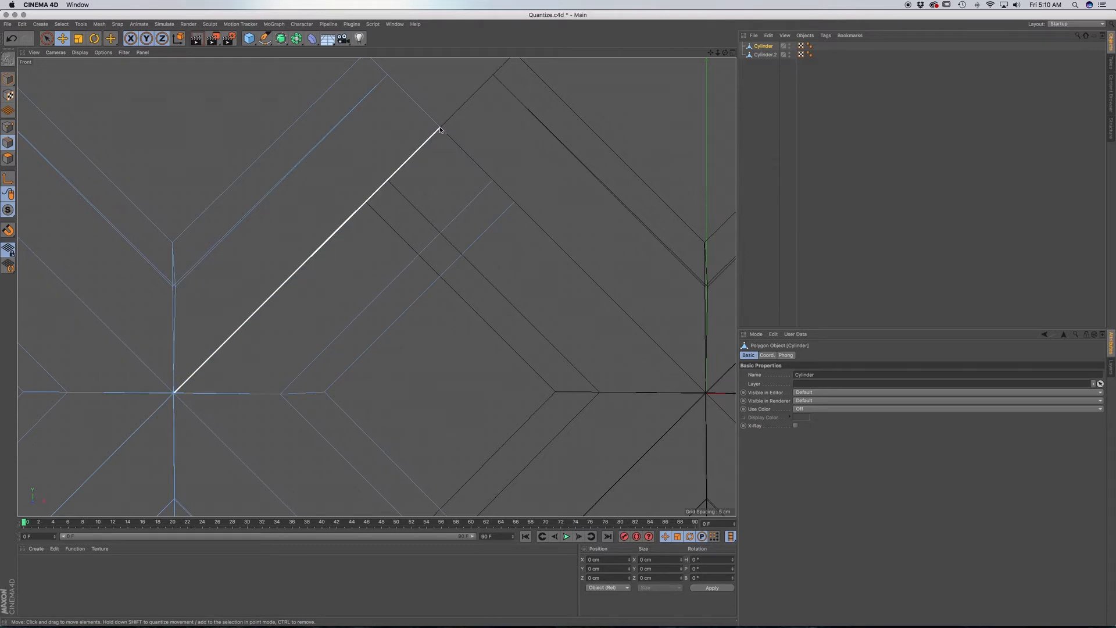
key(k)
key(k)
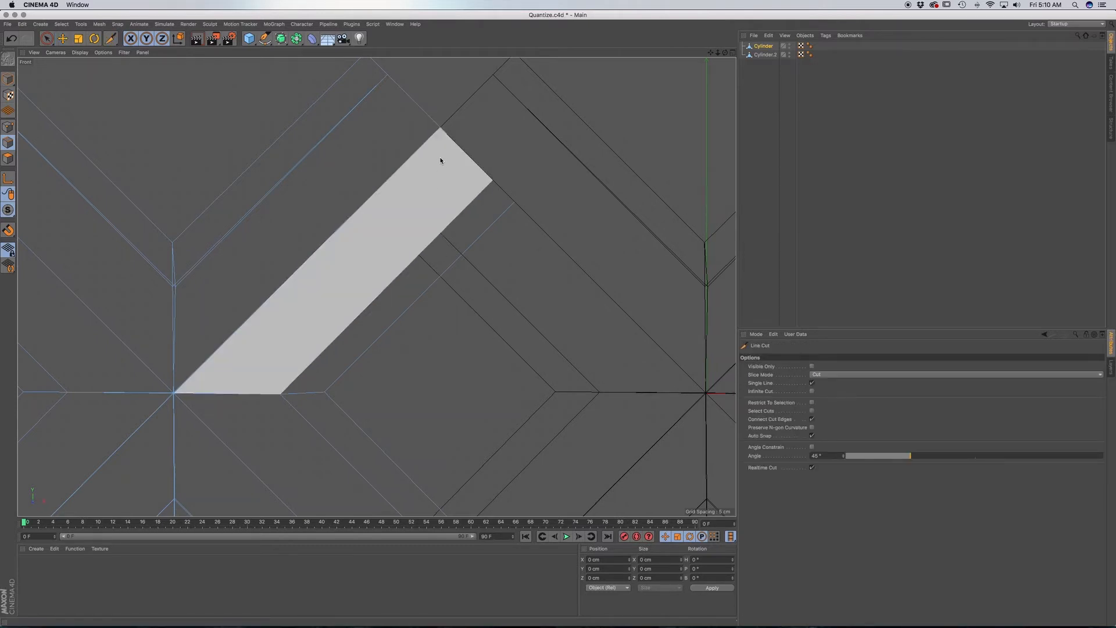
click(440, 127)
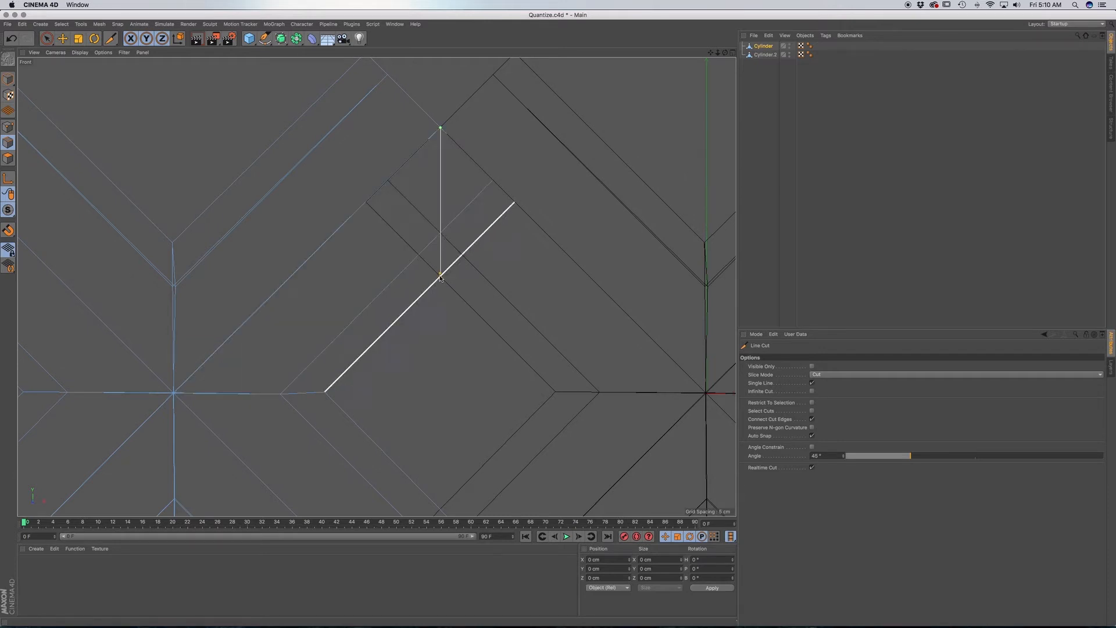
click(440, 312)
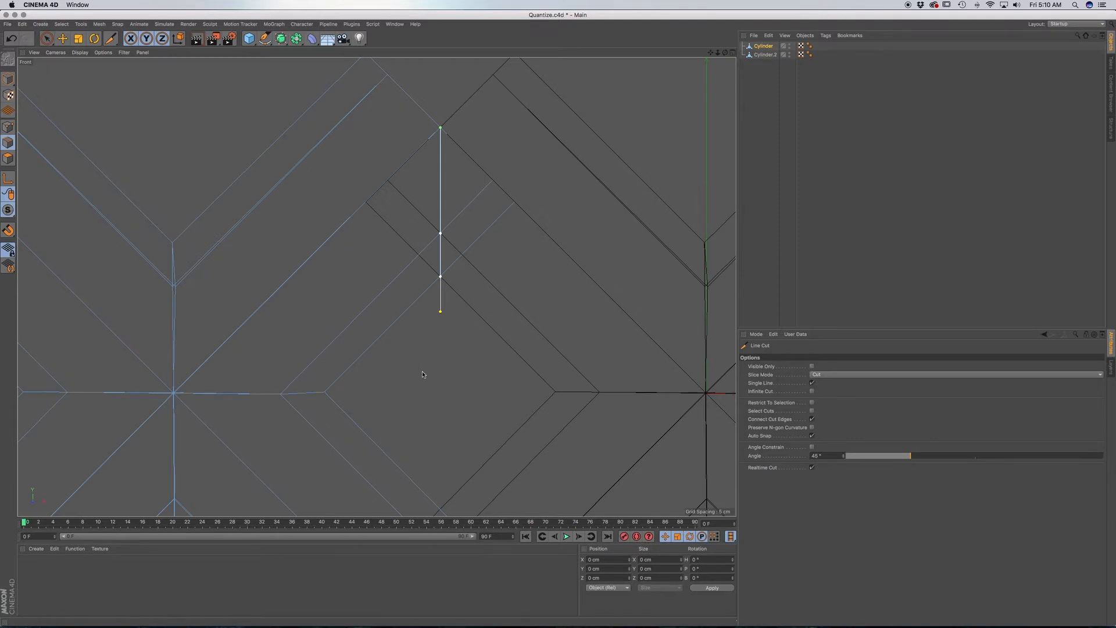
Make a matching vertical Line Cut through the copy's lower overlapping arm and return to the perspective view.
alt+middle_drag(449, 412, 448, 144)
click(436, 228)
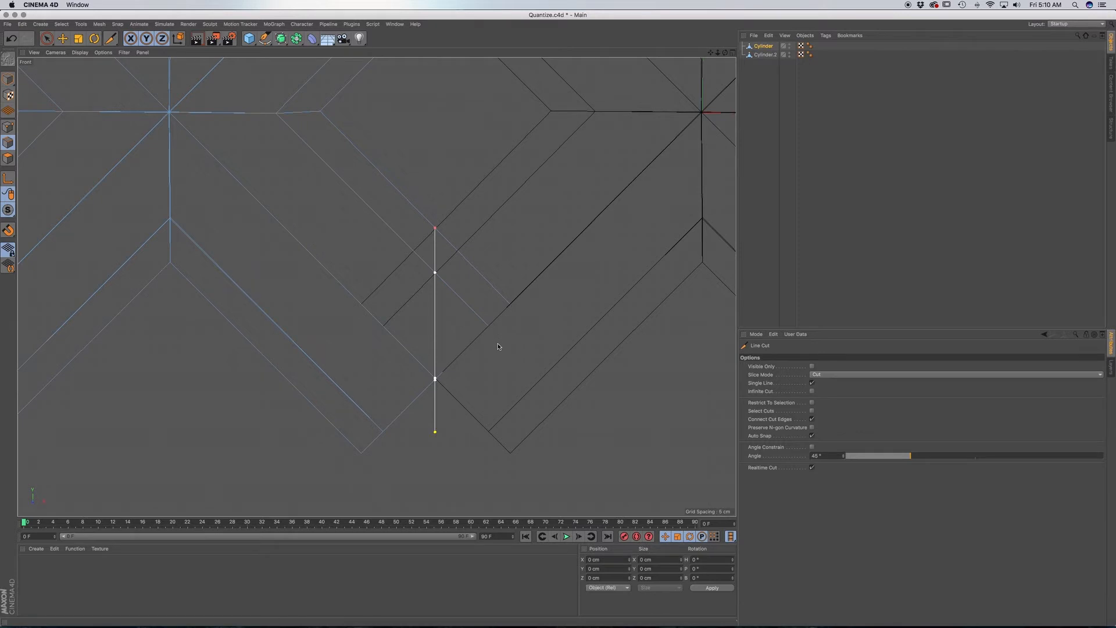
key(F1)
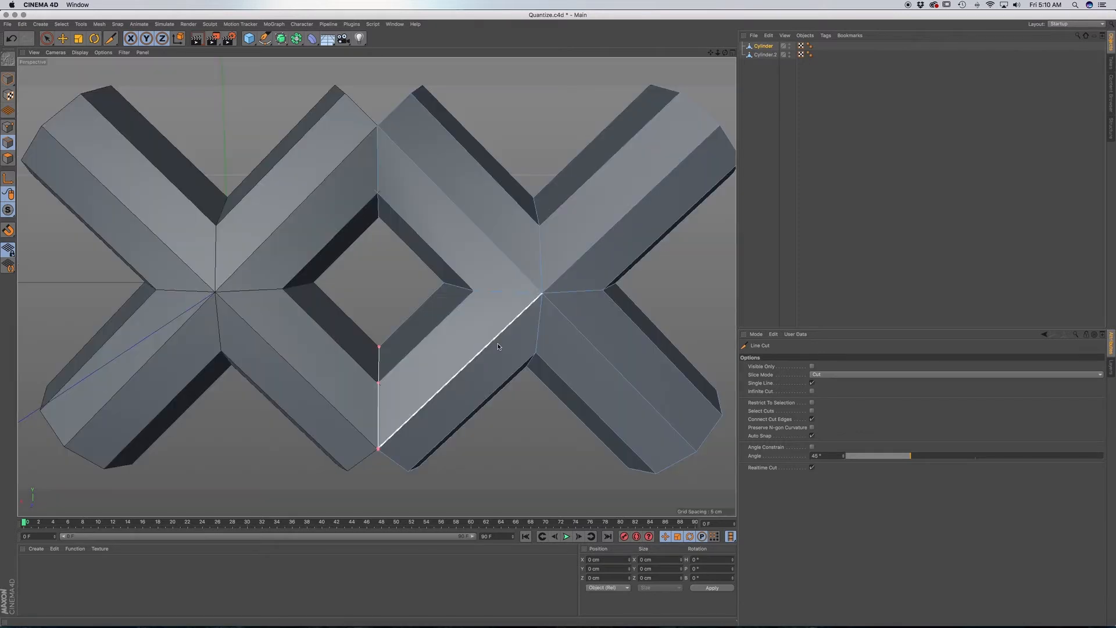
Hide the original cross, Cylinder.2, and check the new cuts on the copy's two overlapping arms.
alt+click(790, 54)
alt+click(790, 54)
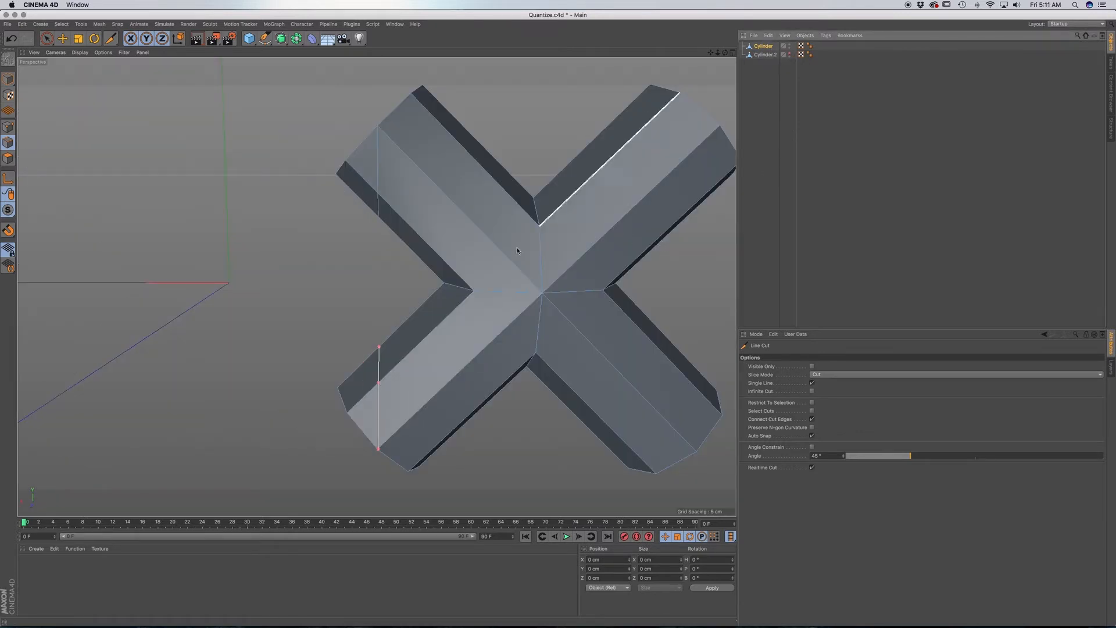
alt+drag(484, 271, 640, 275)
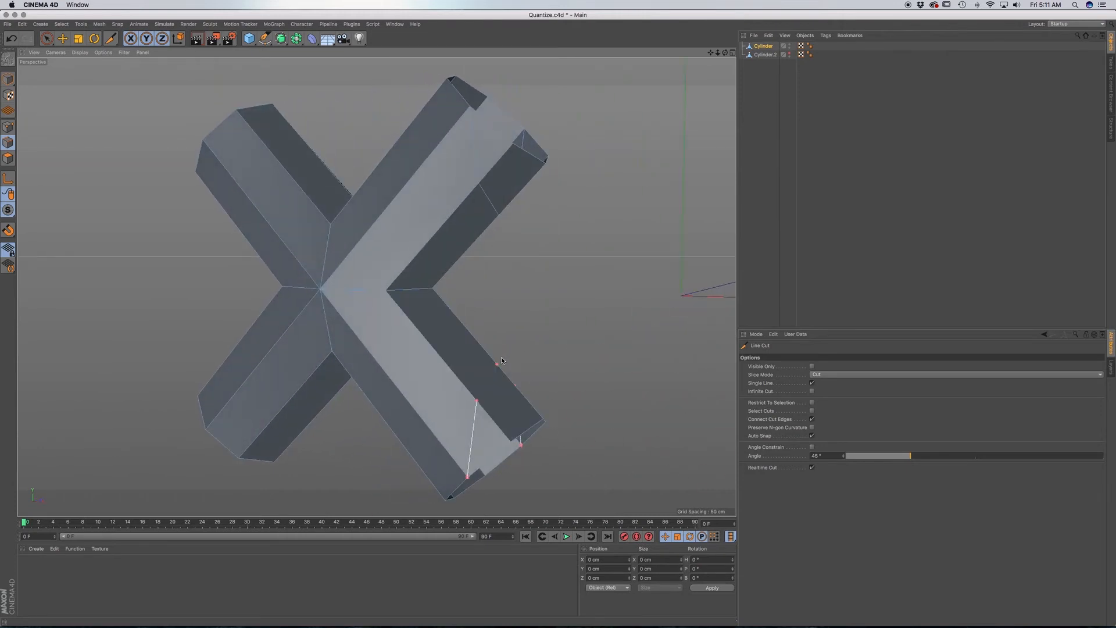
mouse_move(485, 390)
alt+mouse_down()
mouse_move(427, 407)
mouse_move(517, 408)
mouse_move(488, 389)
mouse_move(473, 399)
alt+mouse_up()
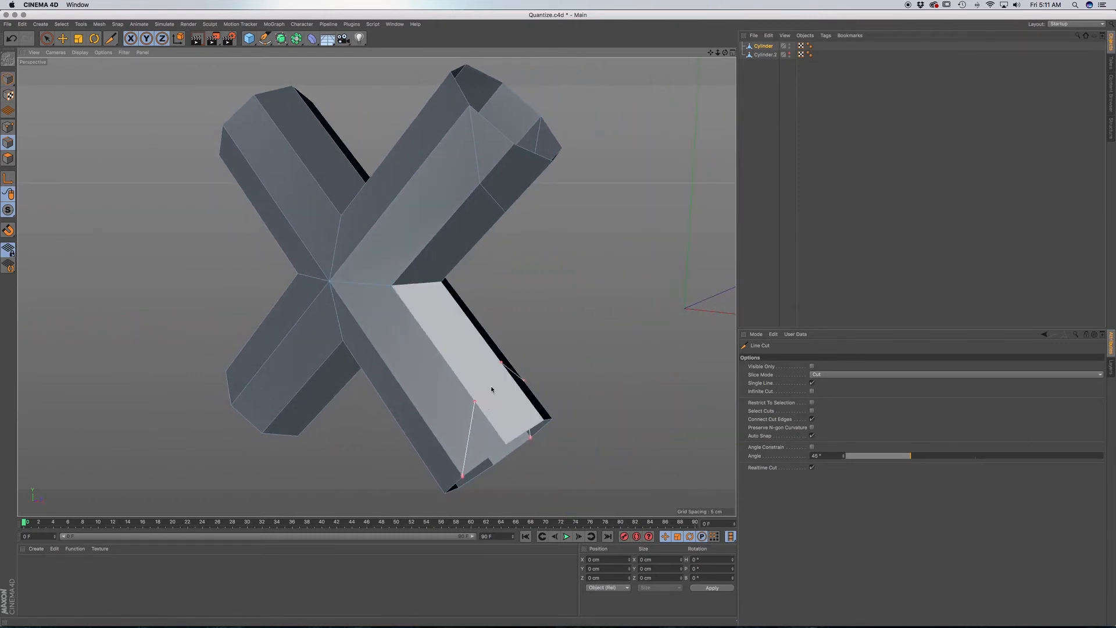
Enable Visible Only for the Line Cut and add the missing cut across the lower arm's inner face between the existing cut points.
click(812, 367)
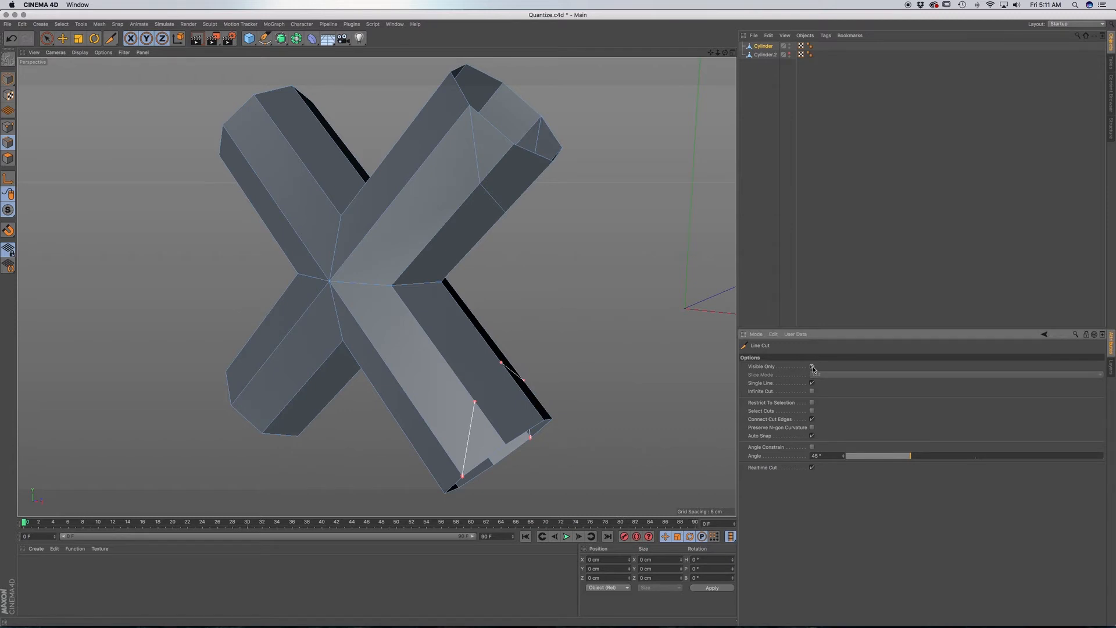
click(475, 401)
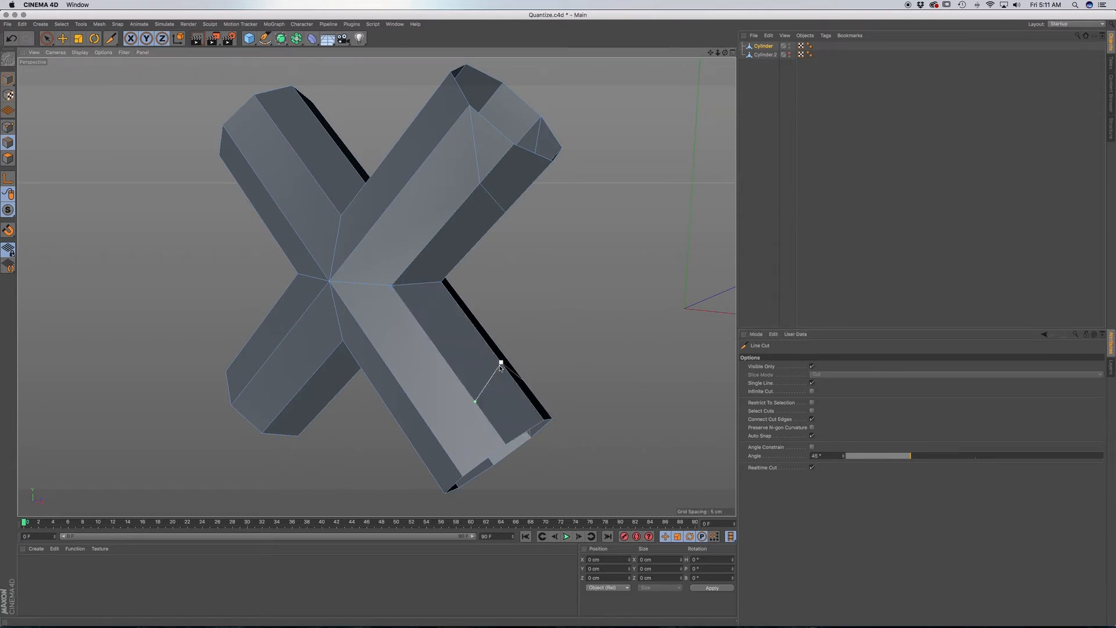
click(501, 363)
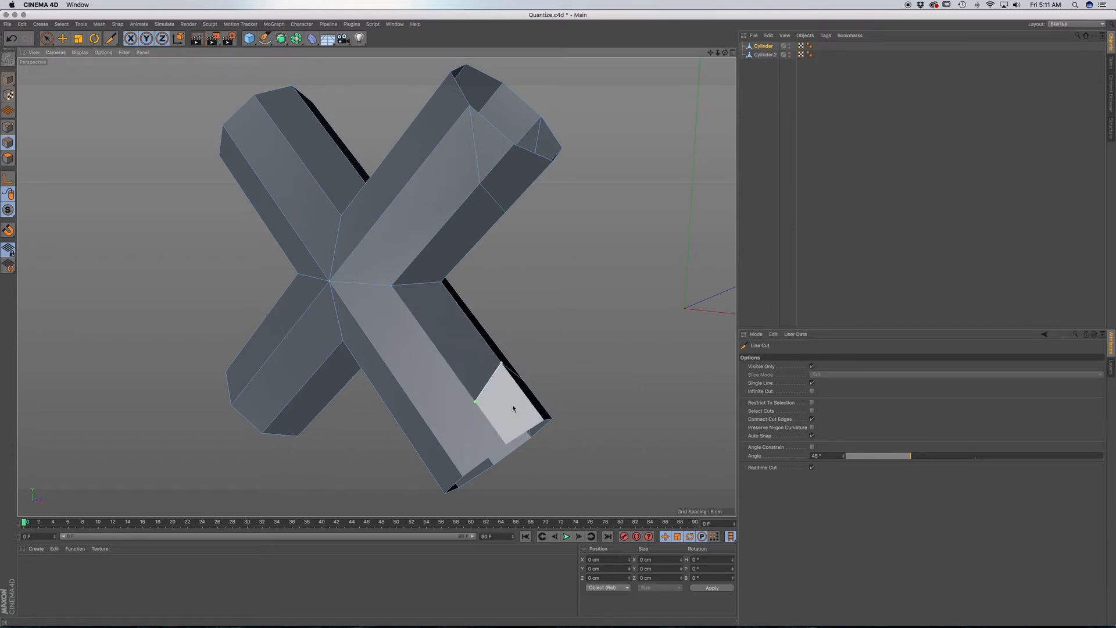
alt+drag(515, 395, 533, 366)
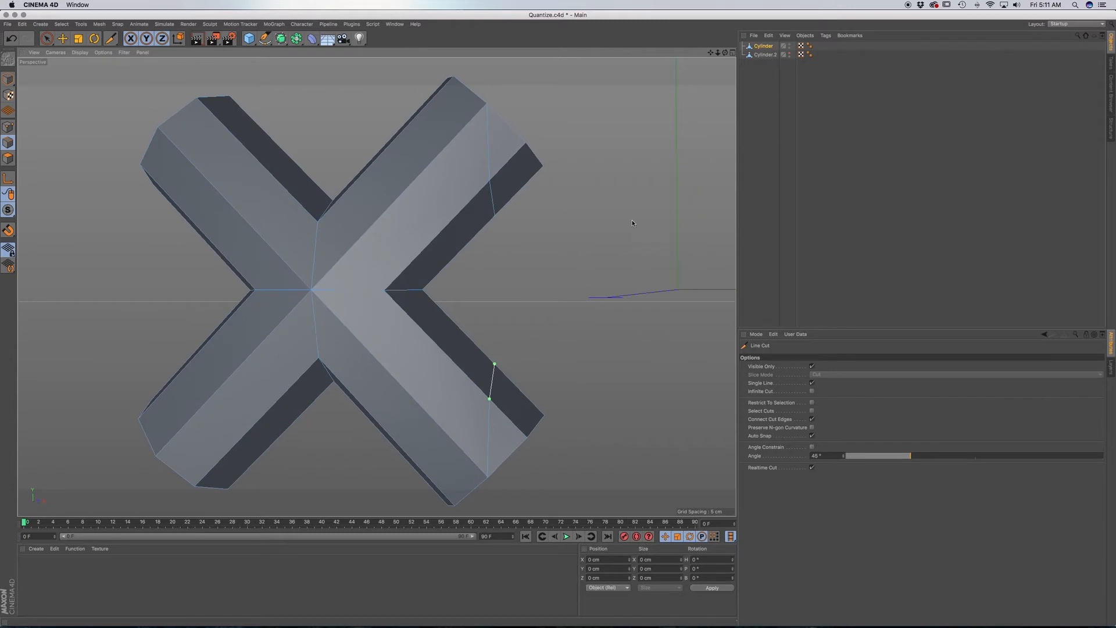
click(769, 47)
scroll(452, 190, down, 2)
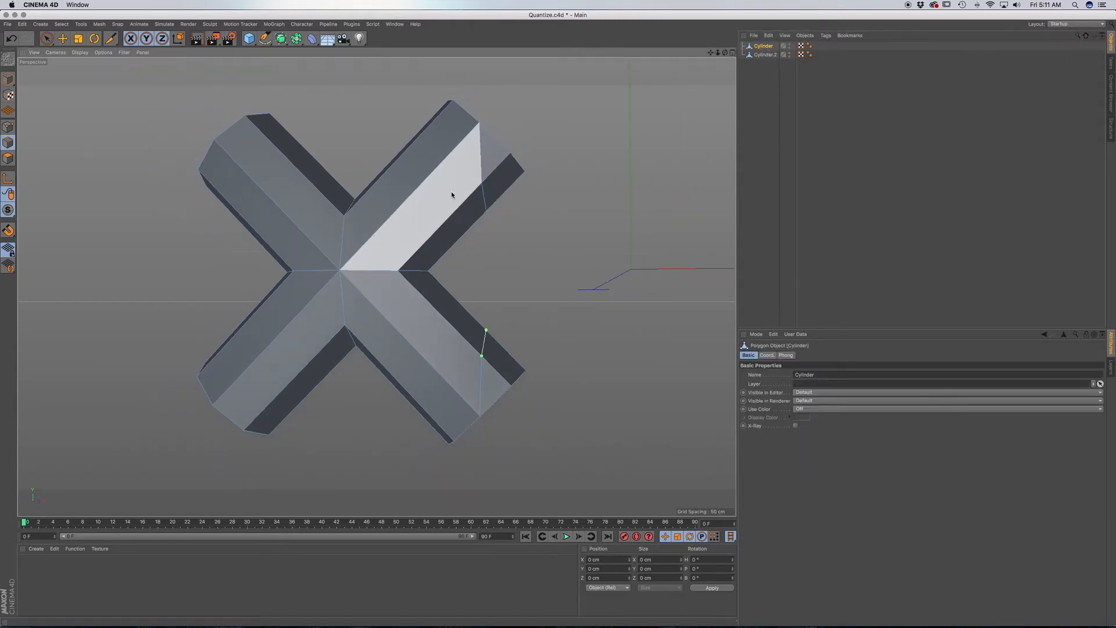
mouse_move(451, 191)
alt+mouse_down()
mouse_move(419, 224)
mouse_move(331, 232)
mouse_move(454, 222)
mouse_move(384, 229)
mouse_move(438, 219)
mouse_move(439, 190)
mouse_move(453, 189)
alt+mouse_up()
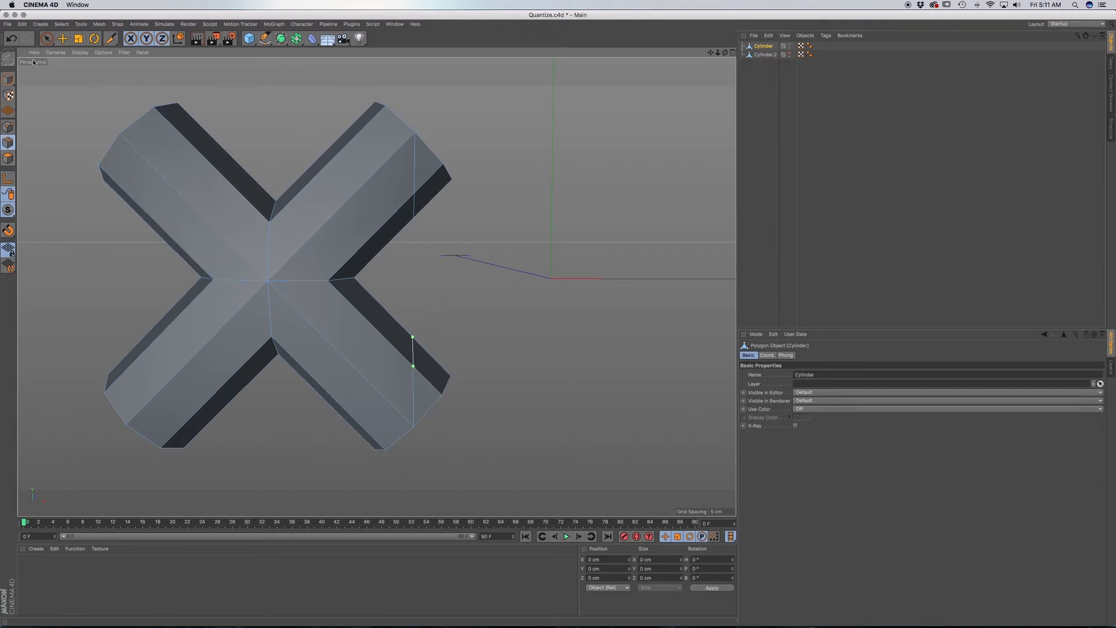
In the front view, select and delete the lower overlapping arm's polygons beyond the vertical cut on Cylinder.
click(47, 37)
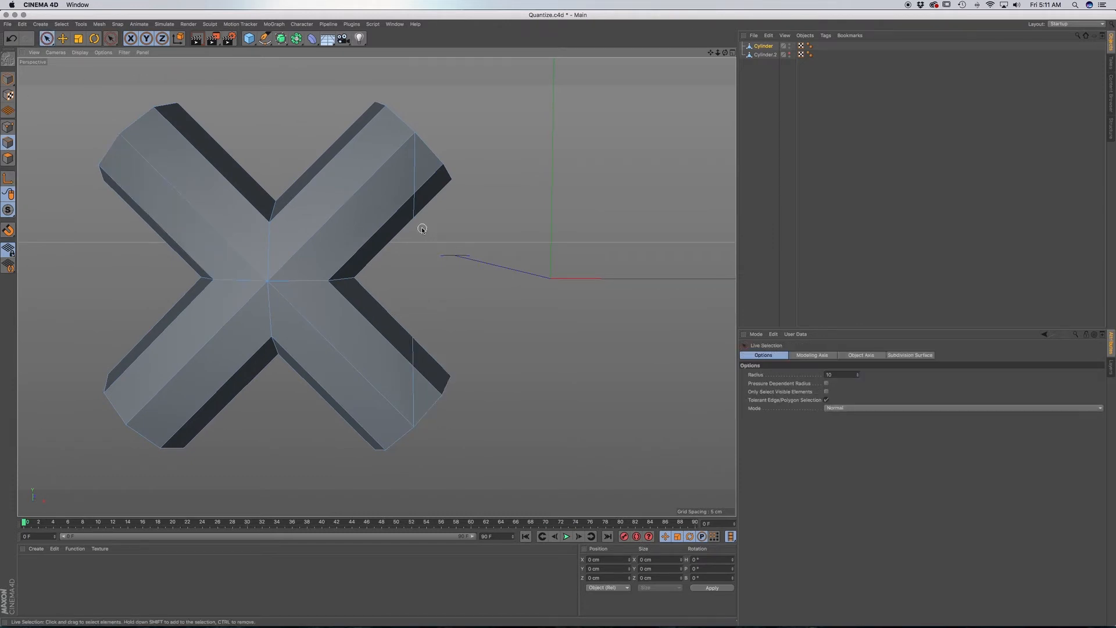
key(F4)
scroll(414, 240, up, 10)
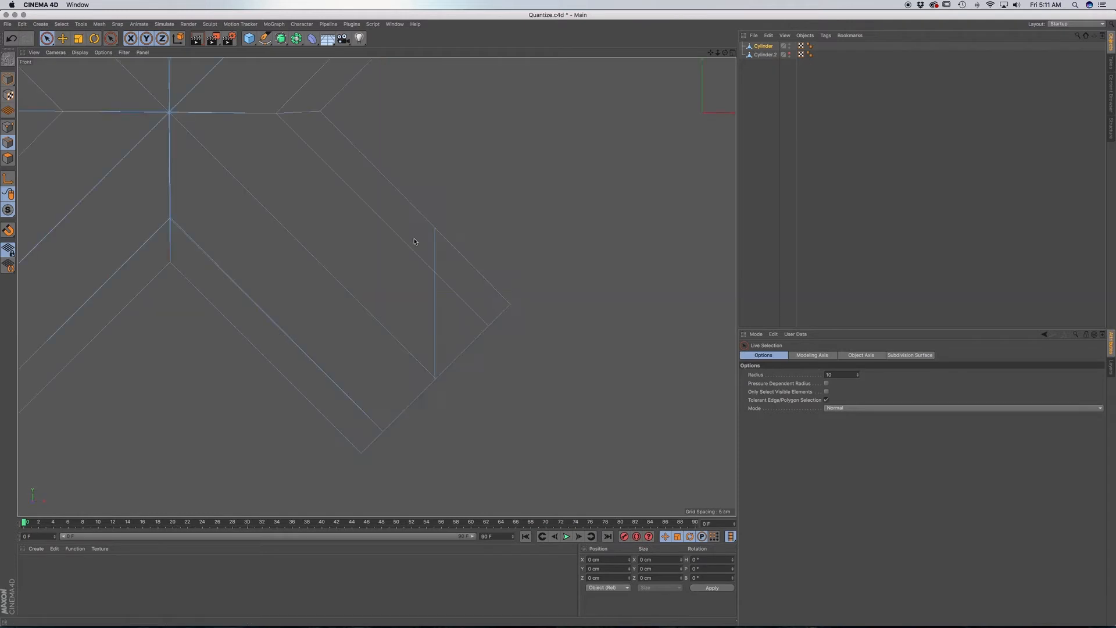
click(8, 158)
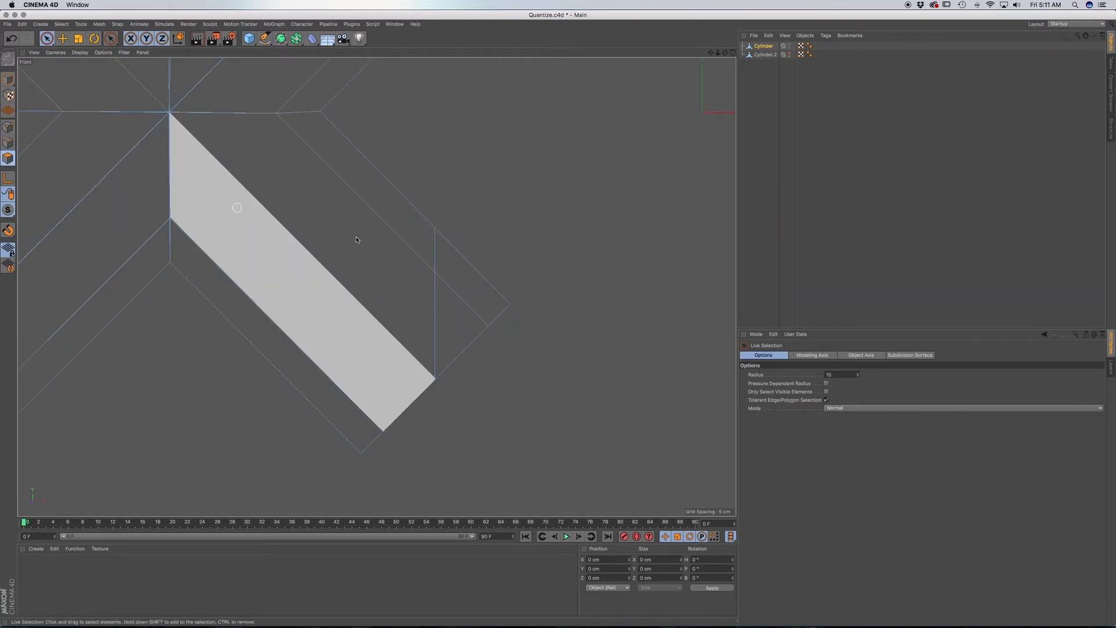
click(480, 288)
click(483, 409)
Select and delete the upper overlapping arm's polygons beyond the vertical cut.
alt+middle_drag(377, 286, 357, 512)
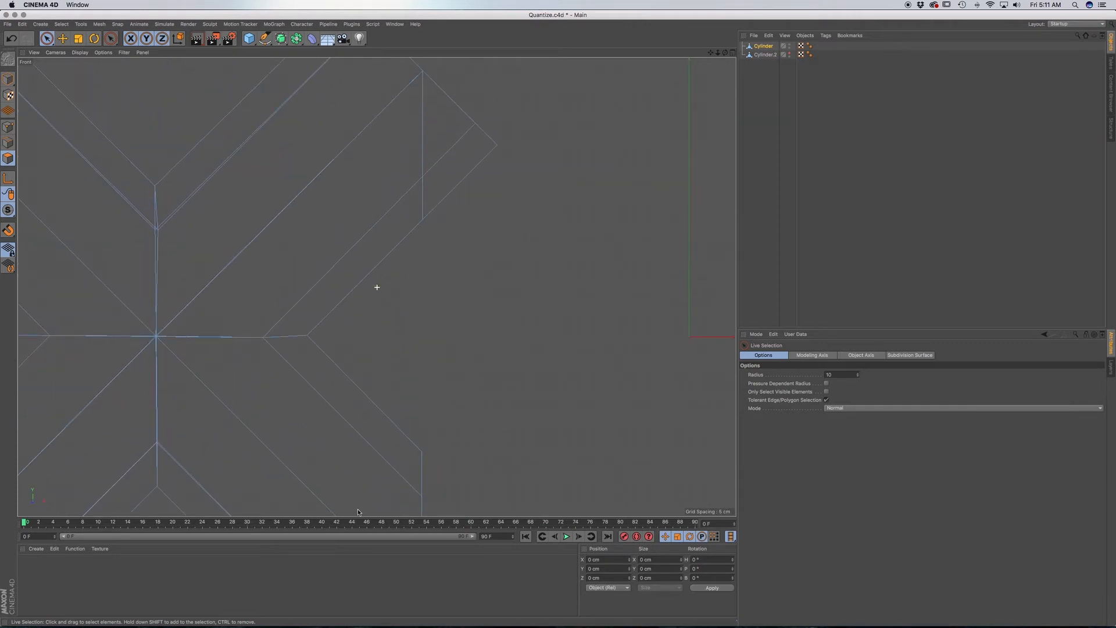
alt+middle_drag(466, 171, 464, 241)
click(460, 228)
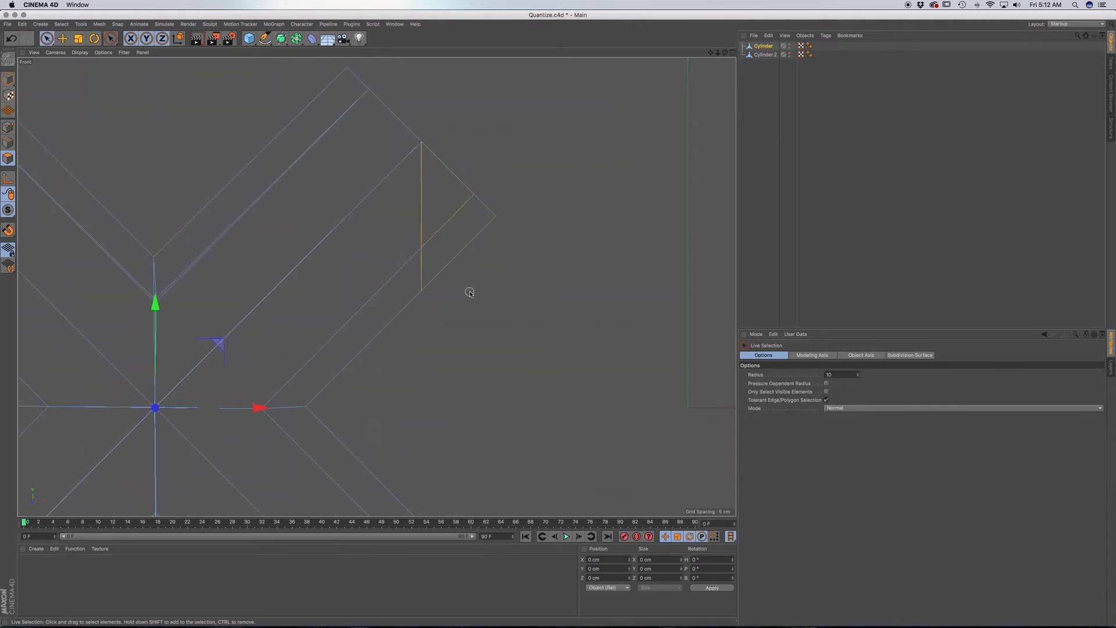
click(495, 295)
Optimize the trimmed cross to remove the leftover loose points and return to the perspective view.
click(8, 127)
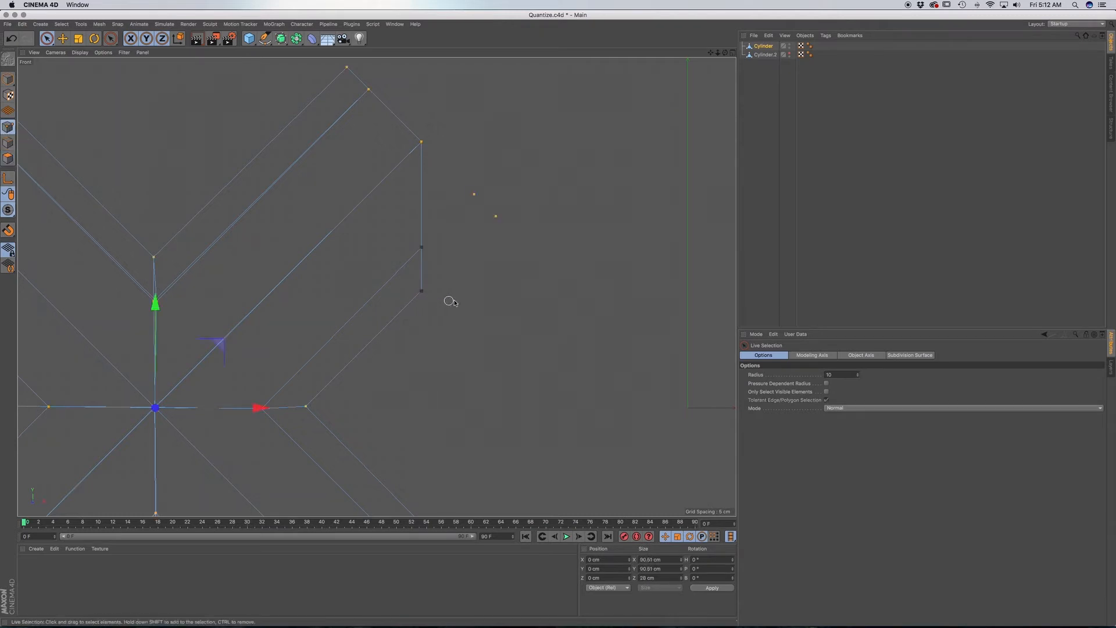
click(521, 312)
scroll(509, 328, down, 5)
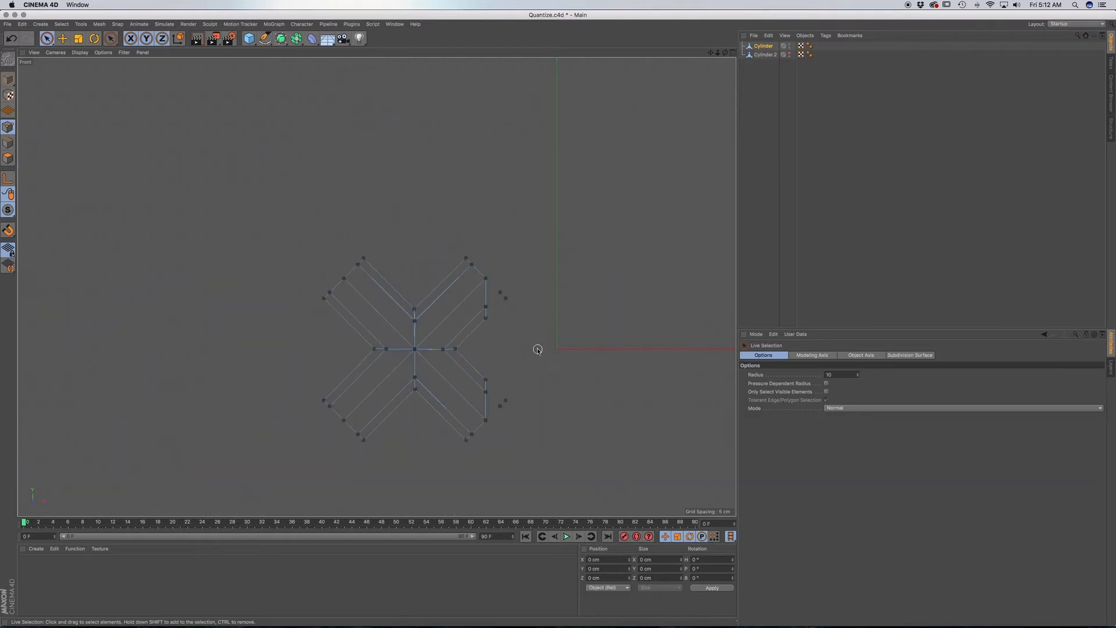
right_click(537, 349)
click(566, 596)
key(F1)
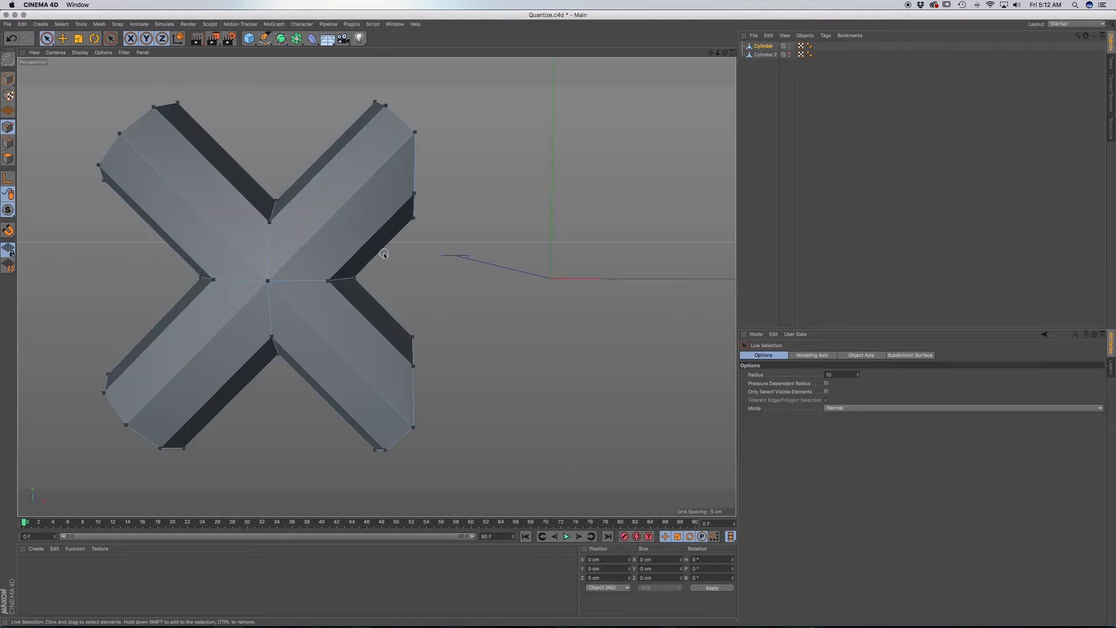
Show Cylinder.2 beside the trimmed cross to check how the cut arms meet, and hide it again.
click(792, 55)
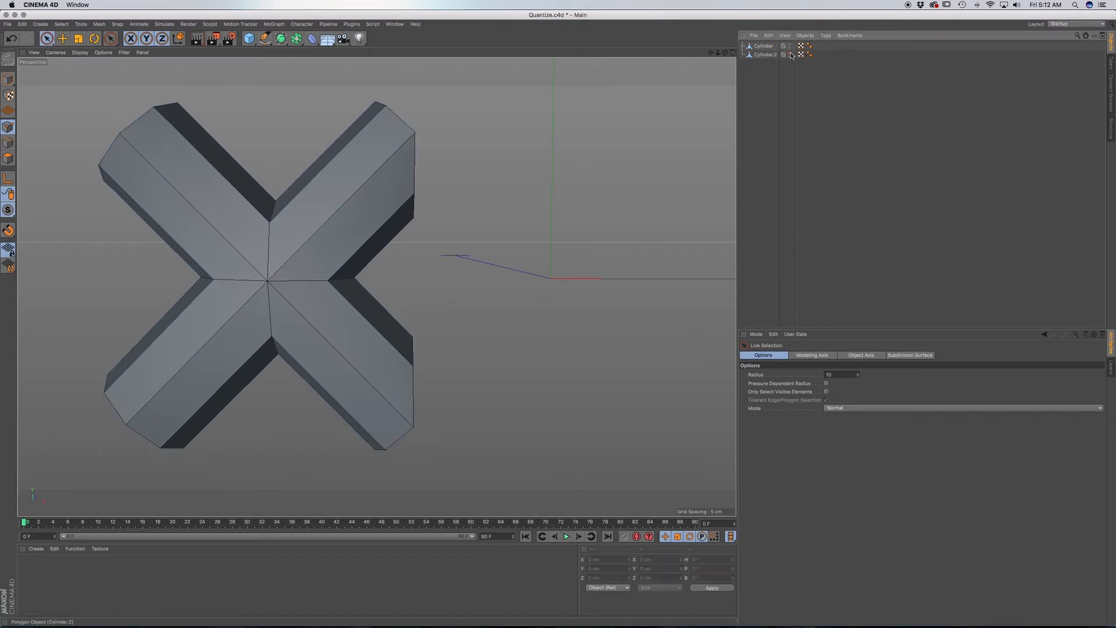
click(789, 54)
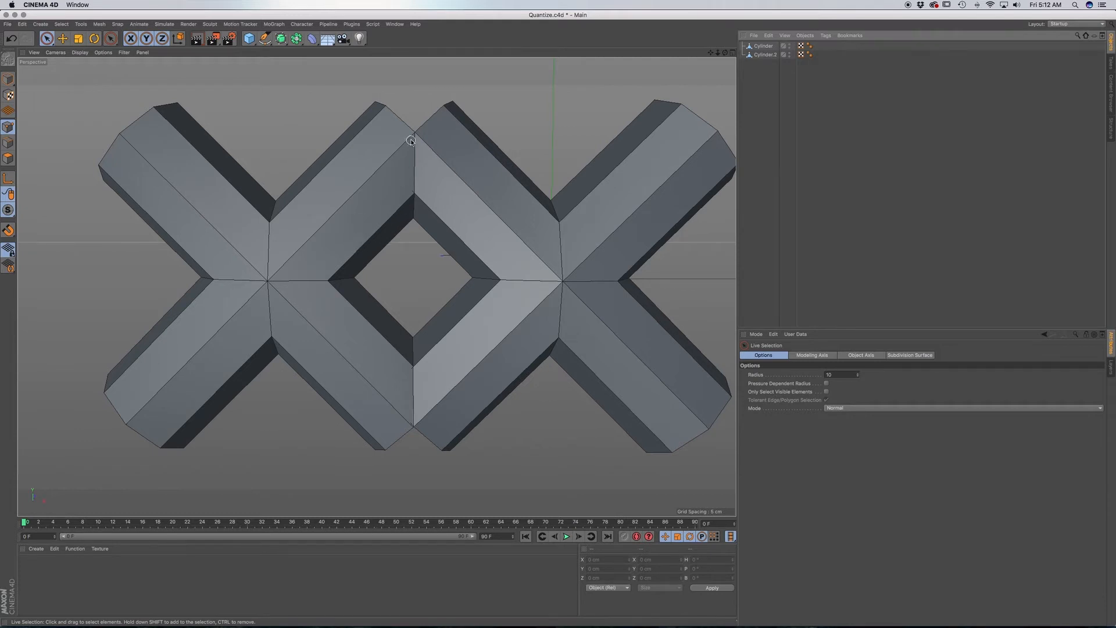
click(787, 55)
click(790, 52)
click(790, 57)
click(790, 53)
click(789, 57)
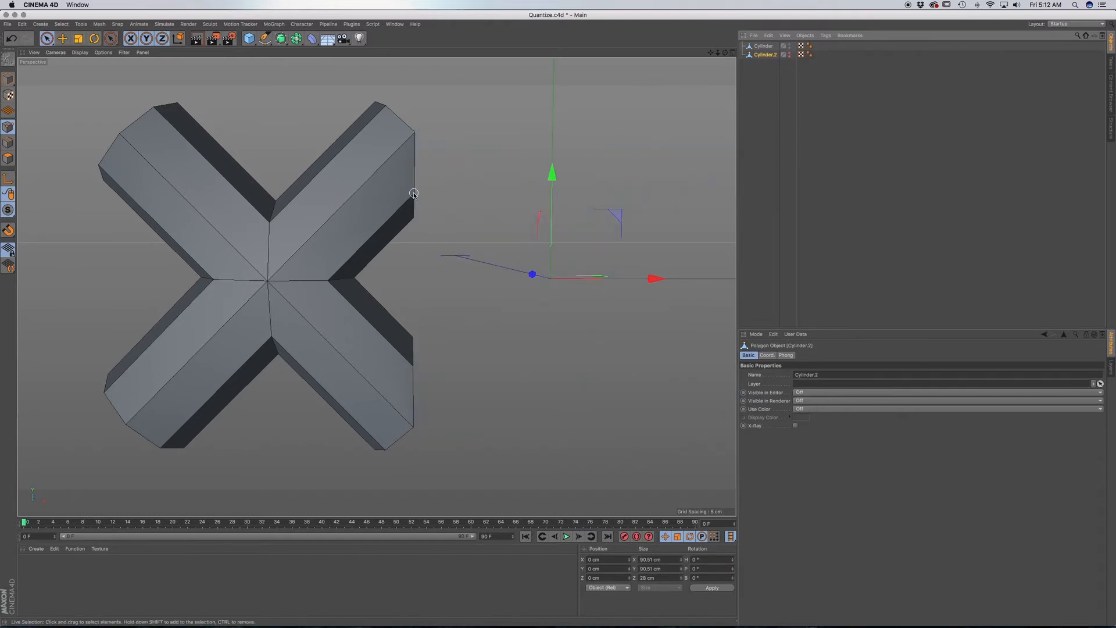
Duplicate the trimmed cross, Cylinder, upward along Y to about 70.8 cm so the two crosses' arms overlap.
alt+middle_drag(337, 181, 404, 256)
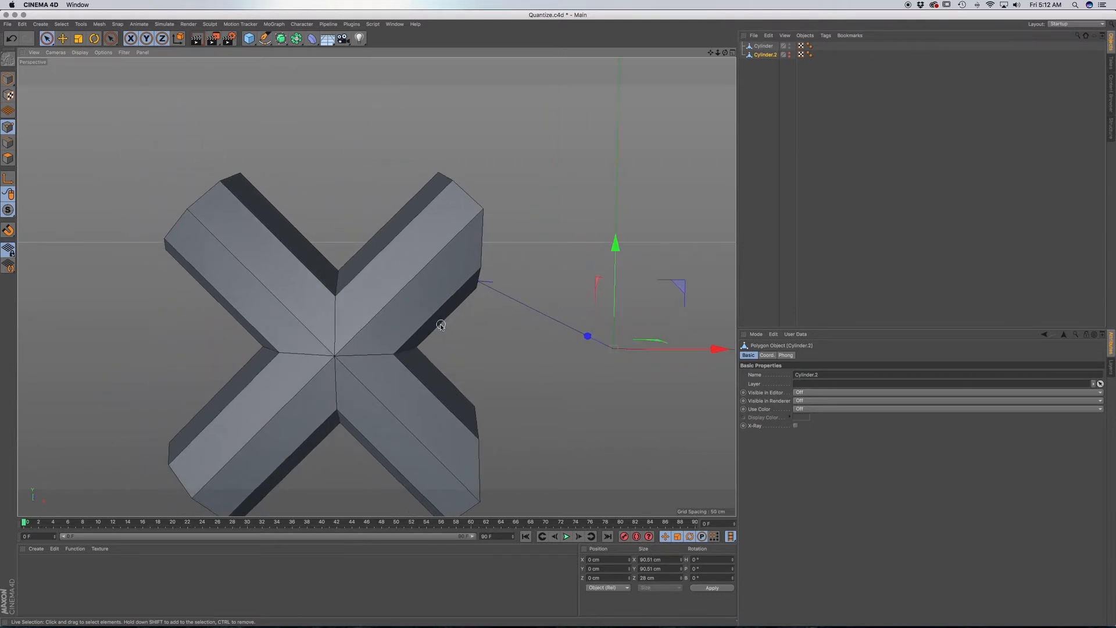
alt+middle_drag(399, 332, 392, 287)
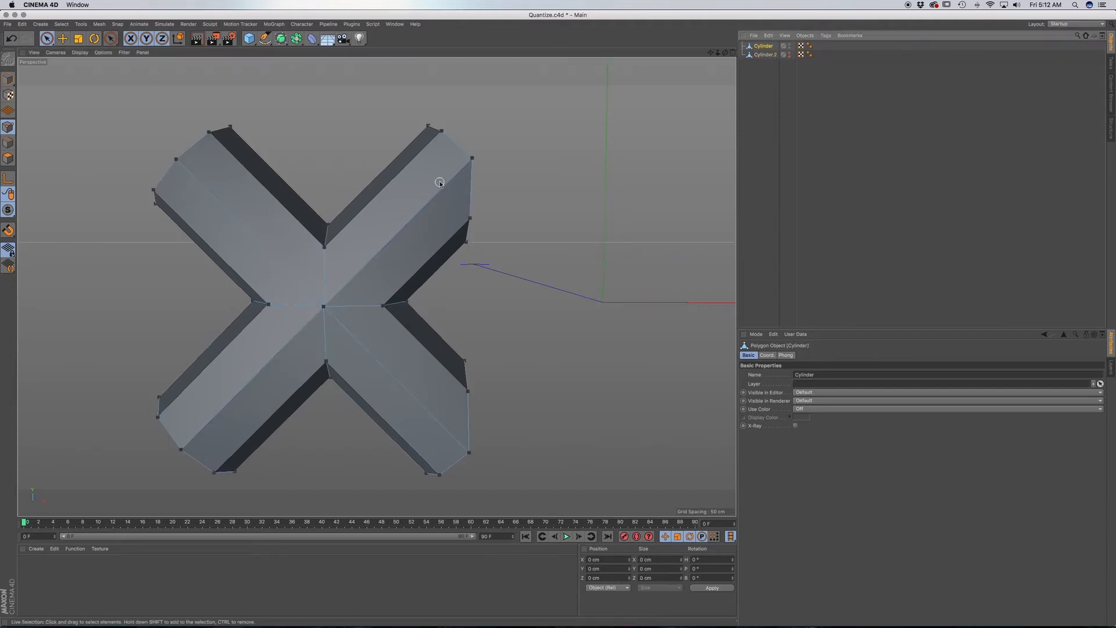
click(9, 78)
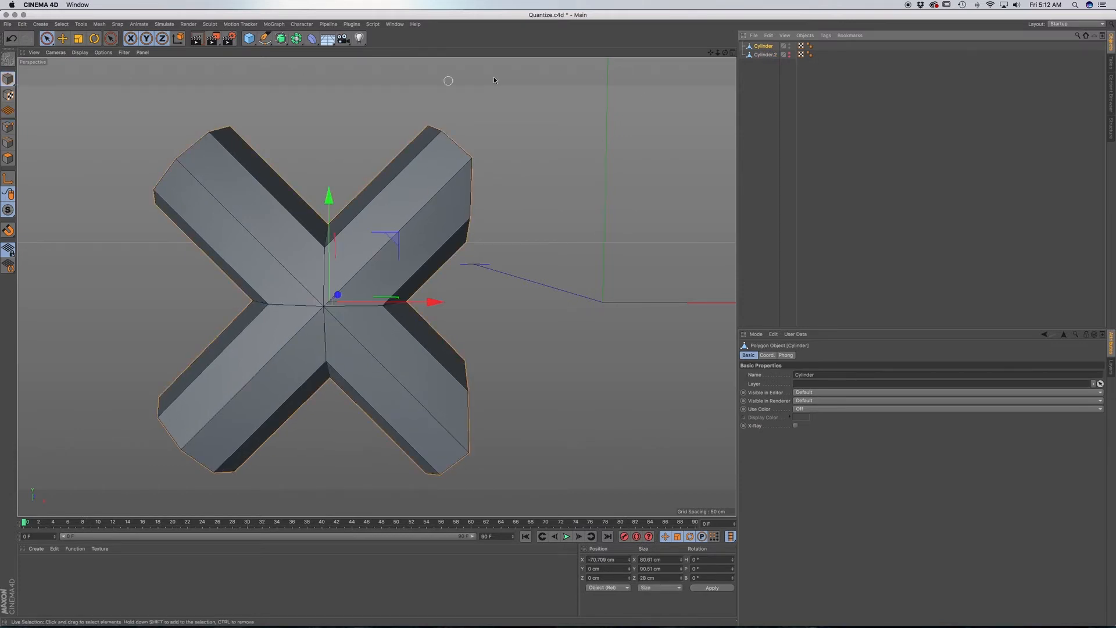
mouse_move(326, 198)
ctrl+mouse_down()
mouse_move(327, 10)
mouse_move(331, 207)
ctrl+mouse_up()
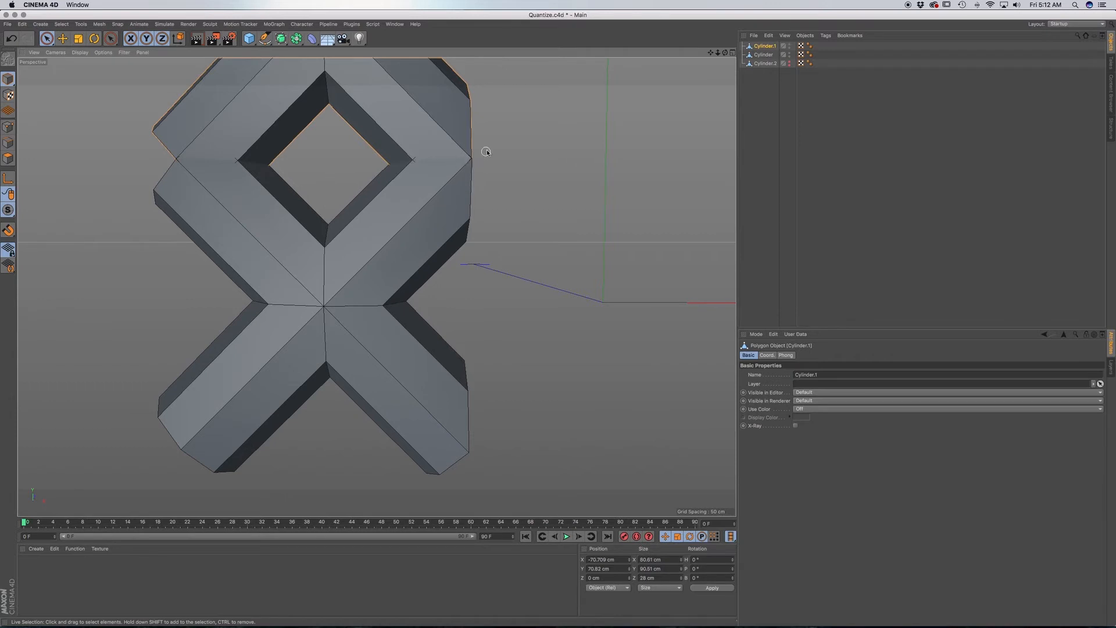
Fine-tune the upper copy's height to about 70.818 cm and check the alignment where its arms meet the lower cross.
scroll(469, 167, up, 10)
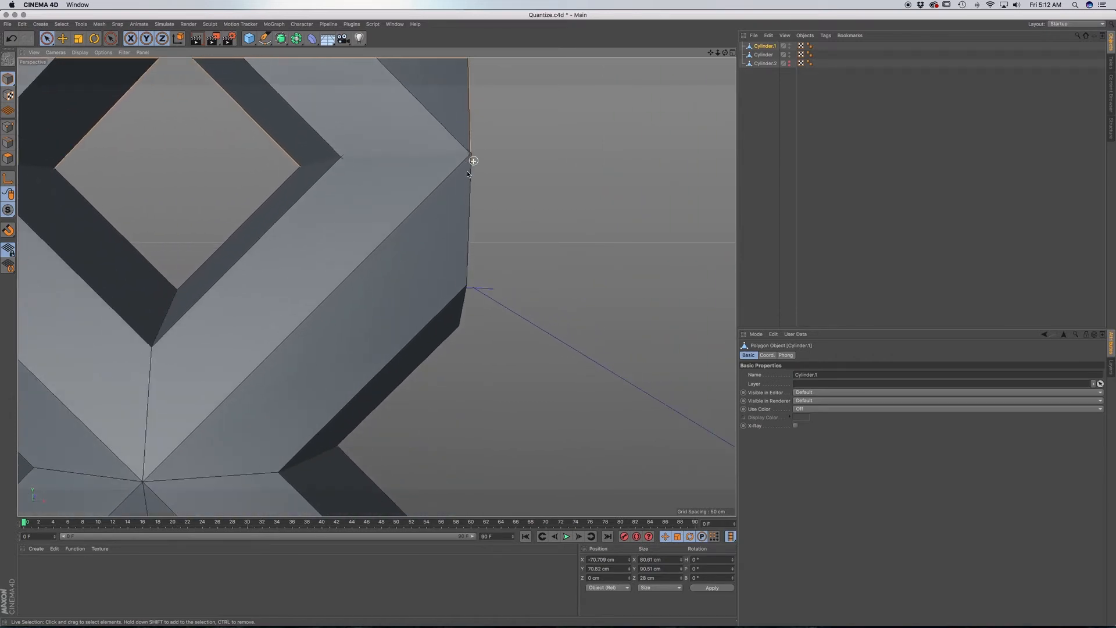
alt+drag(461, 192, 442, 382)
scroll(442, 382, down, 8)
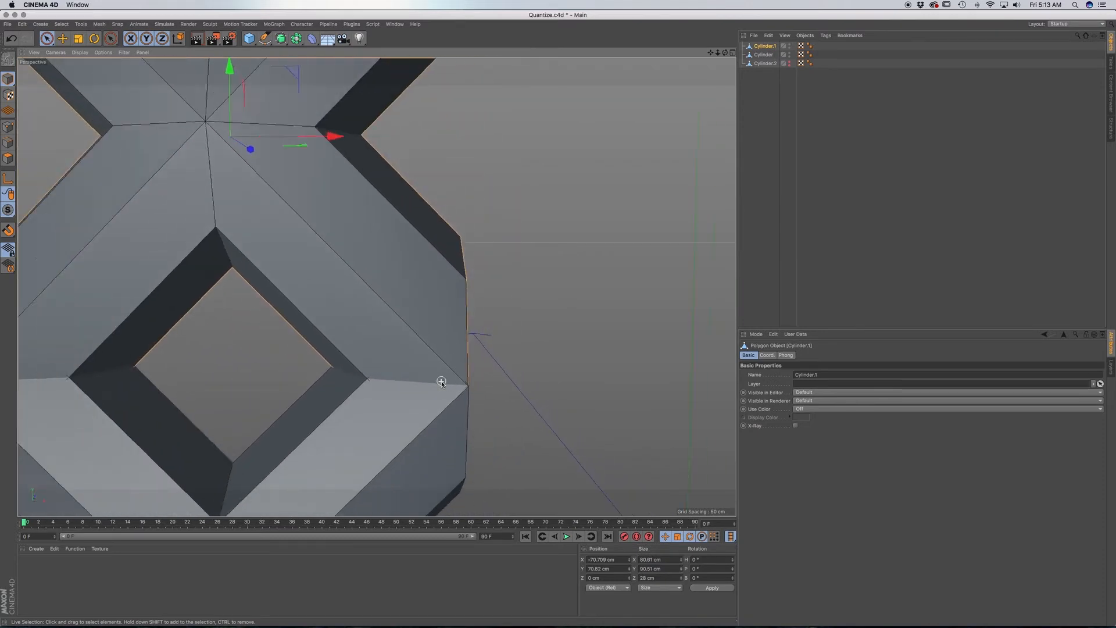
drag(215, 75, 215, 76)
alt+middle_drag(424, 377, 506, 309)
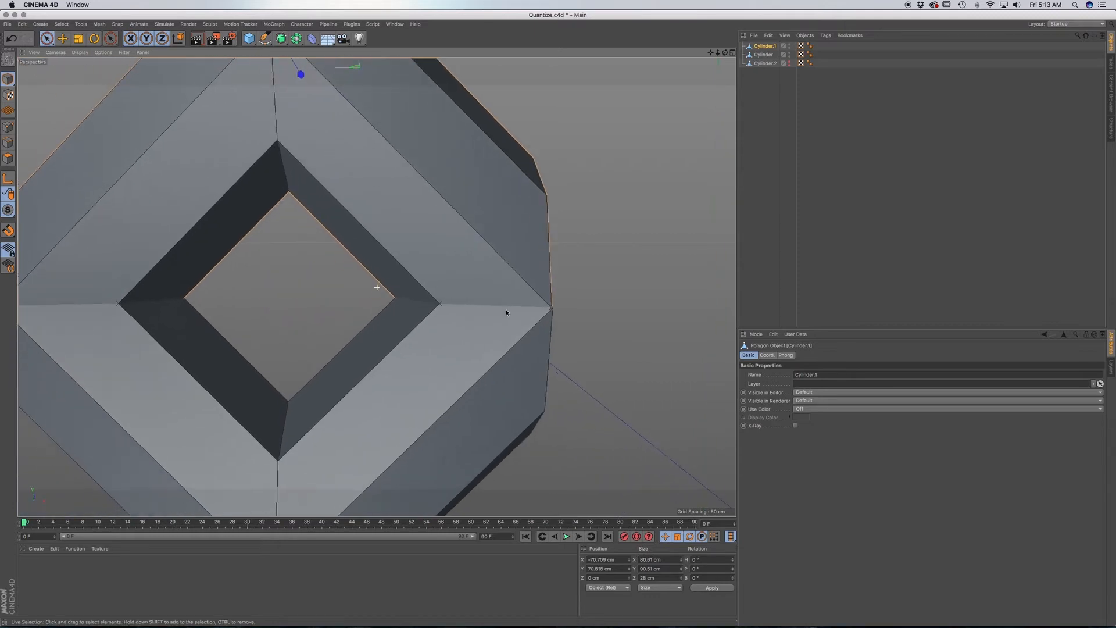
scroll(508, 314, down, 4)
scroll(507, 314, down, 5)
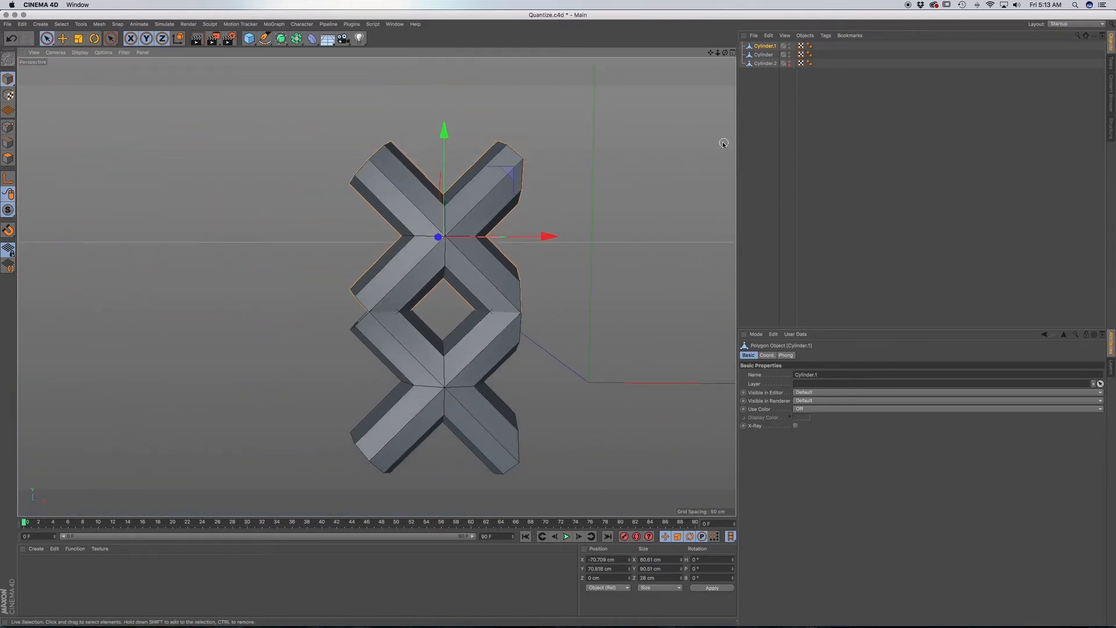
Try a horizontal Line Cut with Visible Only enabled through the lower cross's upper arm where it meets the copy.
click(765, 55)
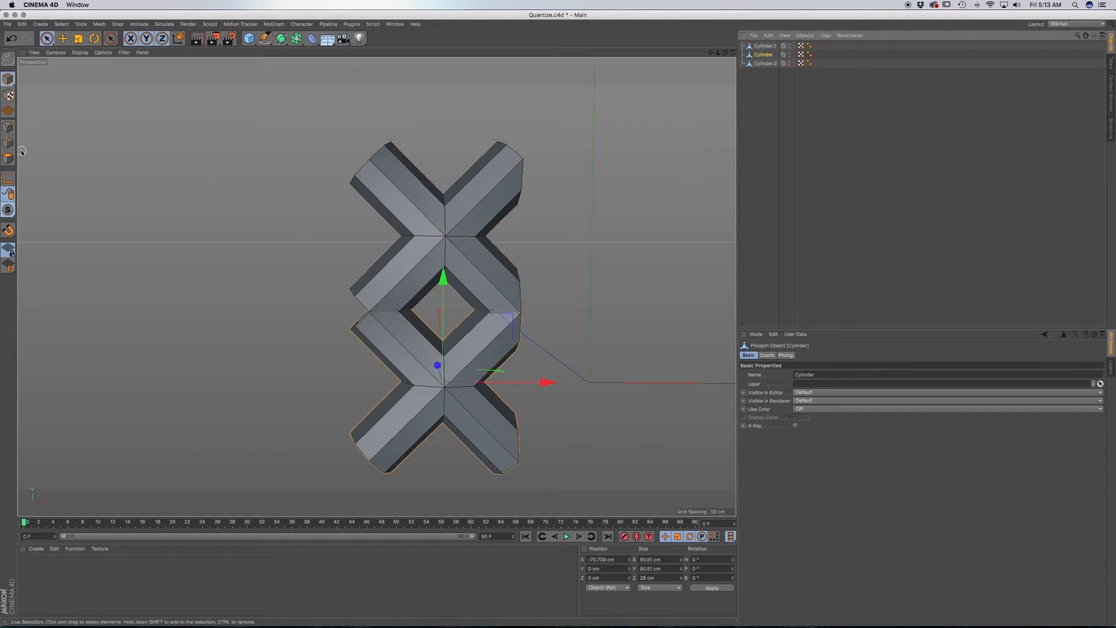
key(F4)
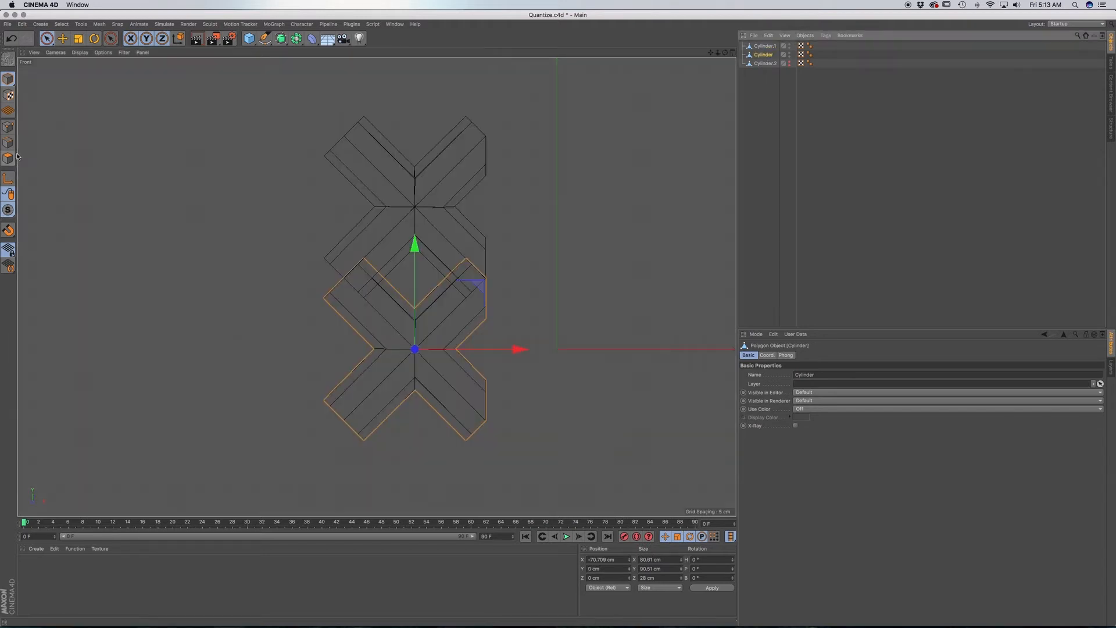
click(8, 142)
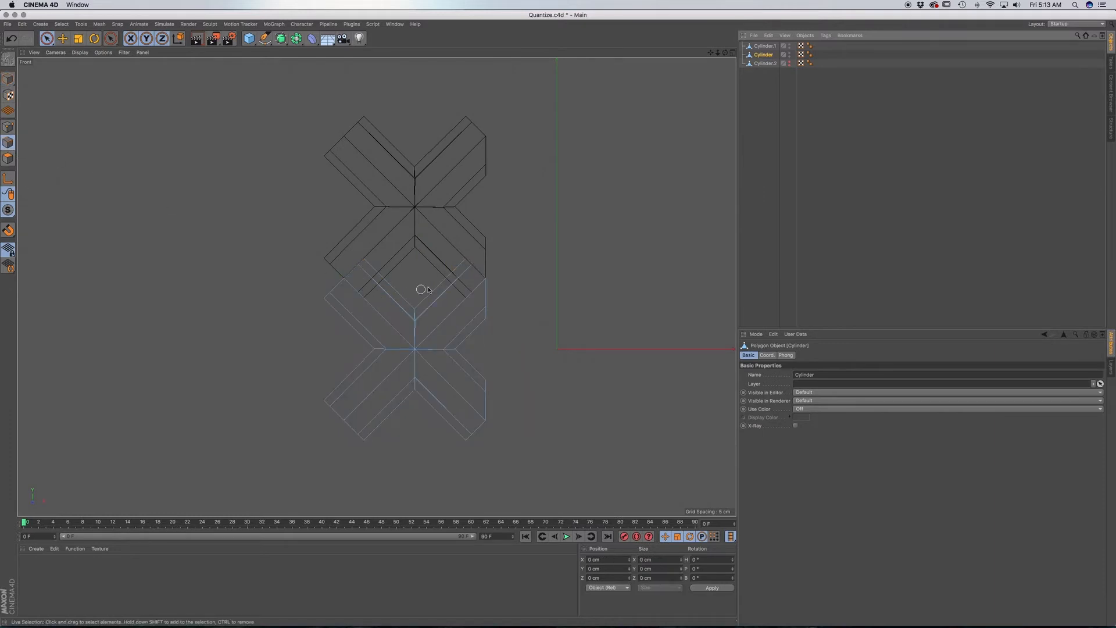
scroll(436, 287, up, 5)
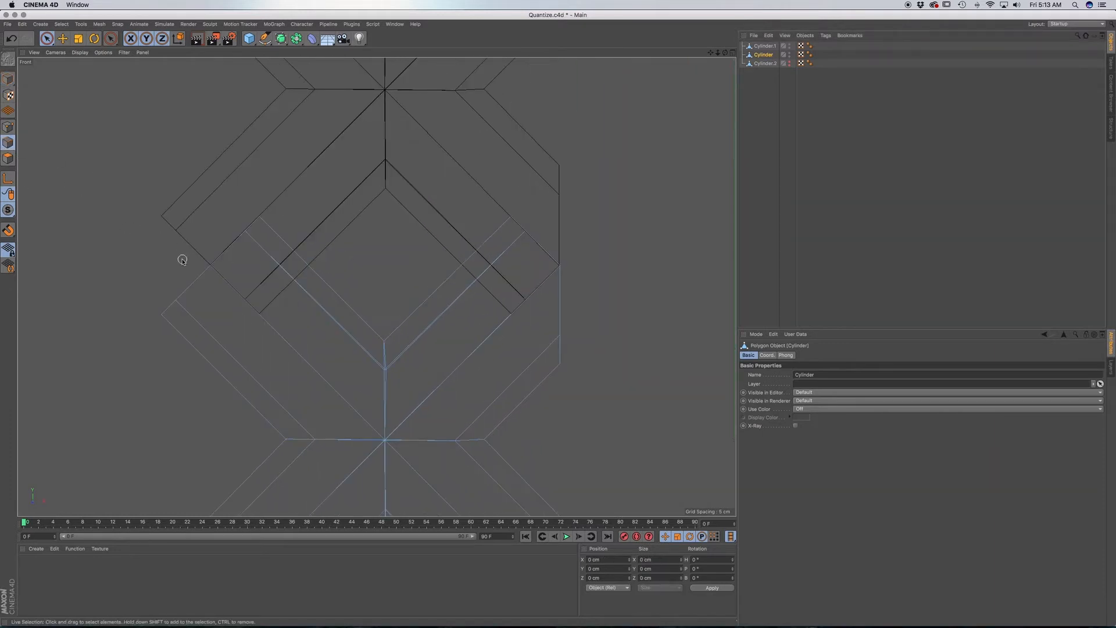
key(k)
key(k)
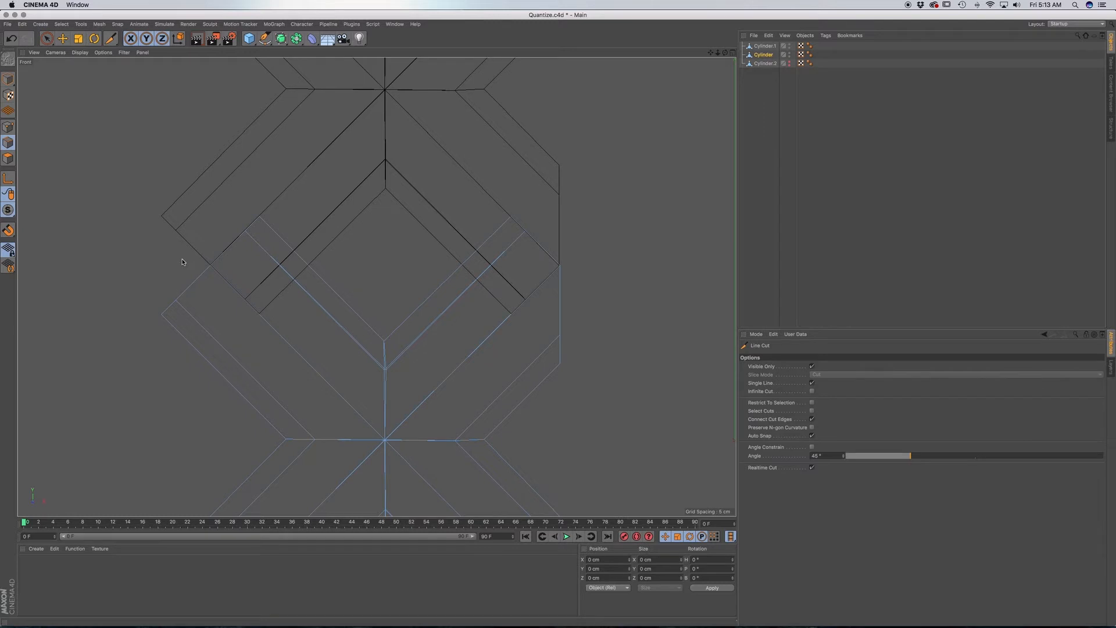
click(461, 266)
click(596, 266)
key(F1)
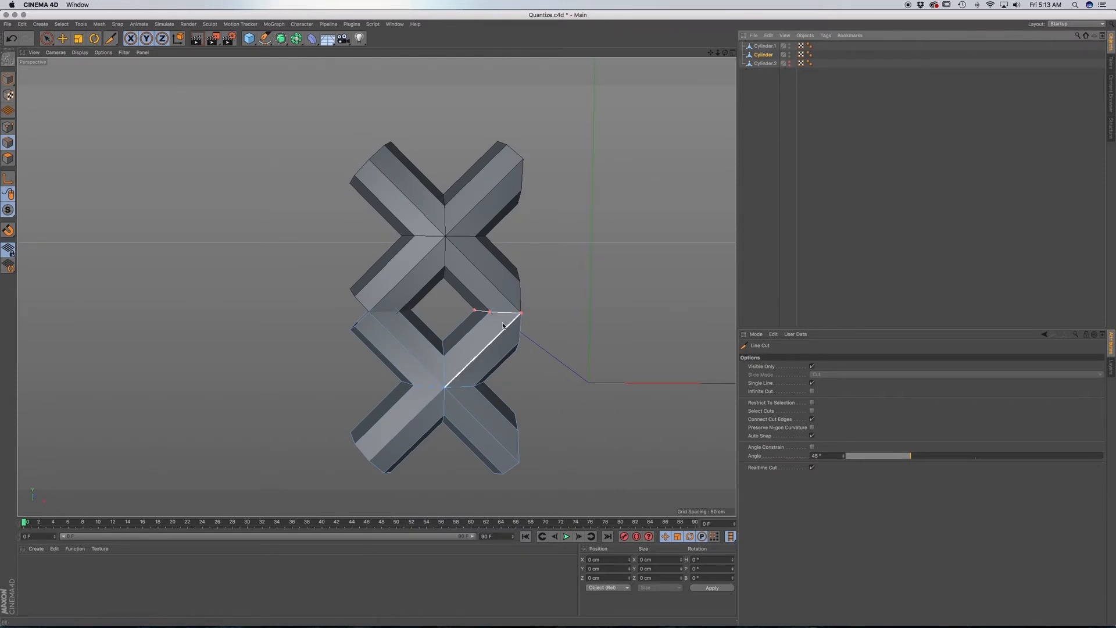
scroll(504, 318, up, 6)
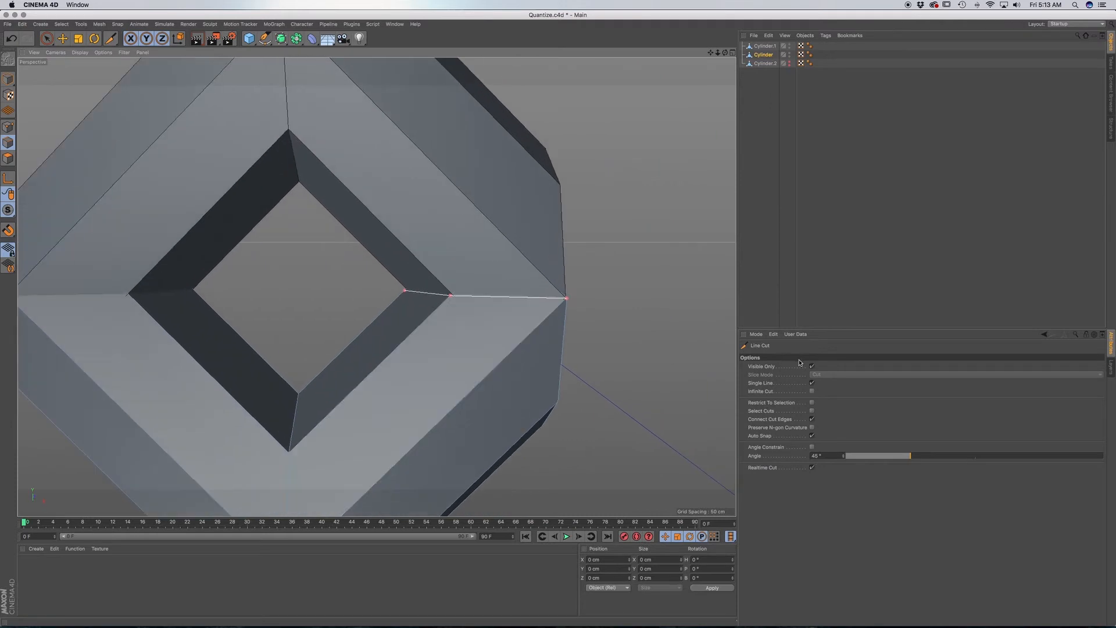
Disable Visible Only for the Line Cut and undo the horizontal cut, returning to the front view.
click(812, 367)
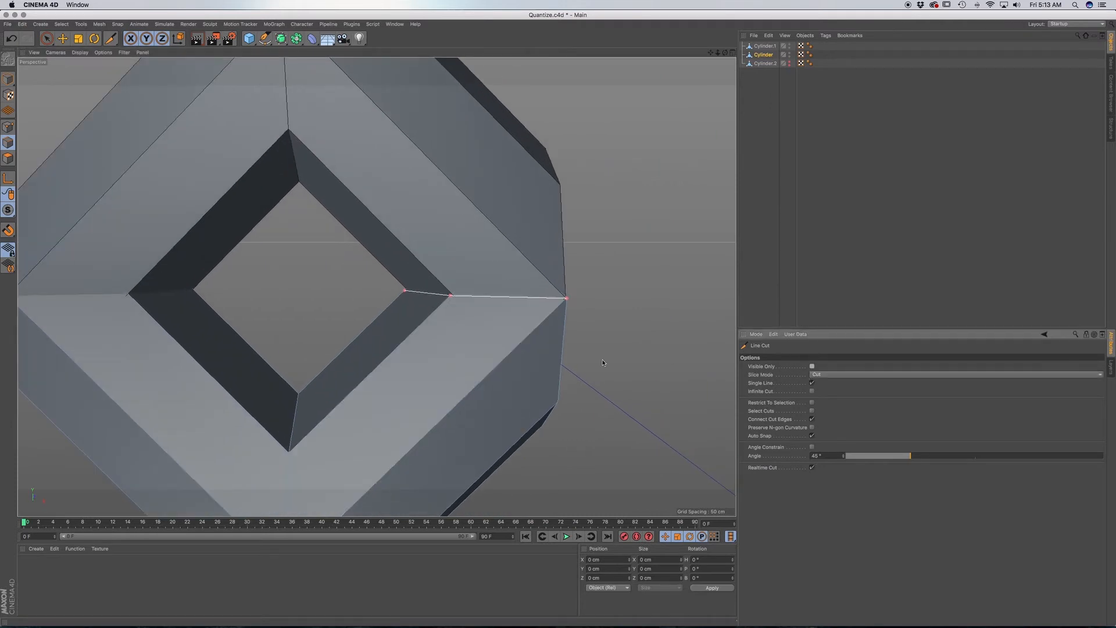
key(super+z)
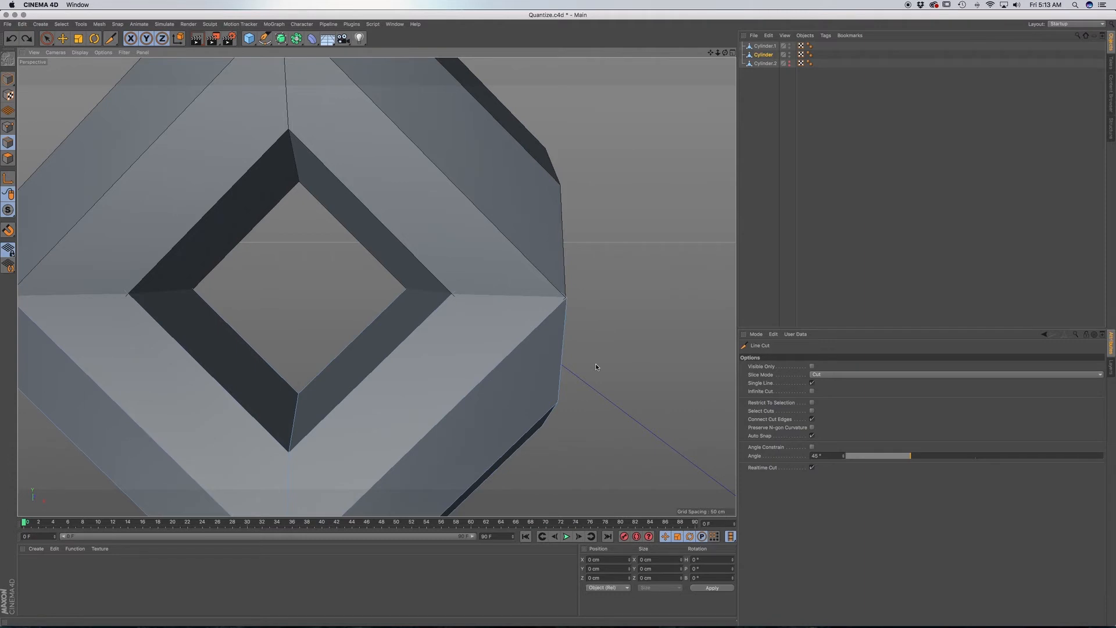
key(F4)
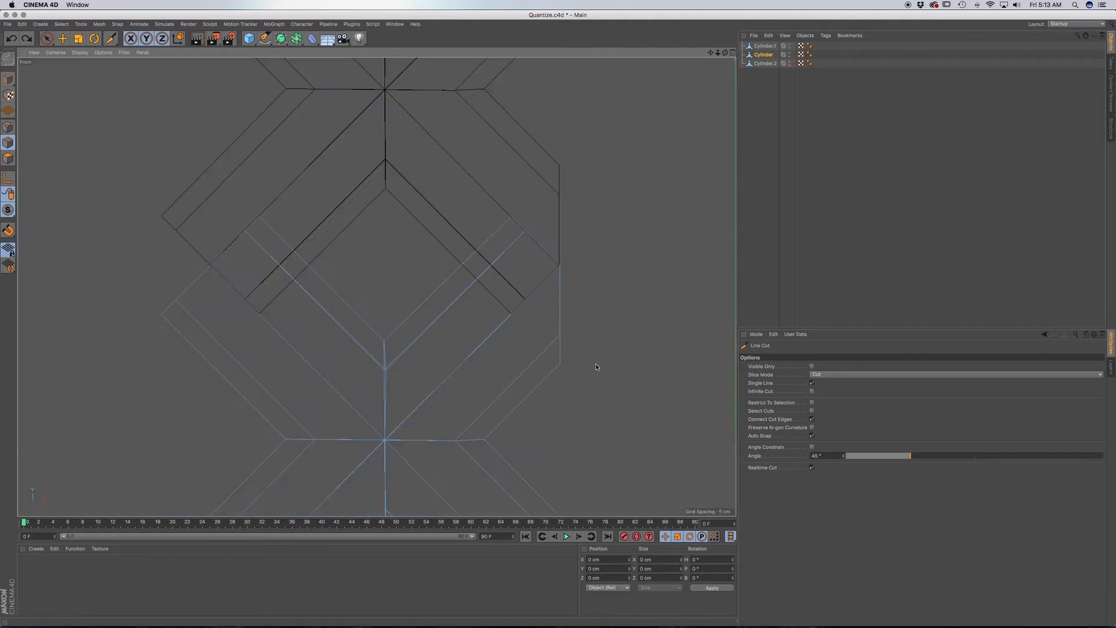
click(462, 266)
click(47, 38)
click(471, 272)
click(8, 127)
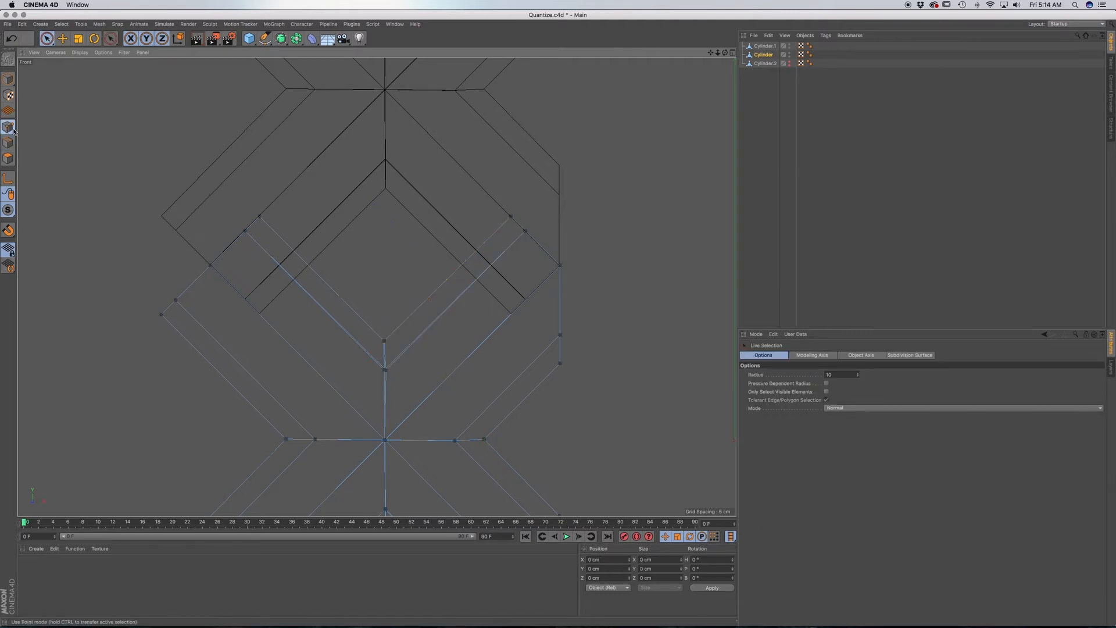
click(8, 143)
click(368, 273)
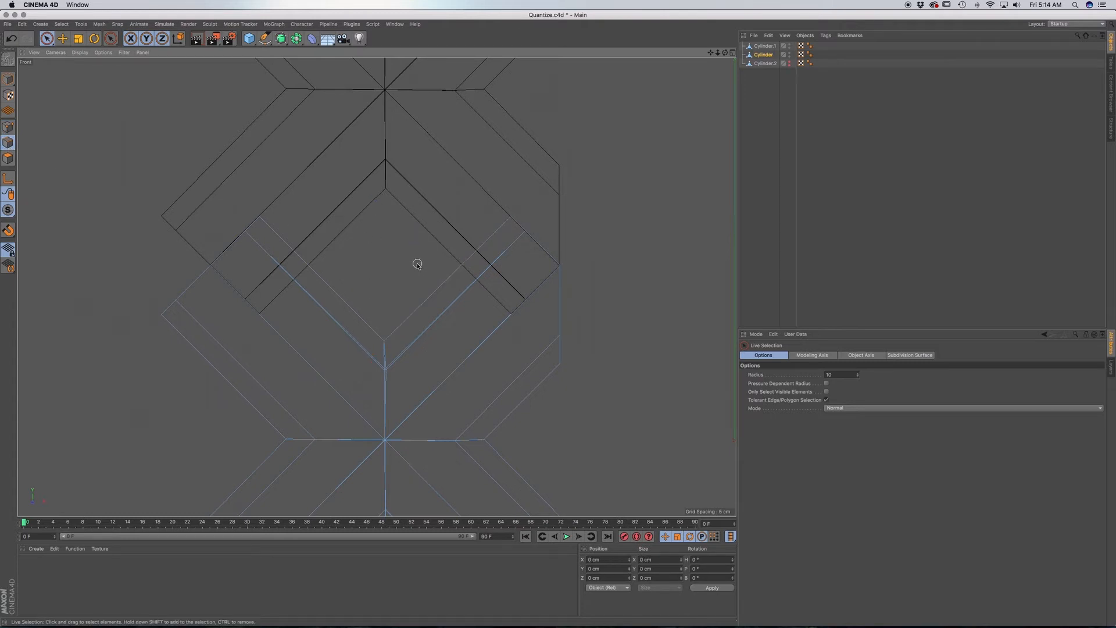
Make a horizontal Line Cut through the full depth of Cylinder's upper arm nearest the origin, level with the joint to the upper cross.
key(m)
key(k)
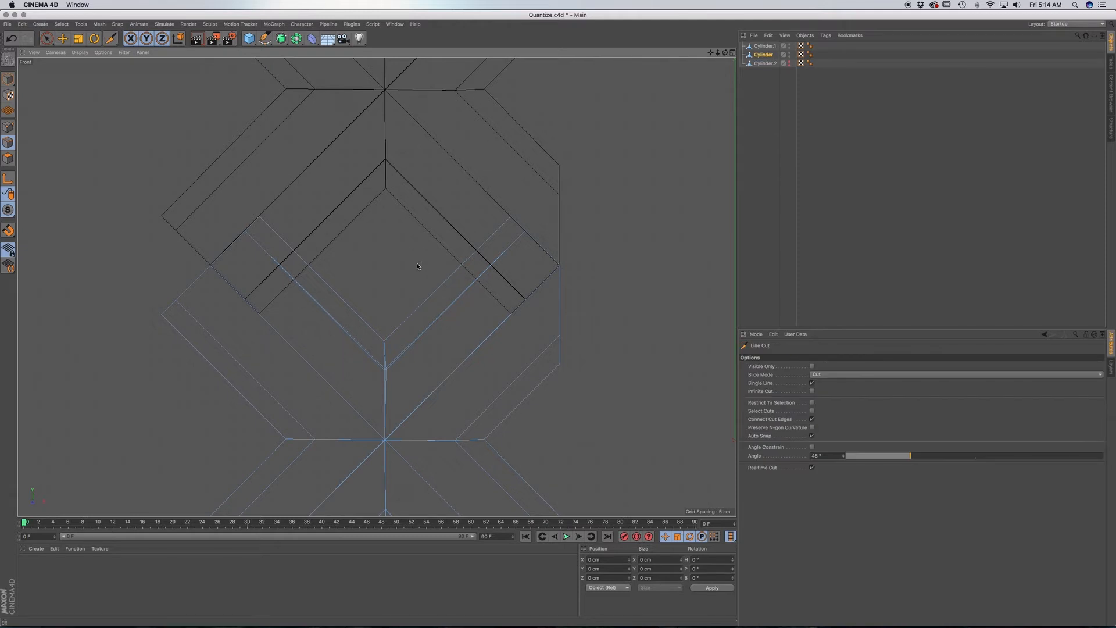
click(461, 265)
click(596, 265)
key(F1)
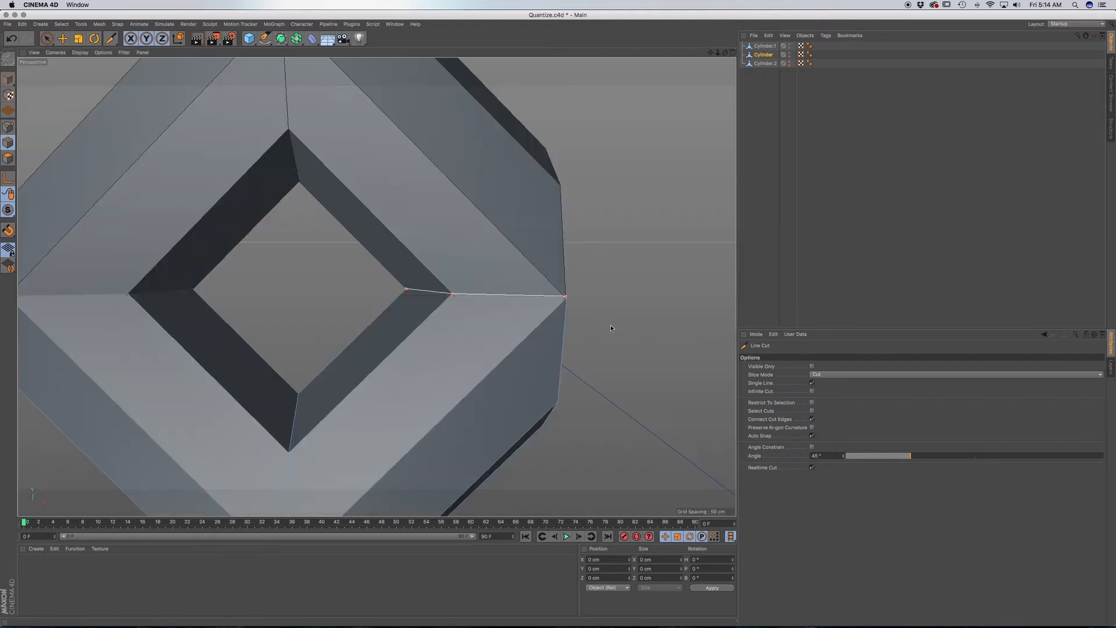
Hide the Cylinder.1 copy and switch to Live Selection for picking Cylinder's polygons near the horizontal cut.
click(789, 45)
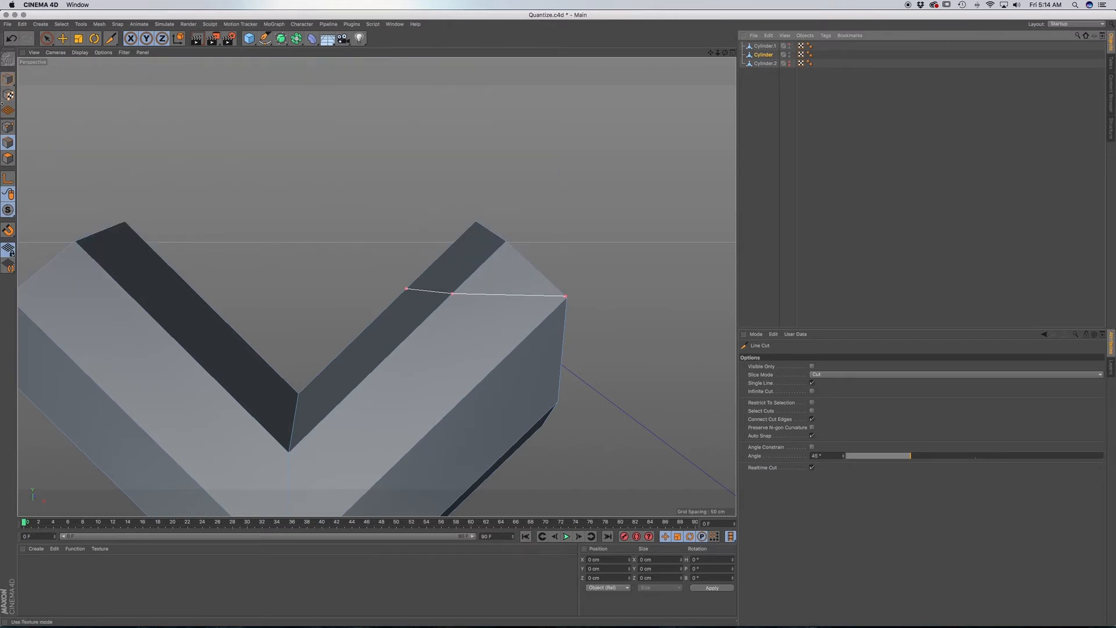
click(46, 38)
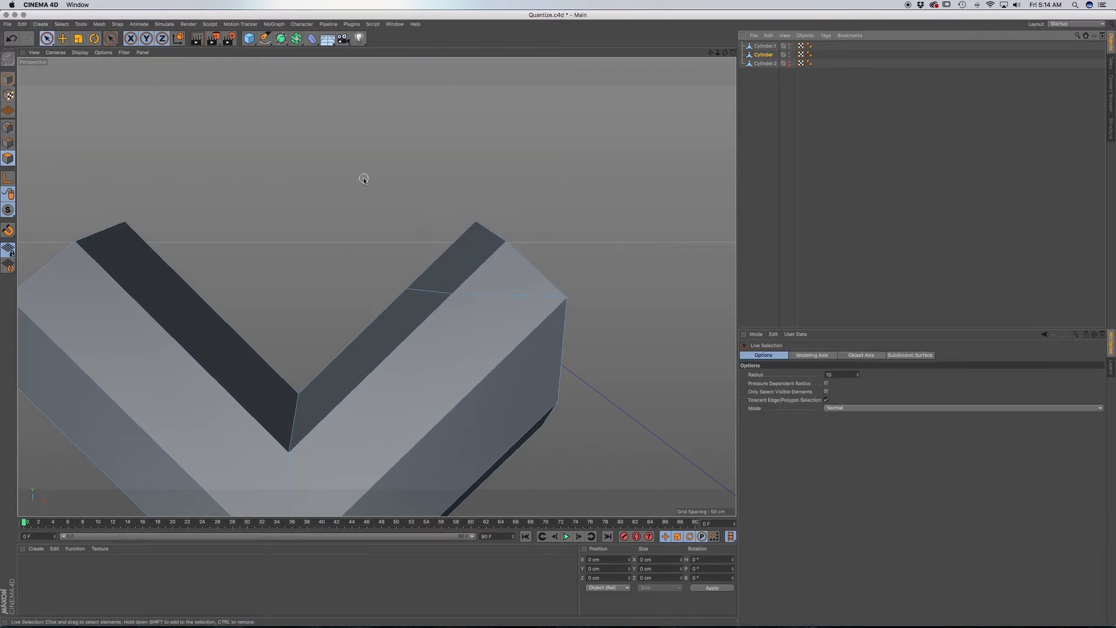
alt+drag(469, 232, 478, 283)
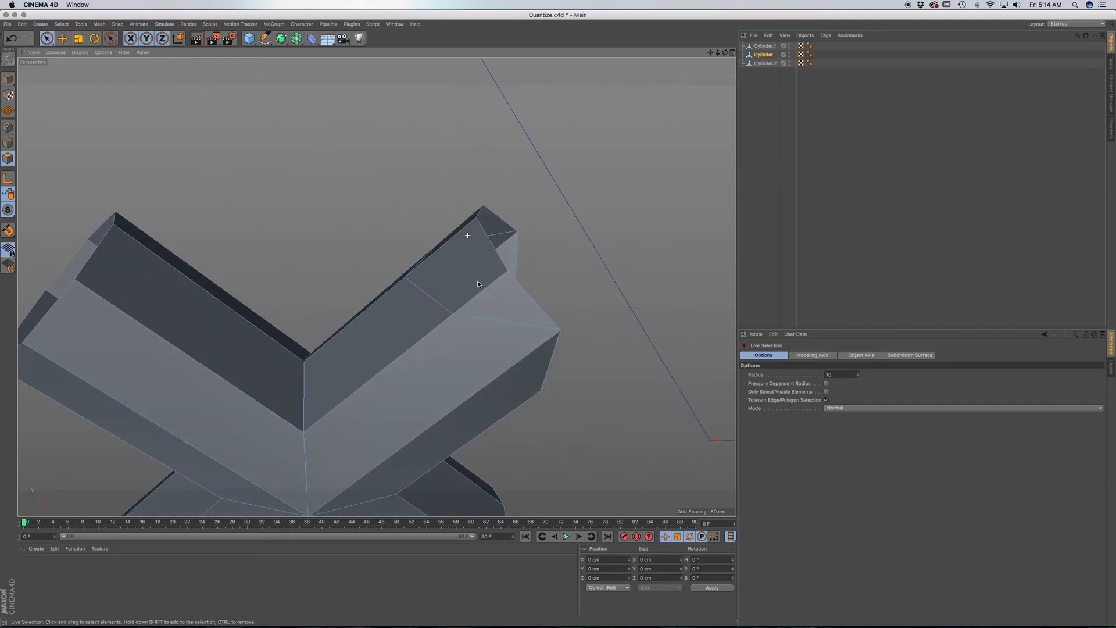
Try to select the leftover polygons beyond the cut on Cylinder's arm with Only Select Visible Elements disabled.
click(486, 289)
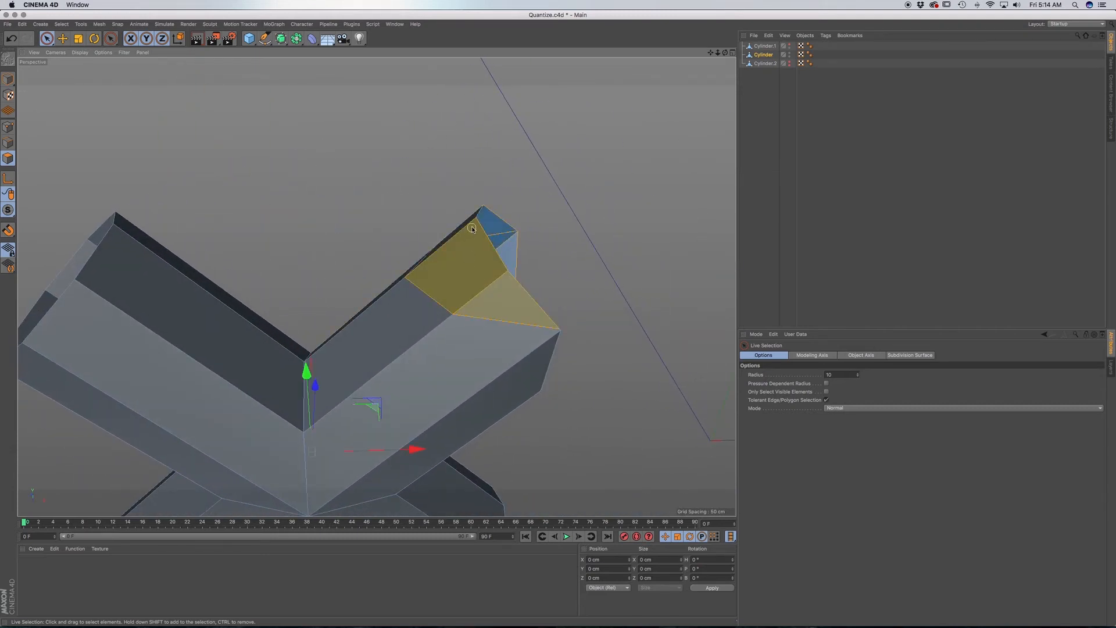
alt+drag(471, 232, 479, 332)
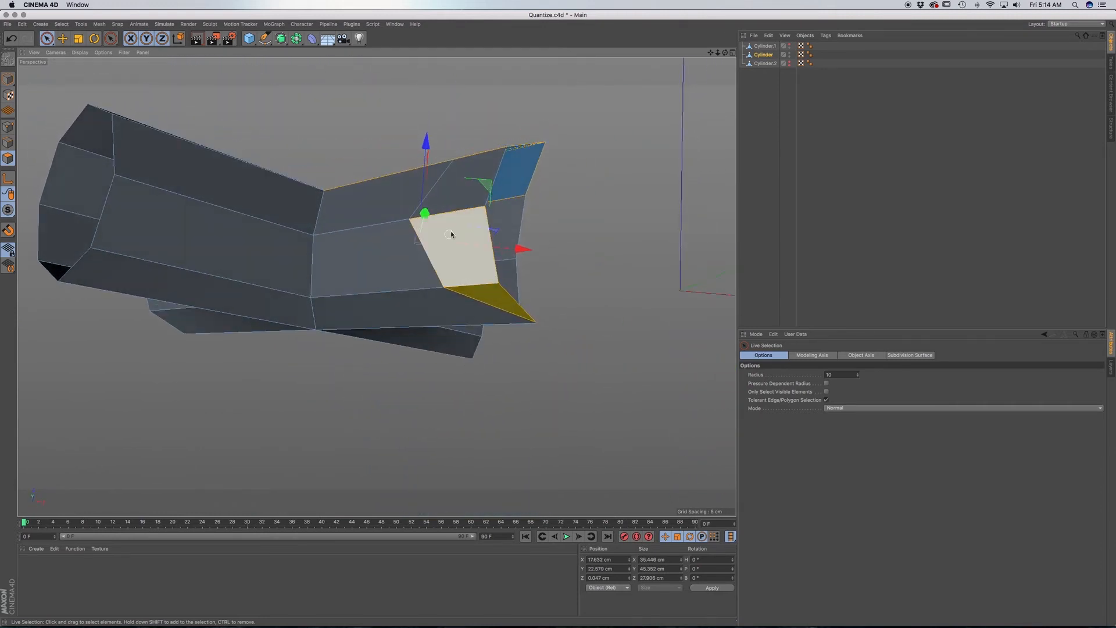
key(F3)
click(439, 196)
key(F1)
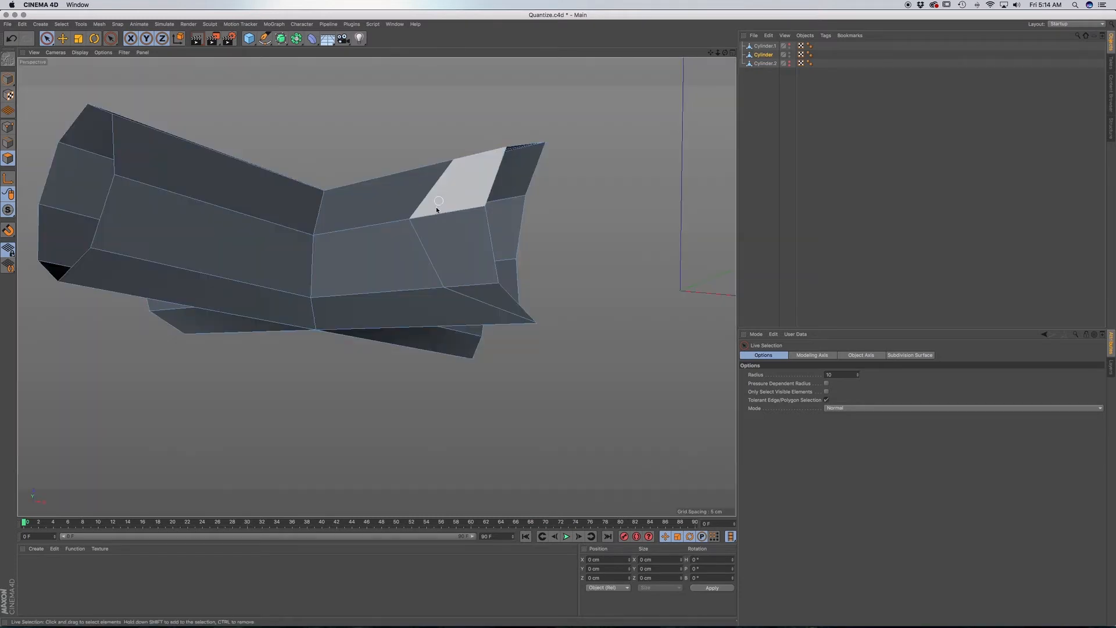
click(480, 289)
shift+click(469, 270)
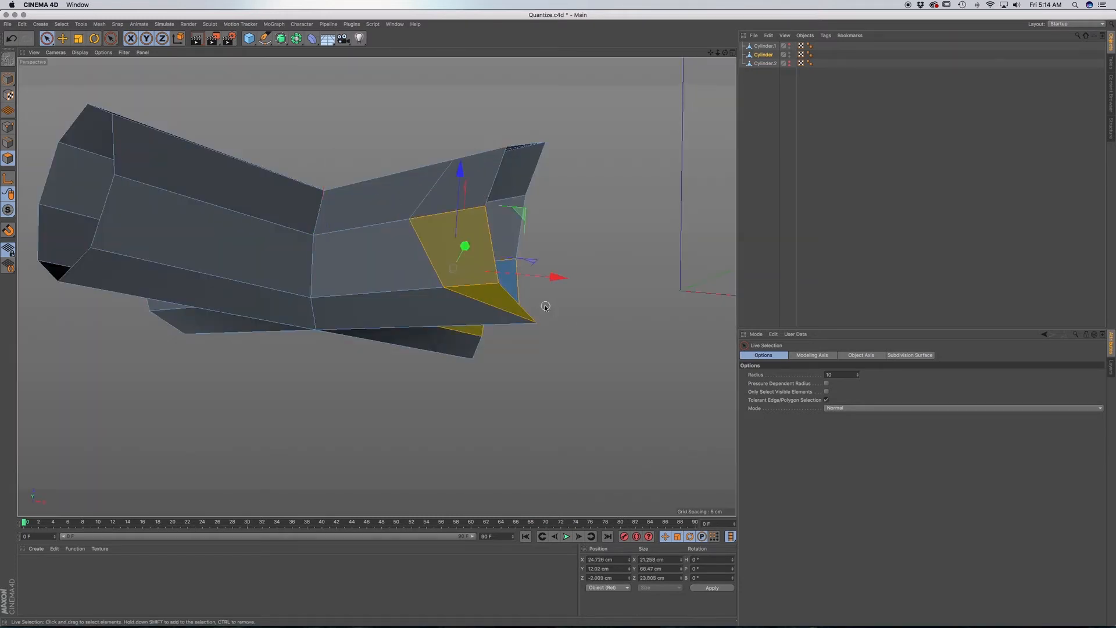
Enable Only Select Visible Elements and delete the leftover polygons beyond the horizontal cut on Cylinder's upper arm.
click(826, 392)
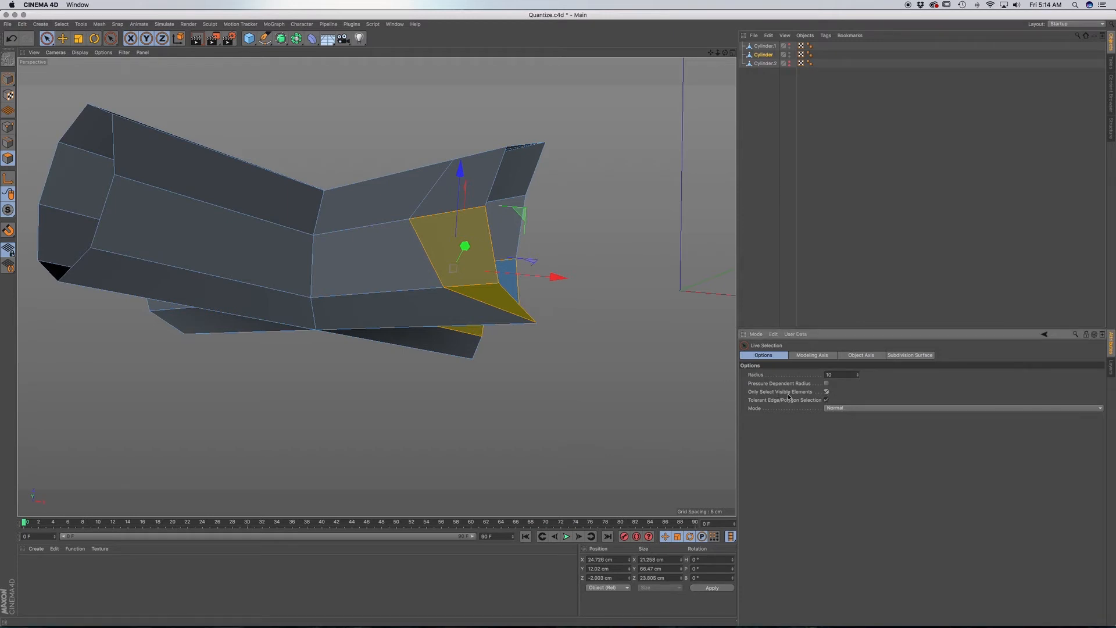
click(609, 252)
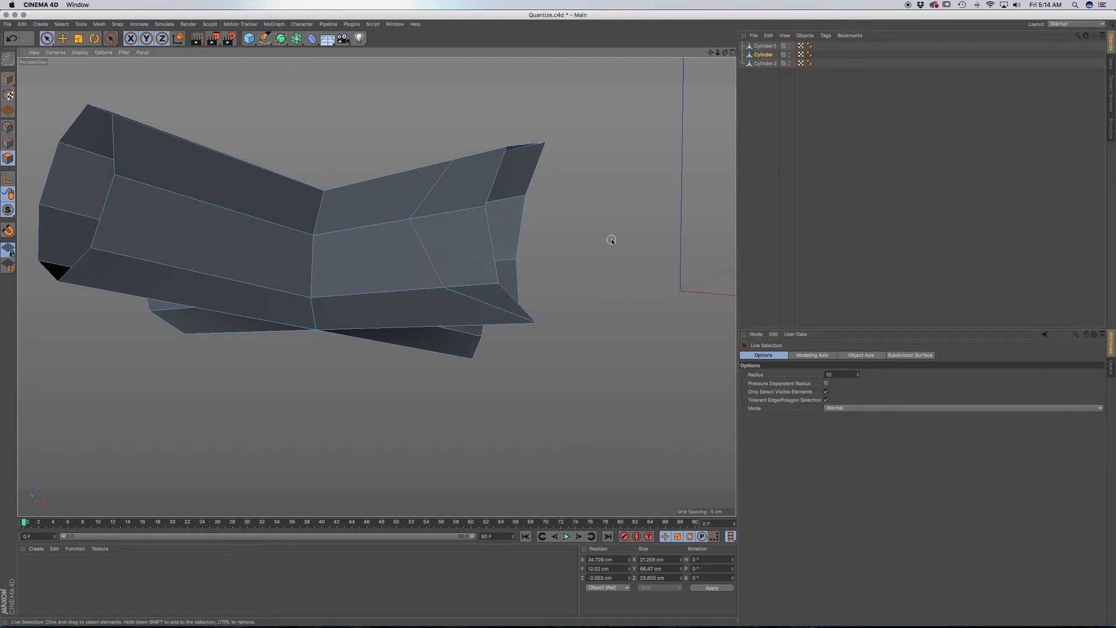
click(477, 285)
shift+click(460, 186)
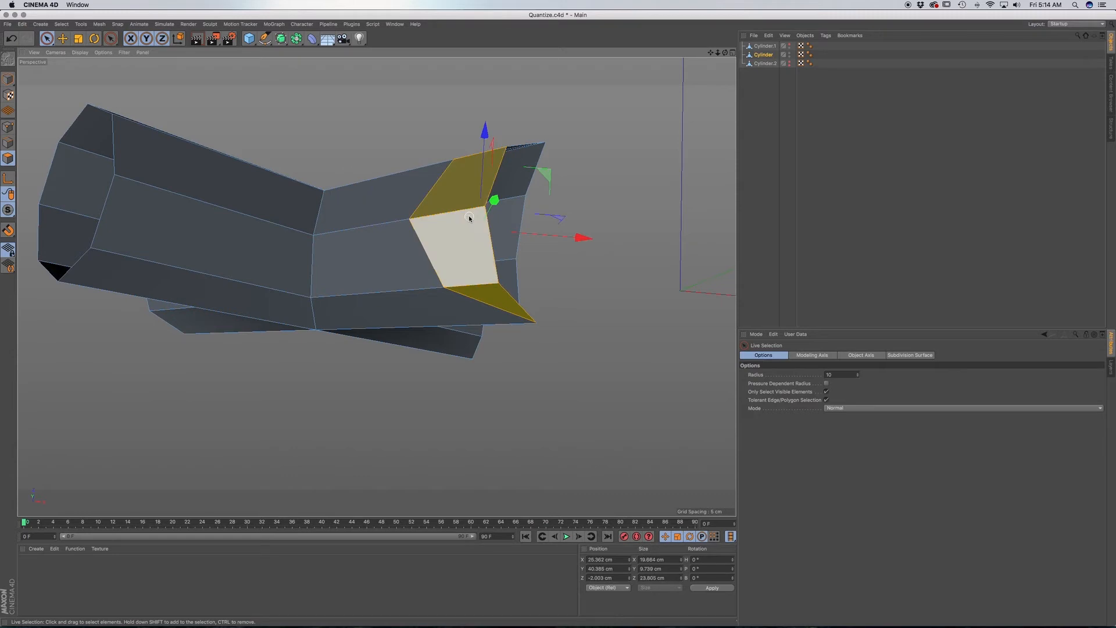
key(Delete)
alt+drag(459, 206, 475, 265)
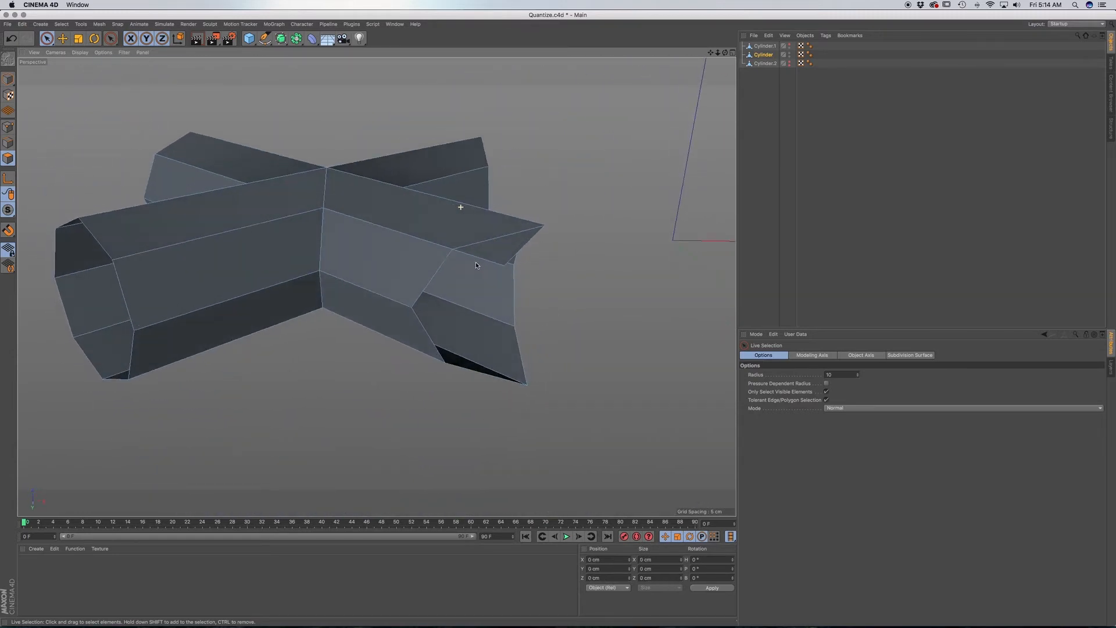
click(499, 248)
key(Delete)
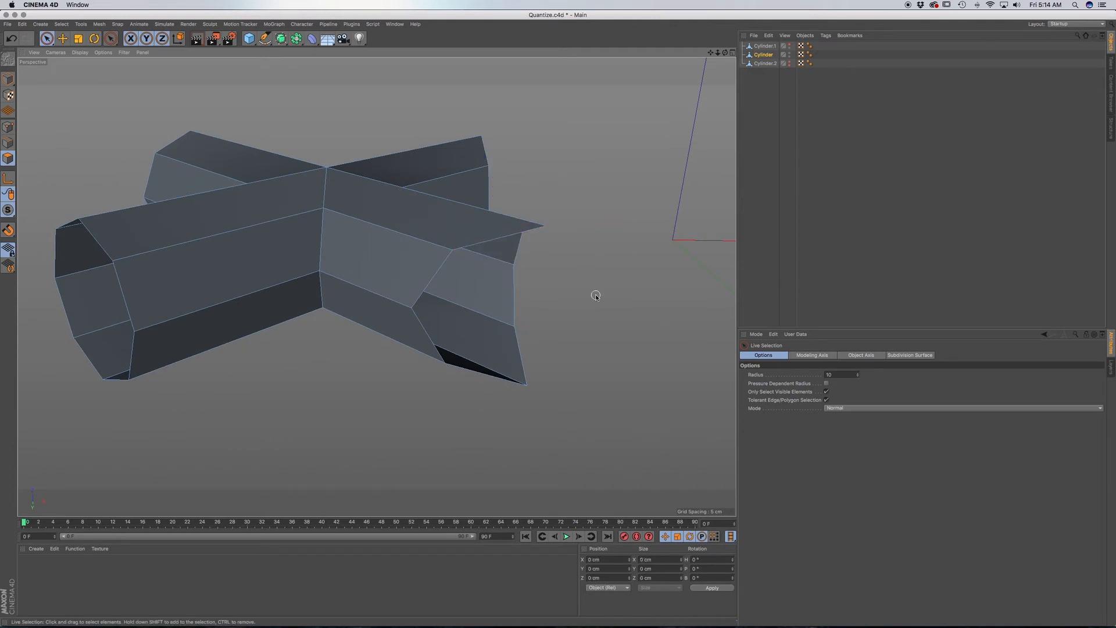
Delete the Cylinder.1 and Cylinder.2 copies, keeping only the trimmed Cylinder cross.
alt+drag(353, 336, 413, 196)
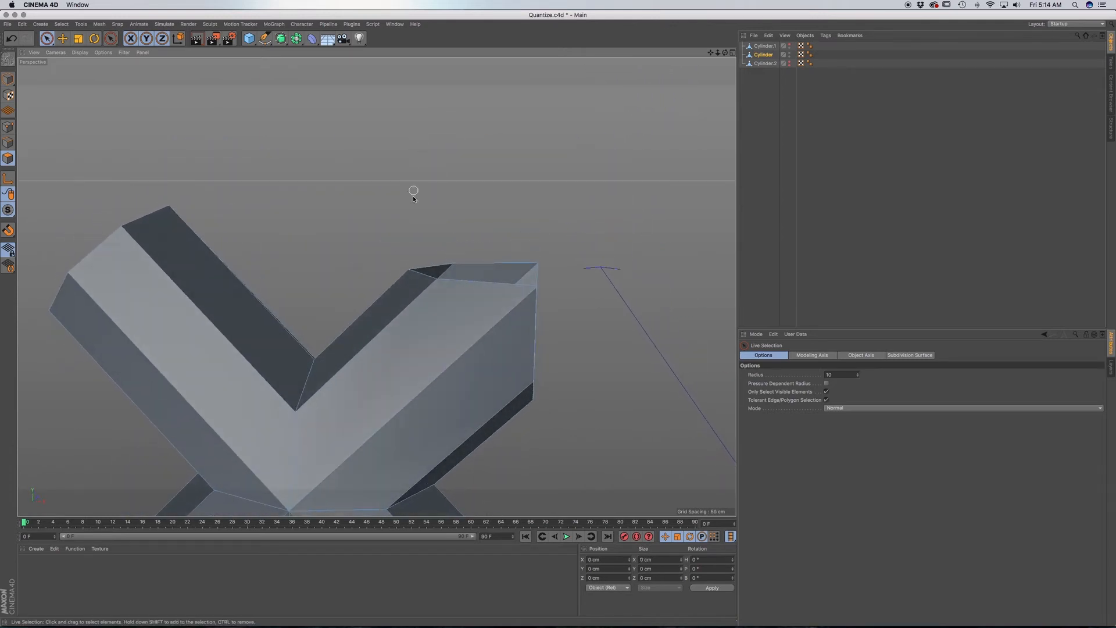
scroll(412, 217, down, 5)
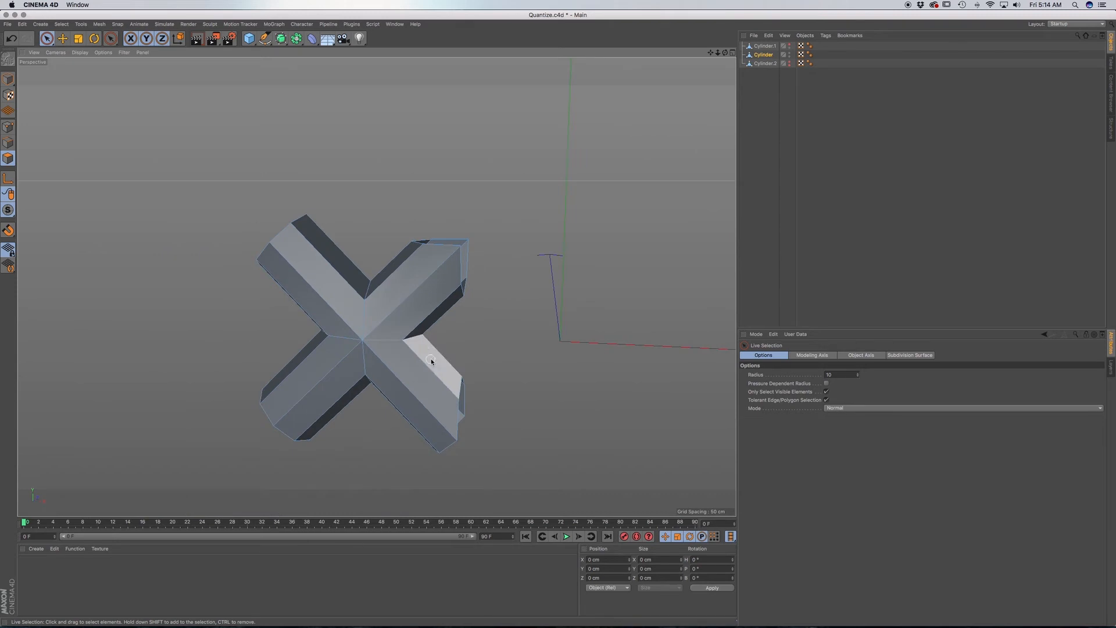
alt+drag(430, 360, 476, 276)
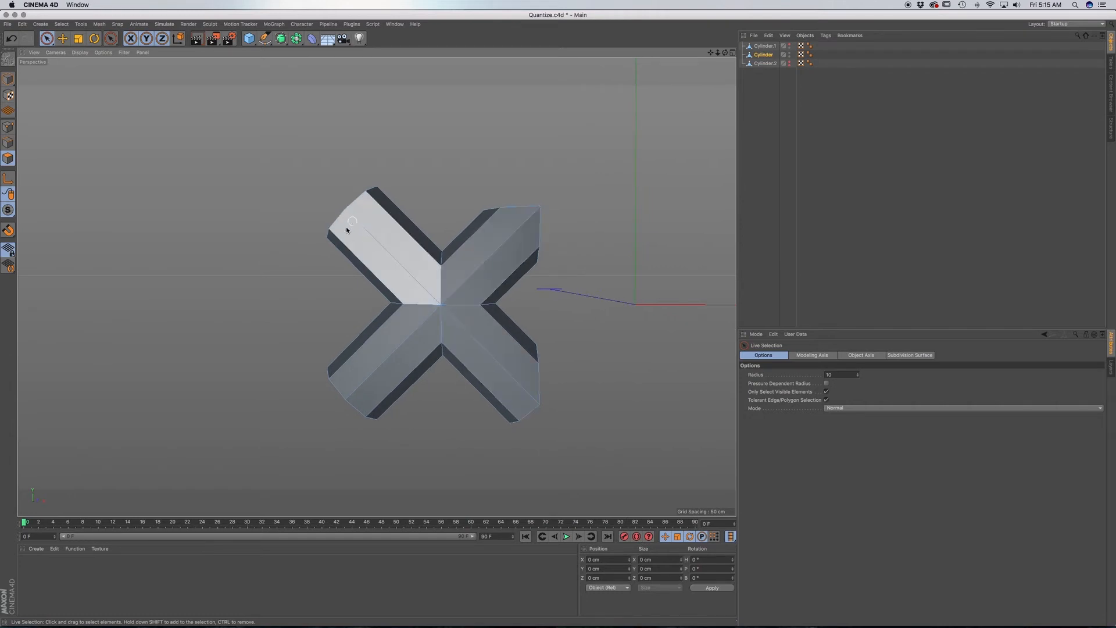
alt+drag(426, 332, 423, 335)
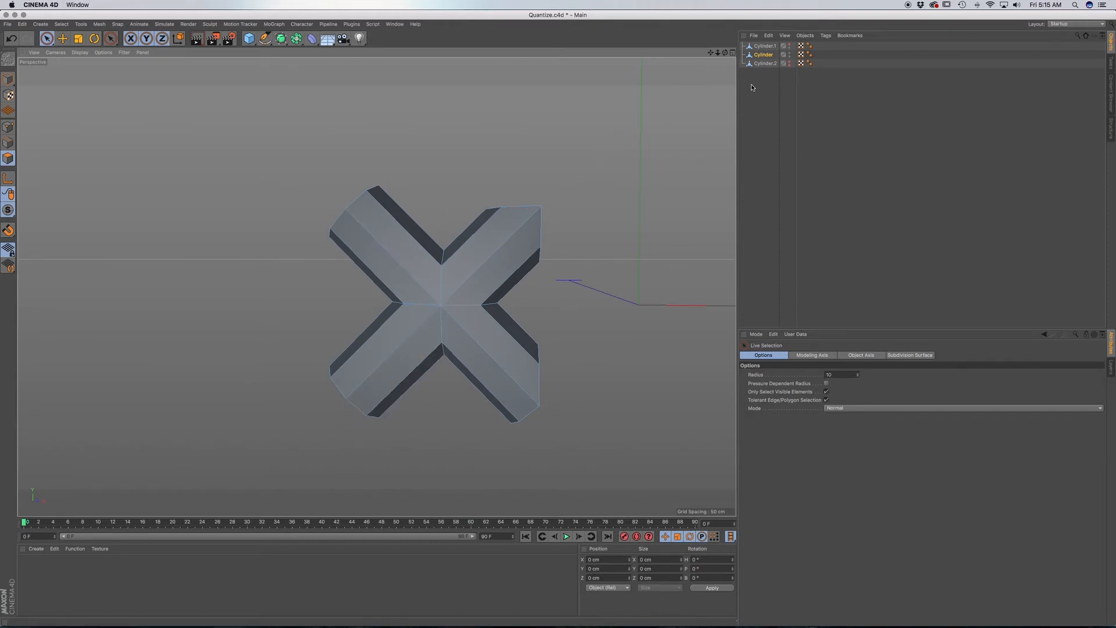
click(765, 47)
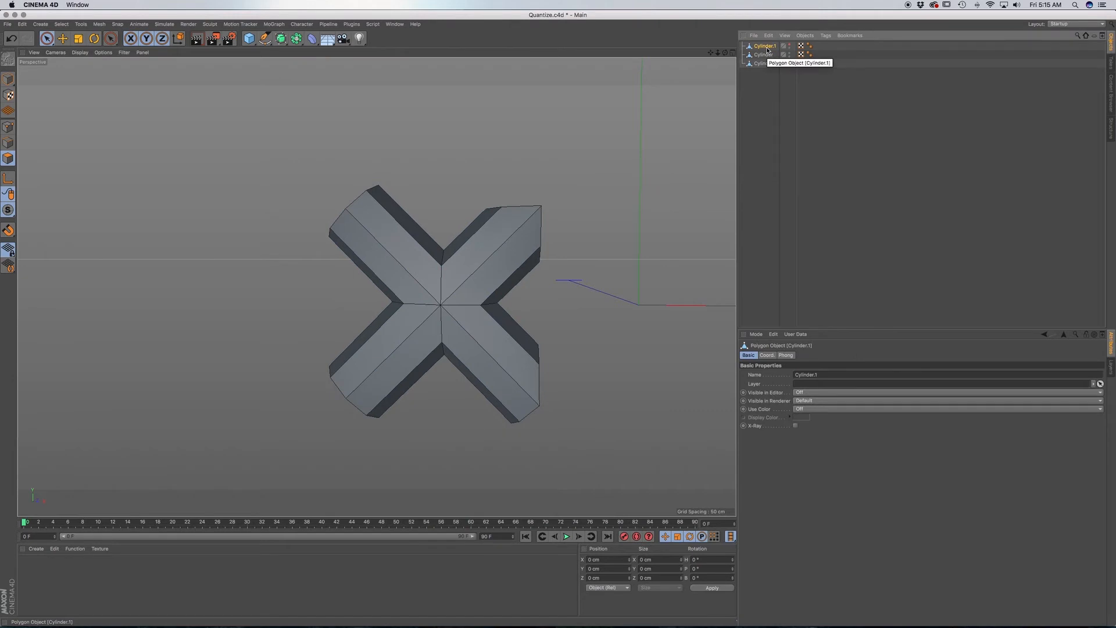
key(Delete)
click(766, 55)
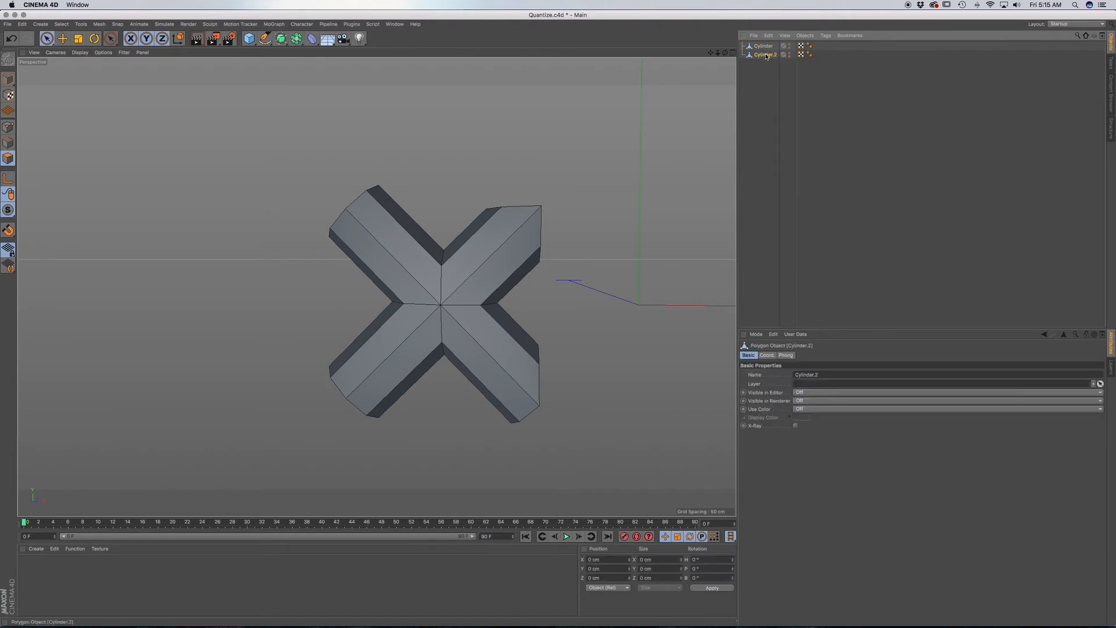
key(Delete)
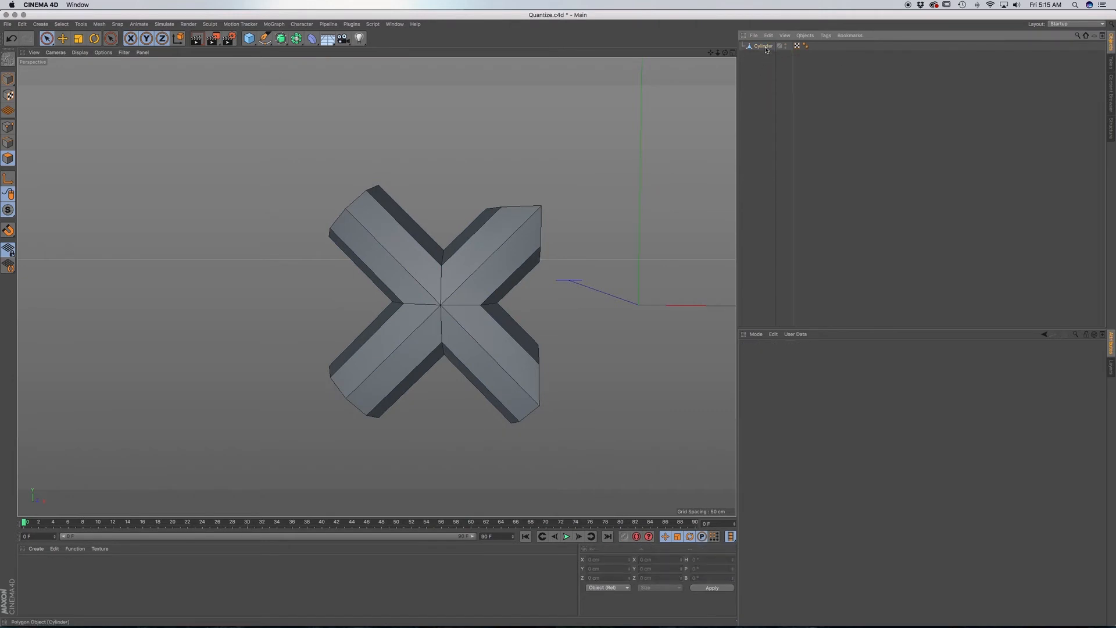
Delete the half of the Cylinder cross farthest from the origin, selecting its polygons by rectangle with Tolerant Selection enabled.
click(764, 46)
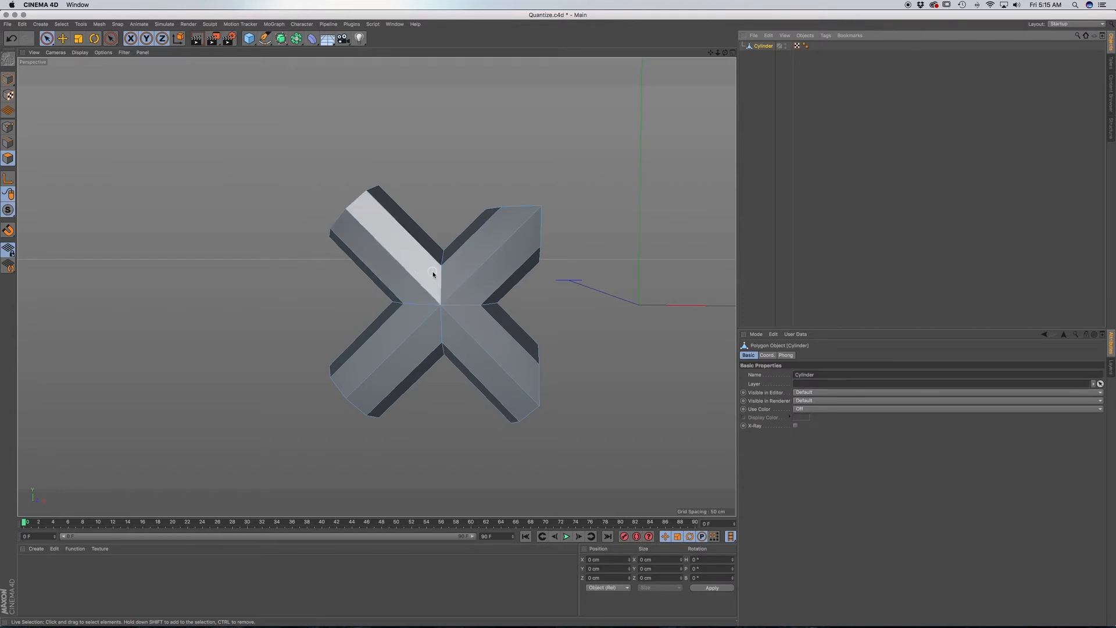
drag(47, 39, 79, 65)
alt+drag(464, 289, 476, 279)
drag(286, 141, 409, 505)
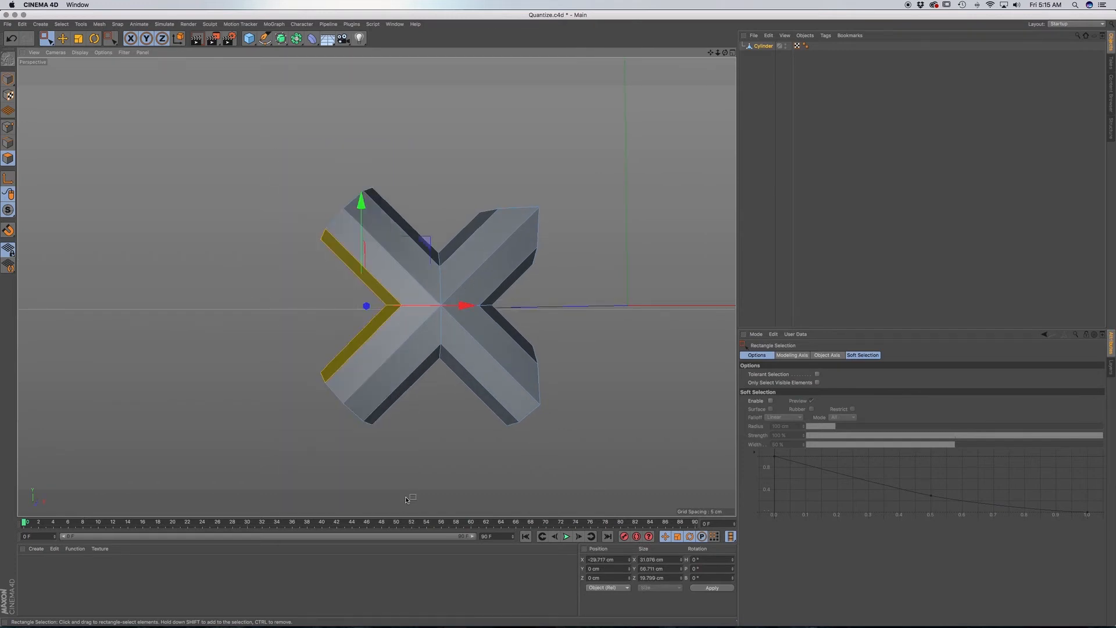
click(818, 375)
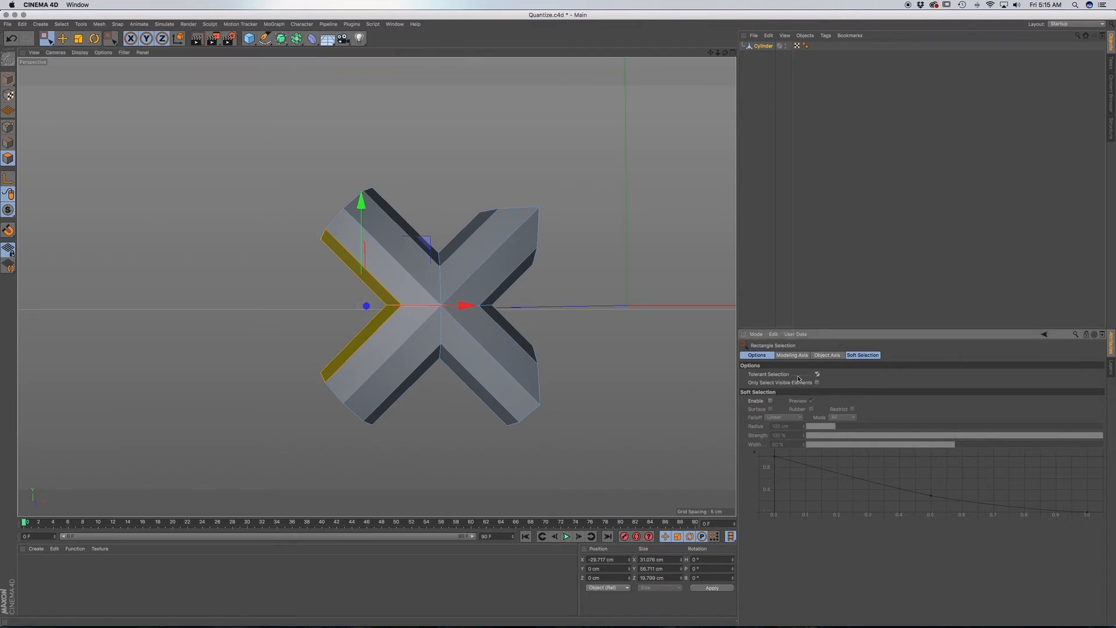
drag(290, 152, 420, 473)
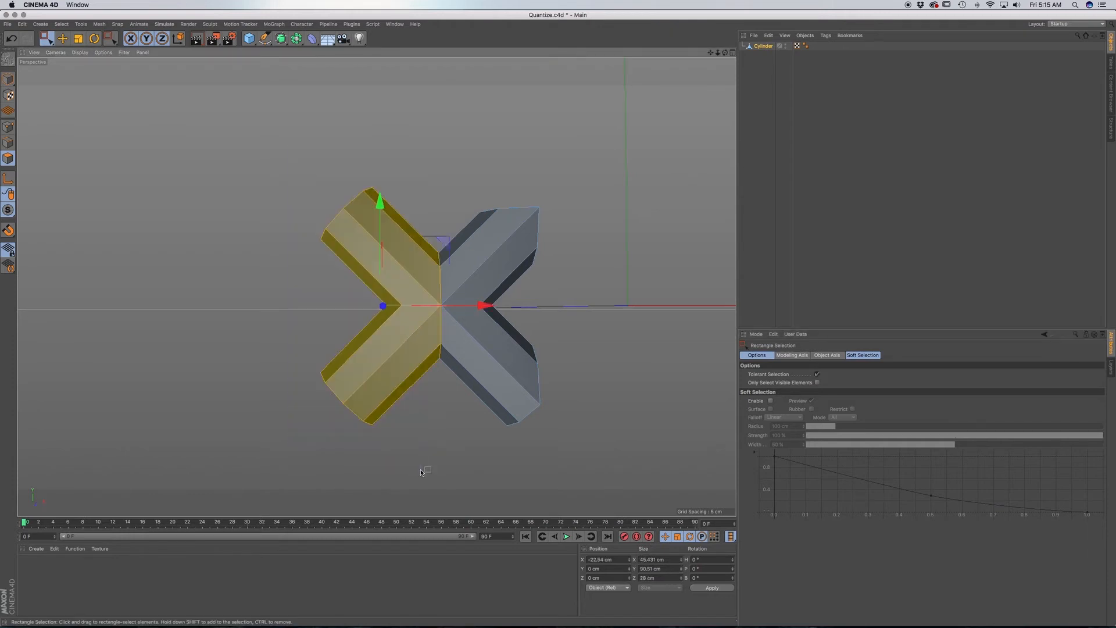
key(F4)
scroll(373, 240, down, 5)
drag(239, 176, 366, 480)
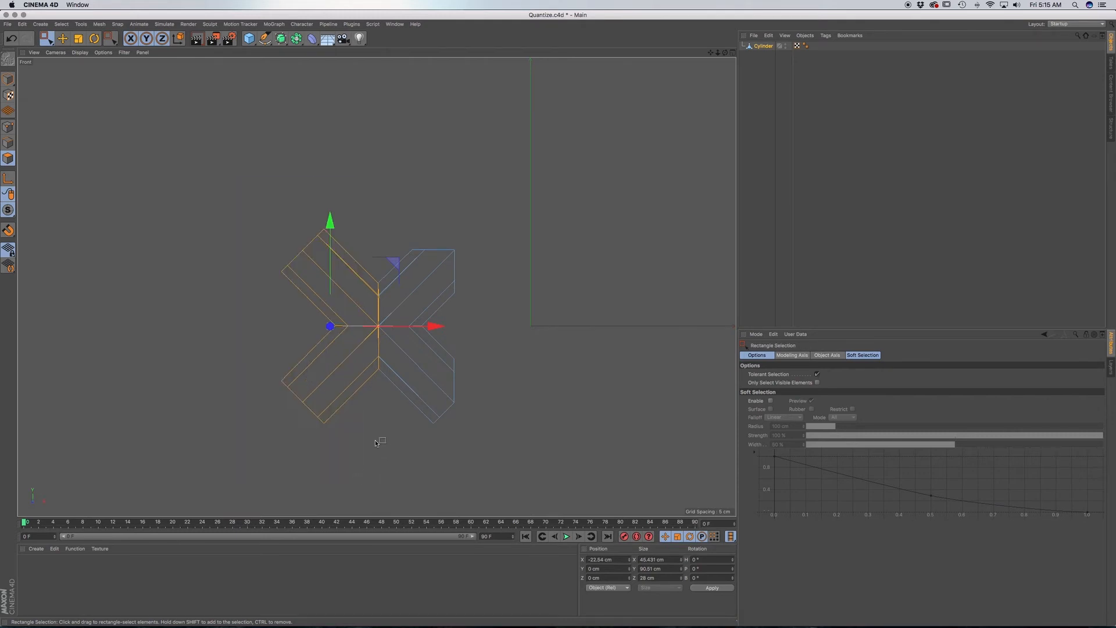
key(Delete)
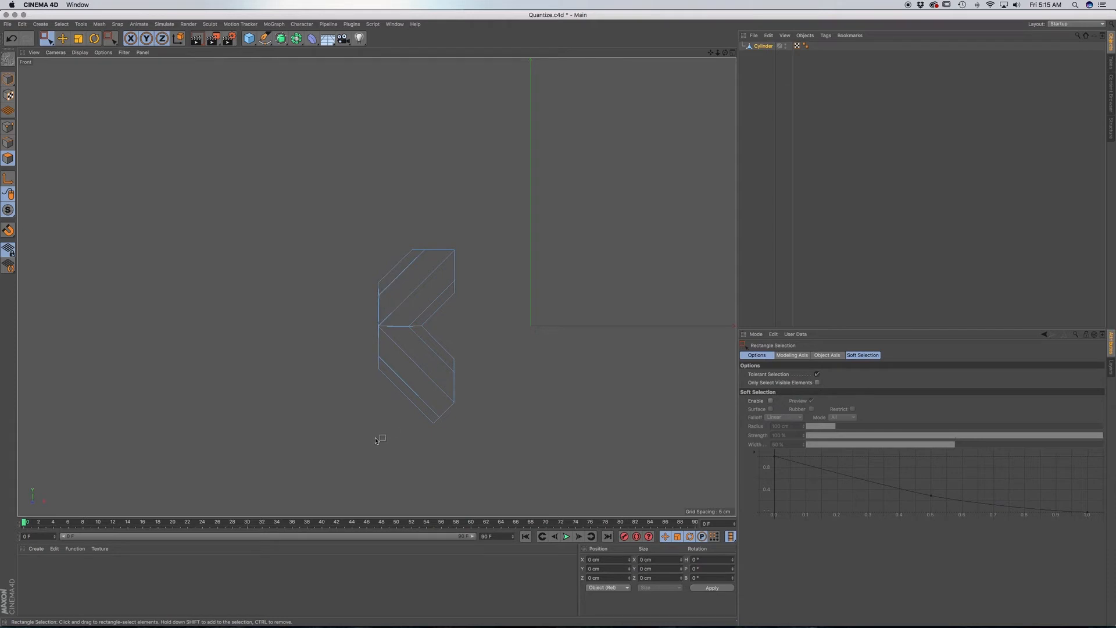
Remove the stray points left around the remaining half in point mode by running Optimize.
click(8, 127)
right_click(197, 347)
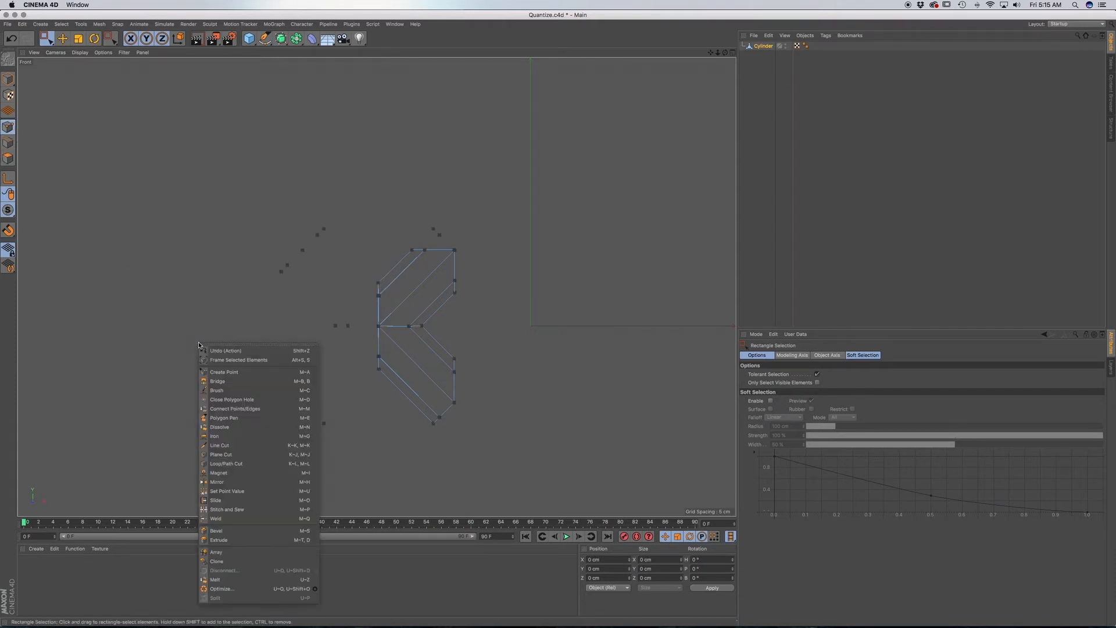
click(261, 589)
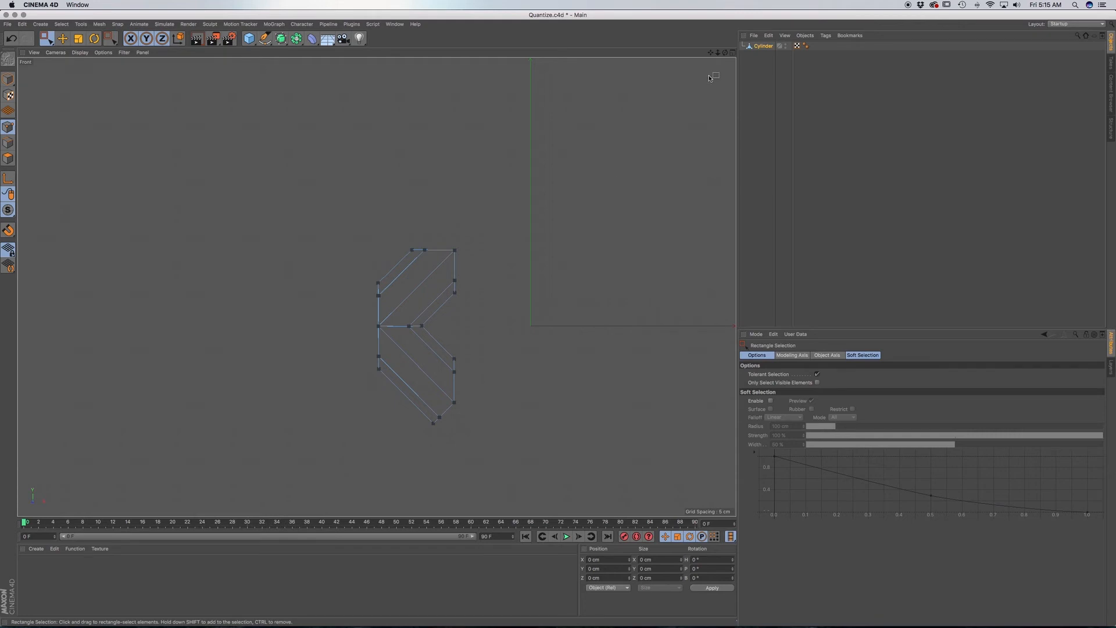
Create a Symmetry object mirroring across the ZY plane and make Cylinder its child.
click(764, 47)
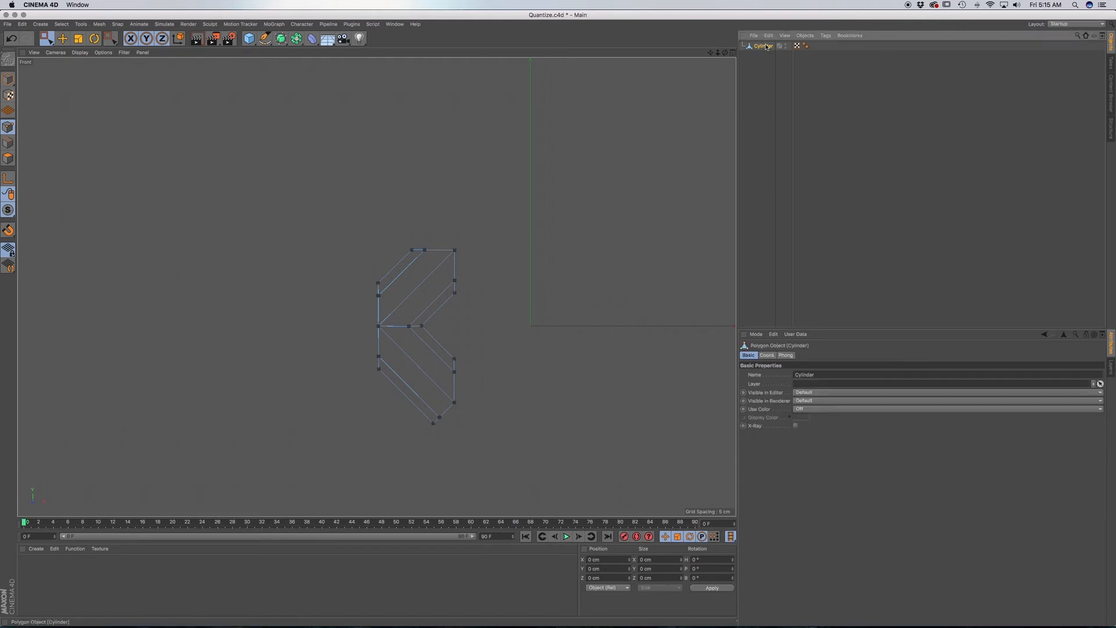
click(297, 40)
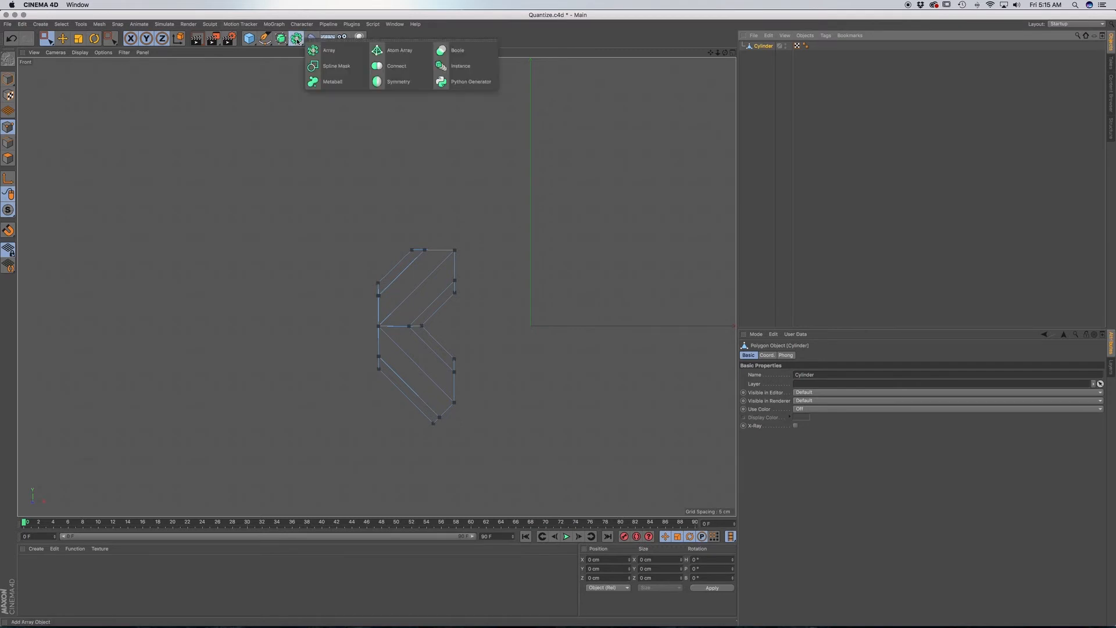
click(399, 82)
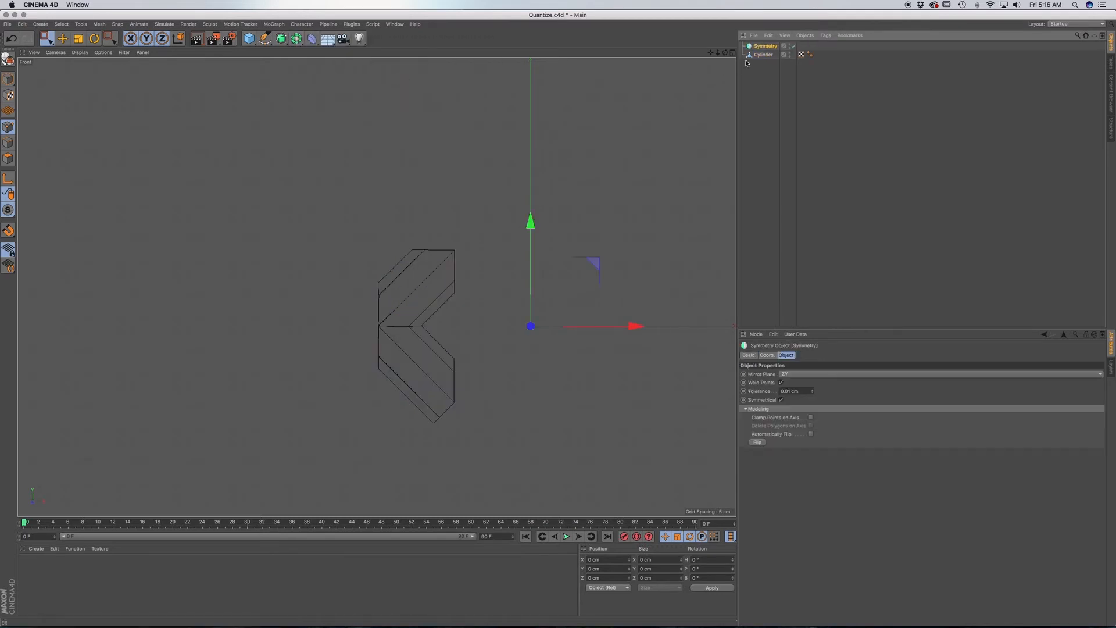
drag(762, 53, 762, 48)
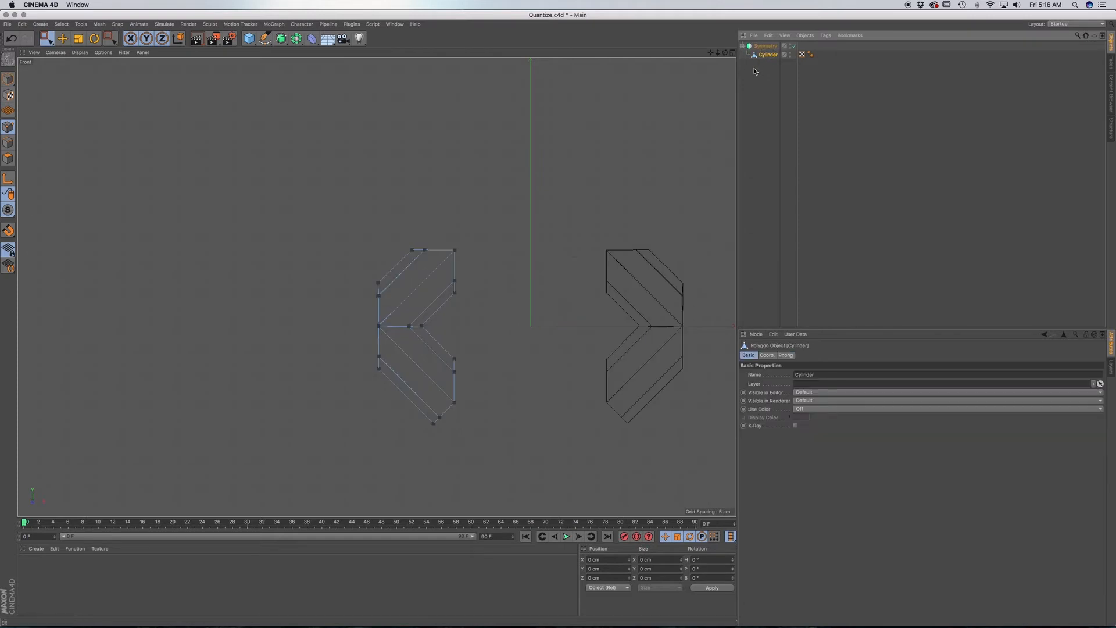
Move the Cylinder half along X in model mode until it meets its mirrored copy at the mirror plane.
click(46, 39)
click(8, 78)
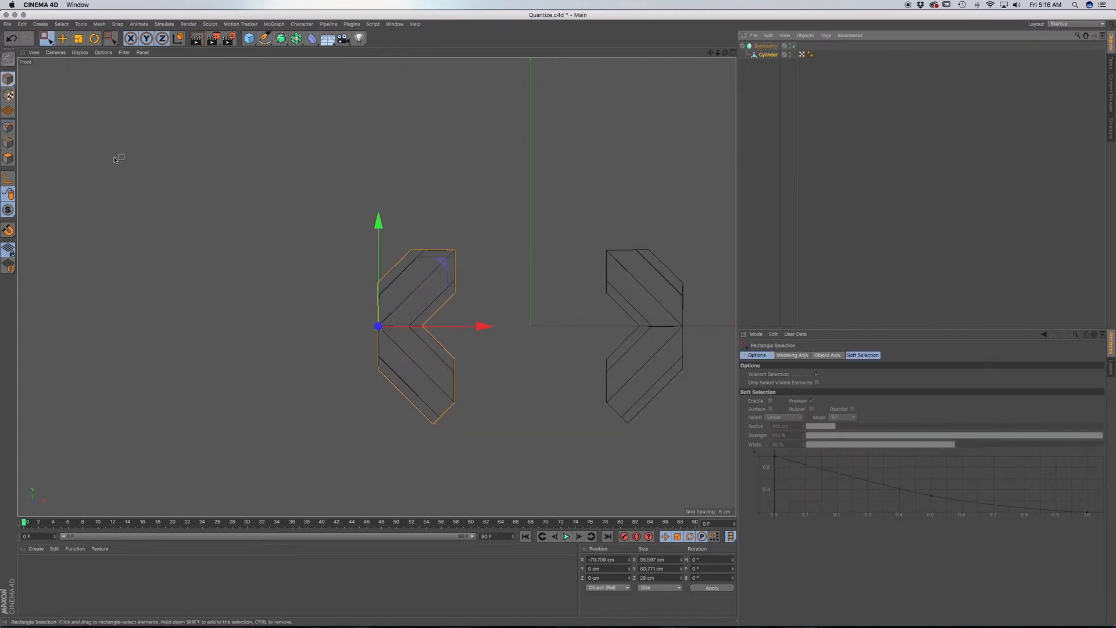
key(F1)
scroll(366, 248, down, 5)
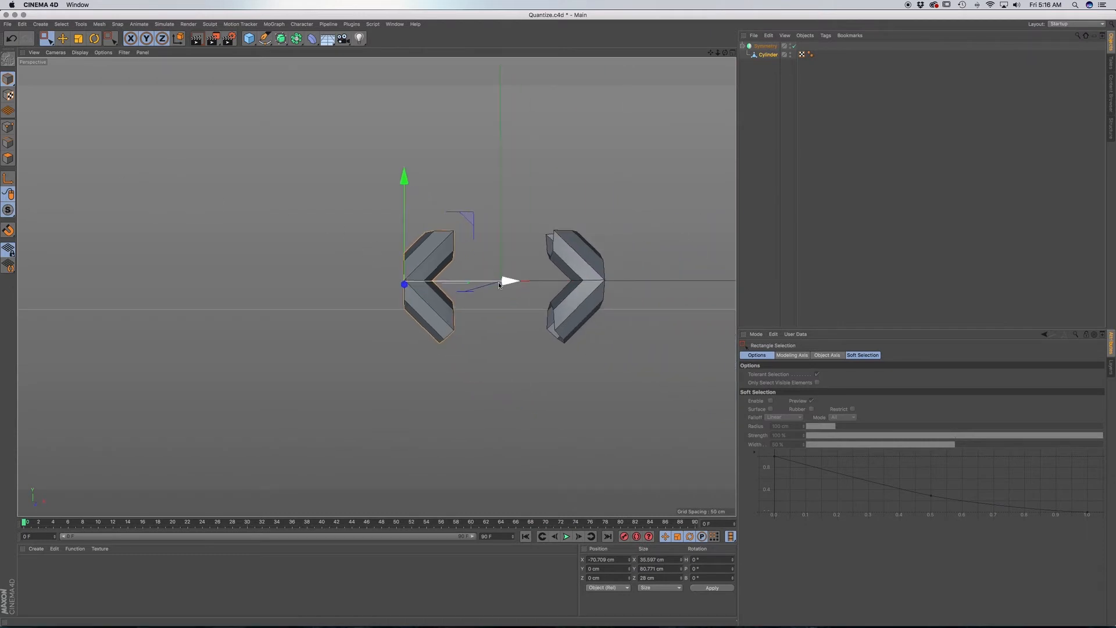
drag(509, 283, 610, 280)
scroll(511, 275, up, 6)
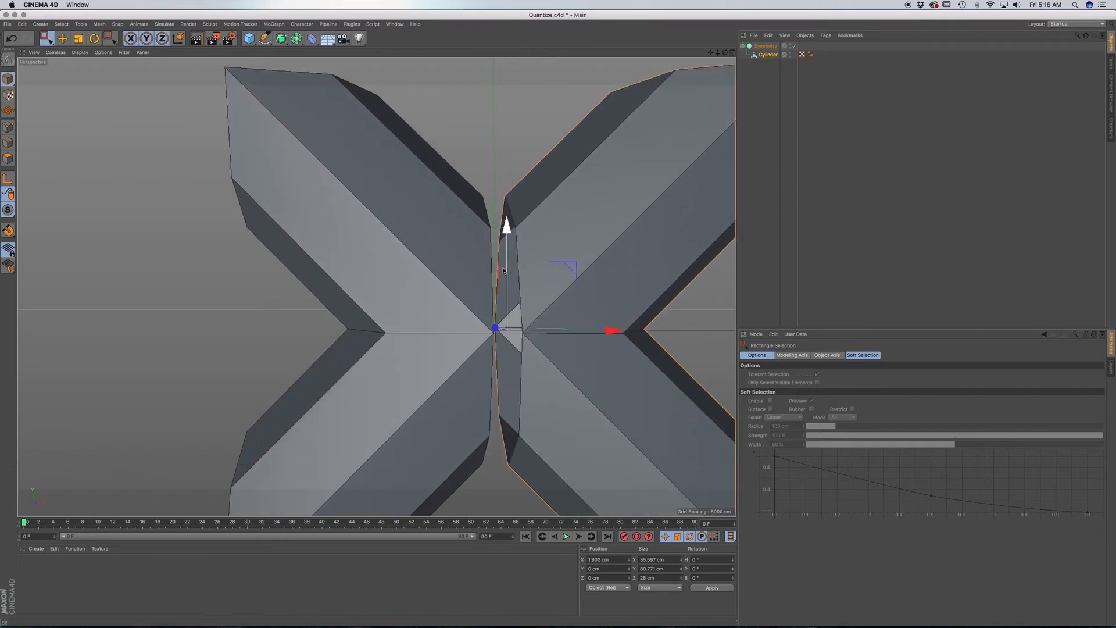
drag(609, 330, 603, 336)
Fine-tune the Cylinder half's X position to 0.28 cm so its seam lines up closely with the mirror plane.
key(F3)
key(F4)
scroll(531, 308, up, 8)
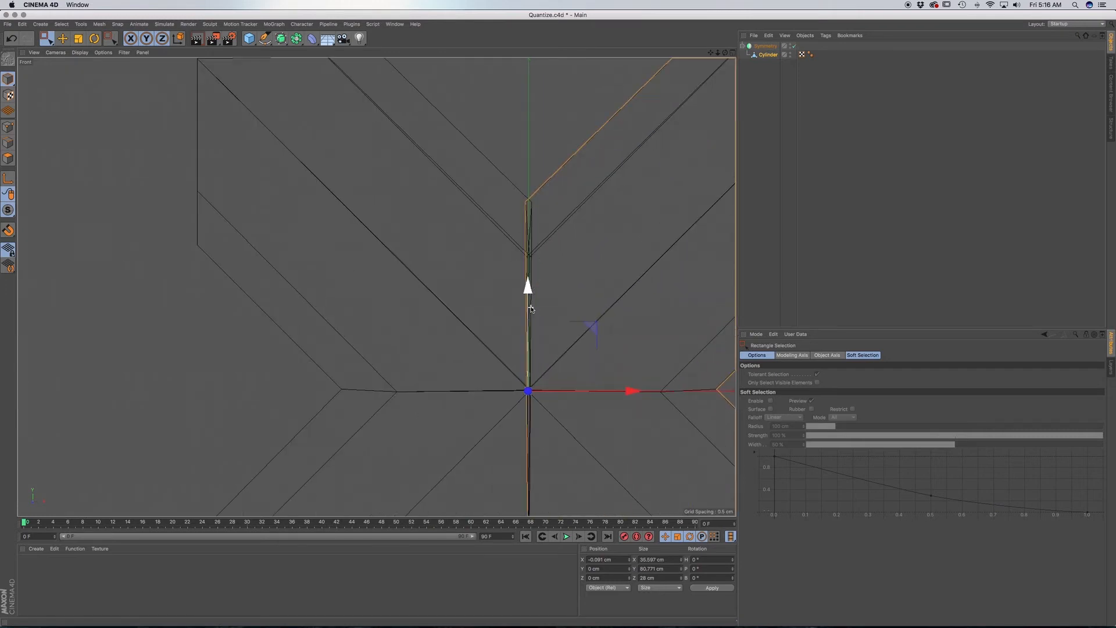
drag(632, 391, 635, 393)
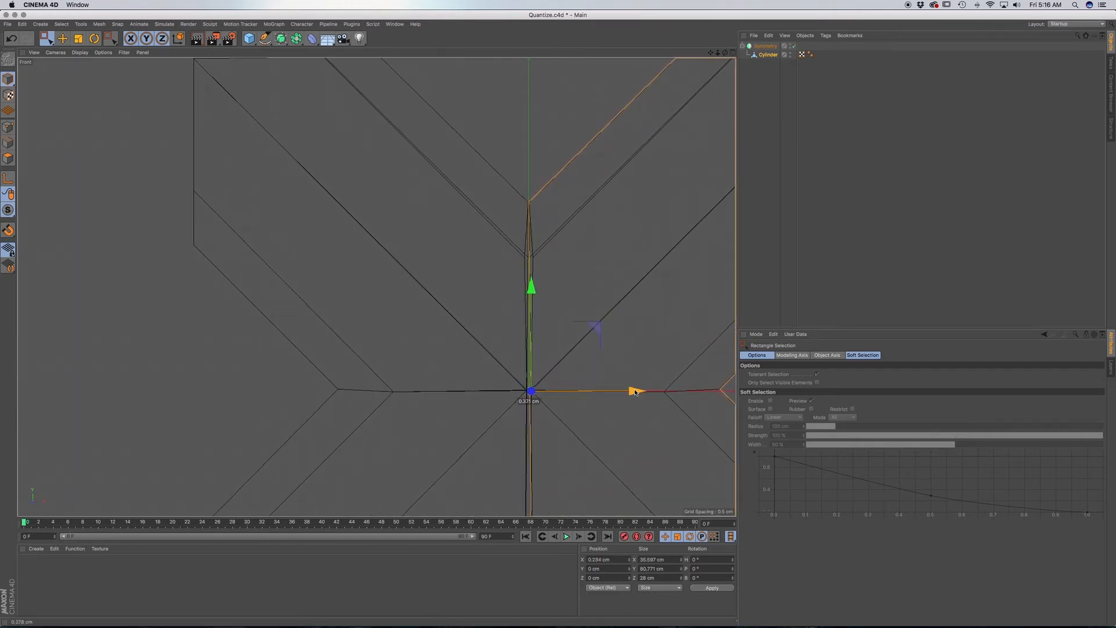
drag(635, 393, 636, 392)
key(F1)
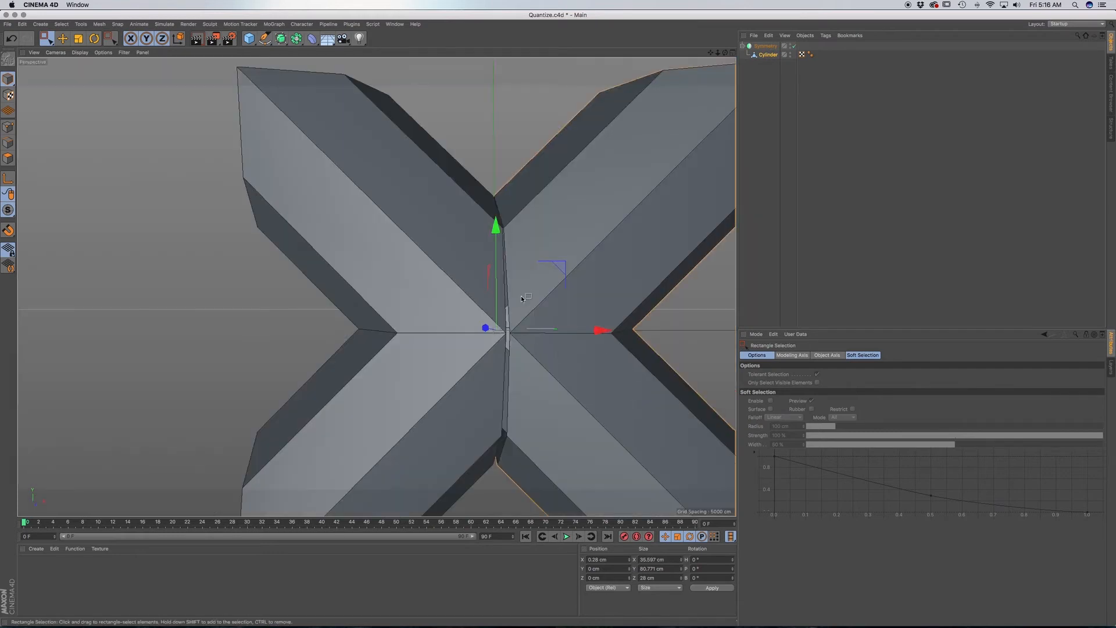
scroll(521, 297, down, 5)
alt+drag(528, 353, 525, 360)
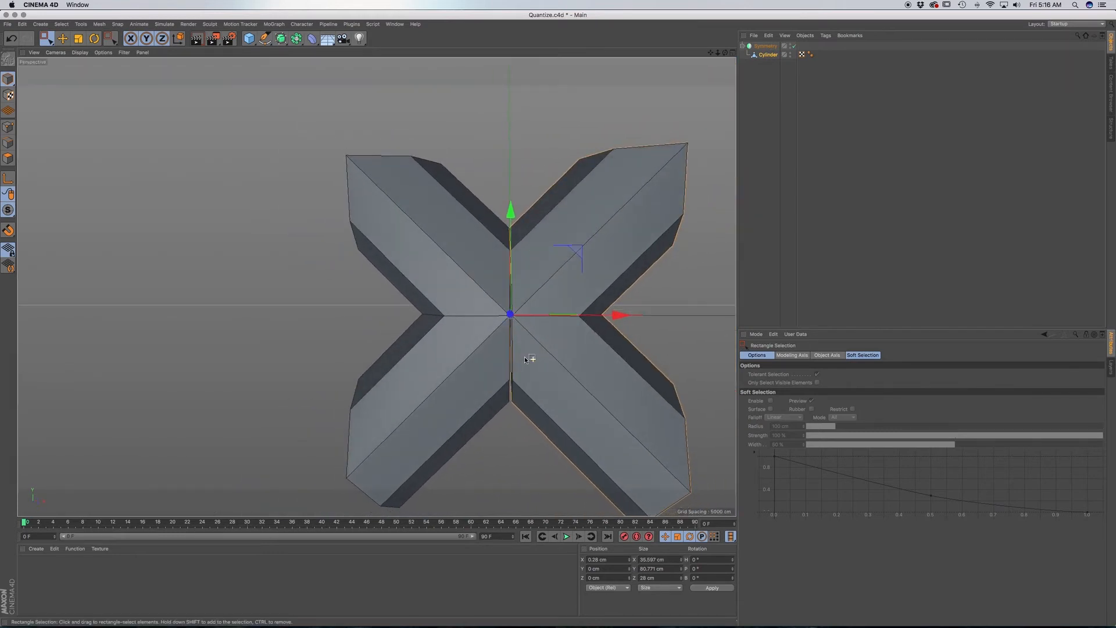
Set the X value of Cylinder's centre seam points to 0 cm in World coordinates with Set Point Value.
click(763, 55)
click(8, 126)
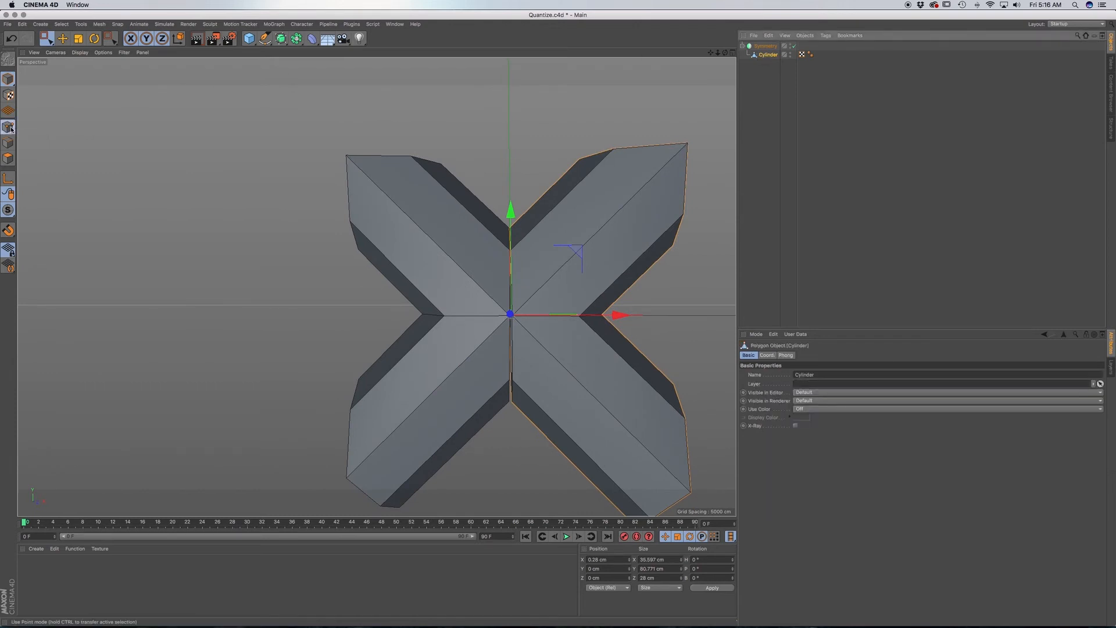
scroll(513, 319, up, 5)
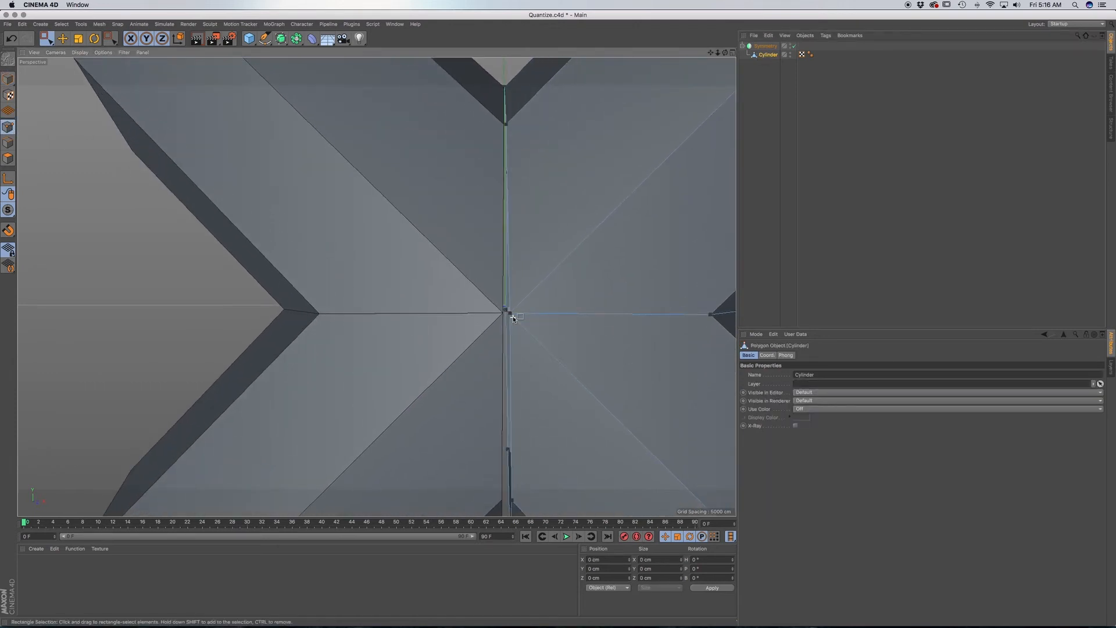
scroll(513, 319, down, 7)
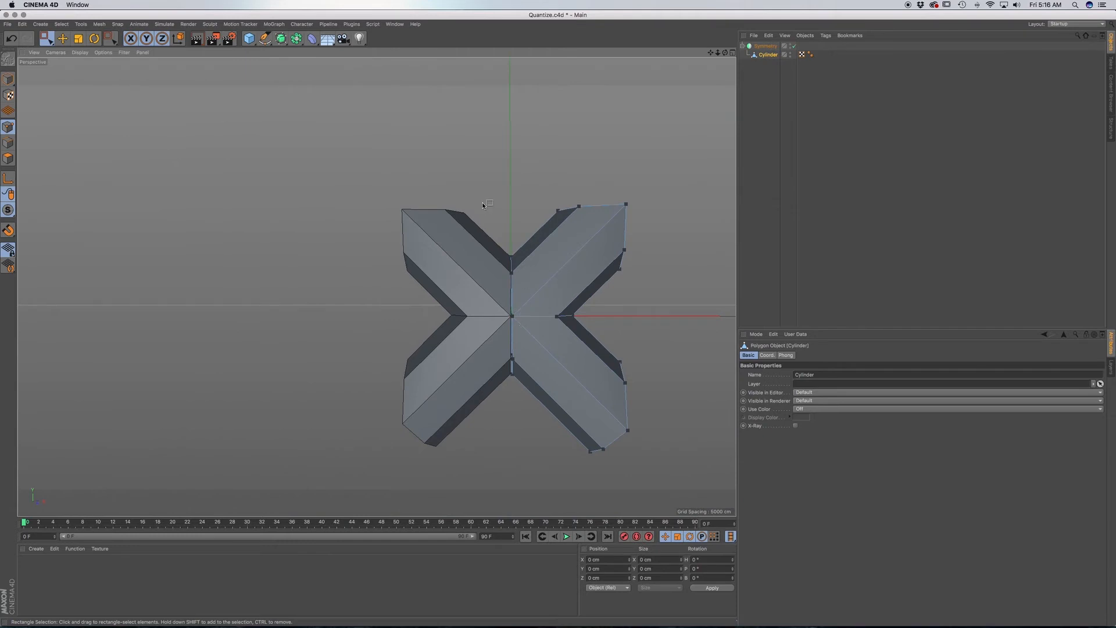
drag(494, 219, 524, 434)
alt+drag(505, 335, 505, 302)
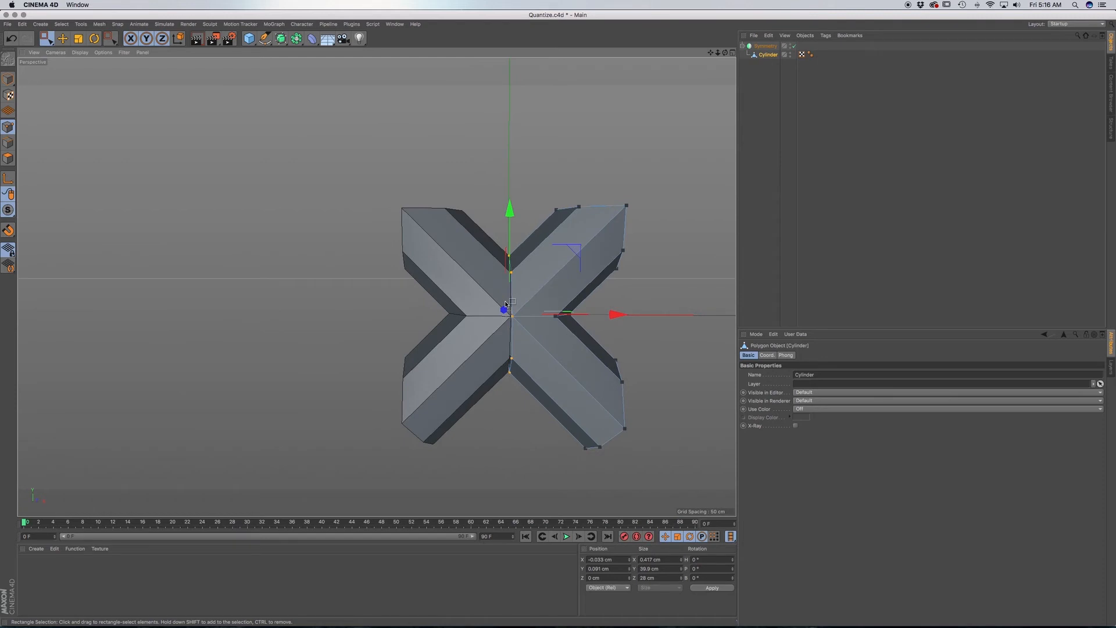
right_click(684, 254)
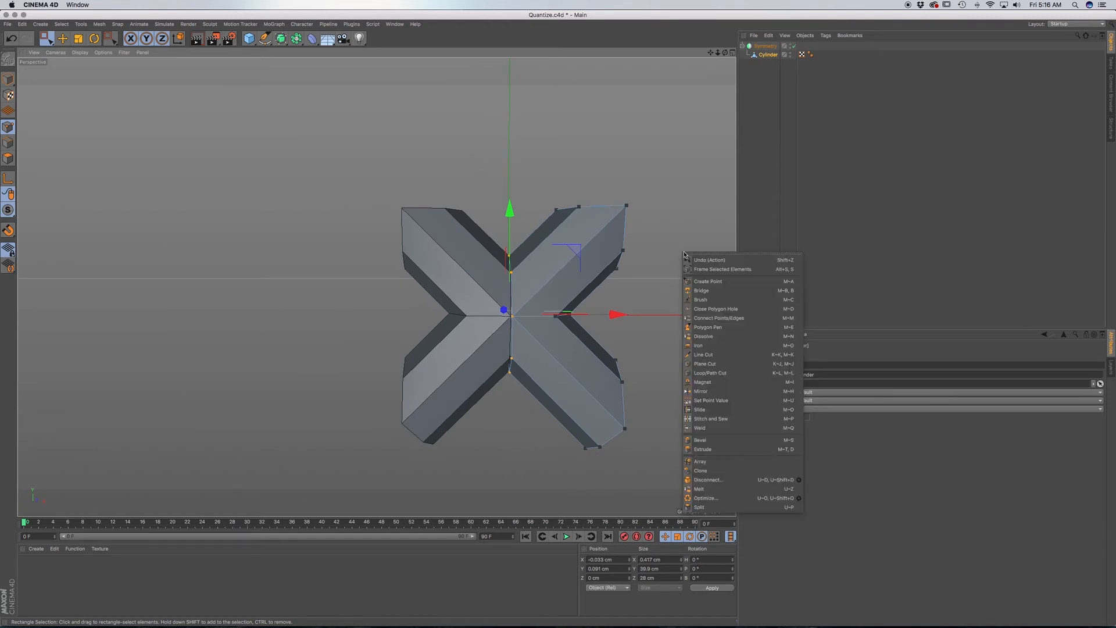
click(724, 404)
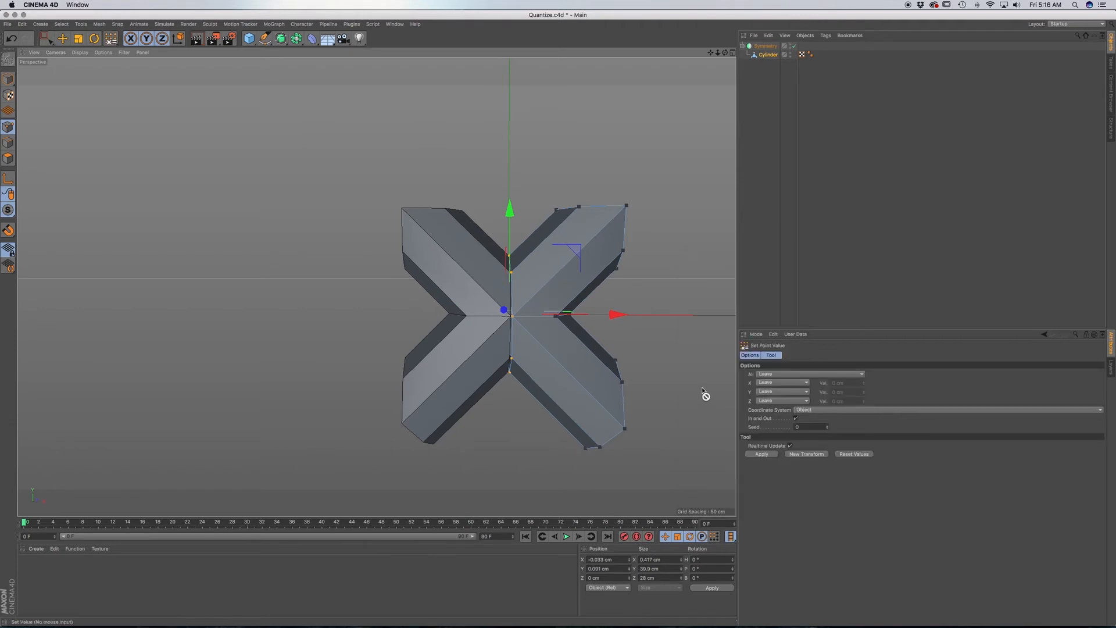
click(771, 383)
click(771, 400)
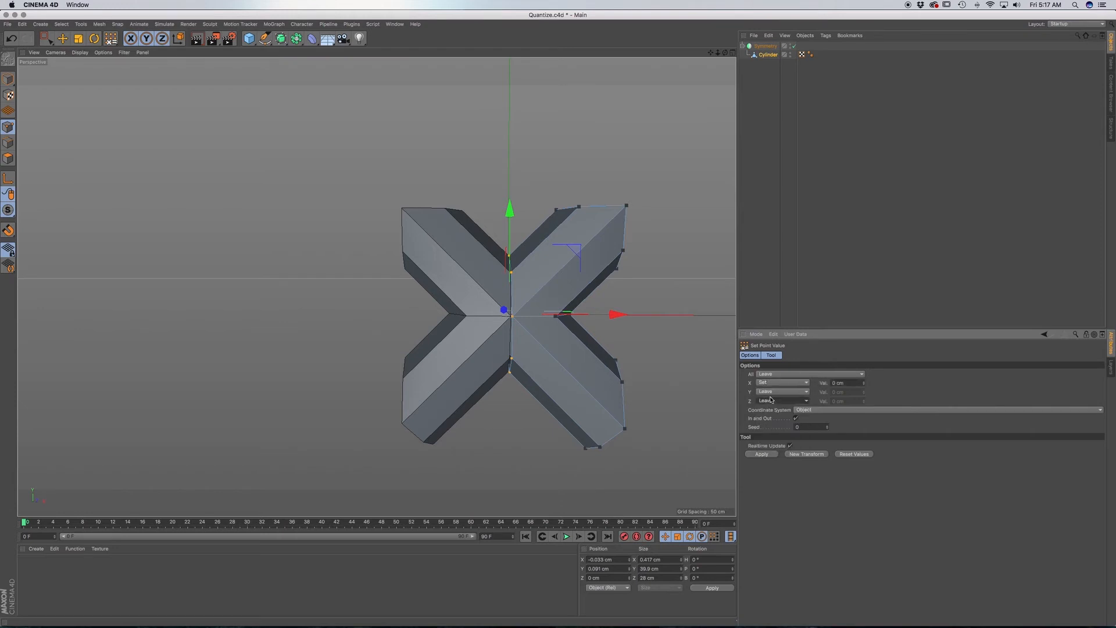
click(802, 410)
click(805, 429)
click(762, 454)
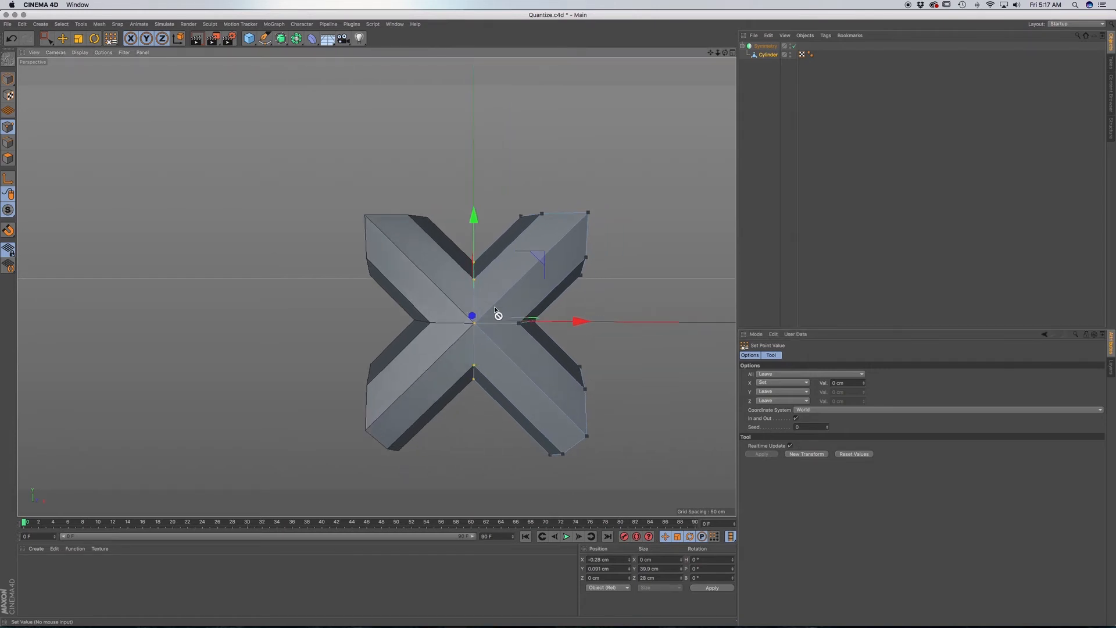
mouse_move(486, 304)
alt+mouse_down()
mouse_move(678, 311)
mouse_move(476, 308)
mouse_move(486, 291)
alt+mouse_up()
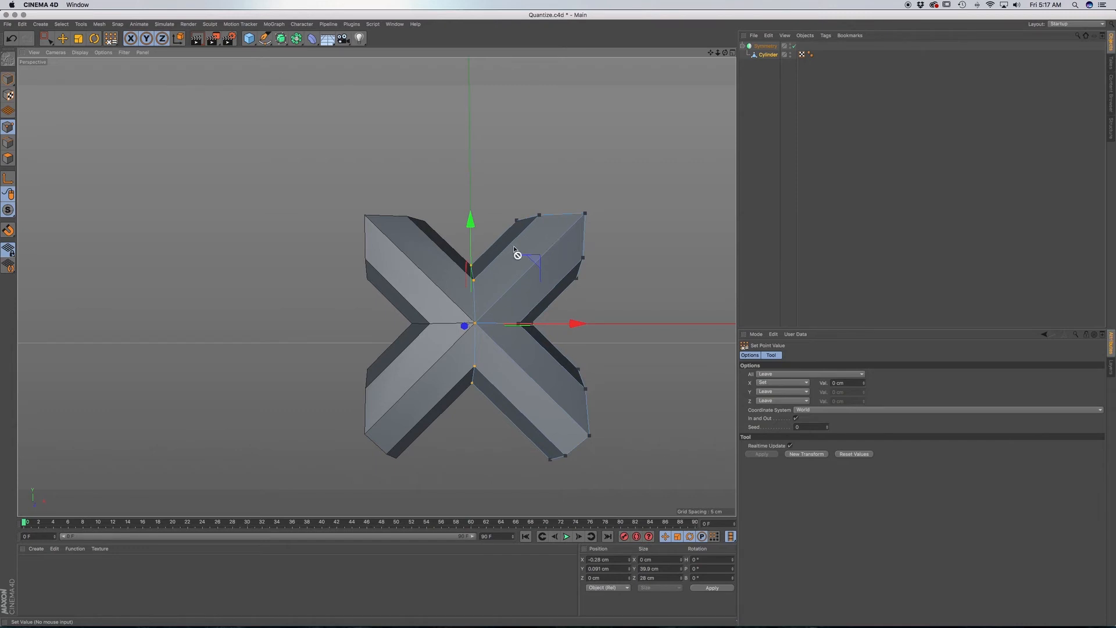
alt+middle_drag(514, 257, 453, 254)
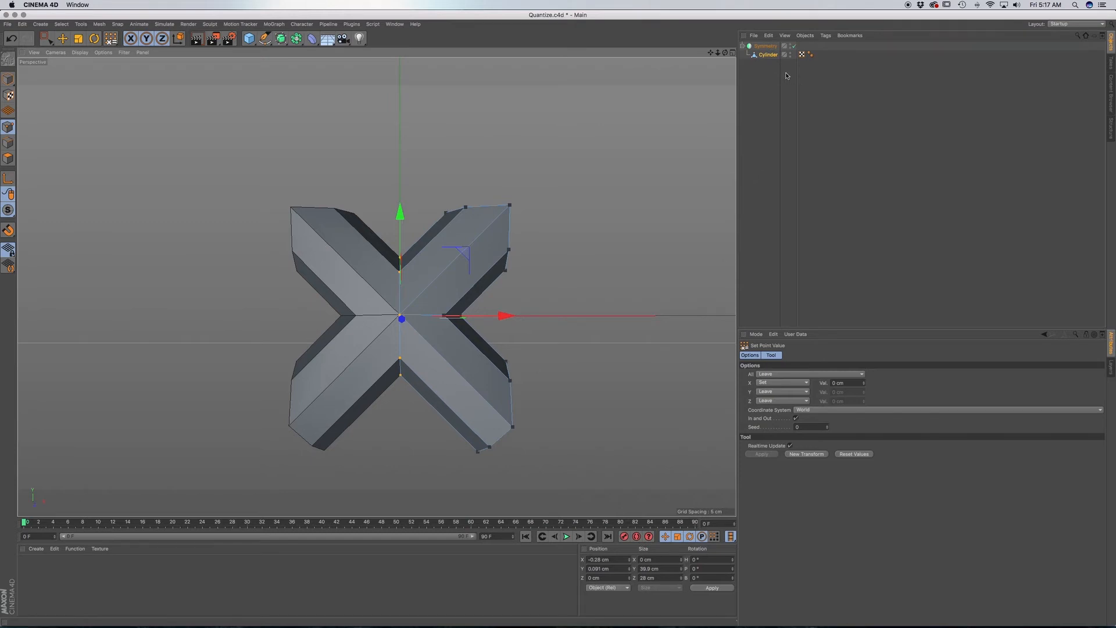
Convert the Symmetry object to editable geometry and keep only its Cylinder mesh, removing the leftover Symmetry null.
click(766, 46)
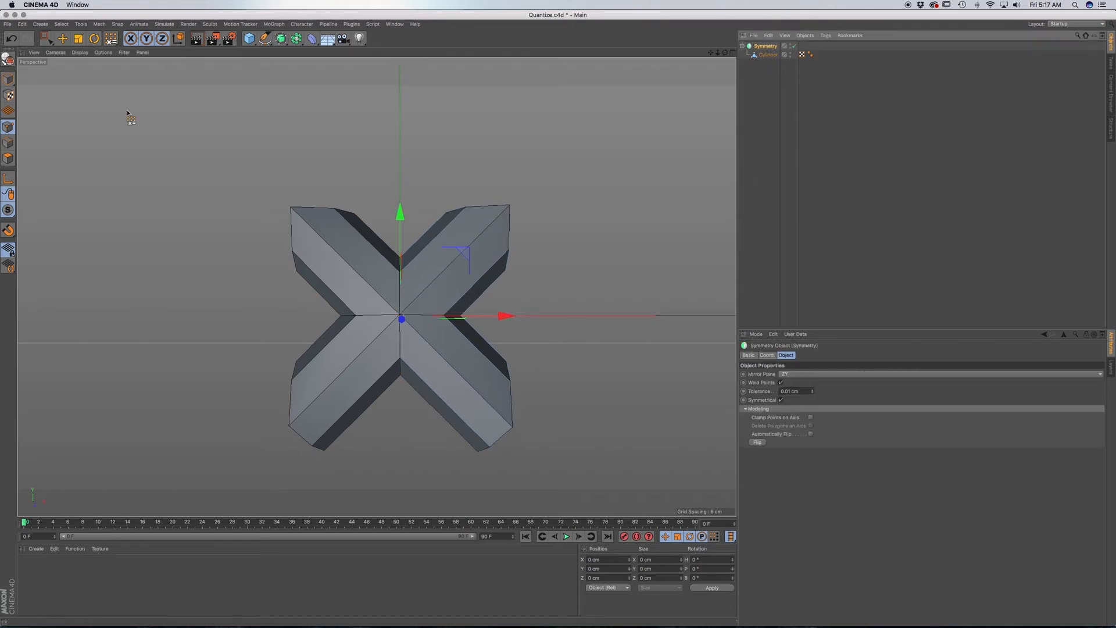
click(8, 58)
click(742, 46)
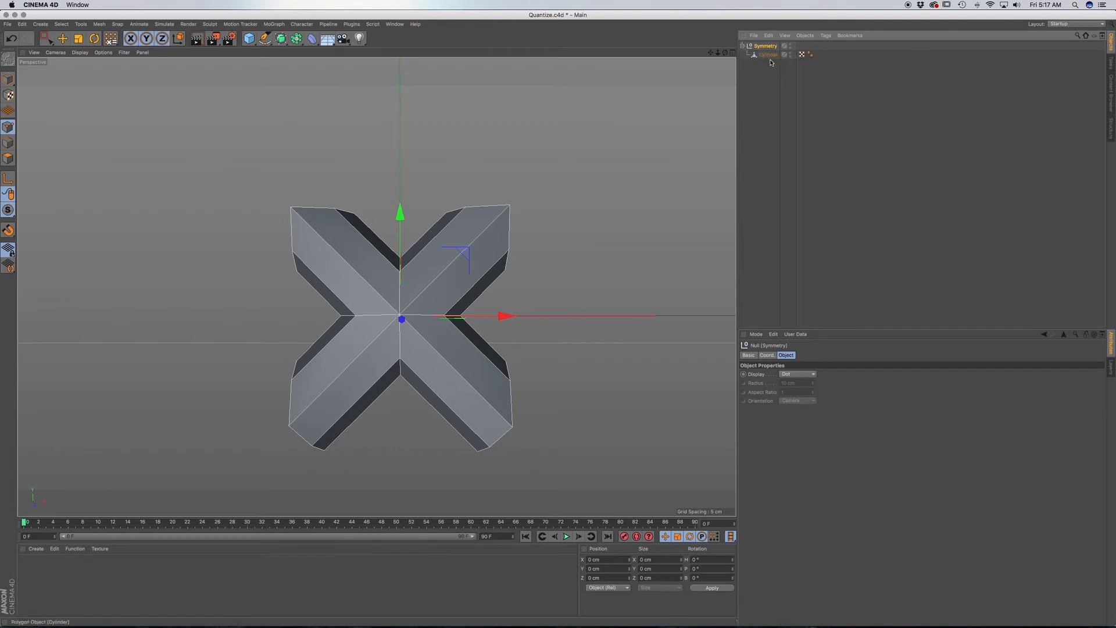
click(764, 55)
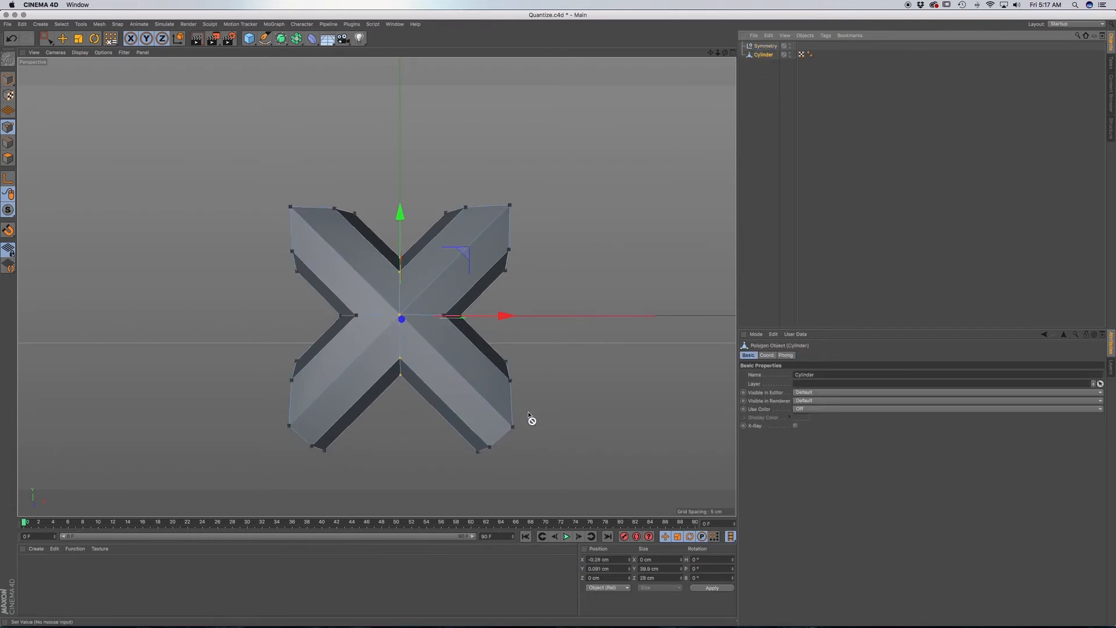
click(766, 47)
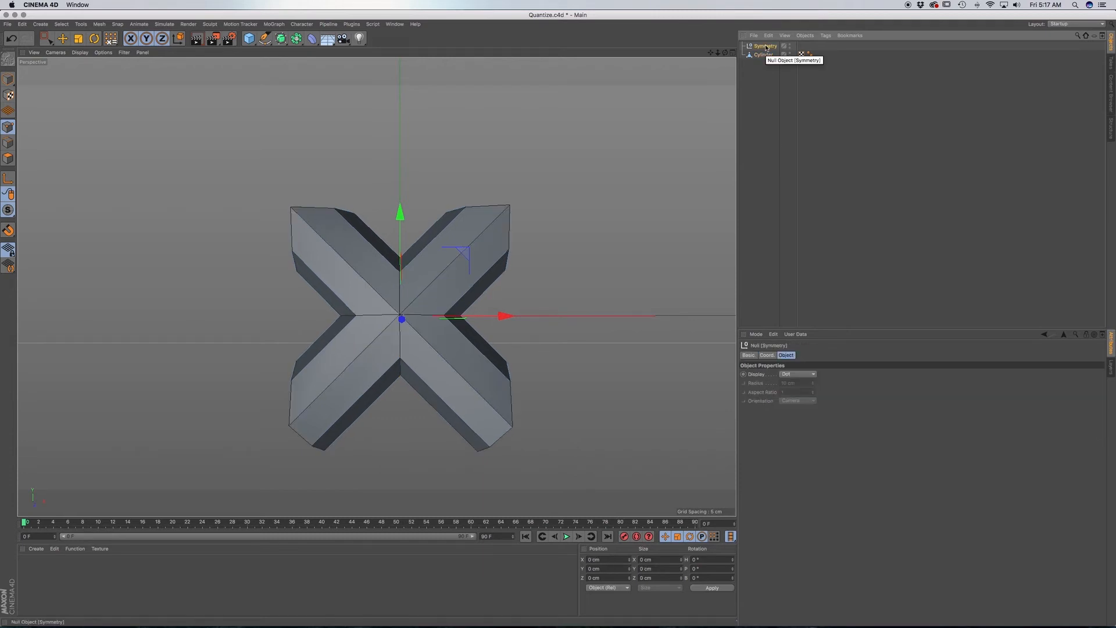
key(c)
click(763, 46)
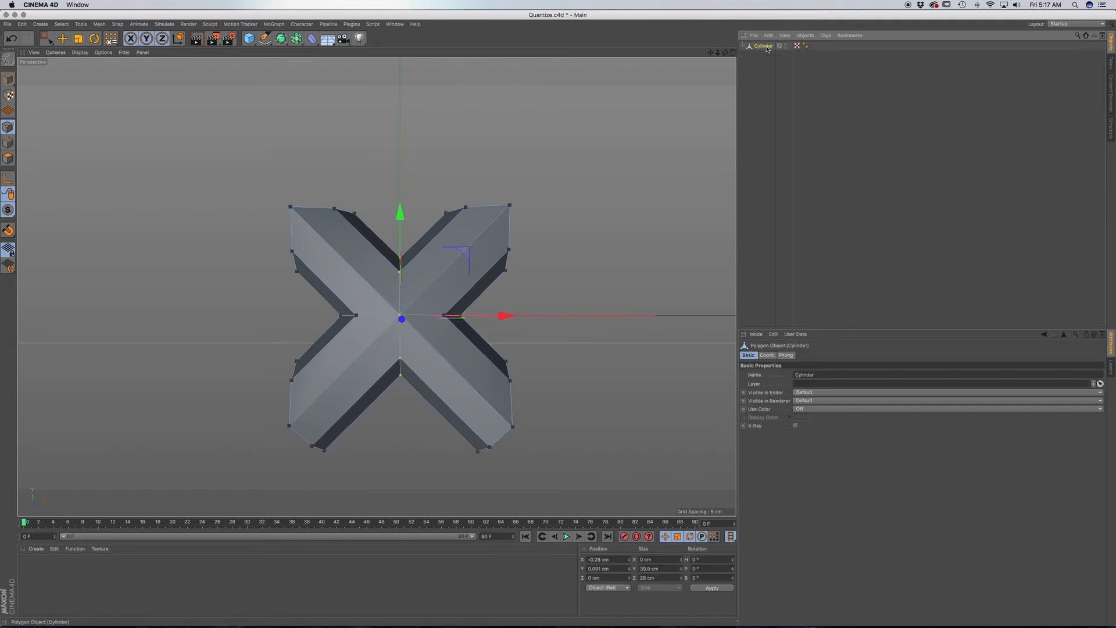
Delete the lower half of the X-shaped Cylinder, selecting its polygons by rectangle in the Front view.
click(8, 158)
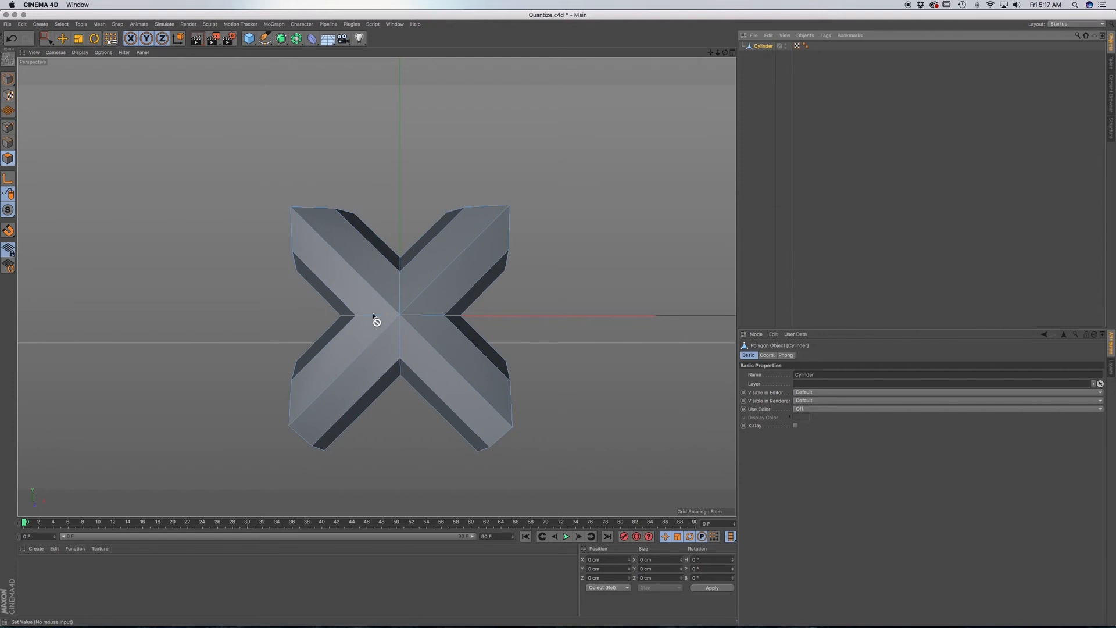
key(F4)
scroll(414, 314, down, 5)
mouse_move(46, 38)
mouse_down()
mouse_move(75, 51)
mouse_move(76, 65)
mouse_up()
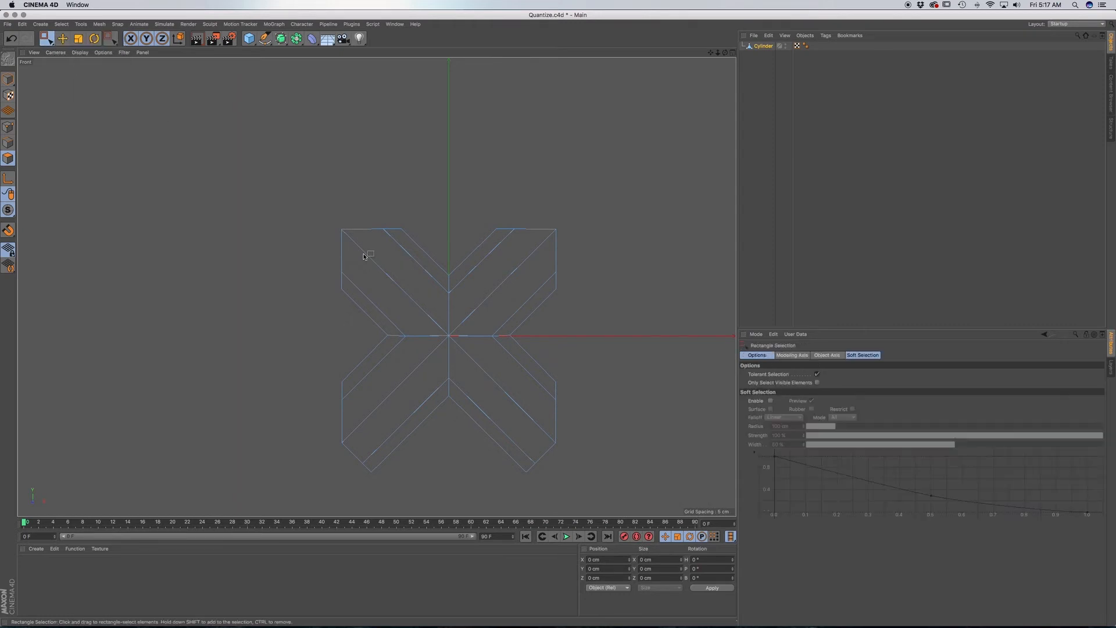
drag(591, 488, 308, 353)
key(Delete)
Remove the stray points left below the remaining V shape by running Optimize in point mode with no points selected.
click(9, 126)
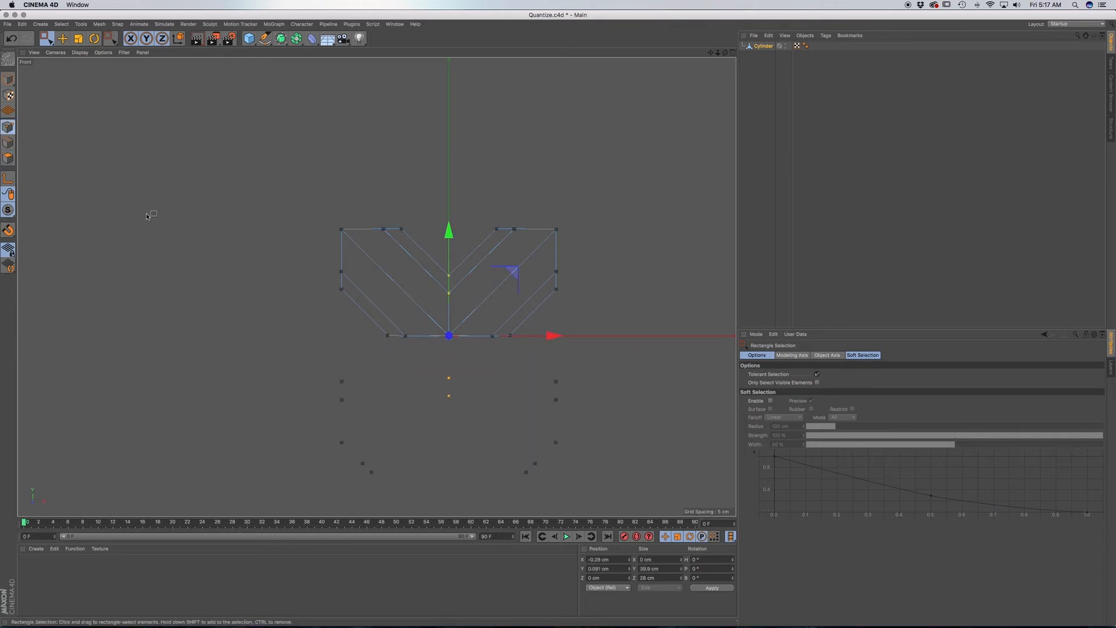
click(265, 303)
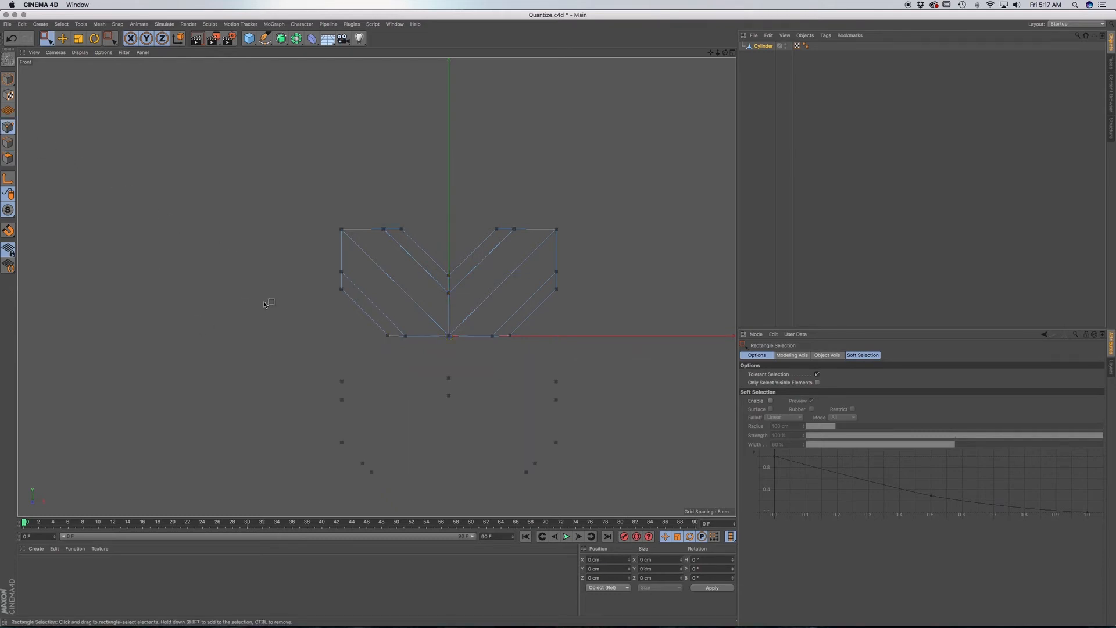
right_click(231, 277)
click(274, 525)
Create a new Symmetry object and make the V-shaped Cylinder its child.
click(296, 38)
click(391, 77)
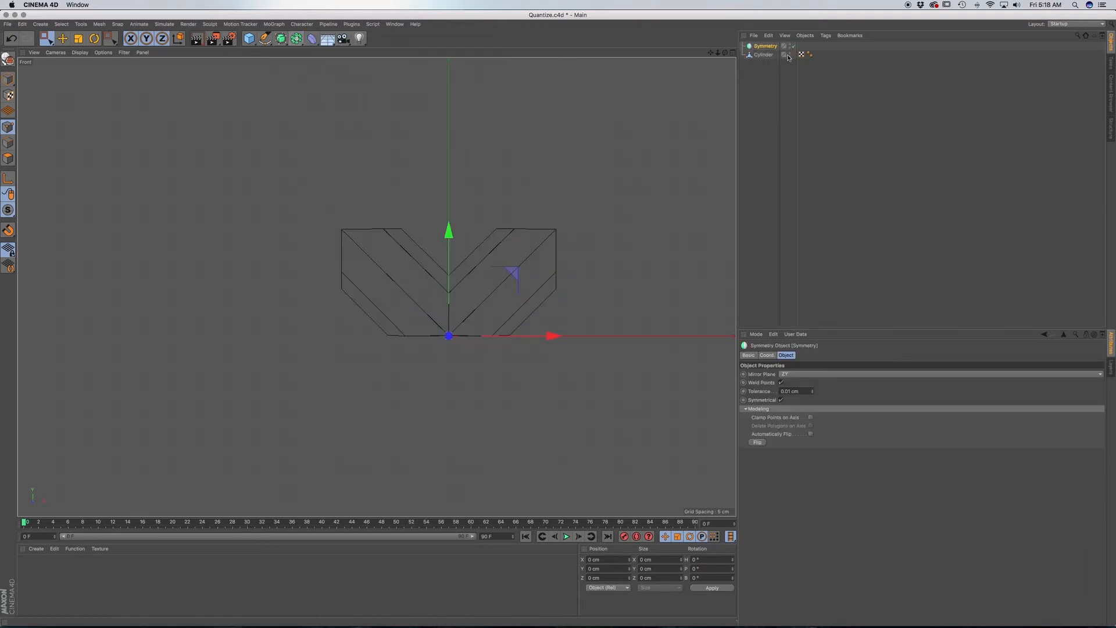
drag(761, 57, 763, 47)
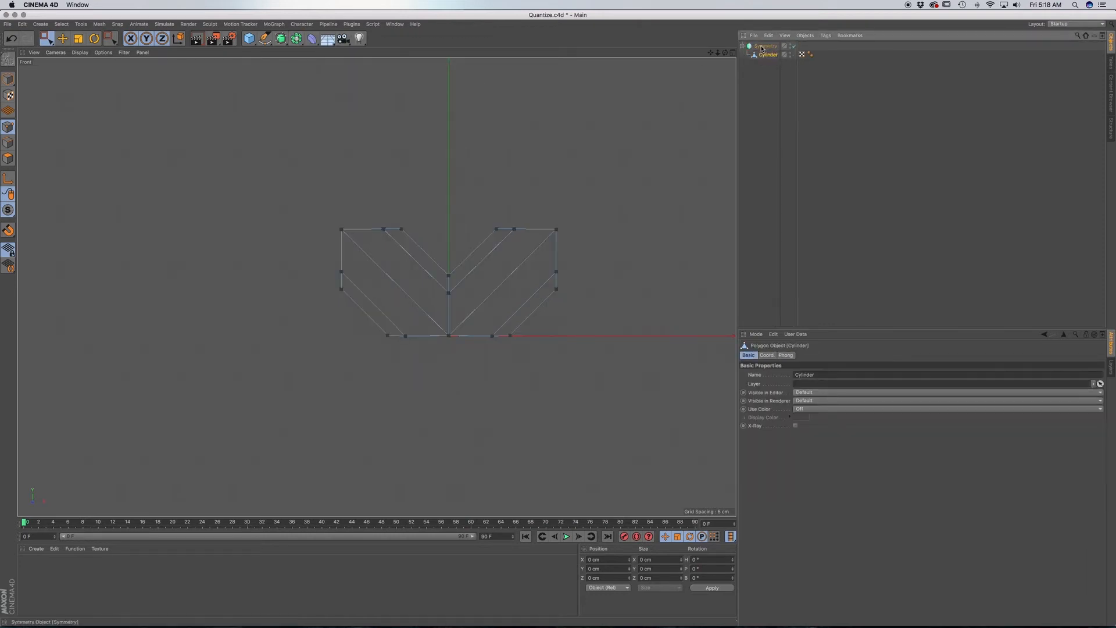
scroll(479, 185, down, 5)
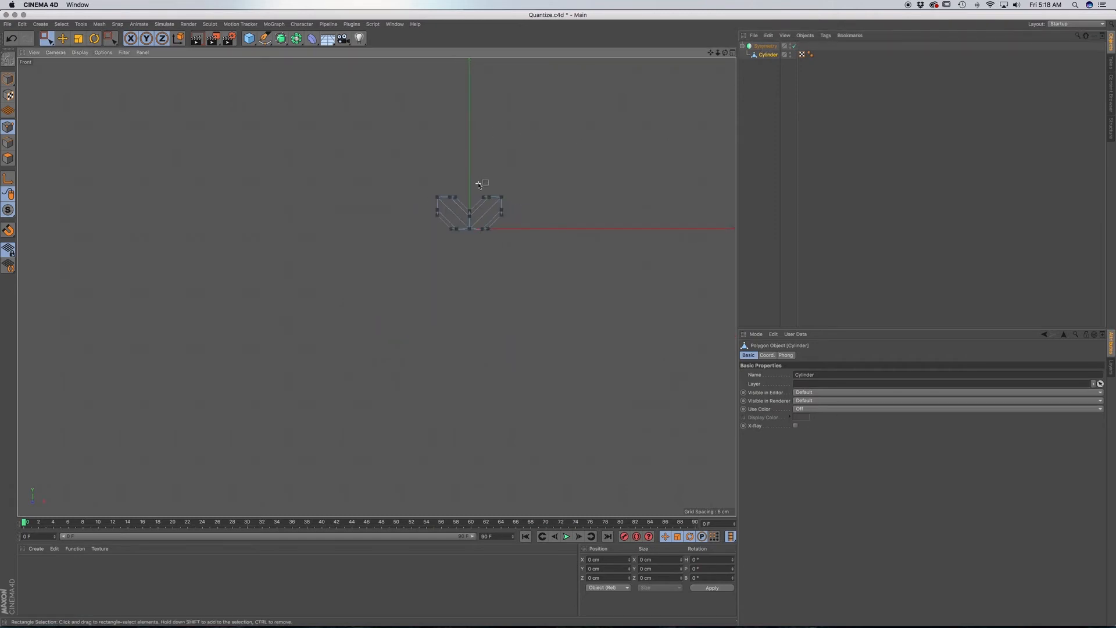
key(F1)
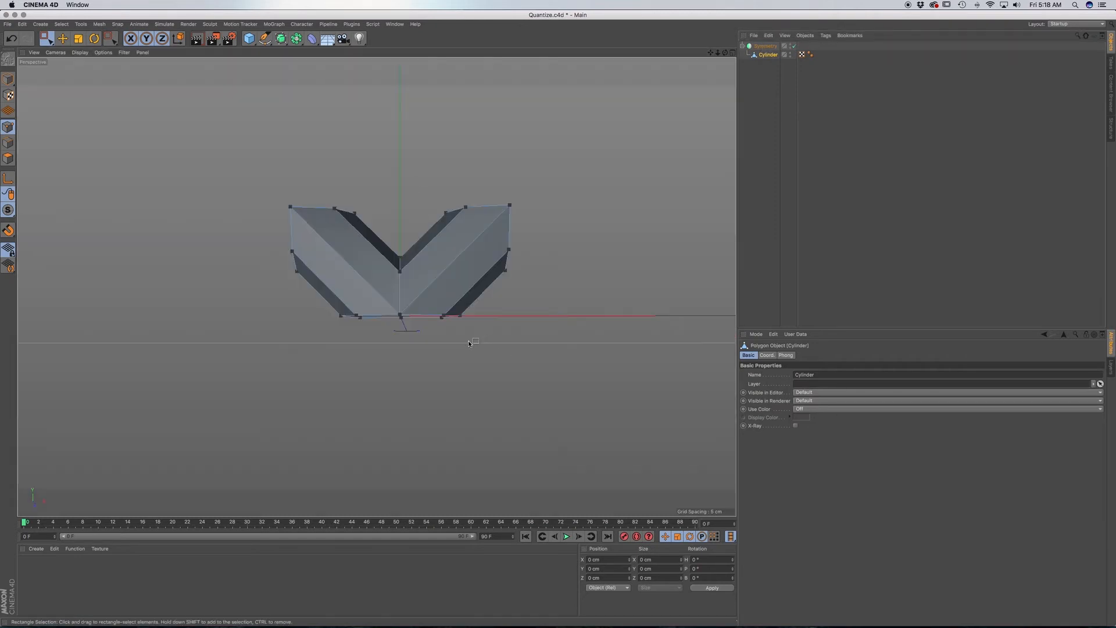
Set the Symmetry object's mirror plane to XZ and check the horizontal seam between the two halves.
click(766, 46)
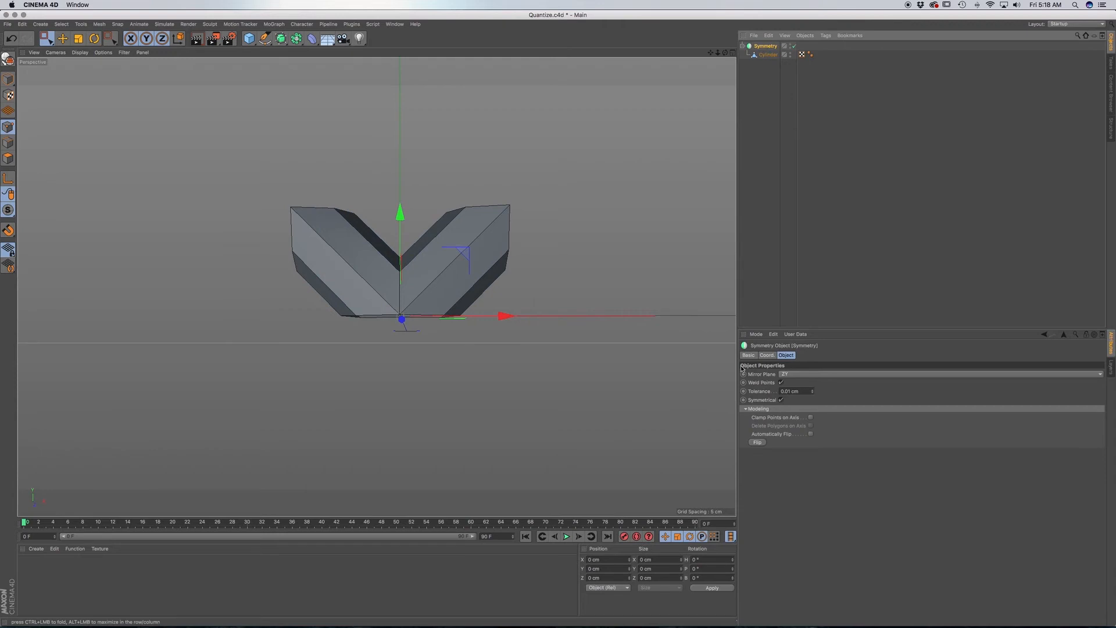
click(790, 376)
click(790, 375)
click(789, 391)
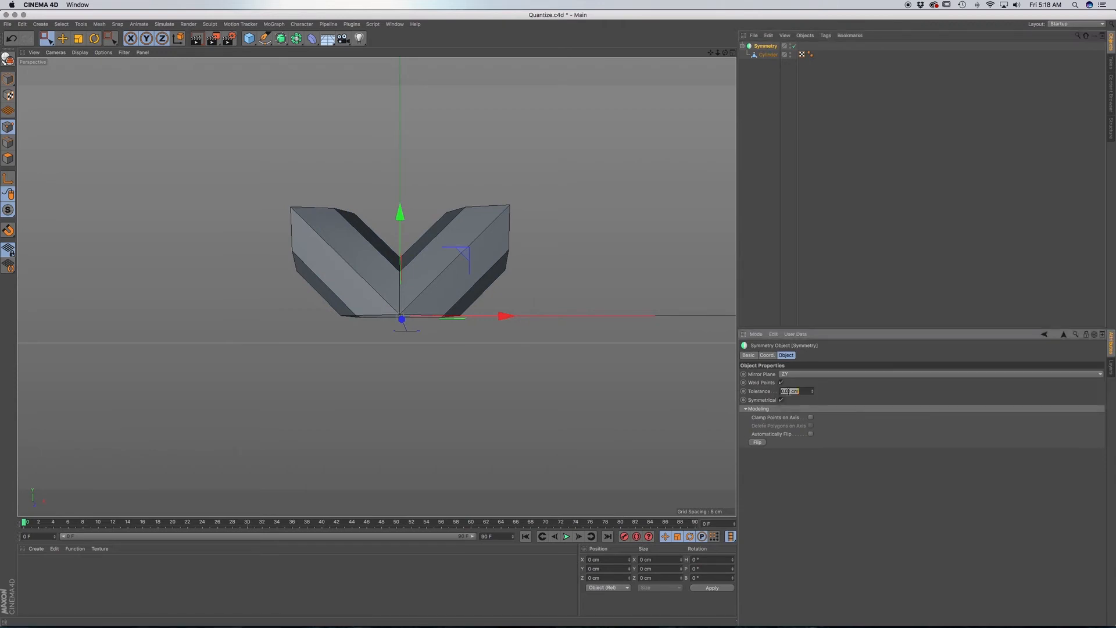
click(800, 375)
click(801, 384)
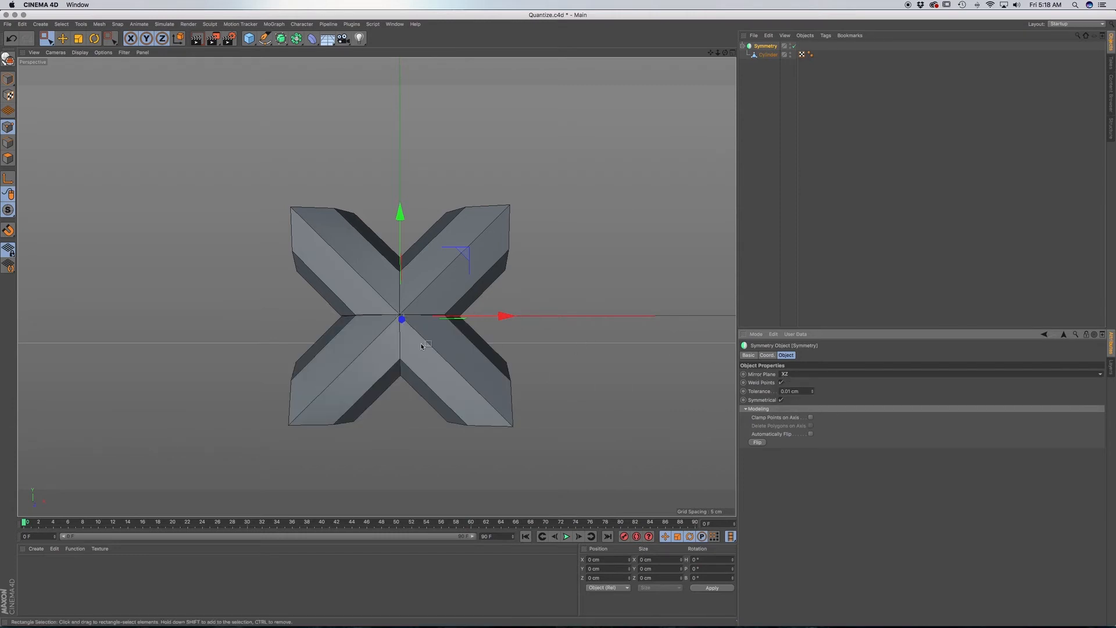
mouse_move(407, 344)
alt+mouse_down()
mouse_move(434, 351)
mouse_move(371, 336)
mouse_move(401, 319)
mouse_move(395, 345)
mouse_move(405, 328)
mouse_move(391, 333)
alt+mouse_up()
scroll(402, 317, up, 8)
scroll(402, 315, up, 4)
scroll(396, 320, down, 6)
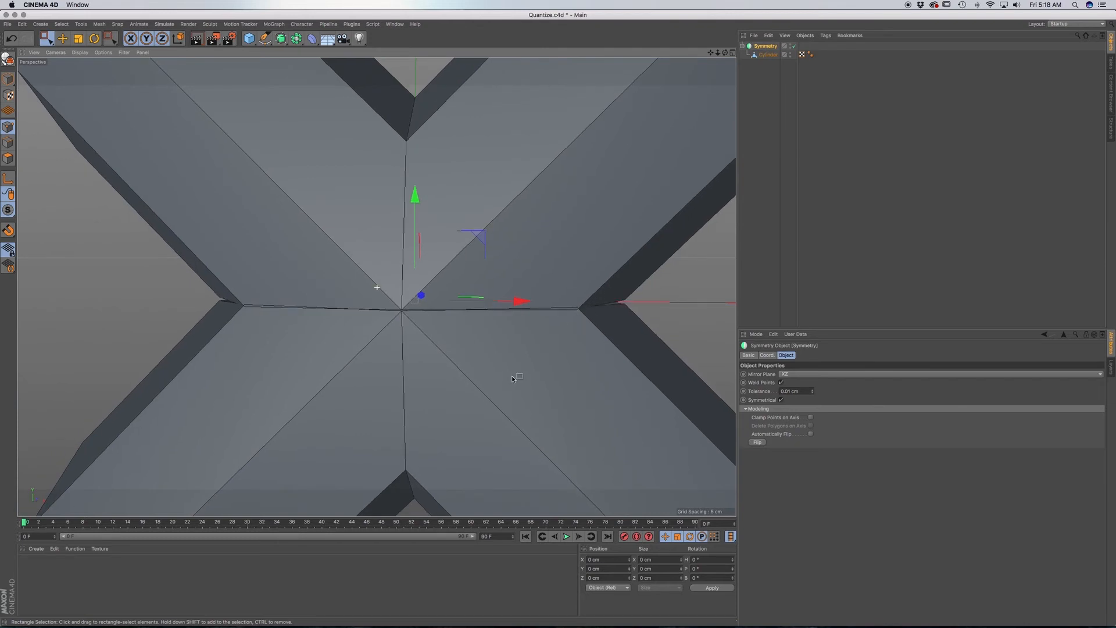
scroll(537, 393, down, 6)
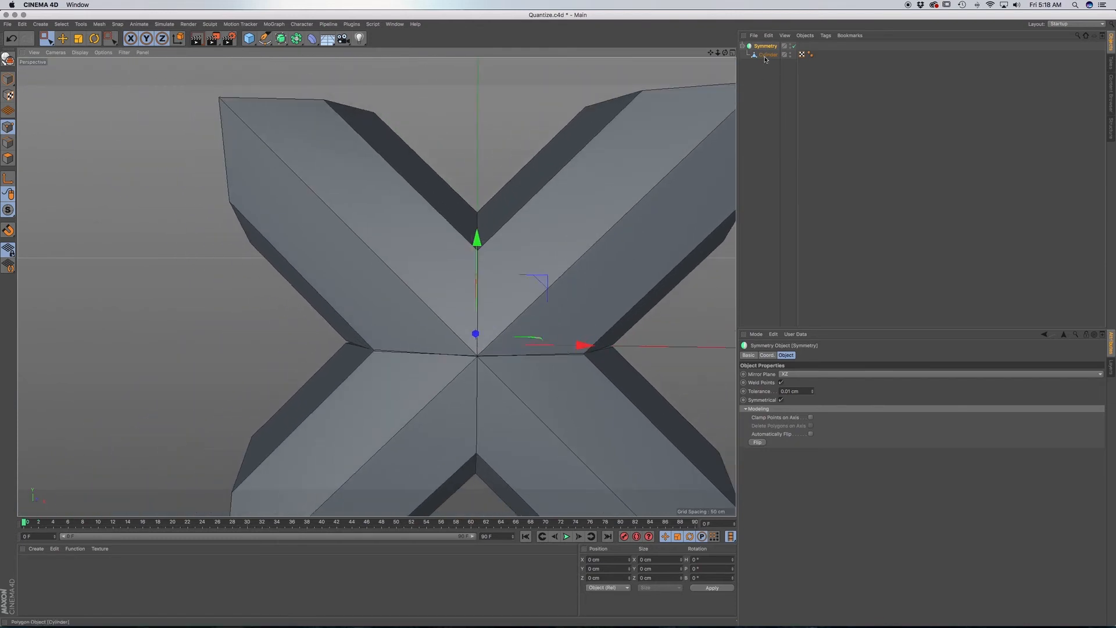
Rectangle-select the V-shaped Cylinder's points along the horizontal seam, using the Front view.
click(766, 47)
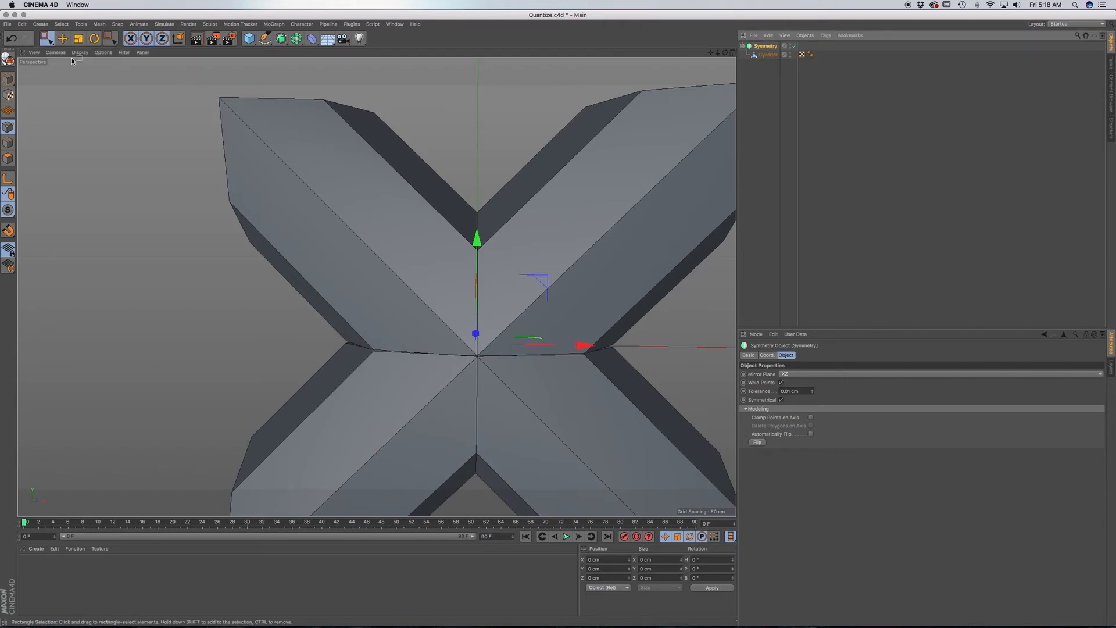
click(46, 39)
click(768, 55)
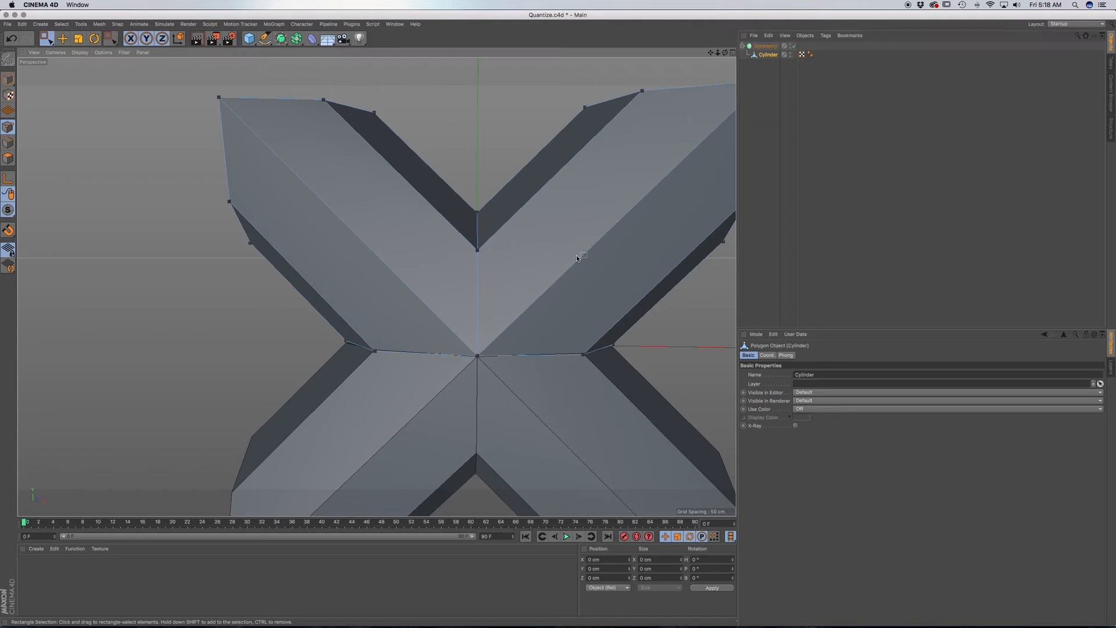
alt+middle_drag(577, 256, 473, 264)
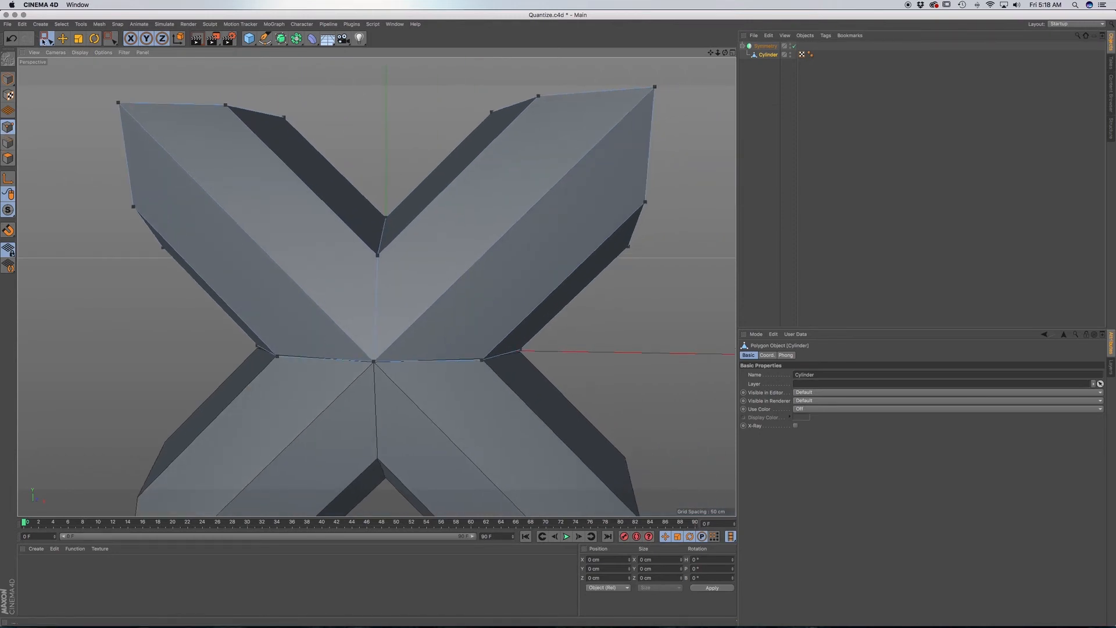
drag(590, 415, 165, 329)
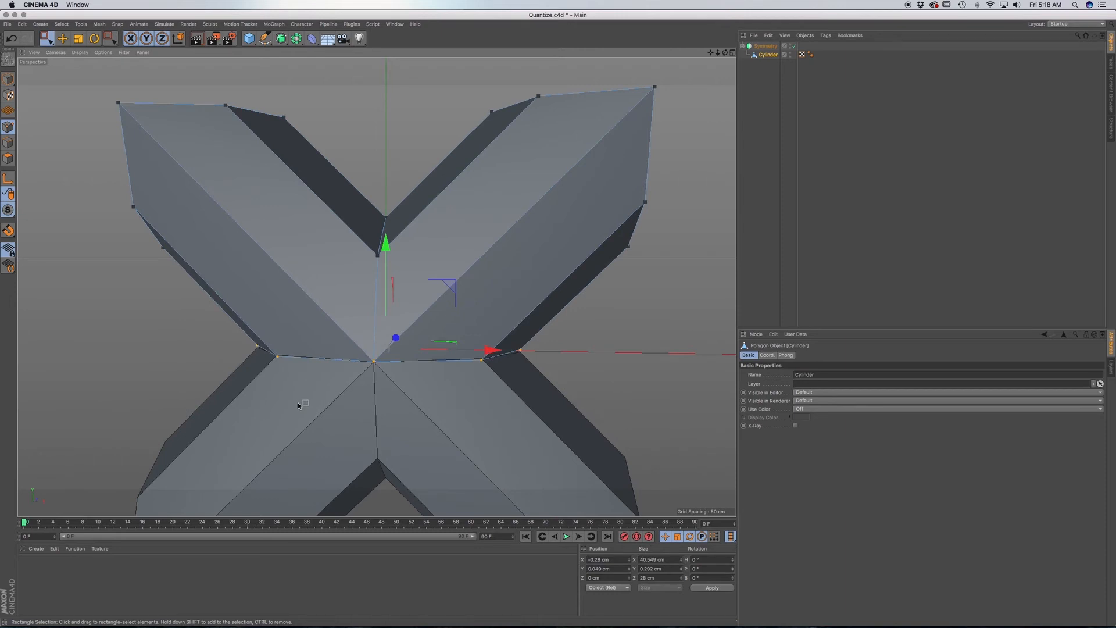
key(F4)
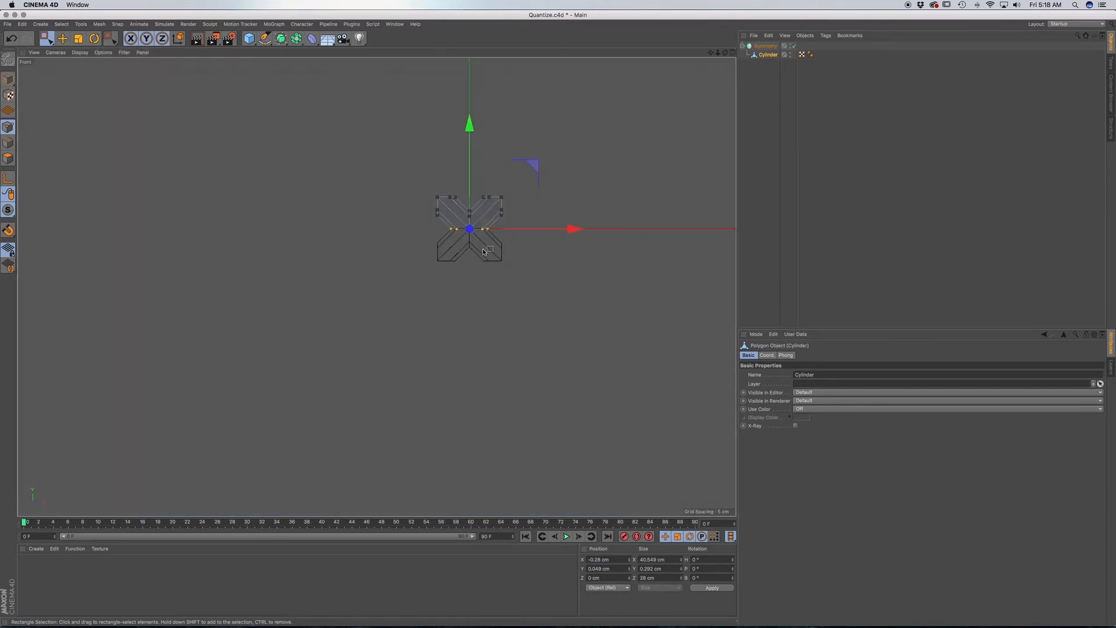
scroll(483, 251, up, 5)
middle_drag(474, 237, 472, 339)
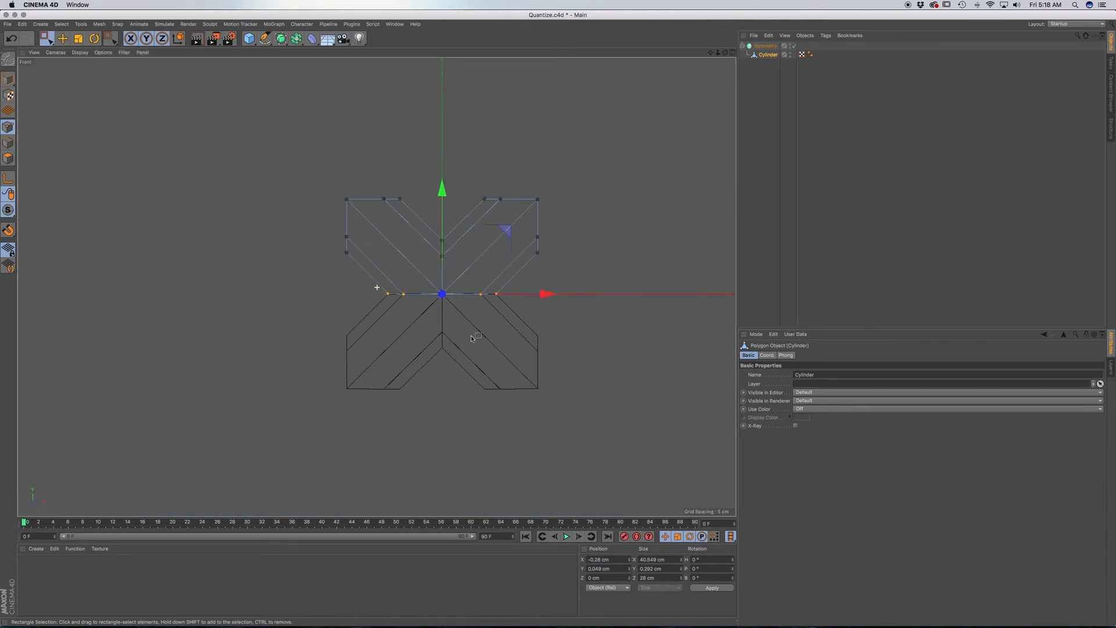
drag(520, 317, 367, 284)
Apply Set Point Value to the seam points with Y set to 0 cm and X left unchanged, then check the seam in perspective.
key(m)
key(u)
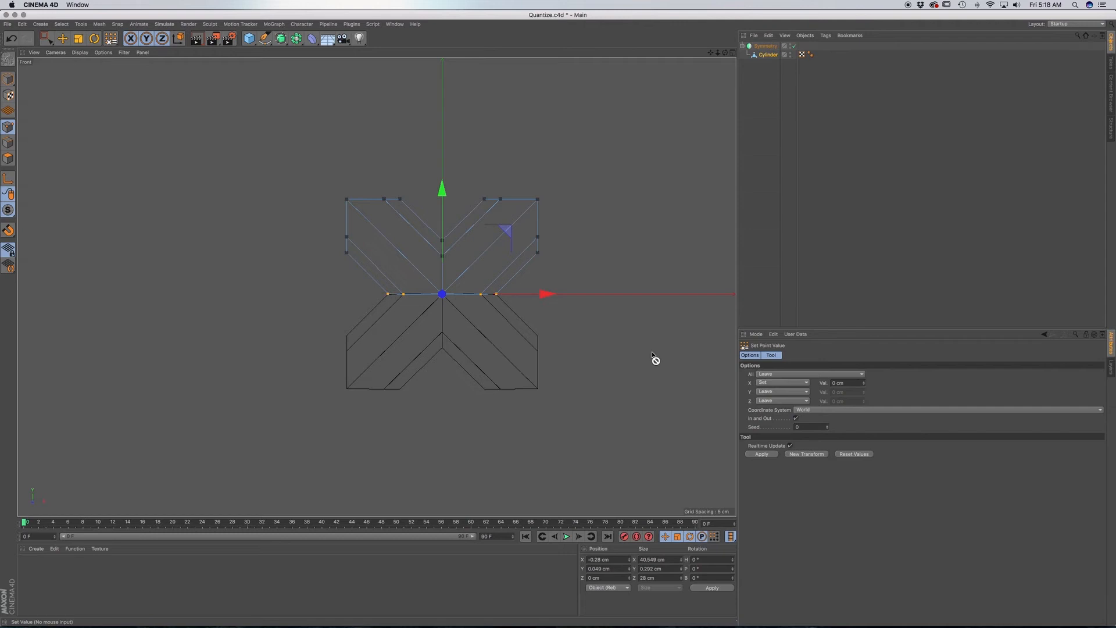
click(774, 385)
click(774, 392)
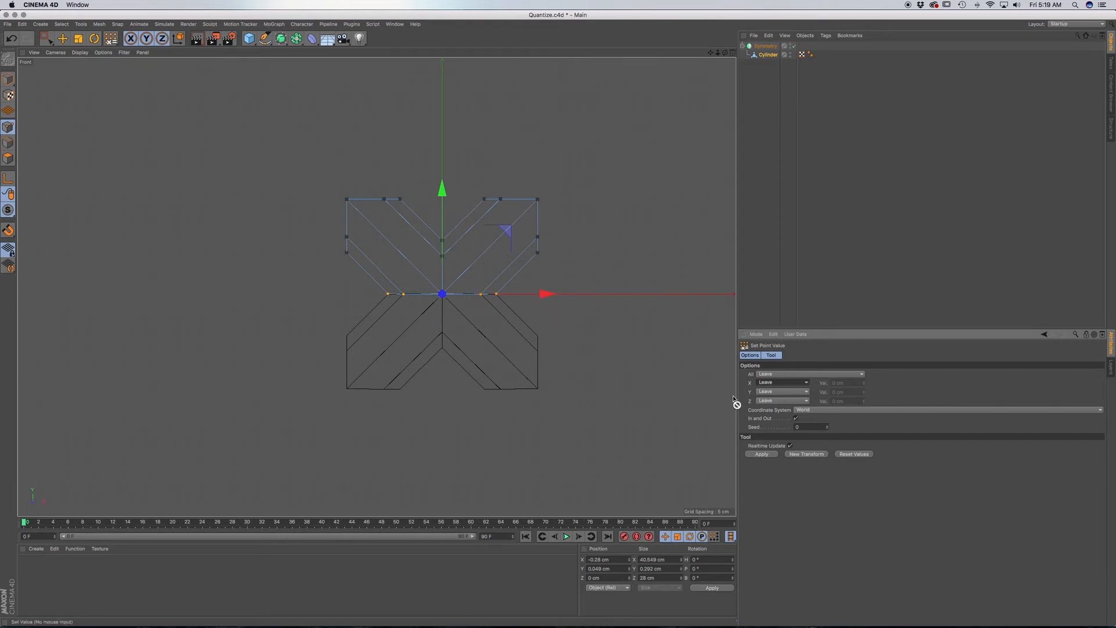
click(769, 392)
click(773, 410)
click(766, 457)
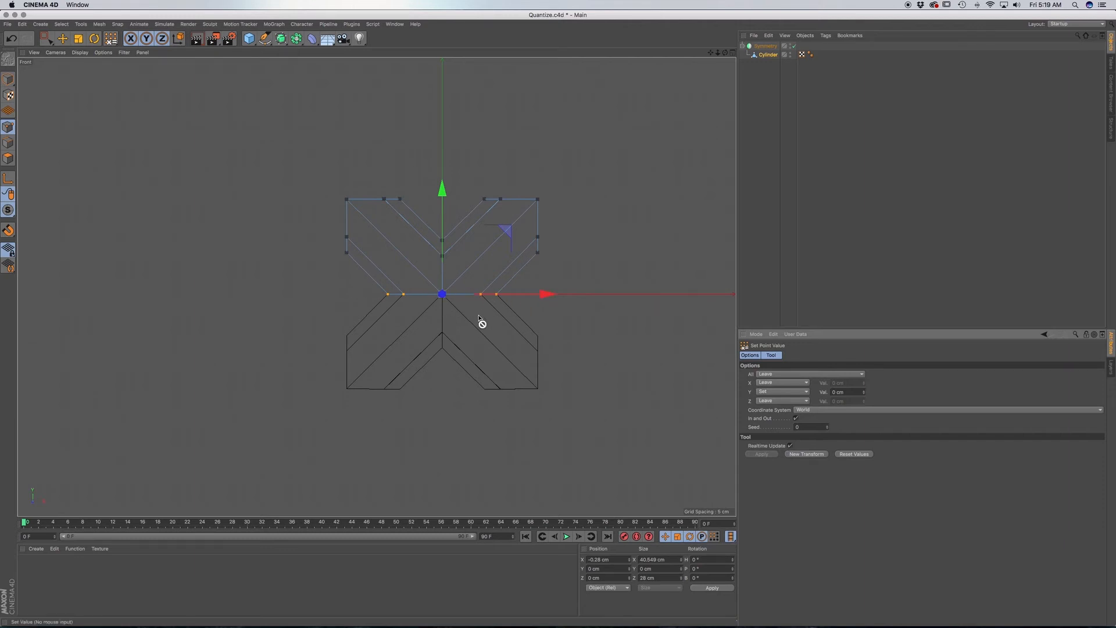
key(F1)
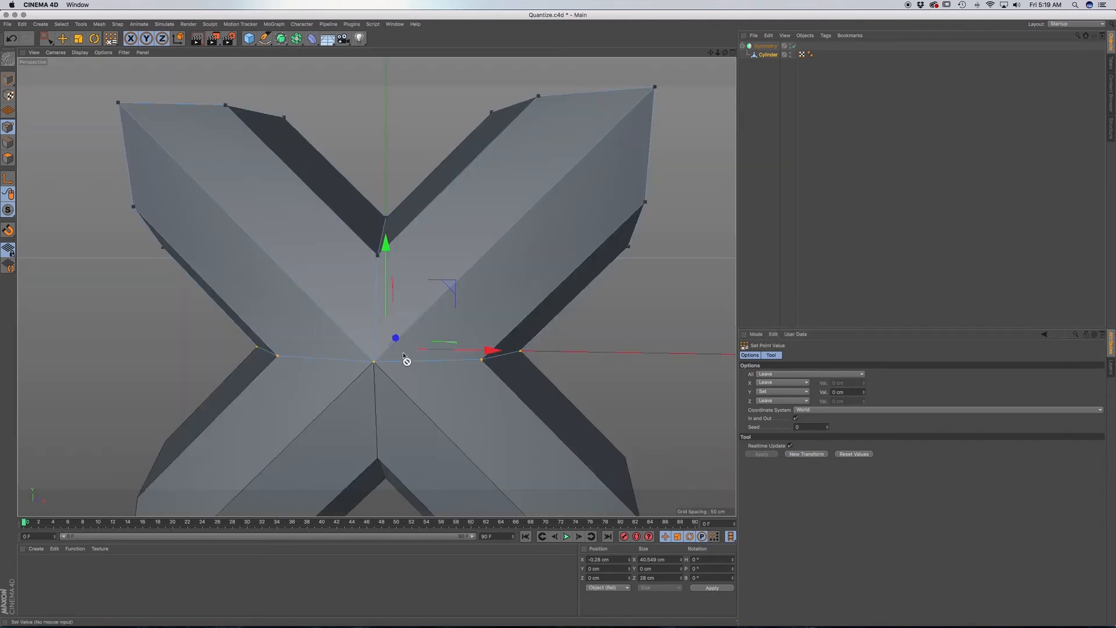
scroll(403, 354, down, 5)
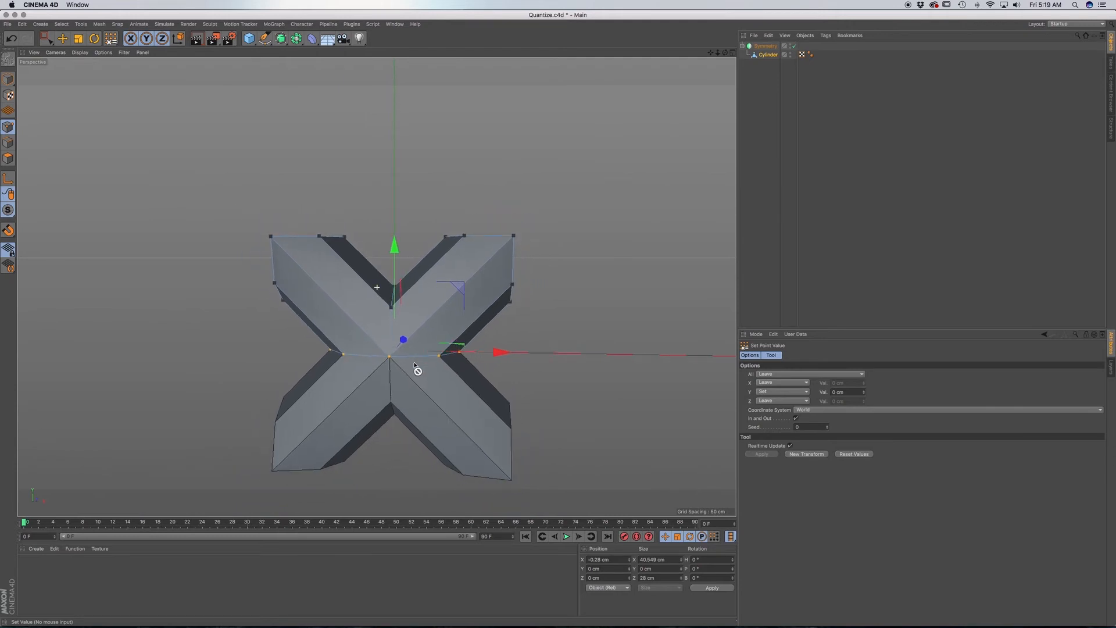
alt+middle_drag(418, 368, 388, 331)
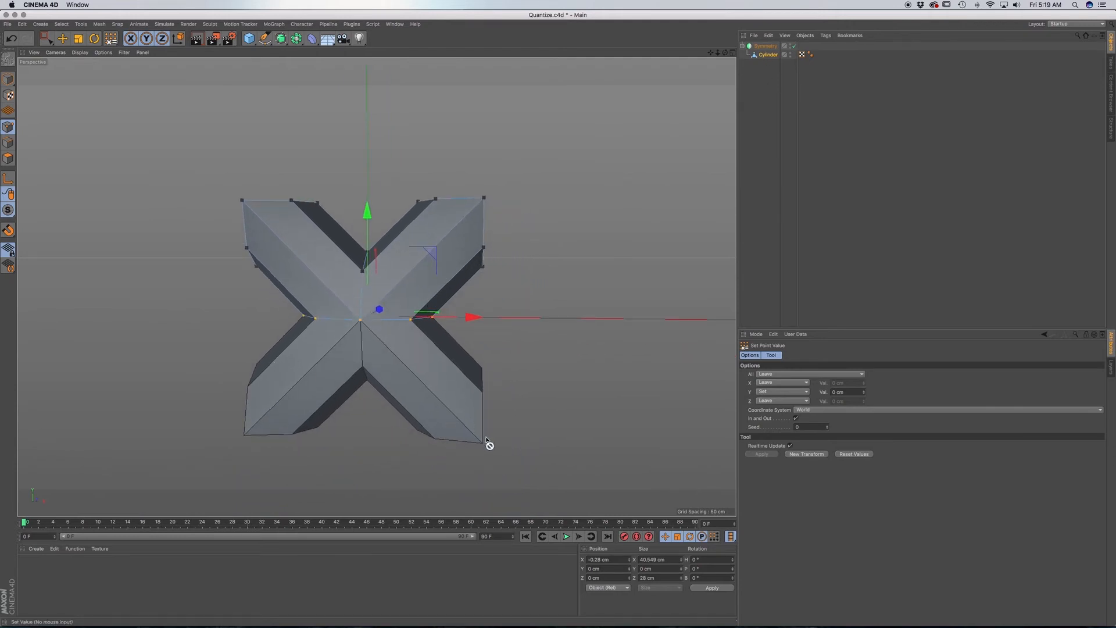
Make the Symmetry object editable, move the full X-shaped Cylinder out of its null and delete the leftover null.
click(766, 46)
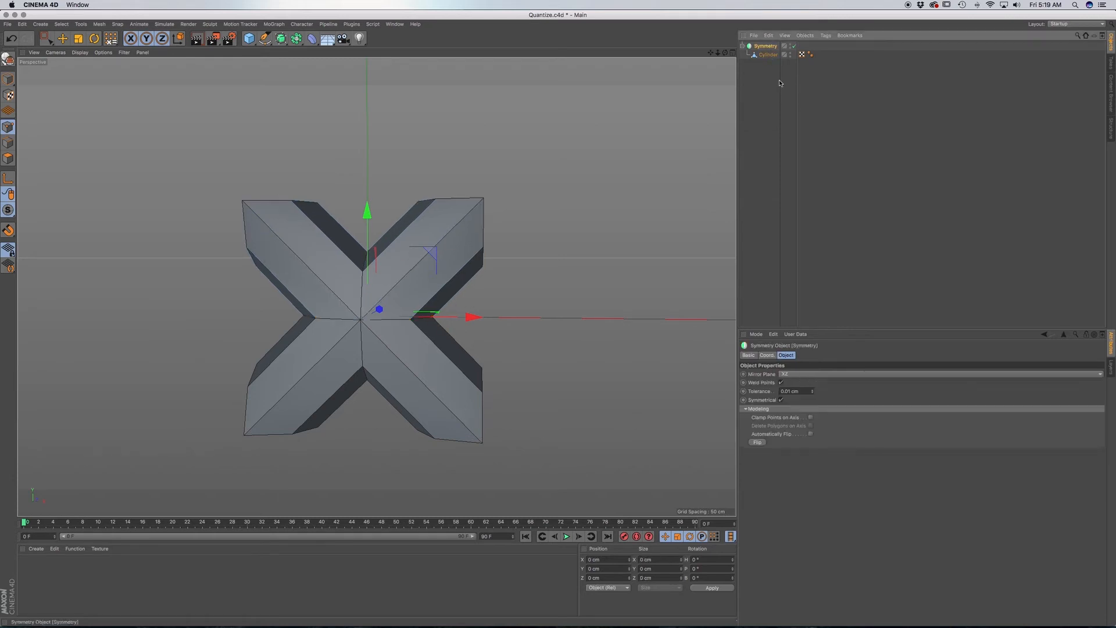
key(c)
click(742, 46)
click(762, 55)
click(764, 47)
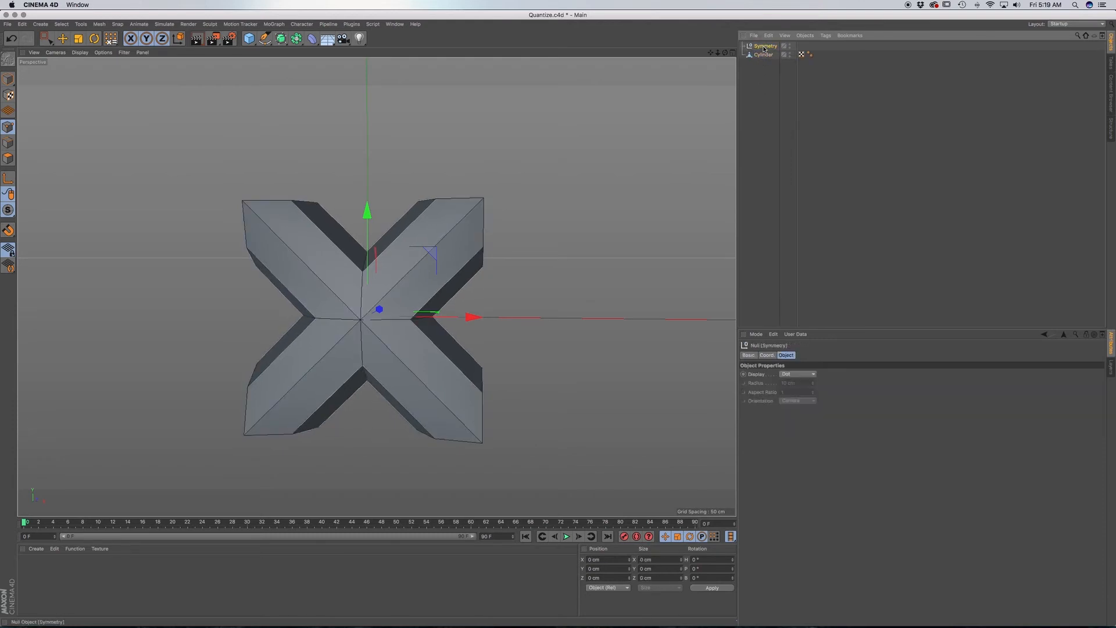
key(Delete)
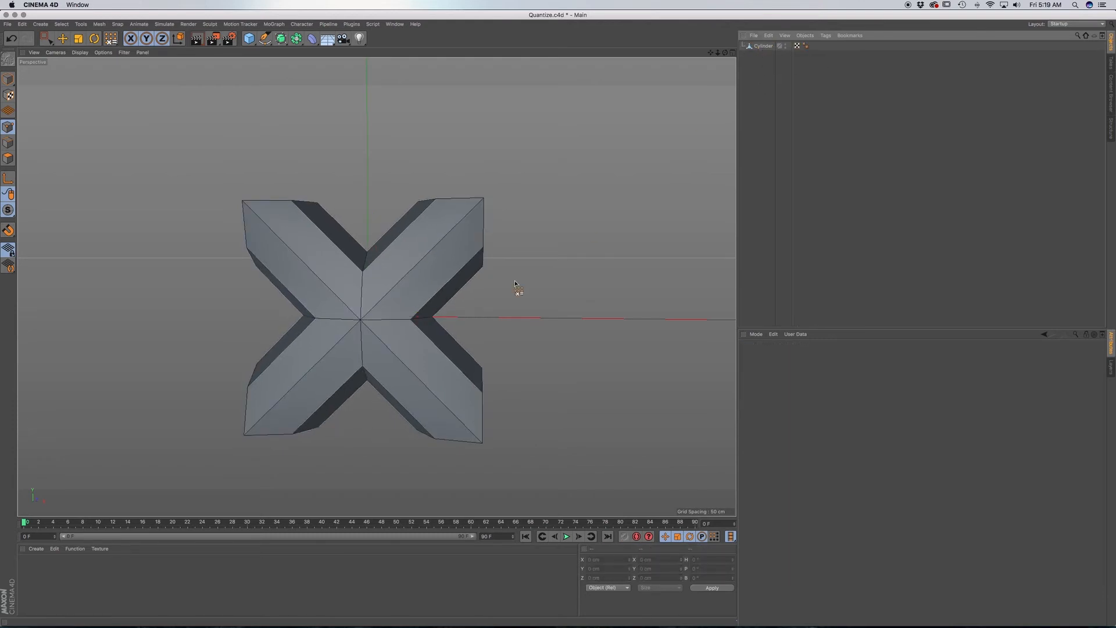
Select the X-shaped Cylinder in Model mode and bring it up in the Front view.
click(430, 306)
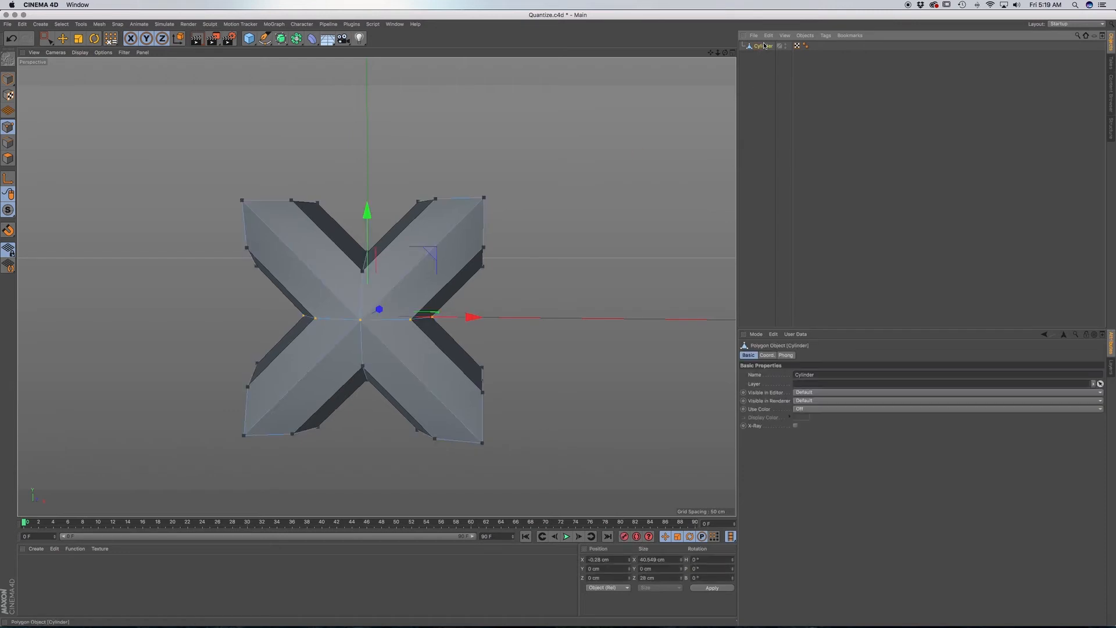
click(13, 84)
click(36, 91)
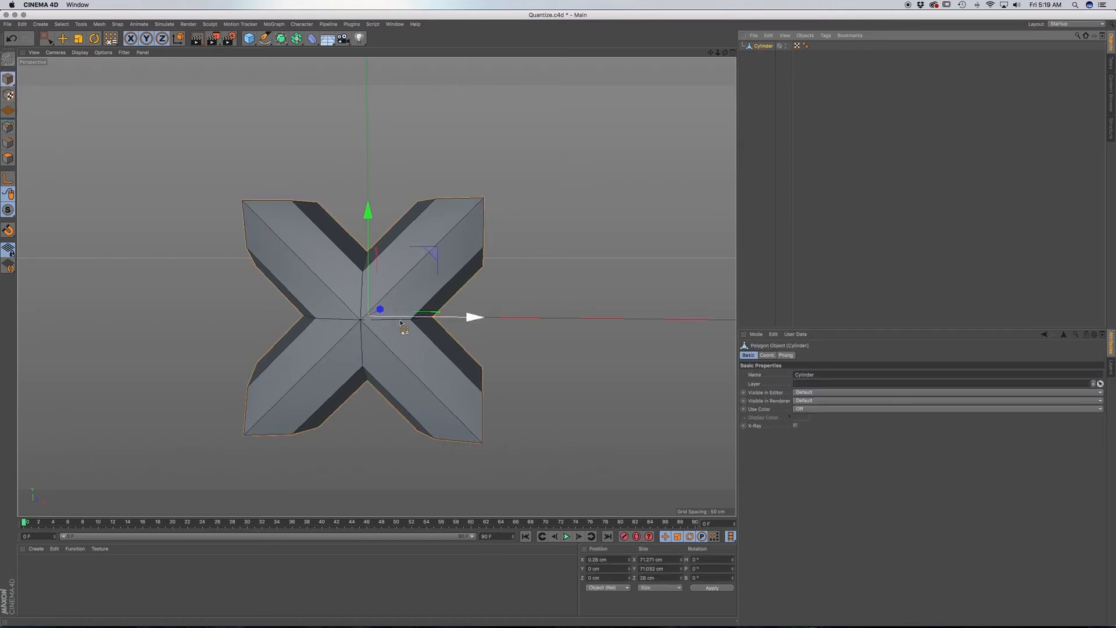
scroll(418, 274, down, 5)
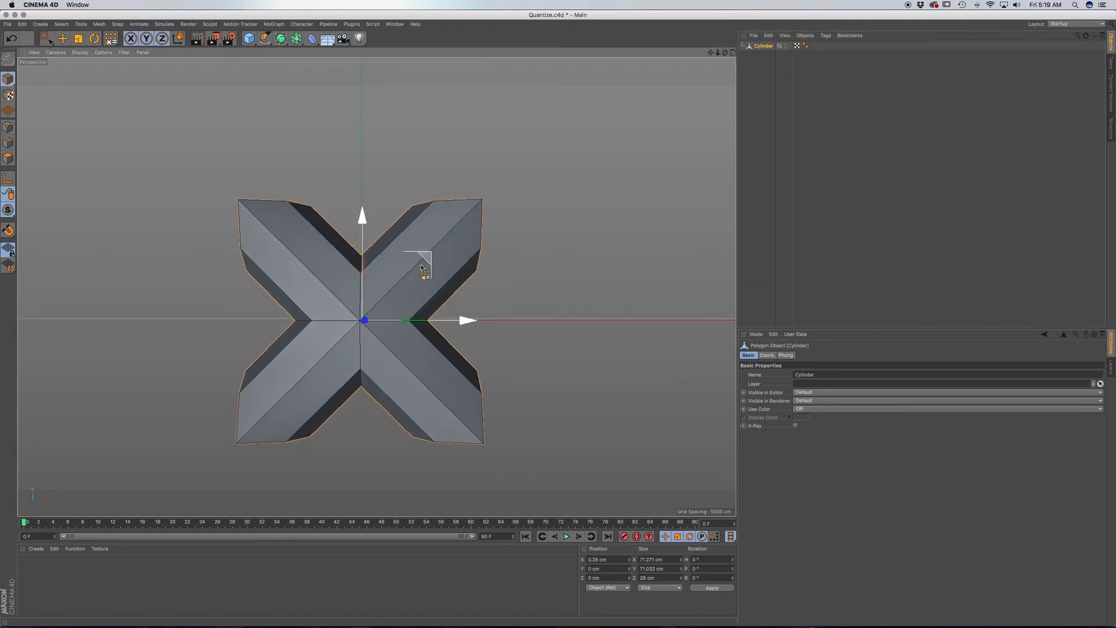
key(F4)
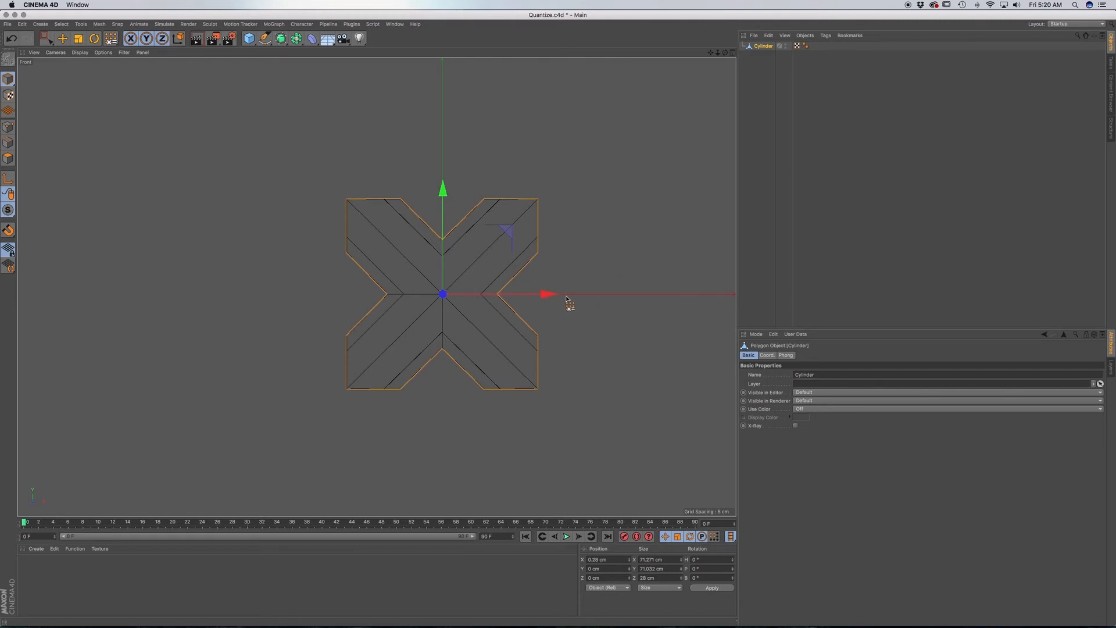
drag(526, 301, 456, 298)
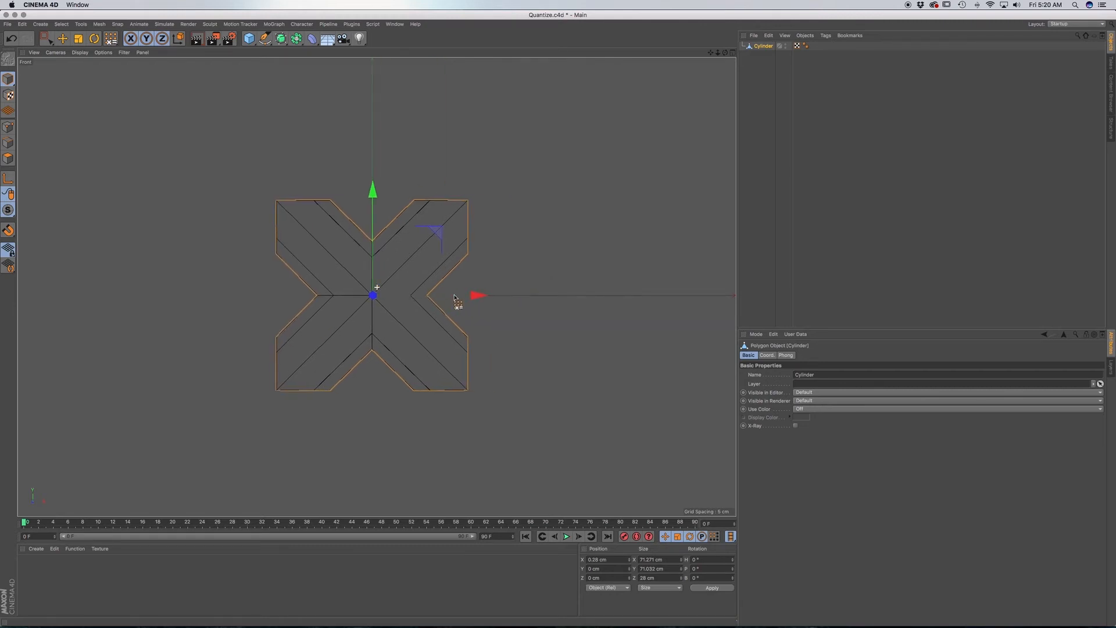
click(765, 47)
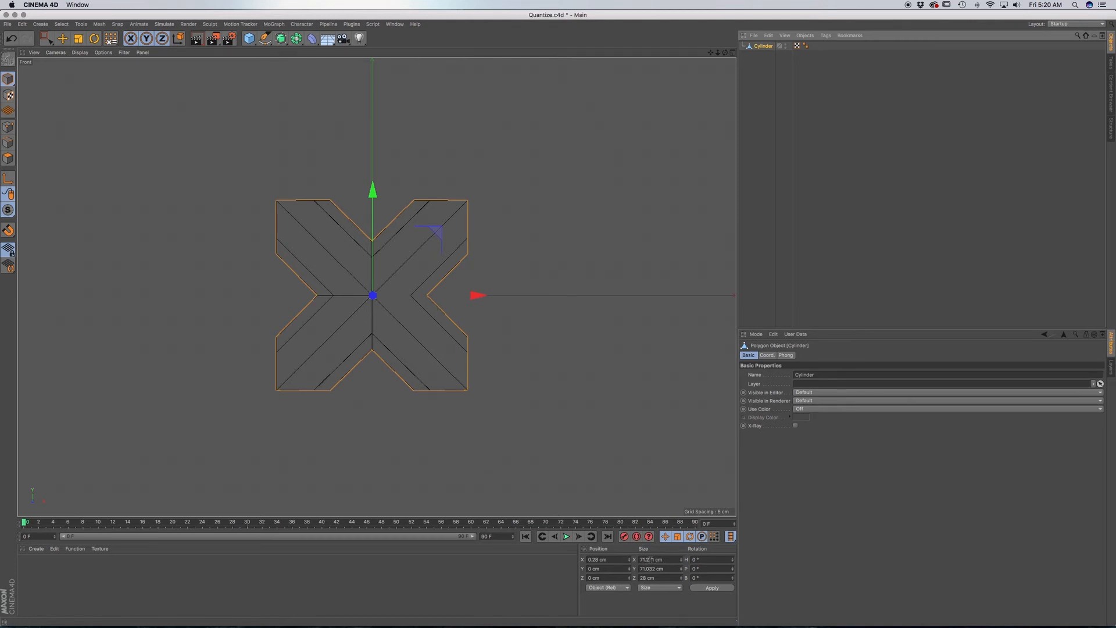
Copy the Cylinder's X size of 71.271 cm into the quantize Movement setting and enable quantizing.
click(666, 560)
key(super+c)
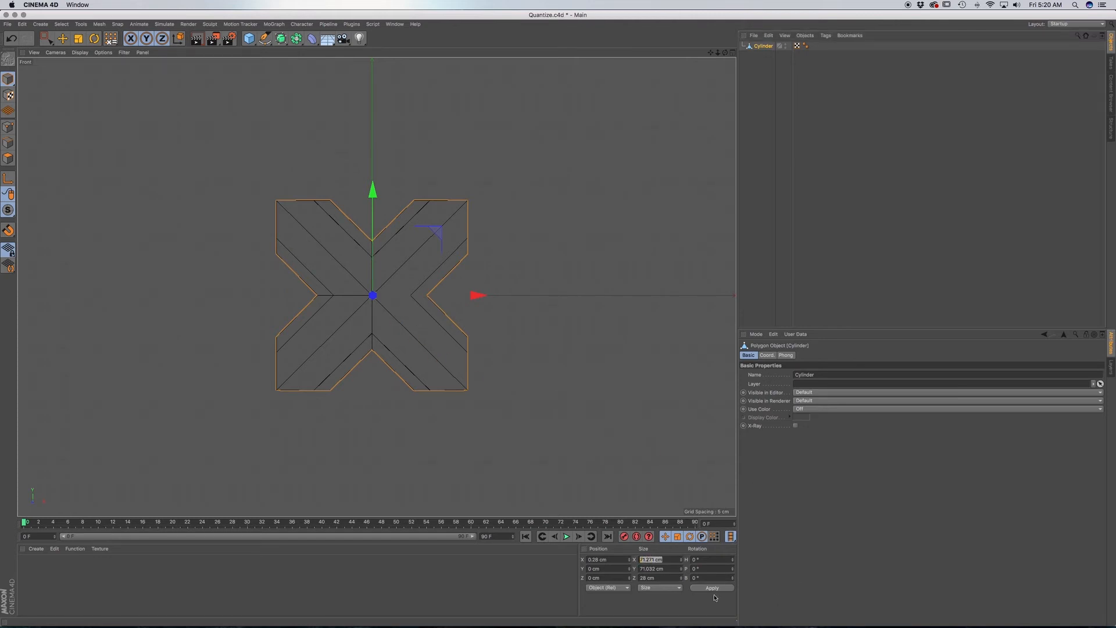
drag(668, 560, 644, 560)
click(757, 335)
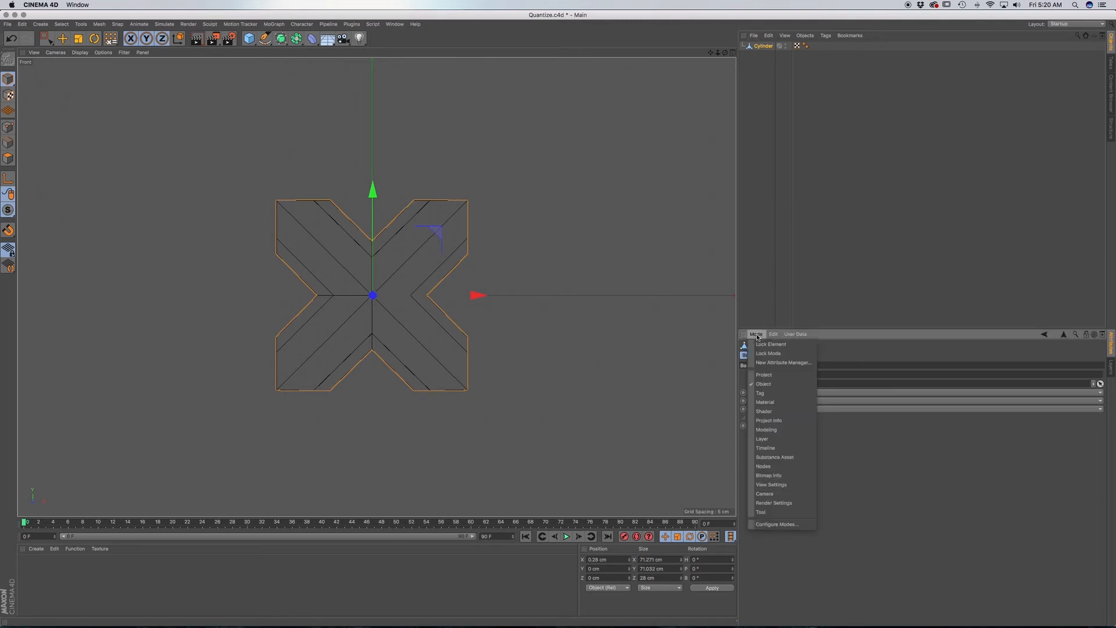
click(781, 431)
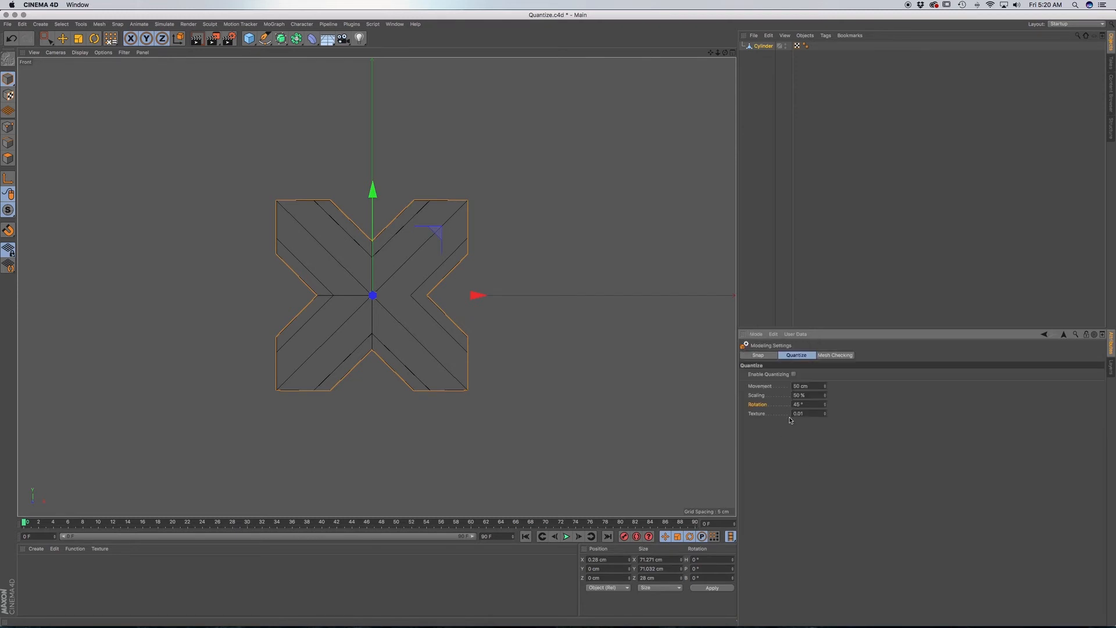
drag(812, 386, 787, 385)
key(super+v)
click(794, 375)
Try moving the Cylinder one quantized step along X with the Move tool, and undo the move.
click(63, 39)
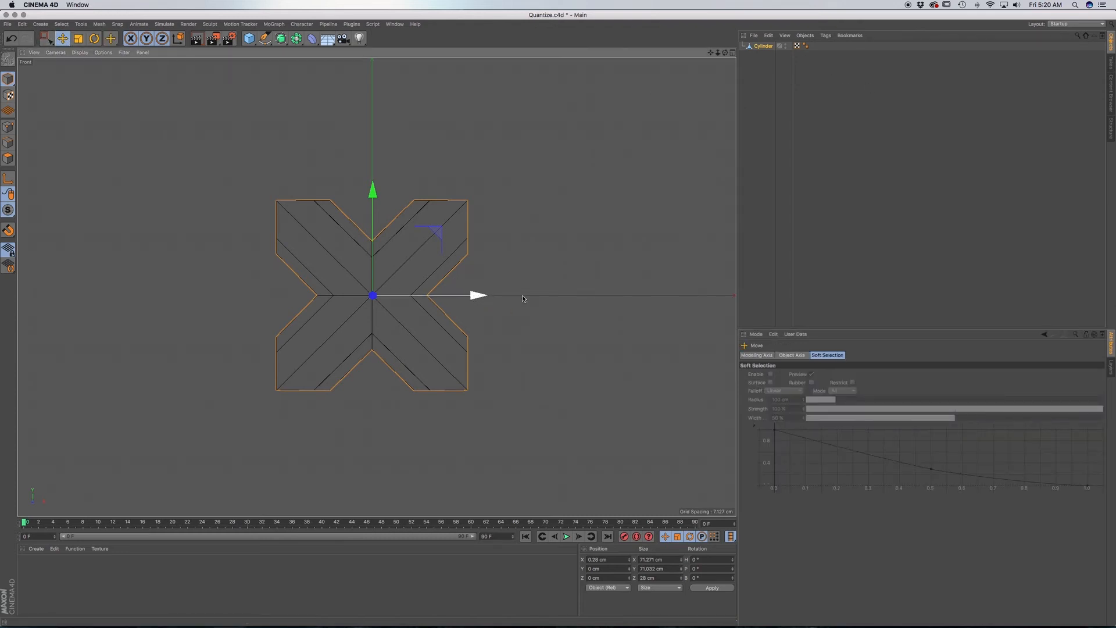
drag(556, 299, 582, 299)
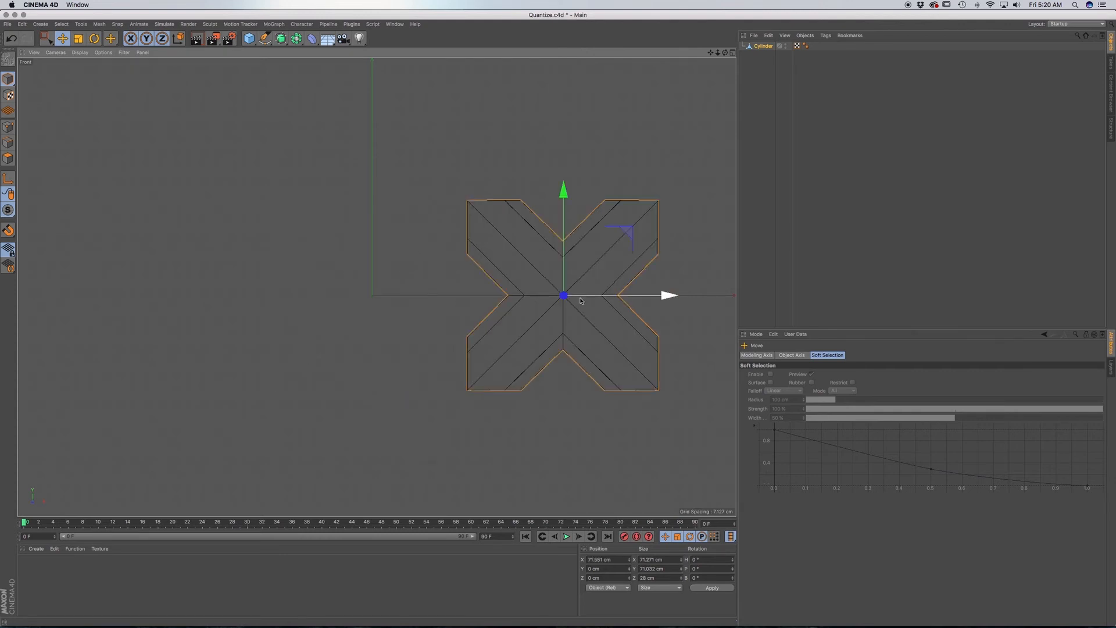
key(super+z)
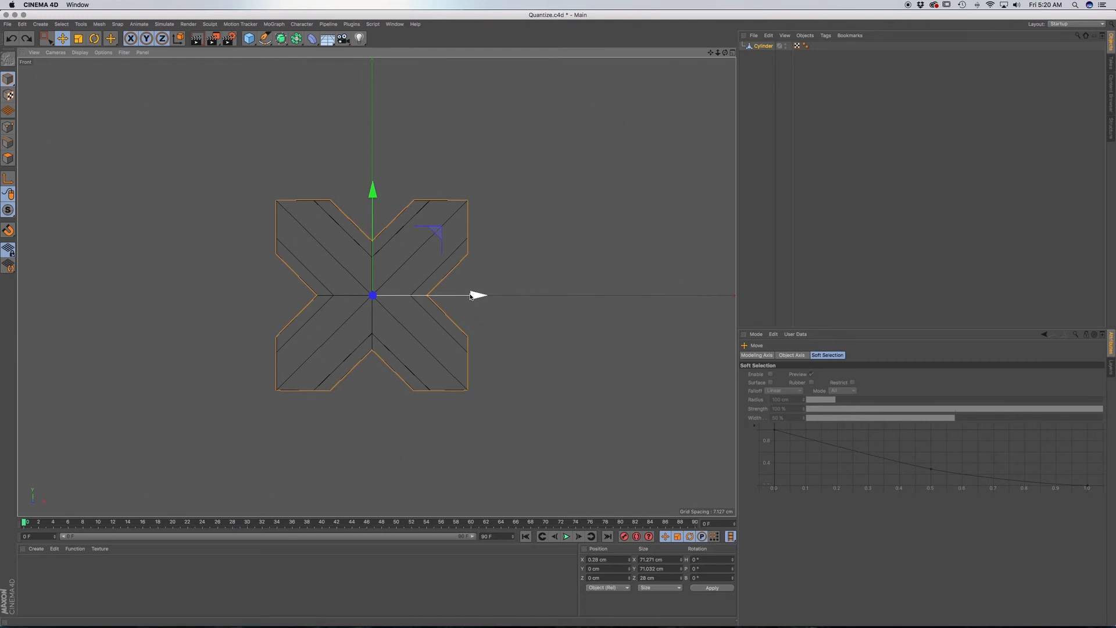
Duplicate the Cylinder one quantized step along X and merge both copies with Connect Objects + Delete.
ctrl+drag(557, 298, 747, 297)
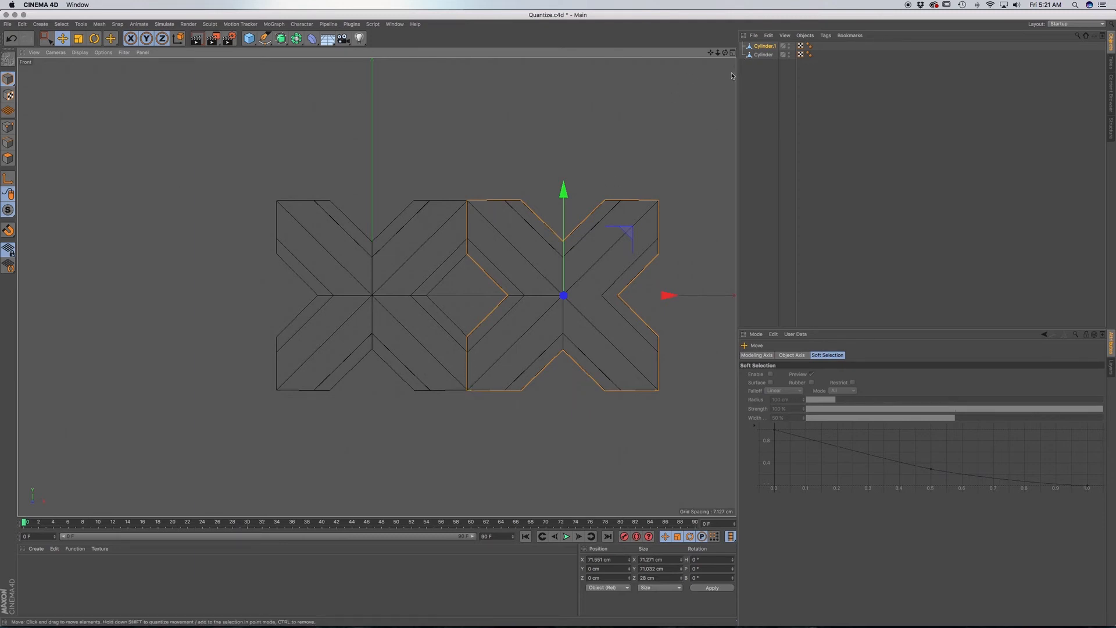
key(F1)
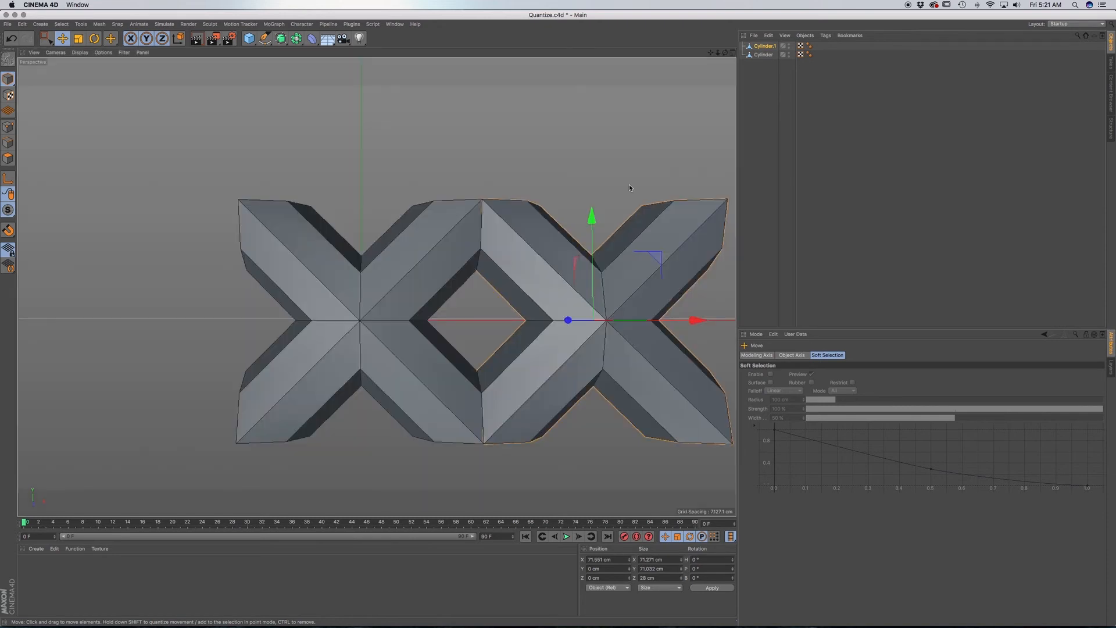
drag(769, 67, 759, 43)
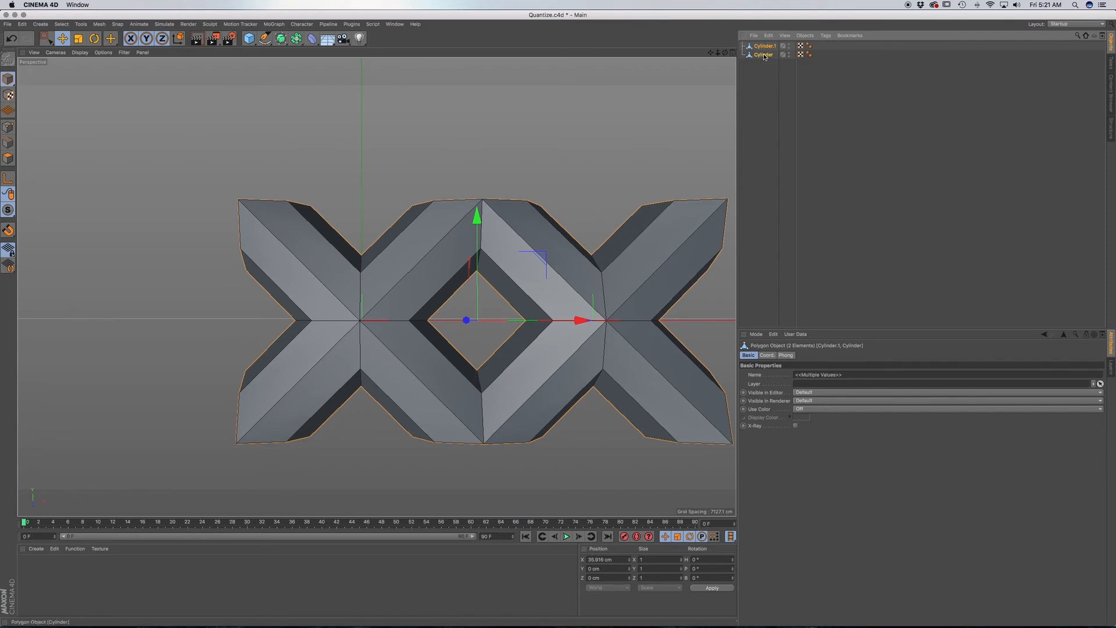
right_click(761, 55)
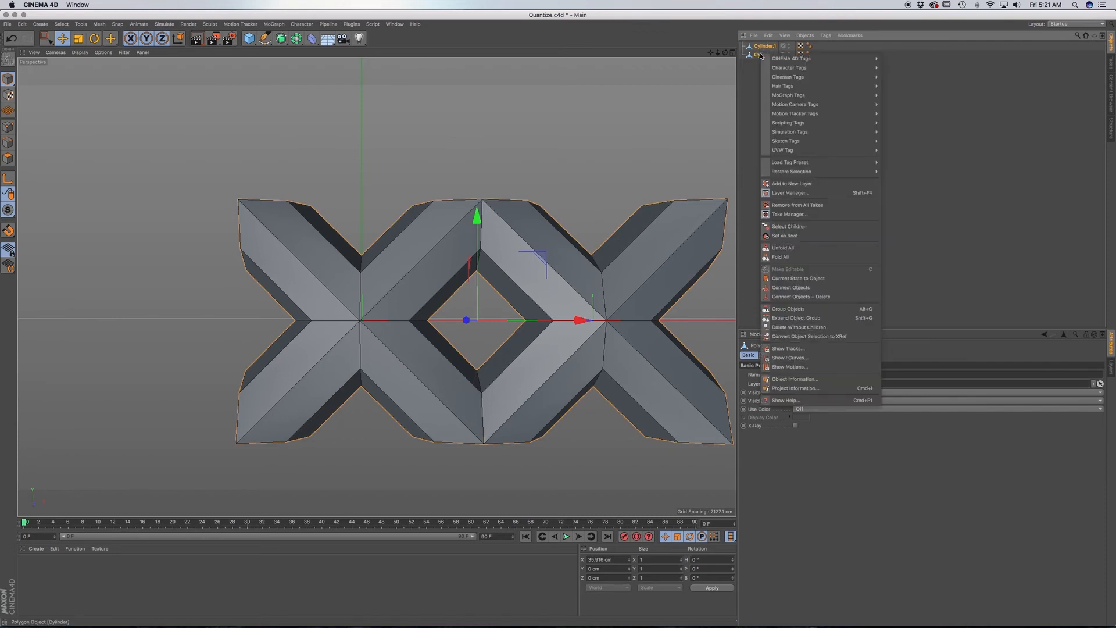
click(813, 298)
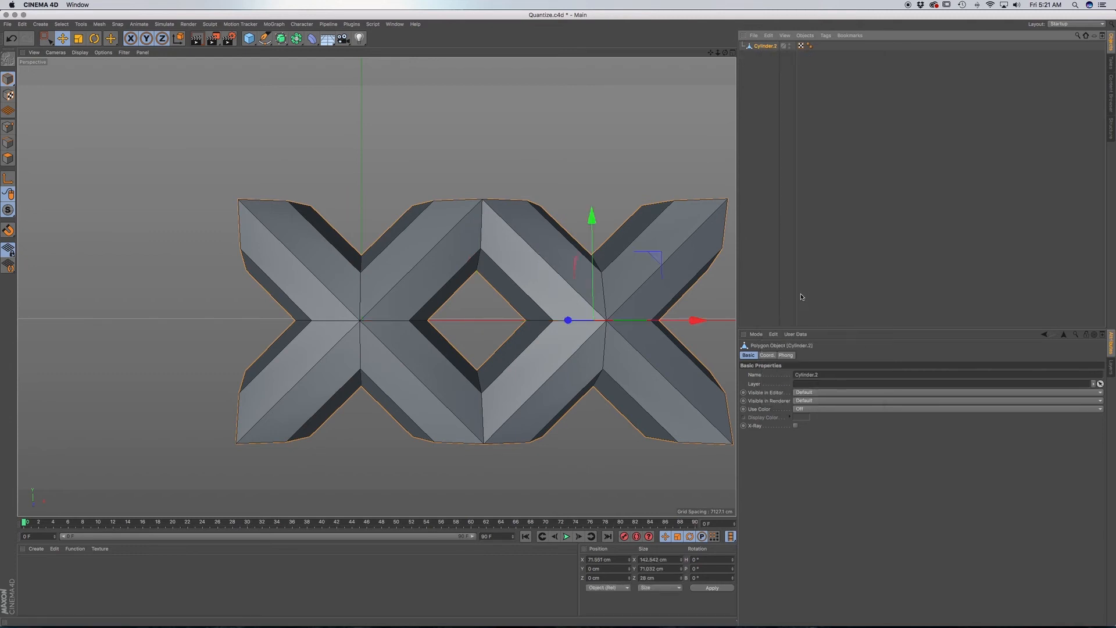
Select all points of the merged double X and run Optimize to weld the coinciding seam points.
alt+middle_drag(509, 264, 434, 267)
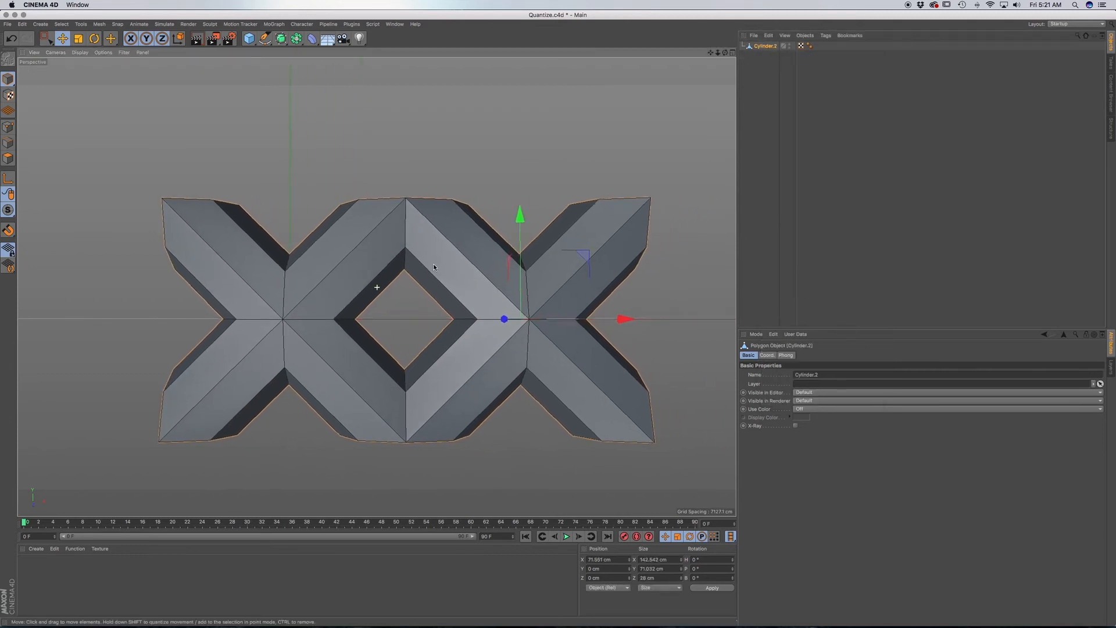
alt+drag(430, 276, 461, 271)
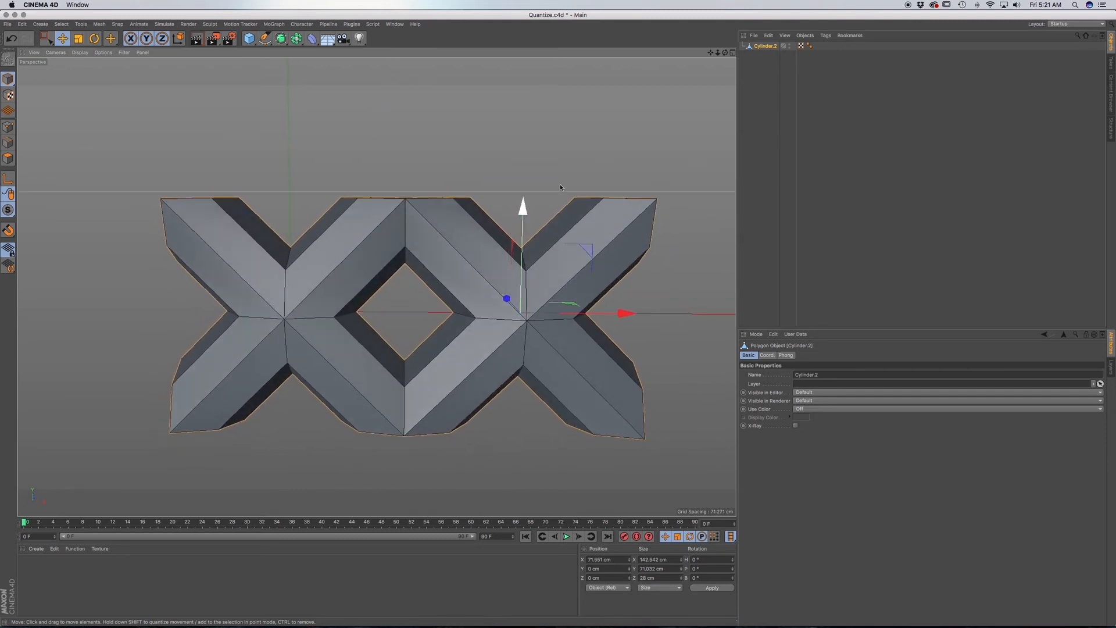
click(8, 127)
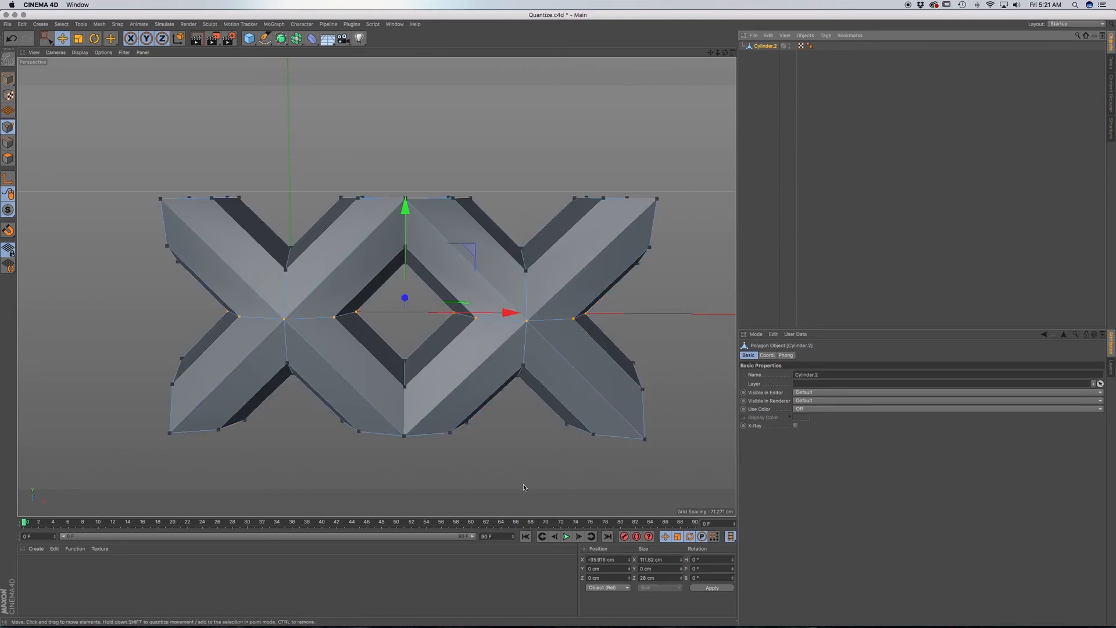
key(super+a)
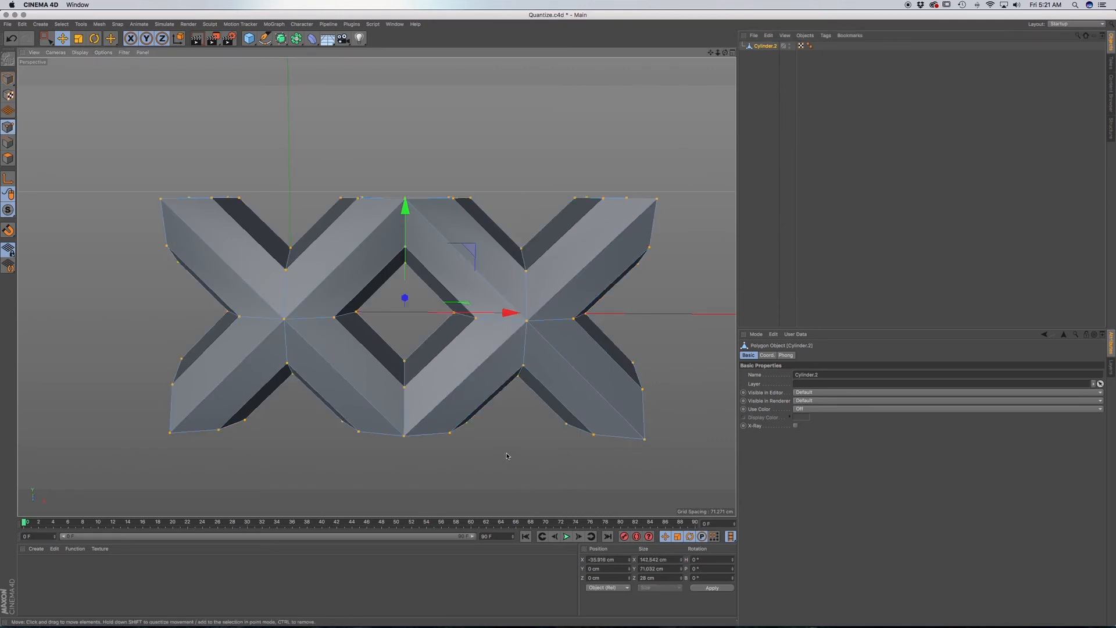
right_click(507, 456)
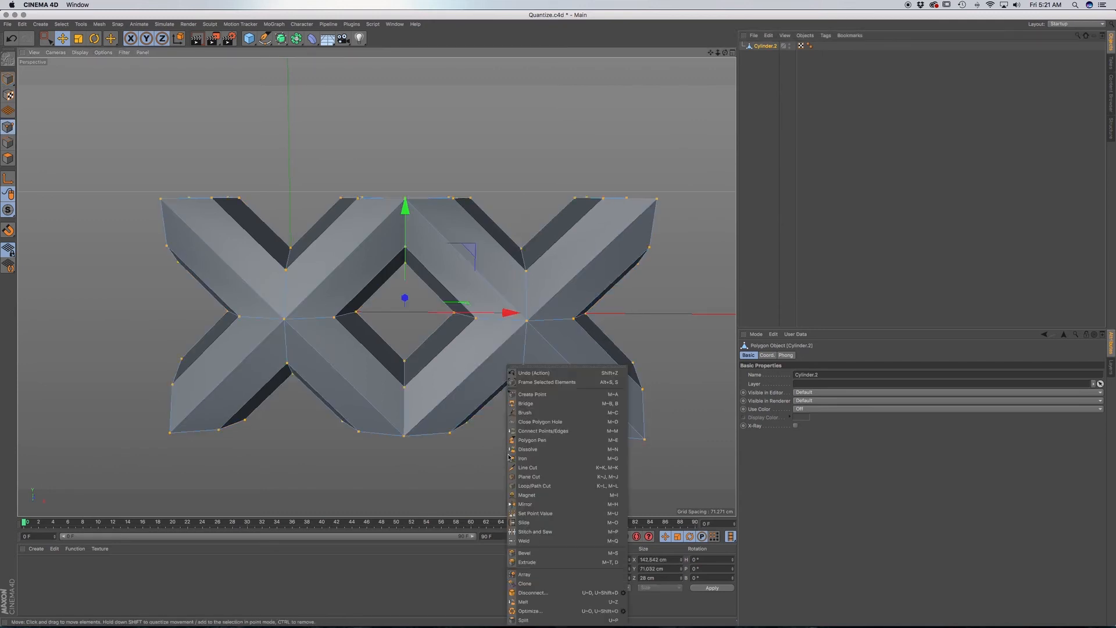
click(549, 612)
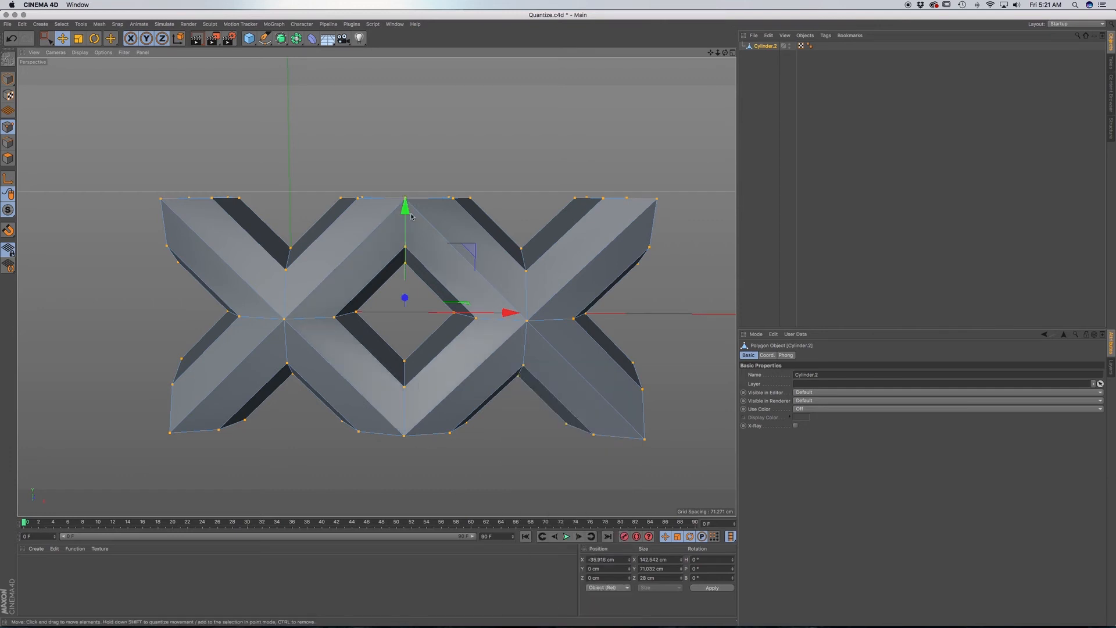
Examine the seam between the two X shapes from below and up close, and deselect the points using Rectangle Selection.
alt+drag(419, 217, 417, 200)
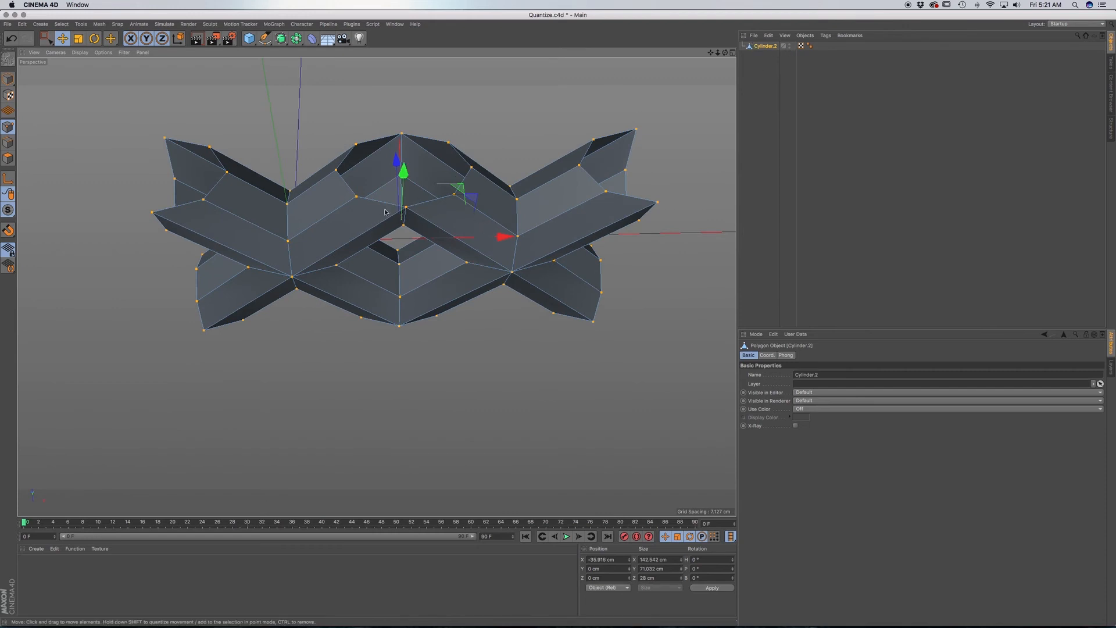
scroll(409, 218, up, 5)
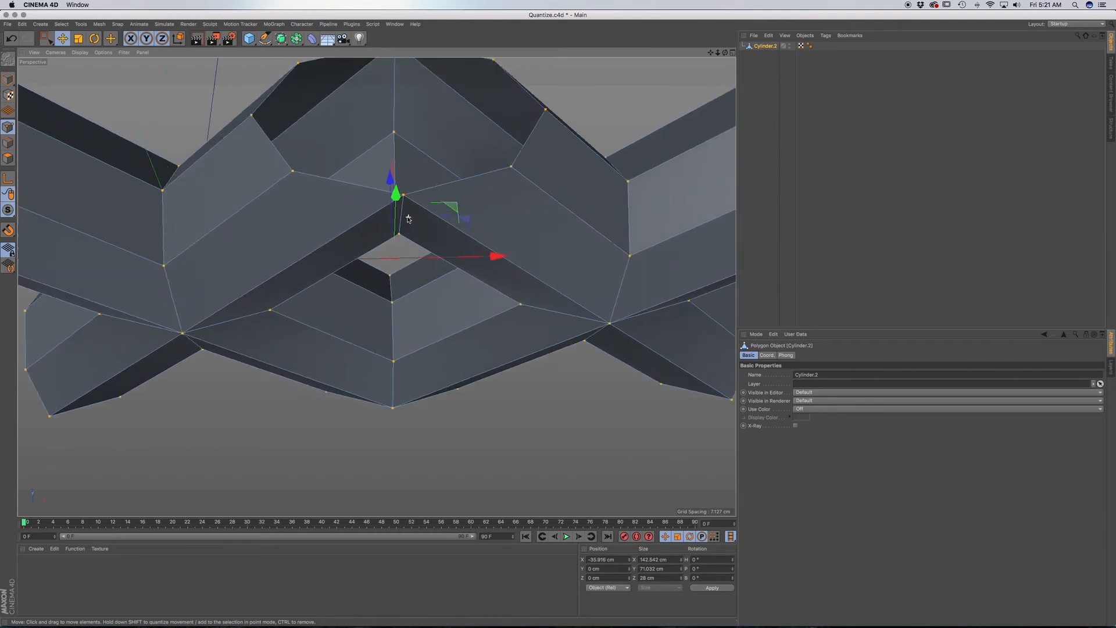
scroll(401, 178, up, 2)
alt+drag(405, 154, 415, 170)
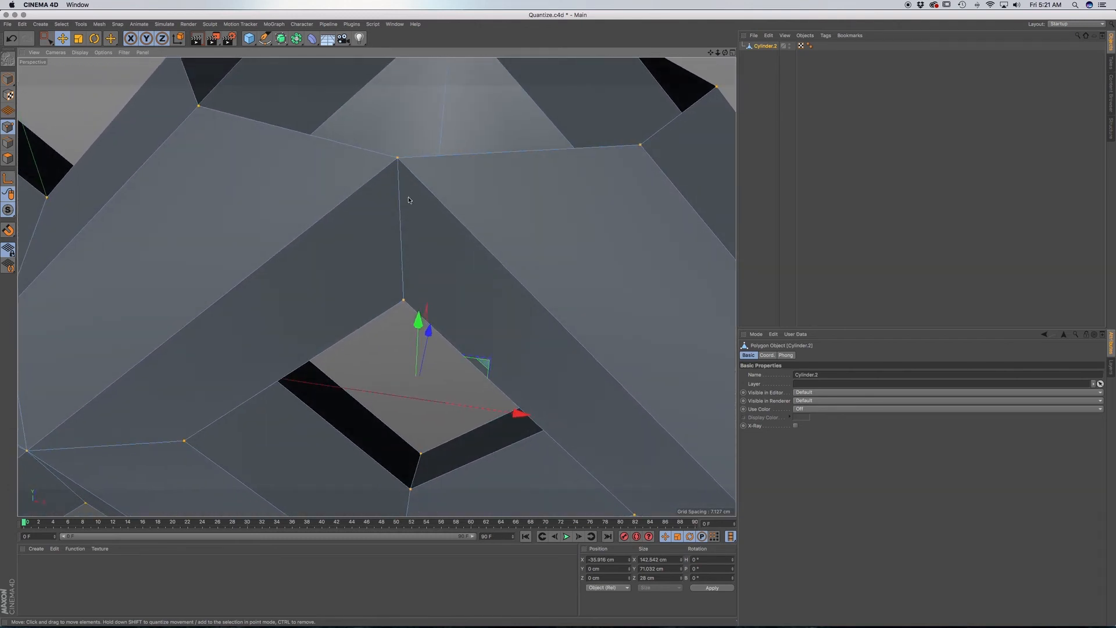
scroll(430, 210, down, 6)
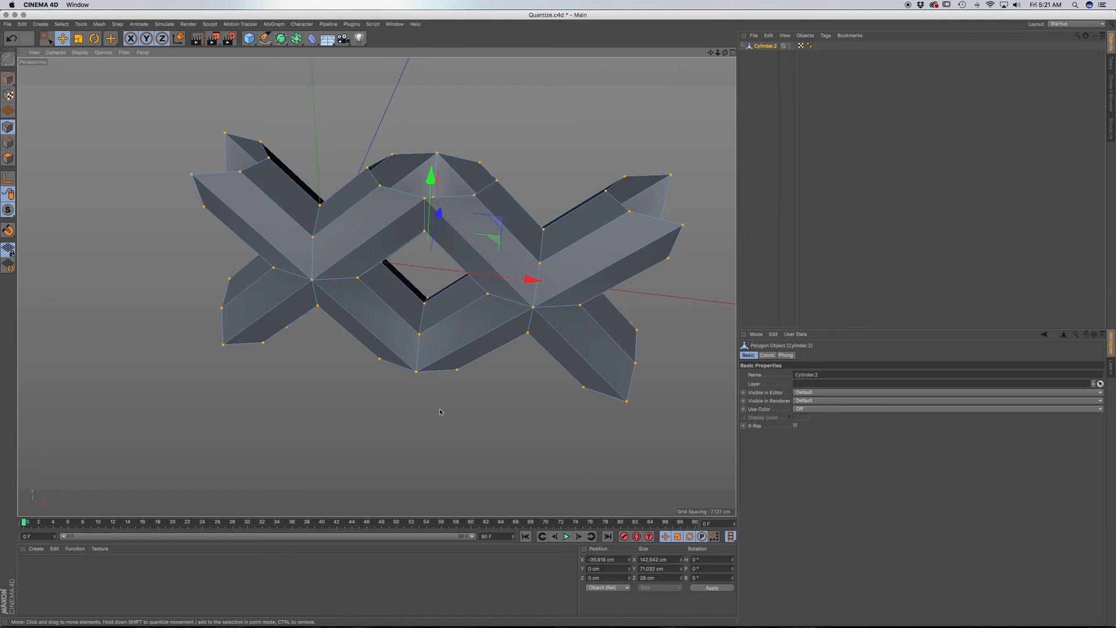
alt+drag(430, 350, 446, 259)
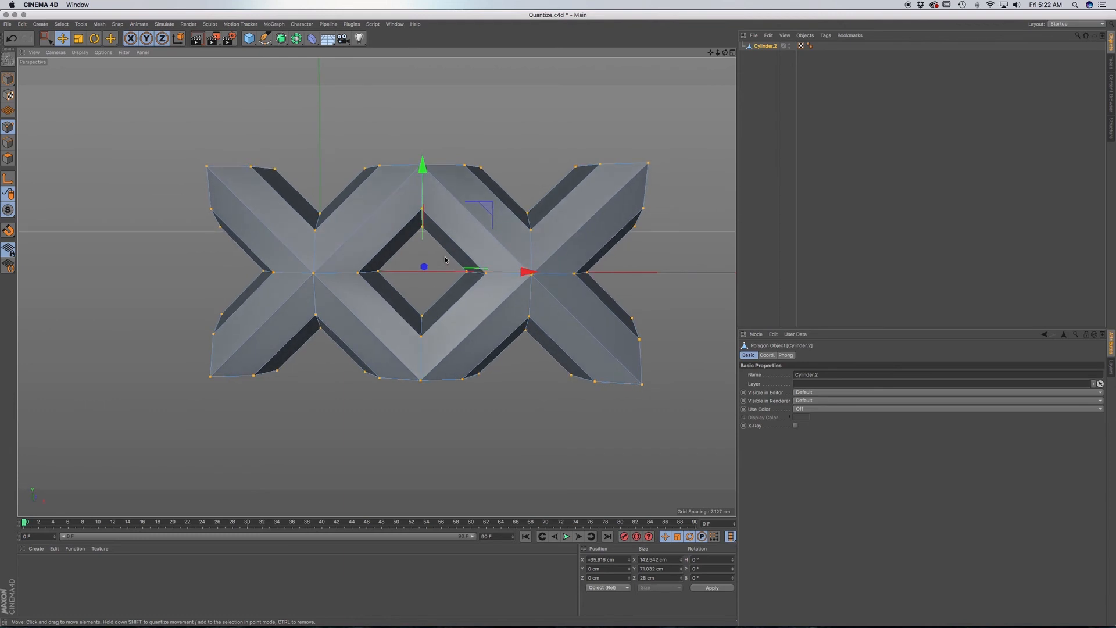
click(46, 38)
click(115, 125)
Duplicate the double X in Model mode two quantized steps along X, to an X position of 214.093 cm.
scroll(488, 294, down, 5)
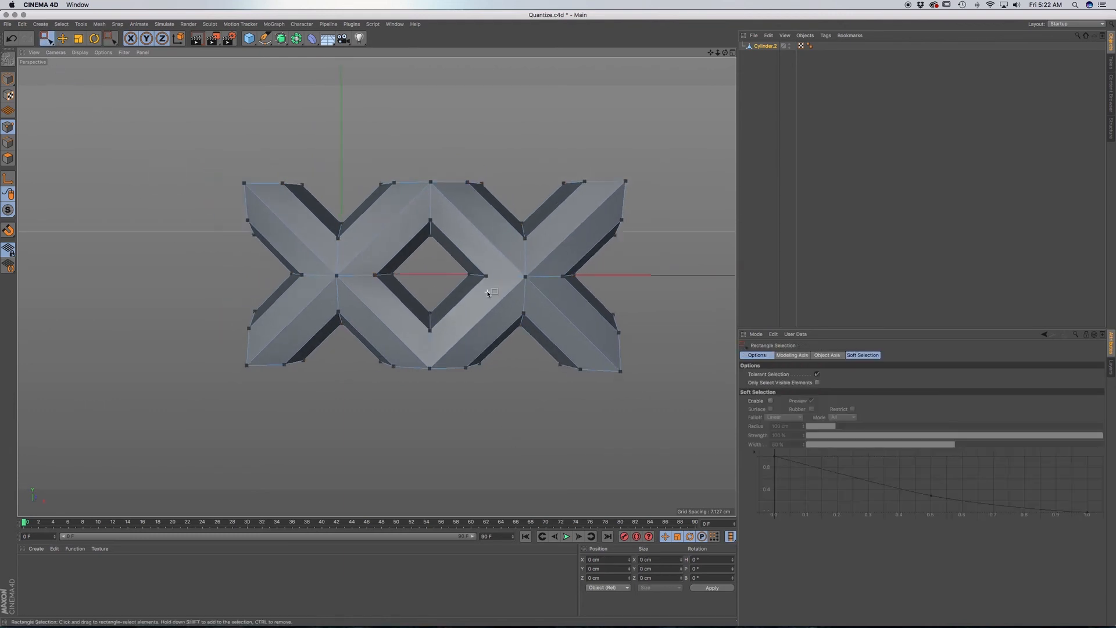
alt+middle_drag(509, 293, 463, 385)
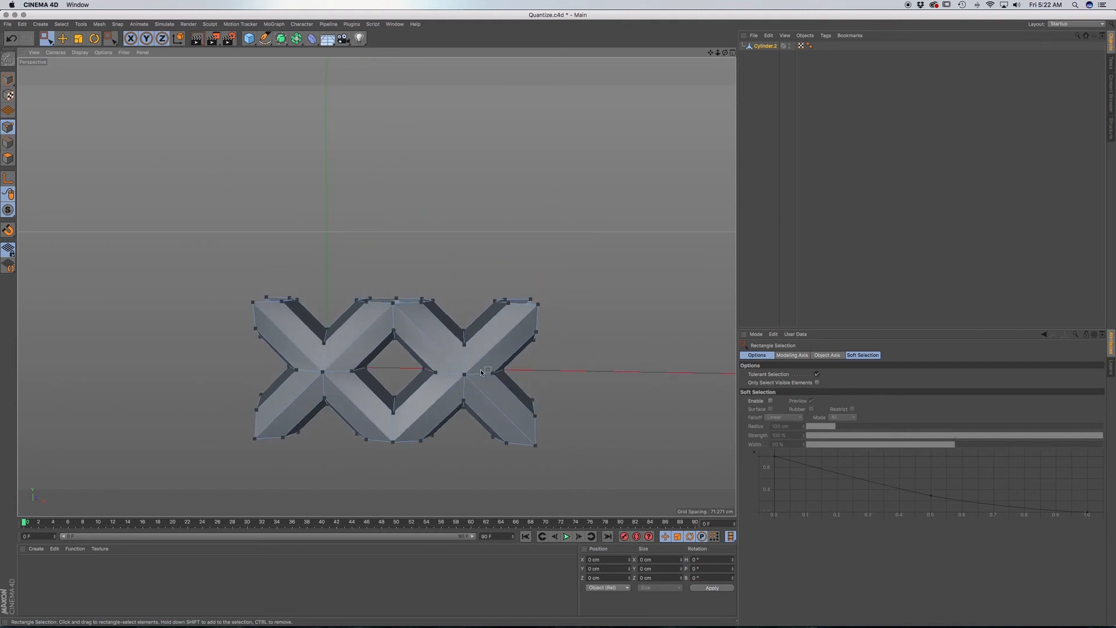
click(765, 46)
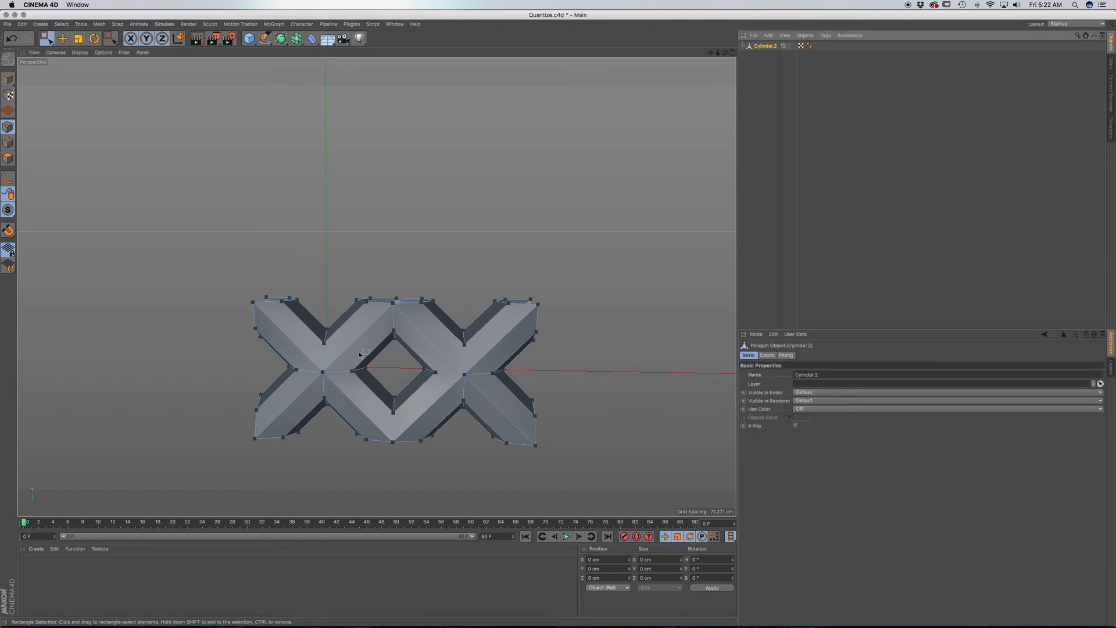
click(8, 79)
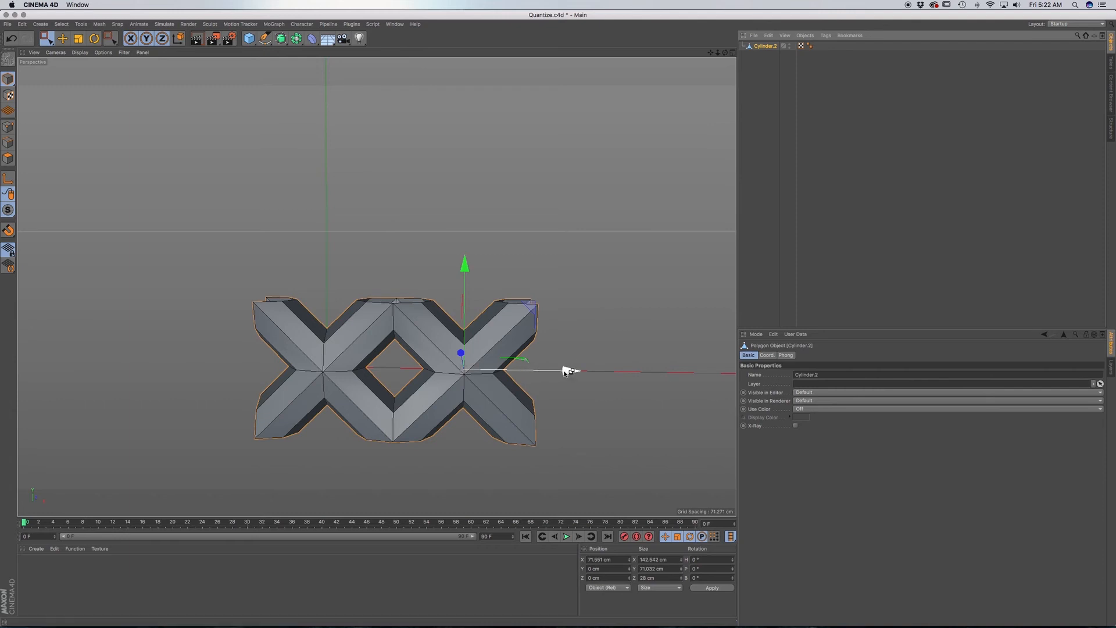
ctrl+drag(568, 370, 844, 371)
alt+middle_drag(436, 378, 278, 387)
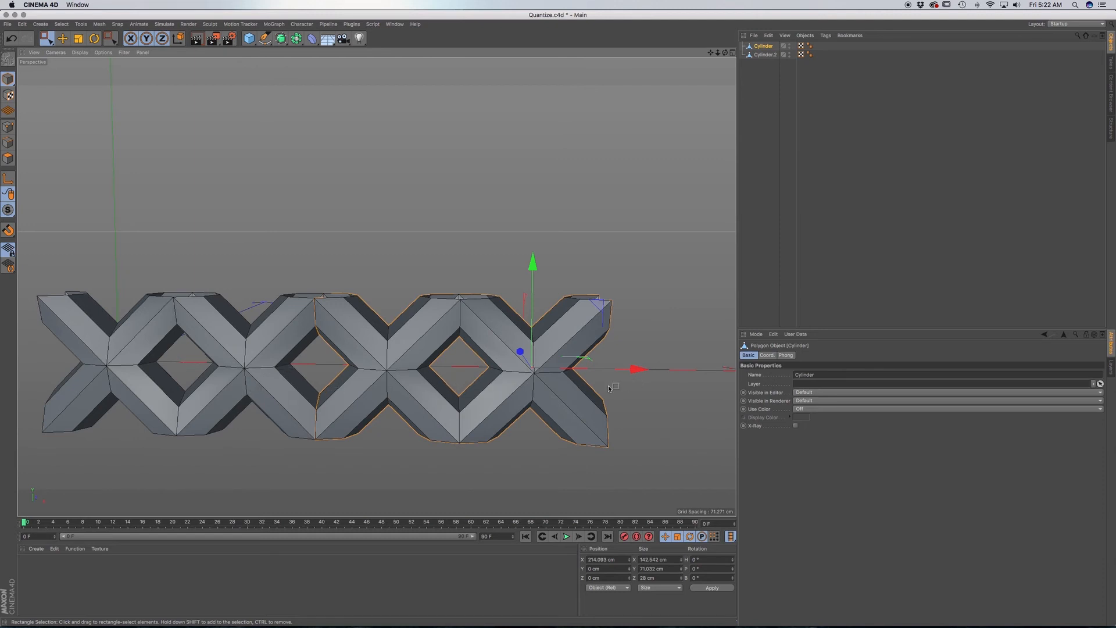
Merge the two double-X objects into a single mesh with Connect Objects + Delete.
shift+click(765, 54)
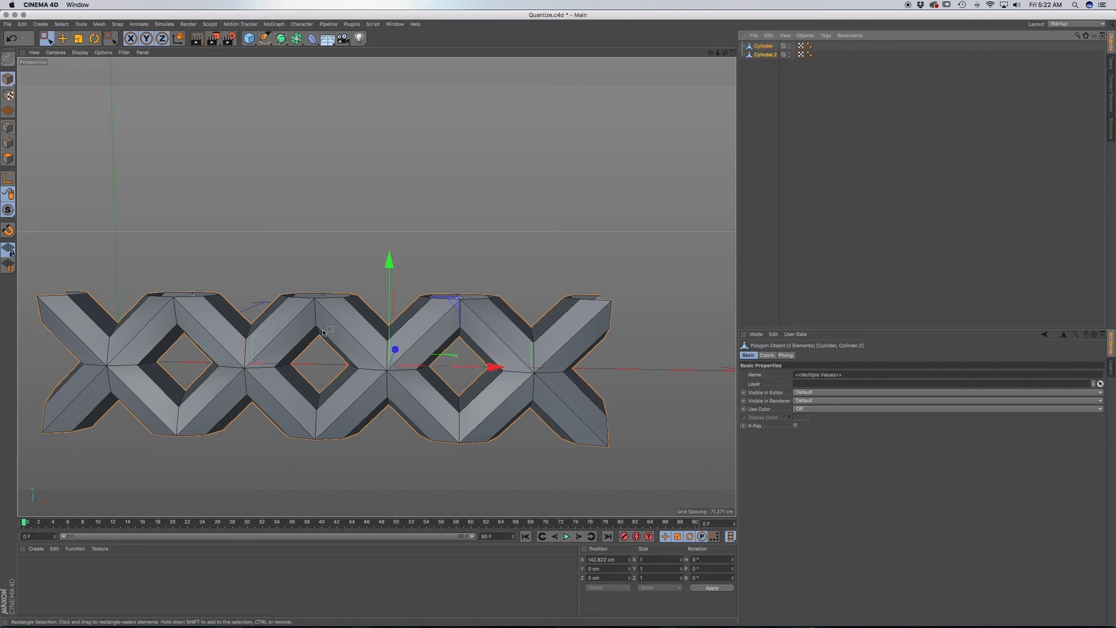
right_click(762, 56)
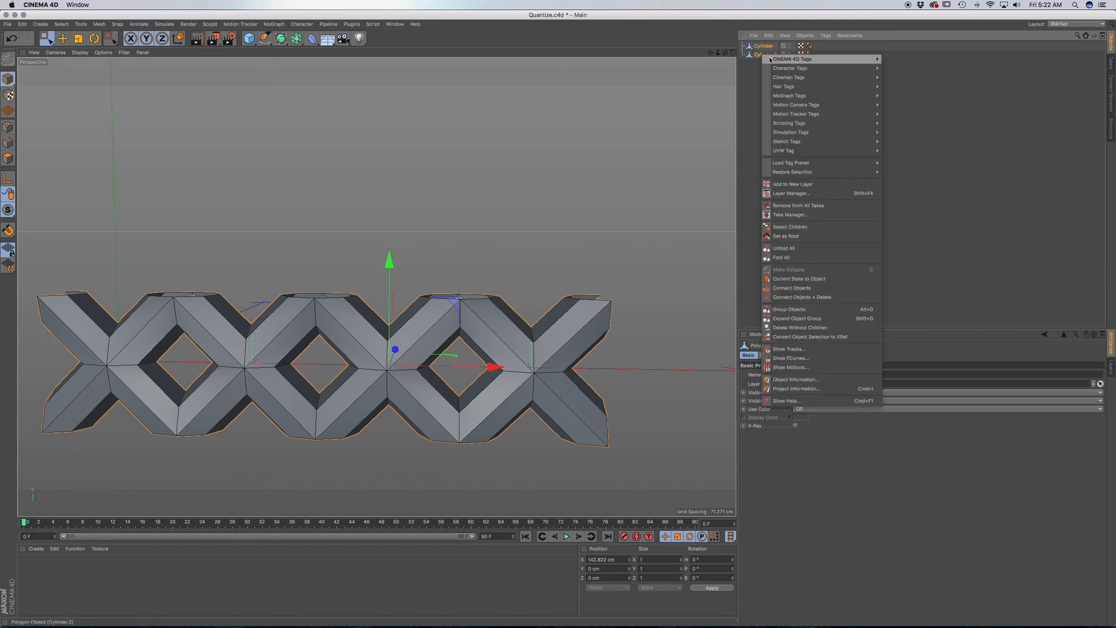
click(817, 297)
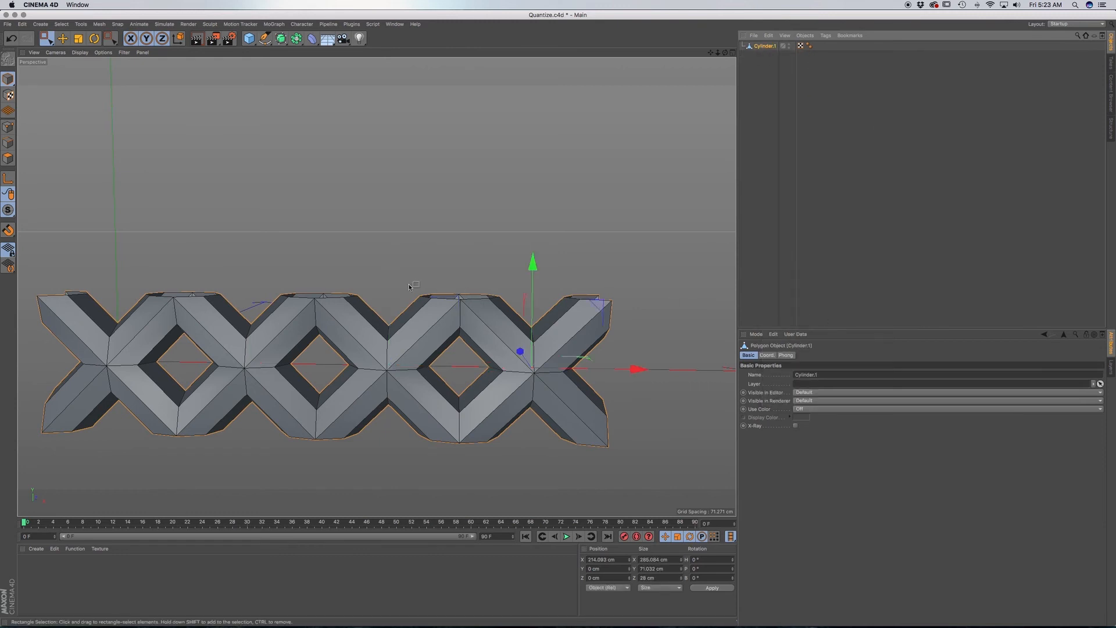
Optimize all points of the merged four-X strip, and deselect them.
click(8, 126)
key(super+a)
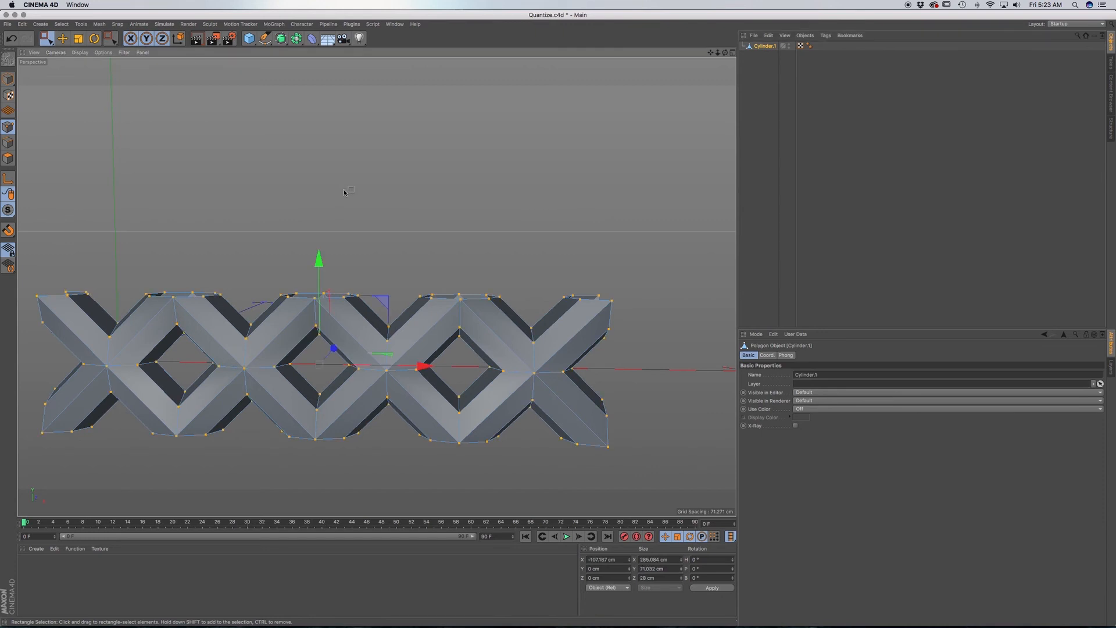
right_click(359, 171)
click(445, 416)
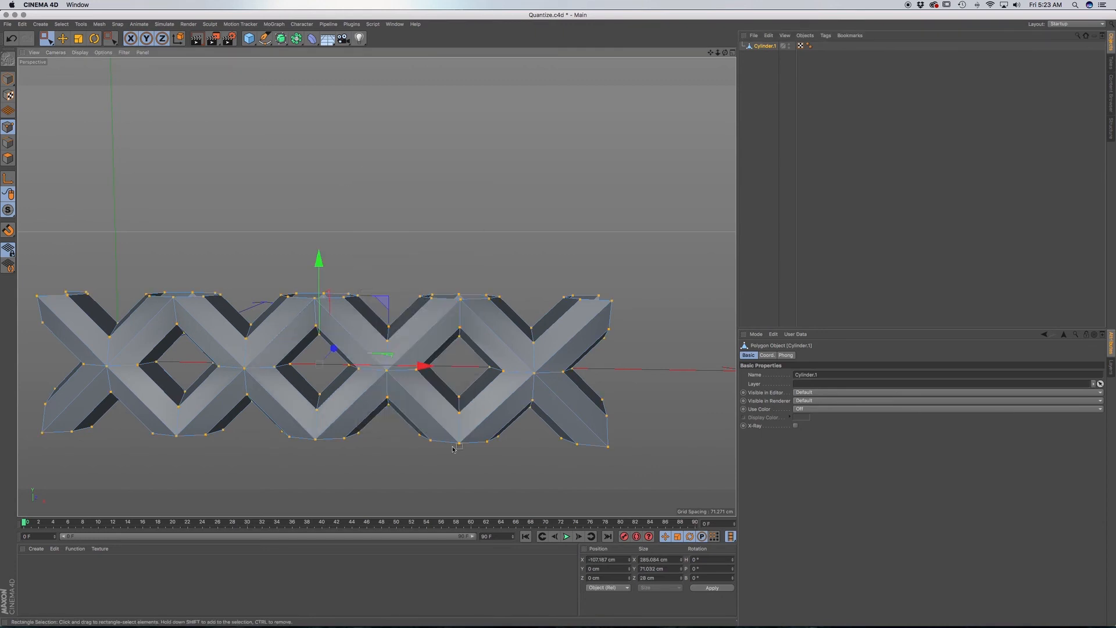
click(471, 499)
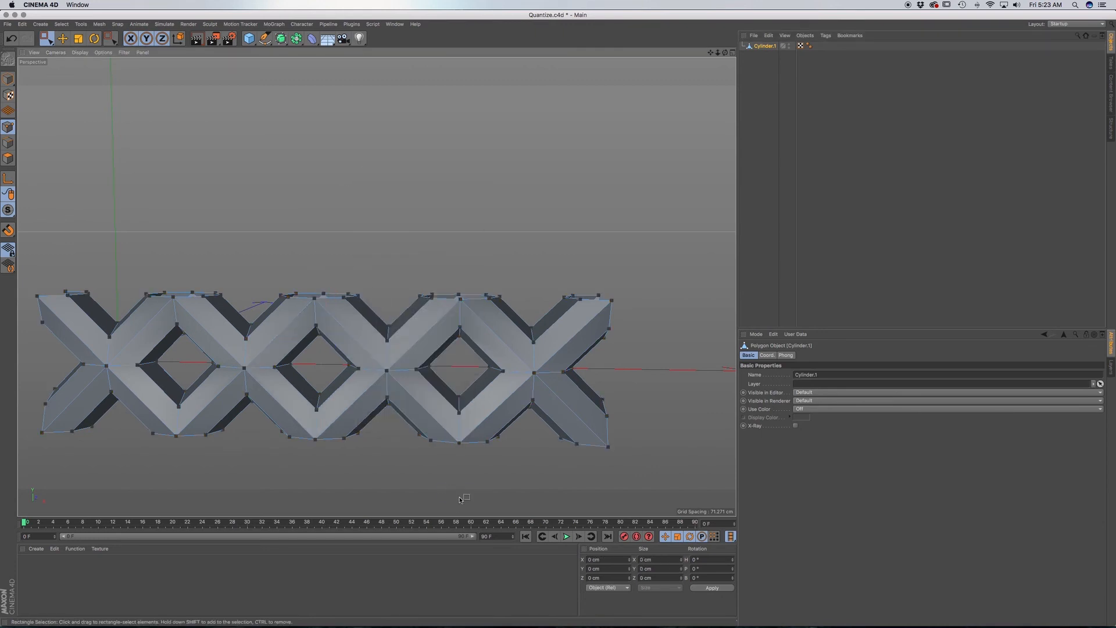
scroll(455, 445, down, 5)
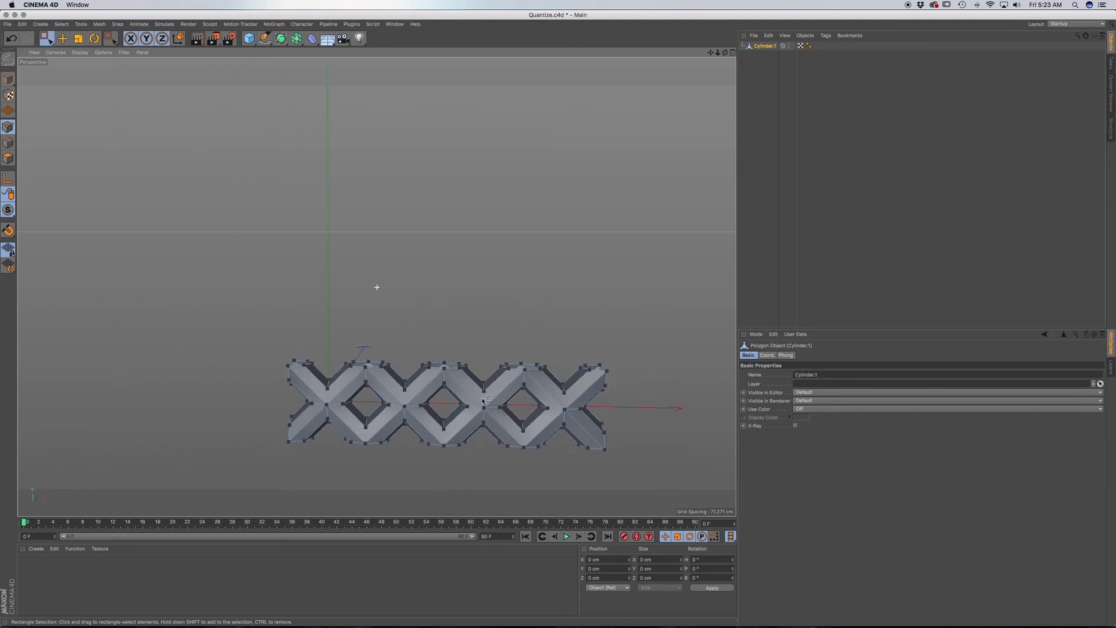
alt+middle_drag(482, 402, 447, 384)
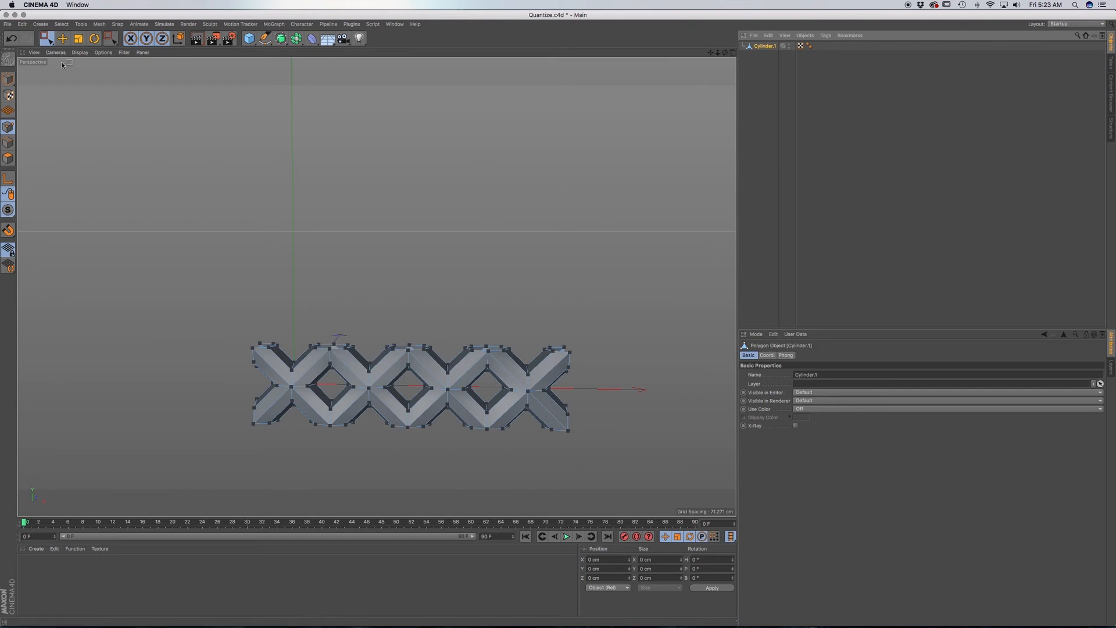
Set the Quantize movement step to the strip's Y size of 71.032 cm.
click(9, 79)
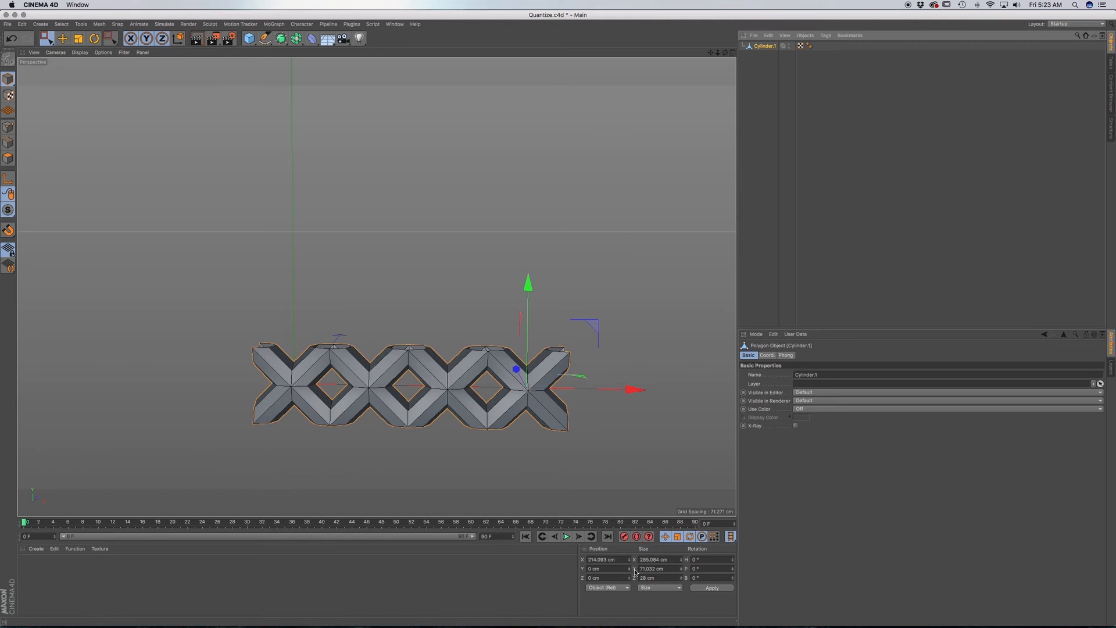
drag(671, 569, 626, 568)
key(super+c)
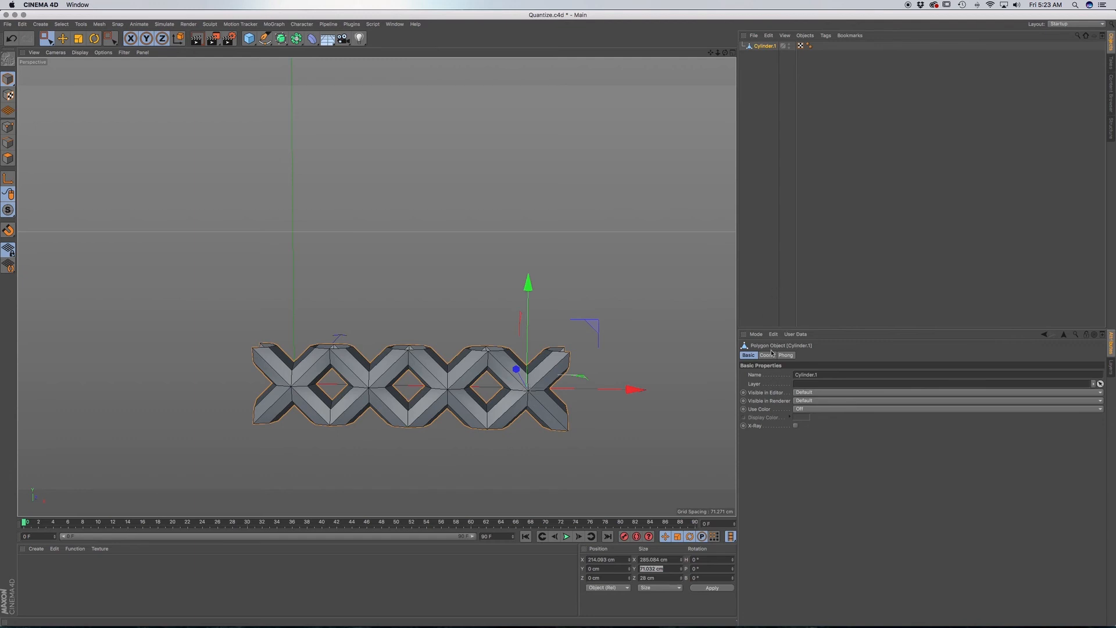
click(755, 334)
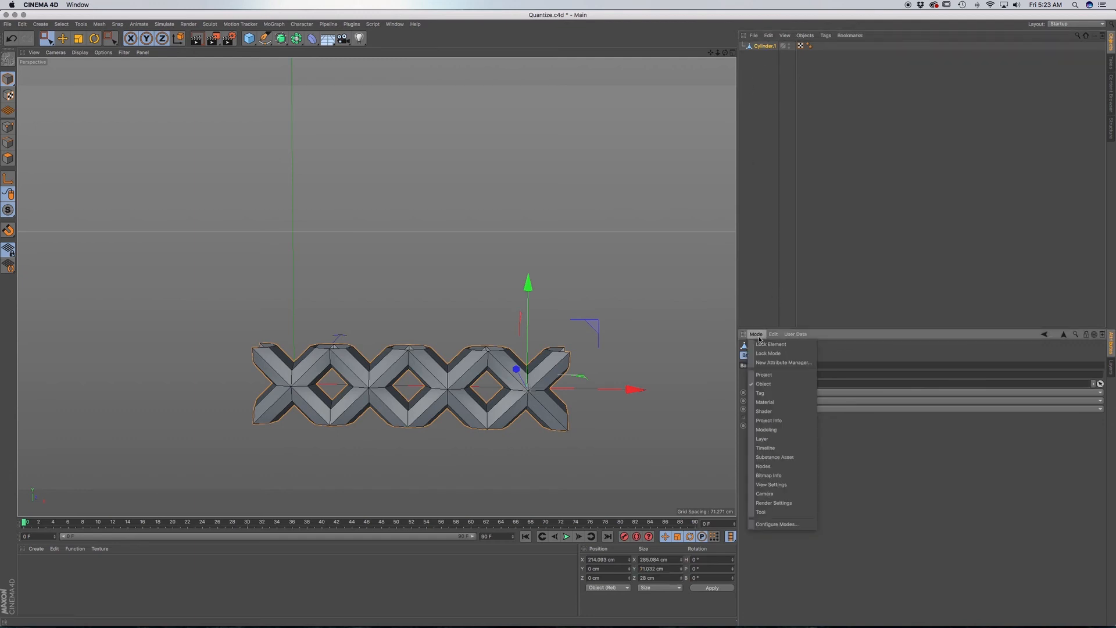
click(774, 430)
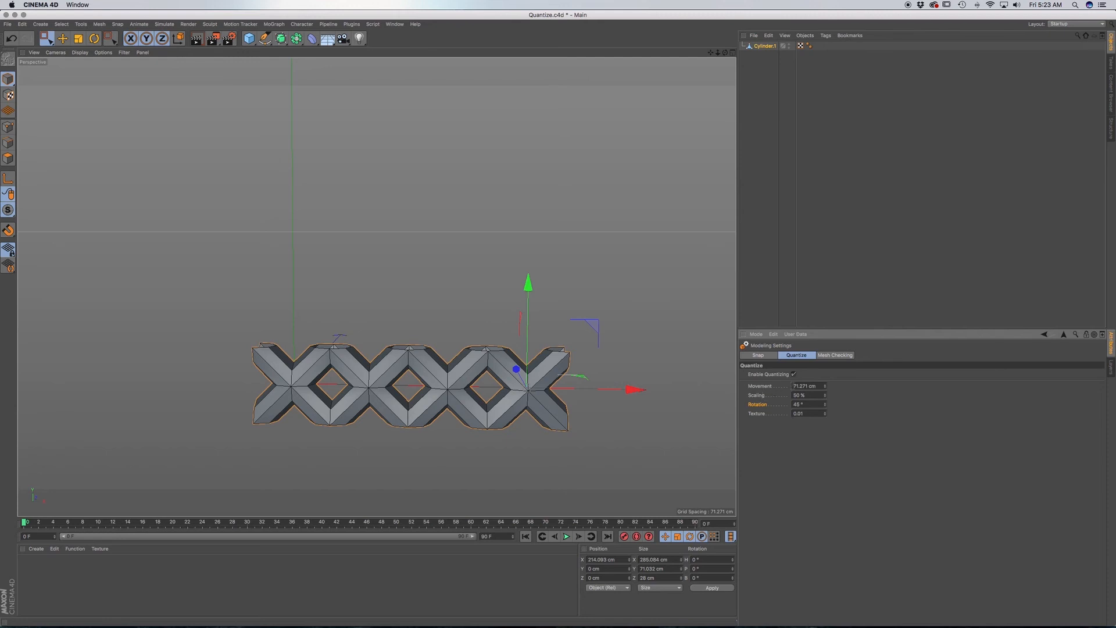
drag(812, 386, 783, 392)
key(super+v)
Duplicate the four-X strip upward four times, one quantized step each, up to a Y position of 284.128 cm.
drag(528, 287, 527, 248)
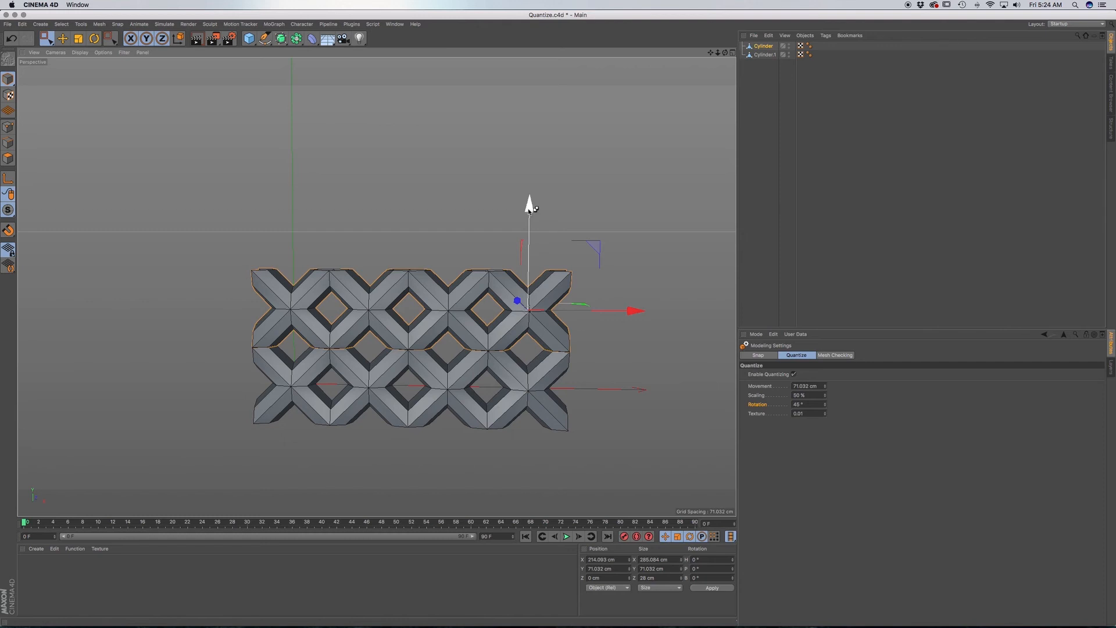
ctrl+drag(530, 207, 528, 167)
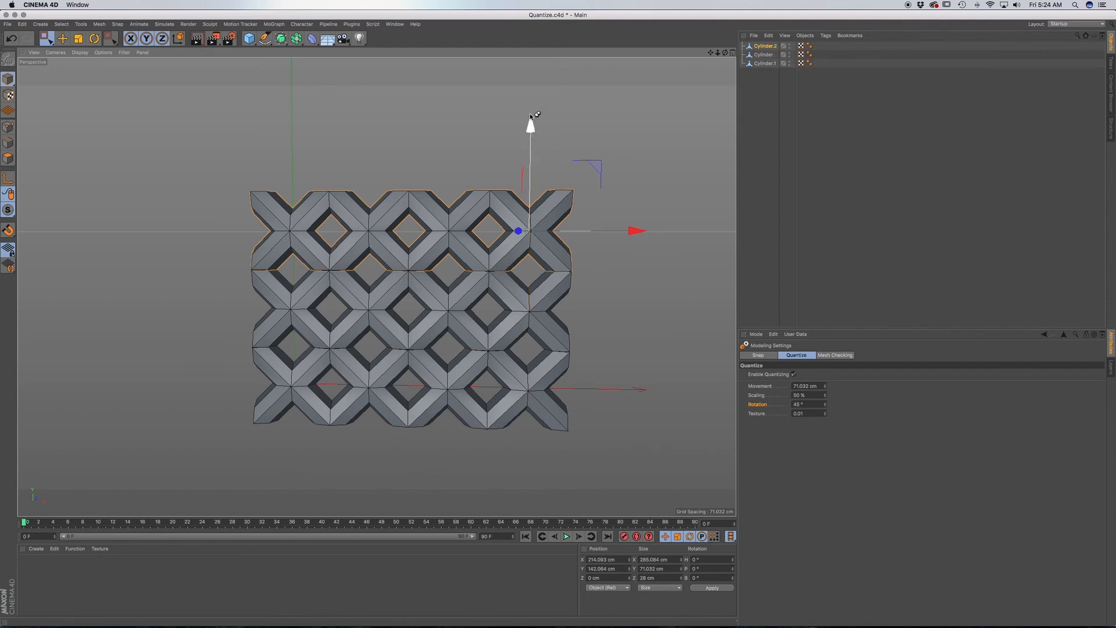
ctrl+drag(532, 95, 534, 82)
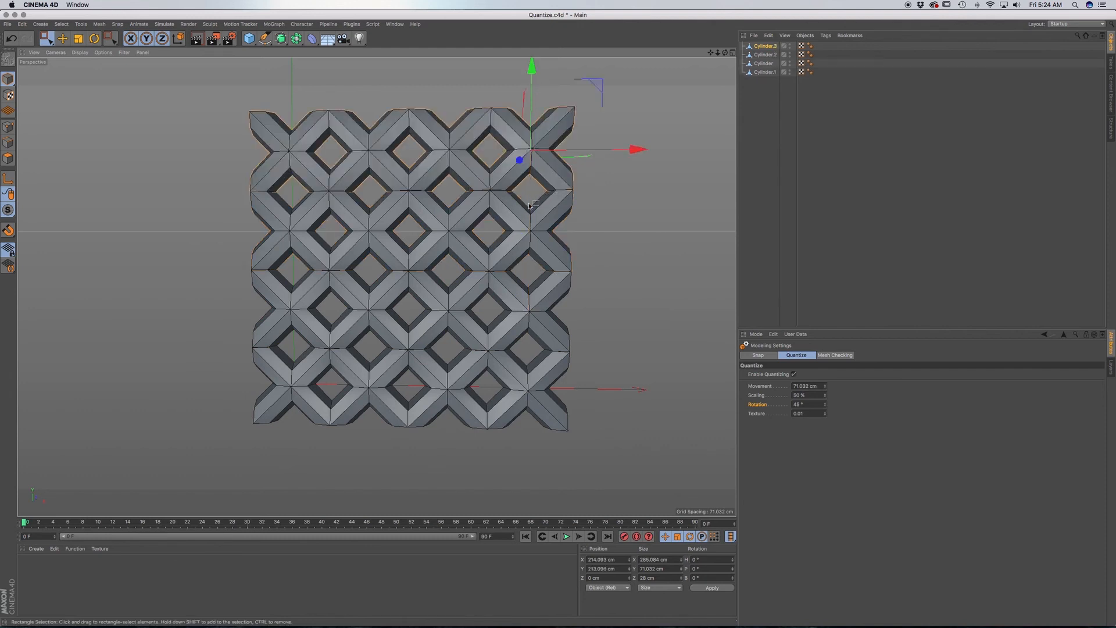
alt+middle_drag(522, 255, 525, 332)
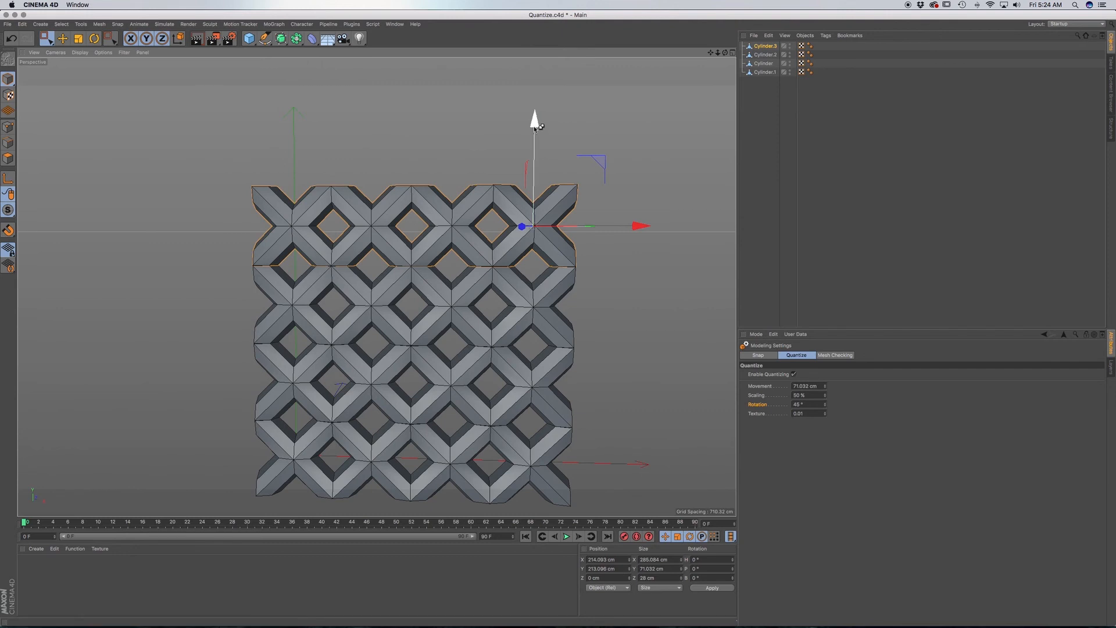
ctrl+drag(535, 126, 533, 81)
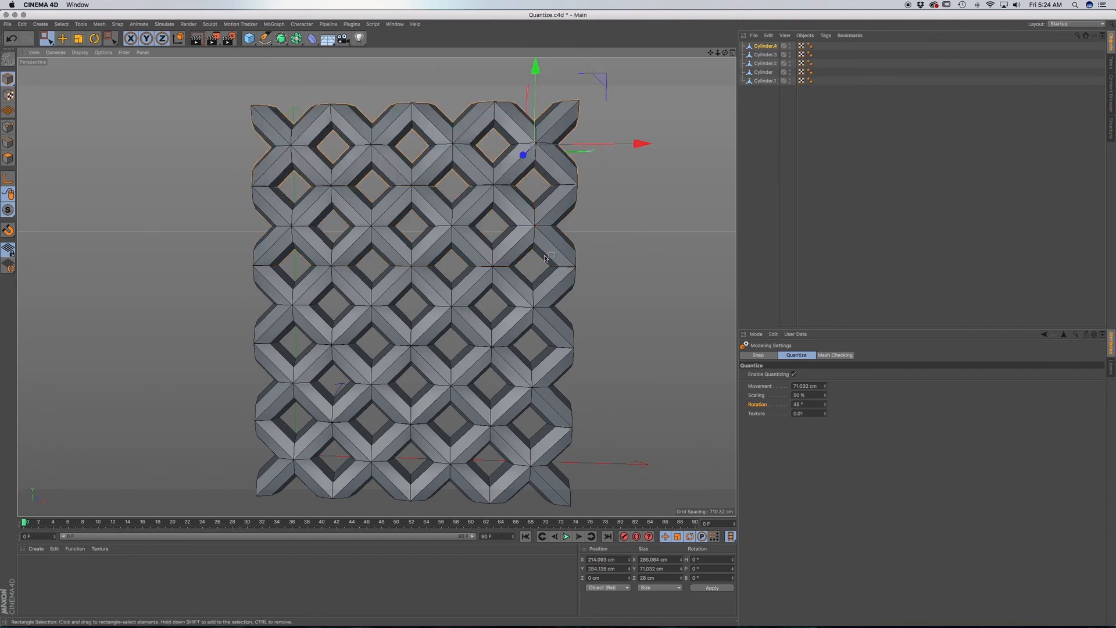
Merge all five strip objects into a single mesh with Connect Objects + Delete.
scroll(520, 343, down, 5)
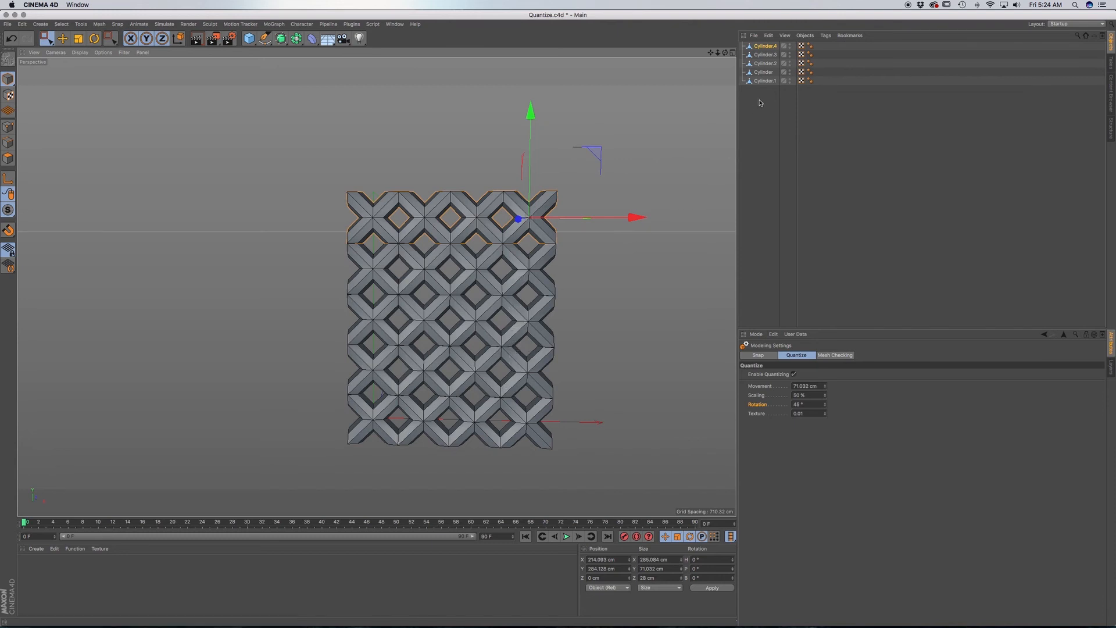
drag(771, 92, 754, 43)
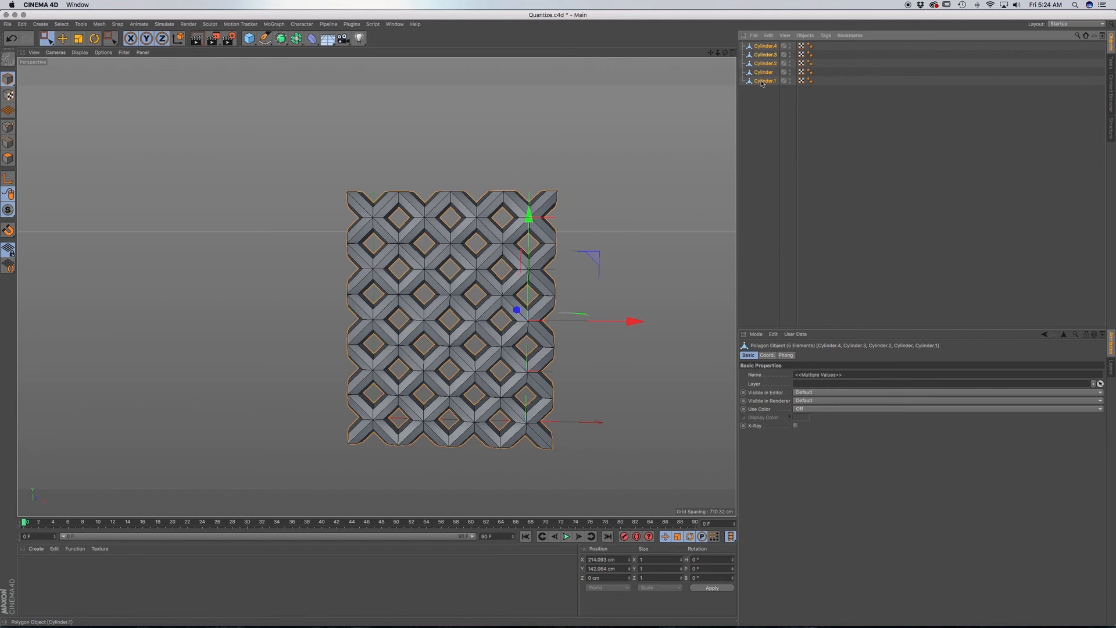
right_click(762, 82)
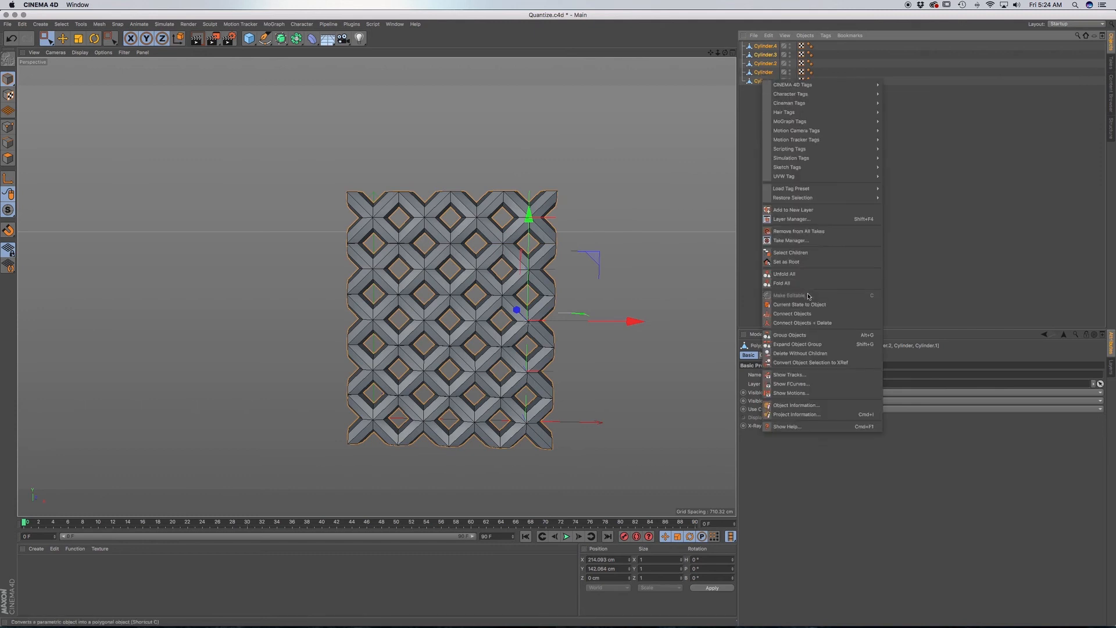
click(805, 325)
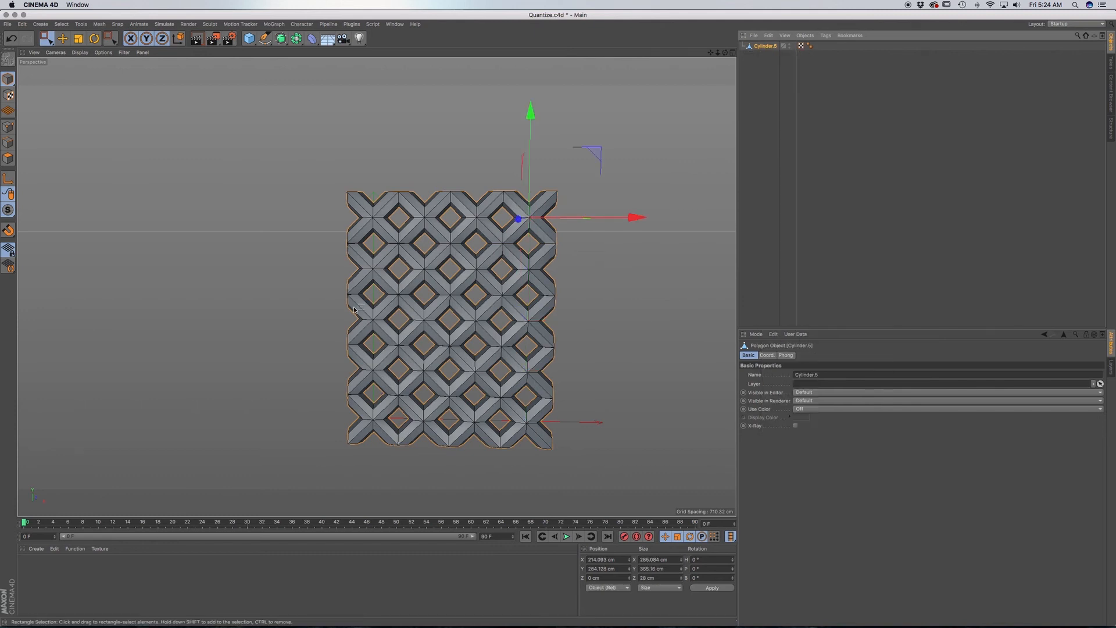
Optimize all points of the merged lattice in Points mode, and deselect them using Live Selection.
click(8, 127)
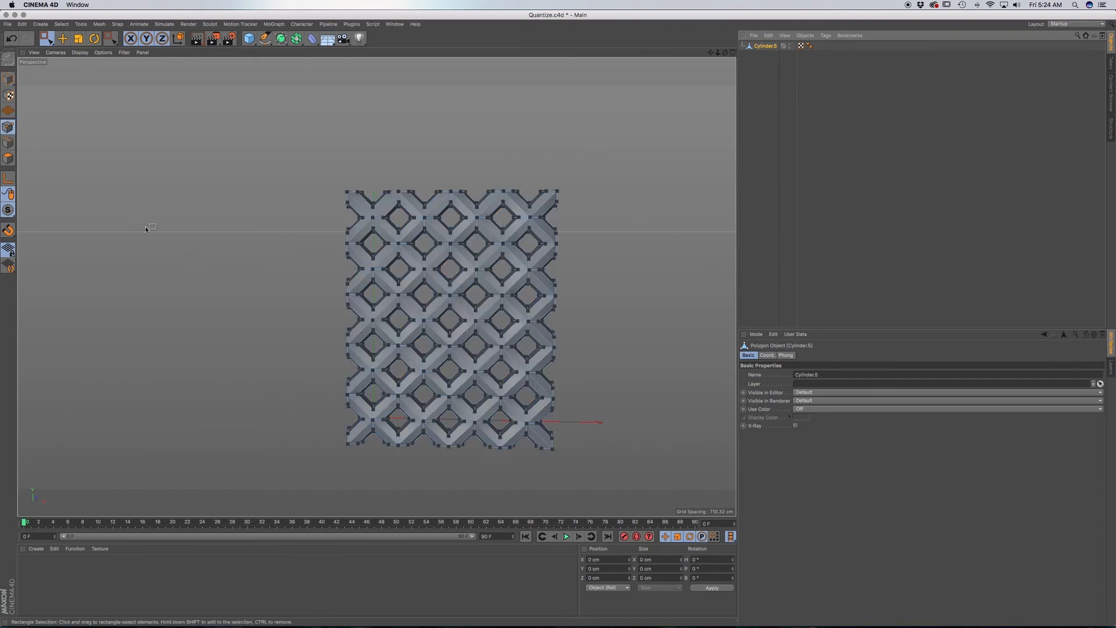
key(super+a)
right_click(194, 247)
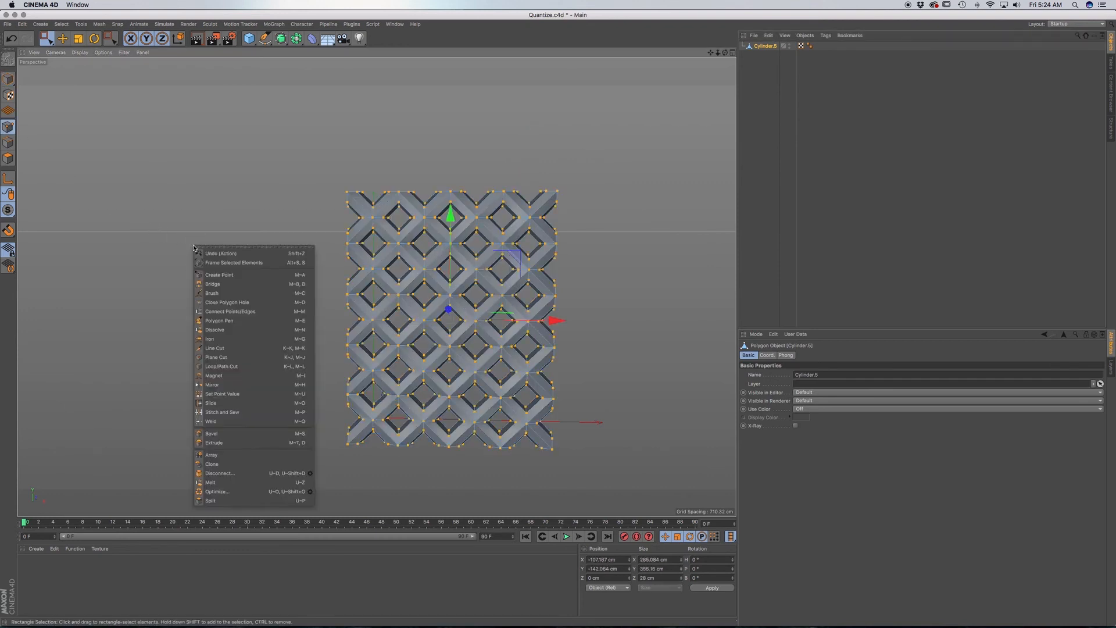
click(260, 492)
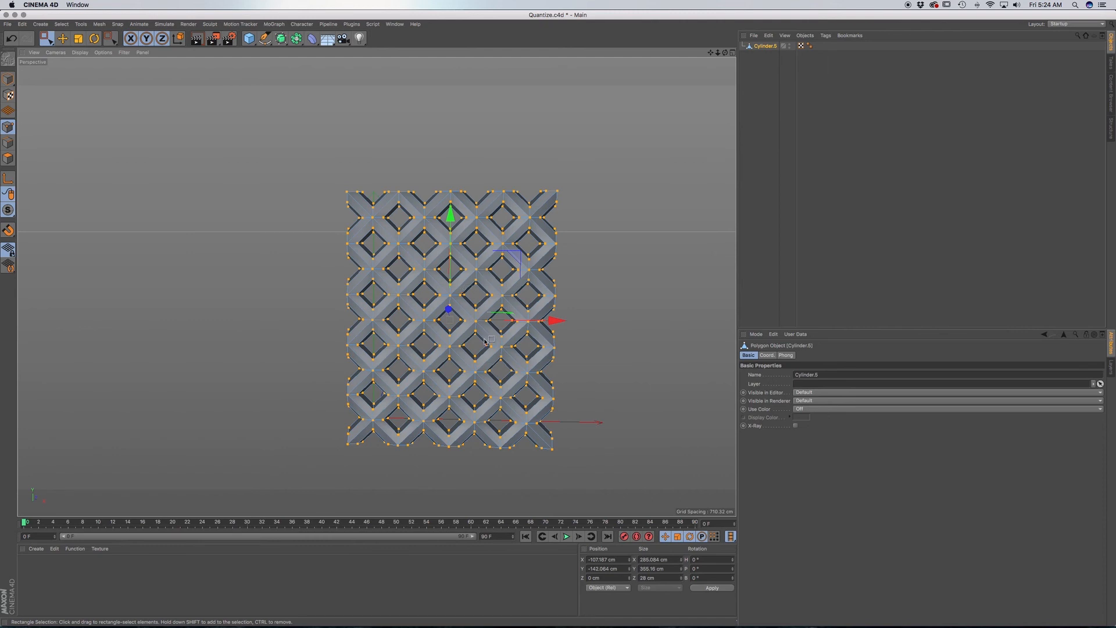
click(46, 38)
click(75, 45)
click(605, 268)
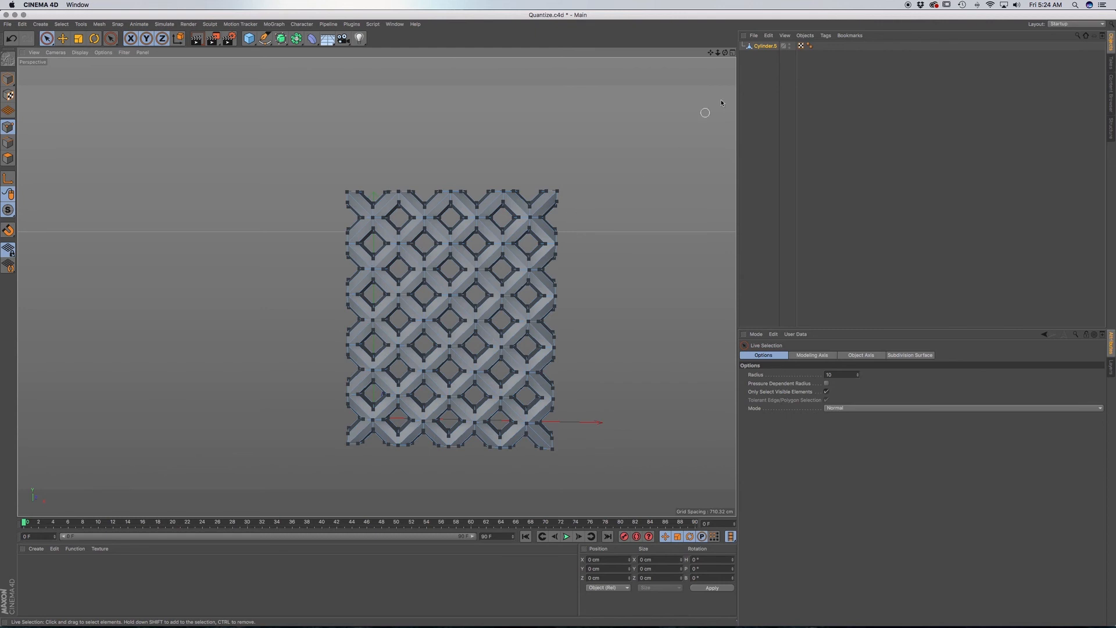
Examine the points and seams of the merged lattice up close and as a whole.
click(765, 46)
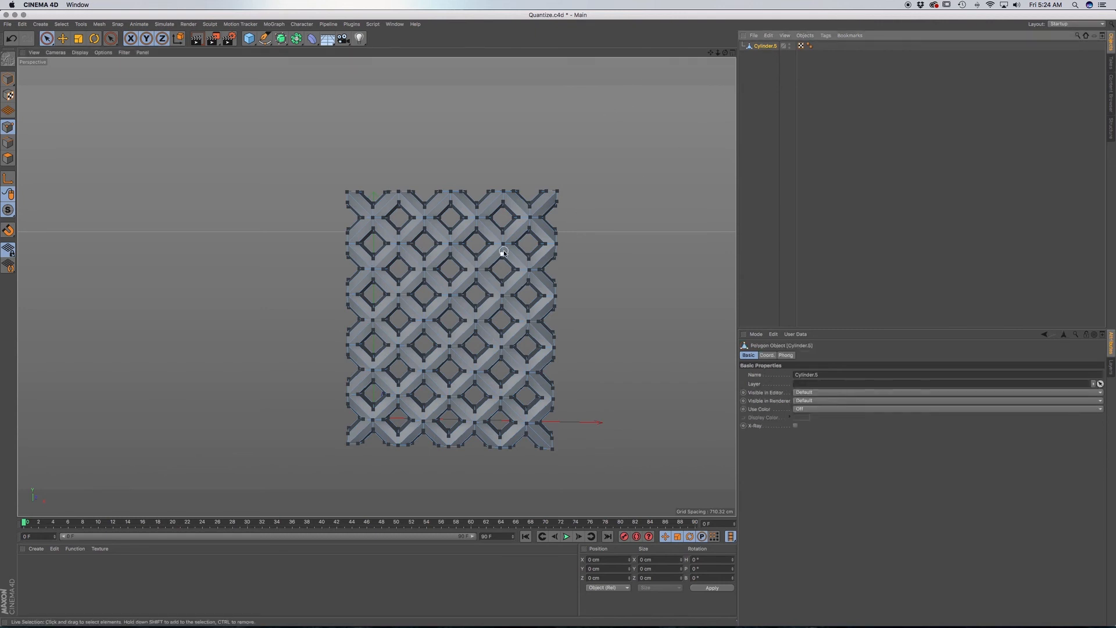
scroll(501, 329, down, 2)
scroll(501, 330, up, 6)
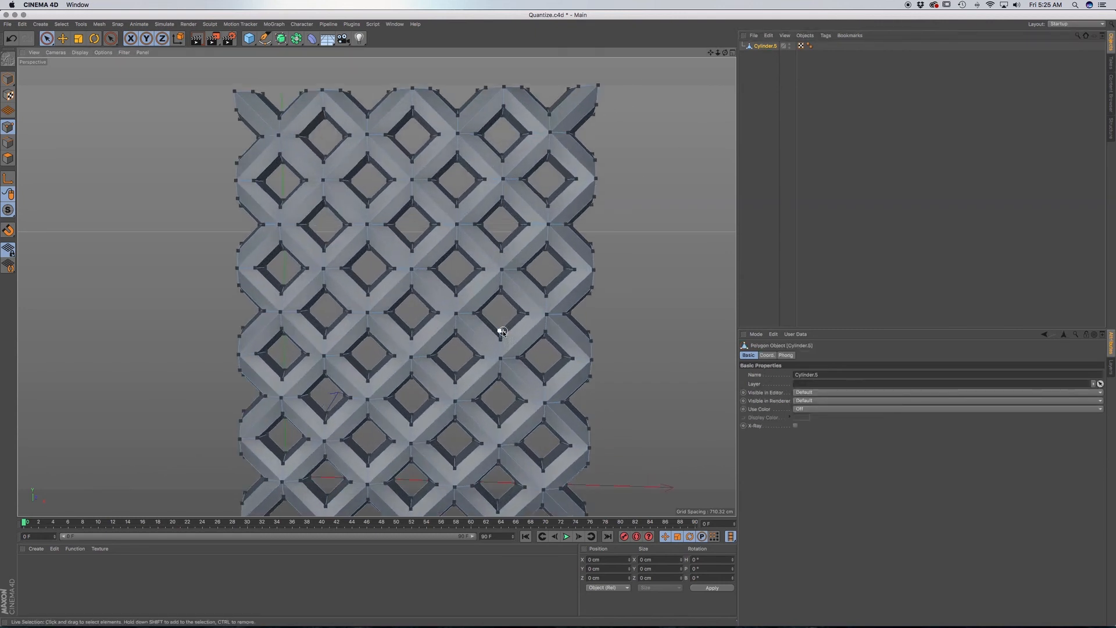
scroll(503, 333, down, 1)
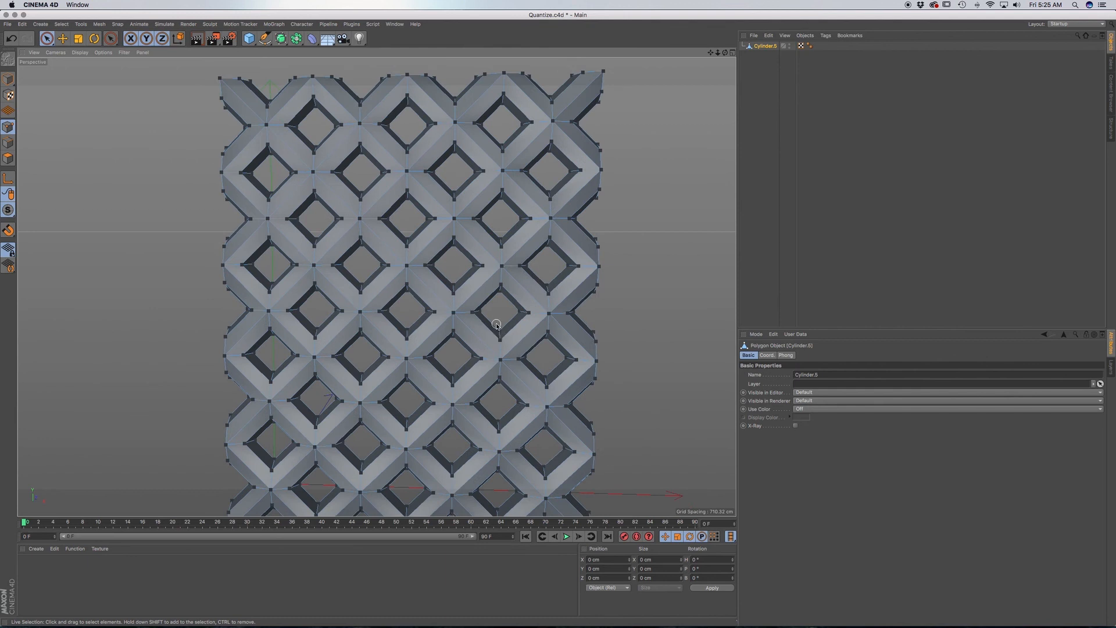
scroll(475, 319, down, 2)
scroll(475, 319, down, 1)
scroll(477, 324, down, 2)
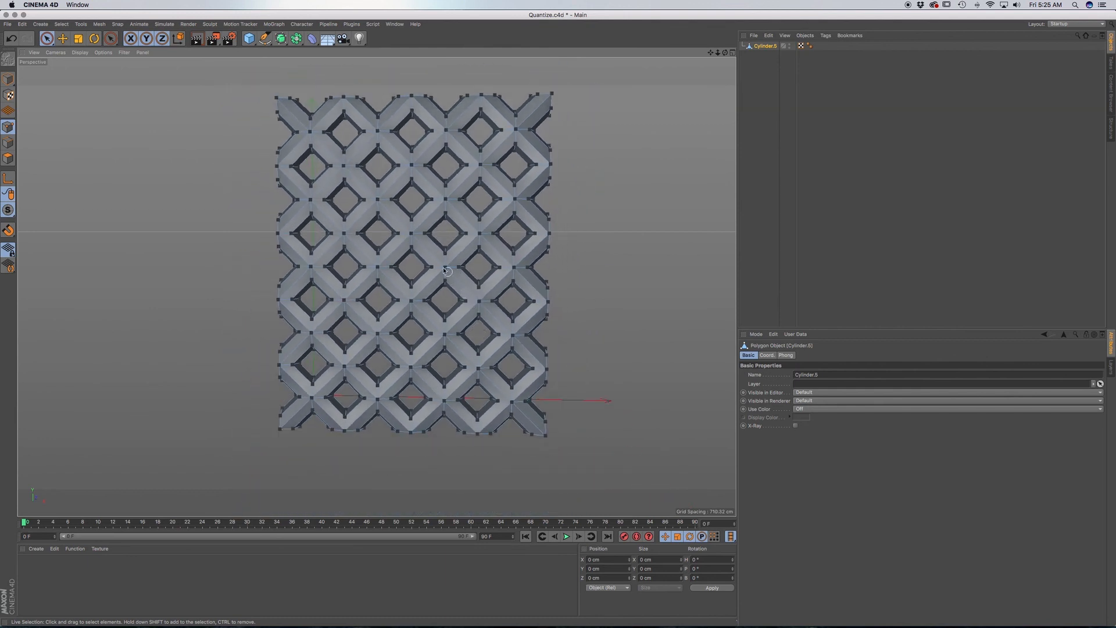
alt+middle_drag(476, 285, 496, 321)
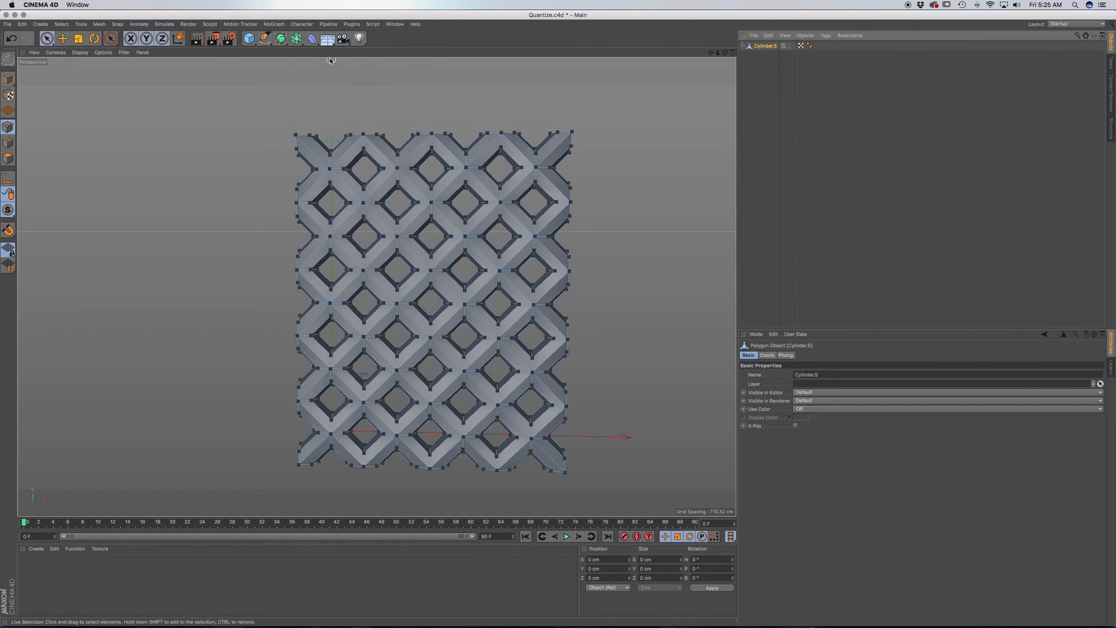
Add a Bend deformer as a child of the lattice and fit it to its parent.
click(312, 39)
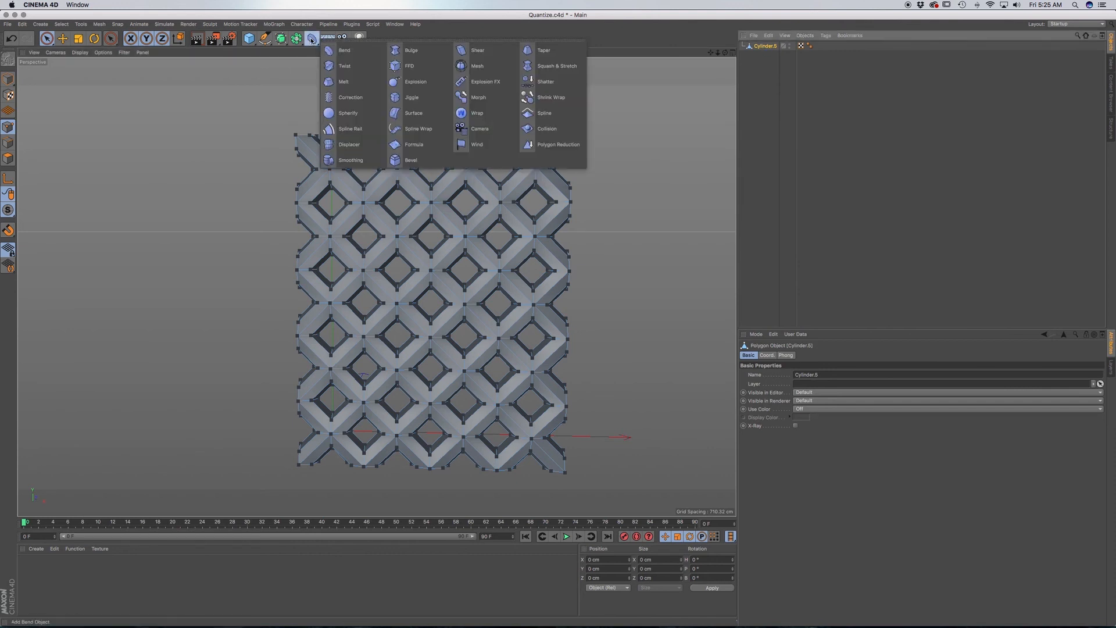
click(342, 50)
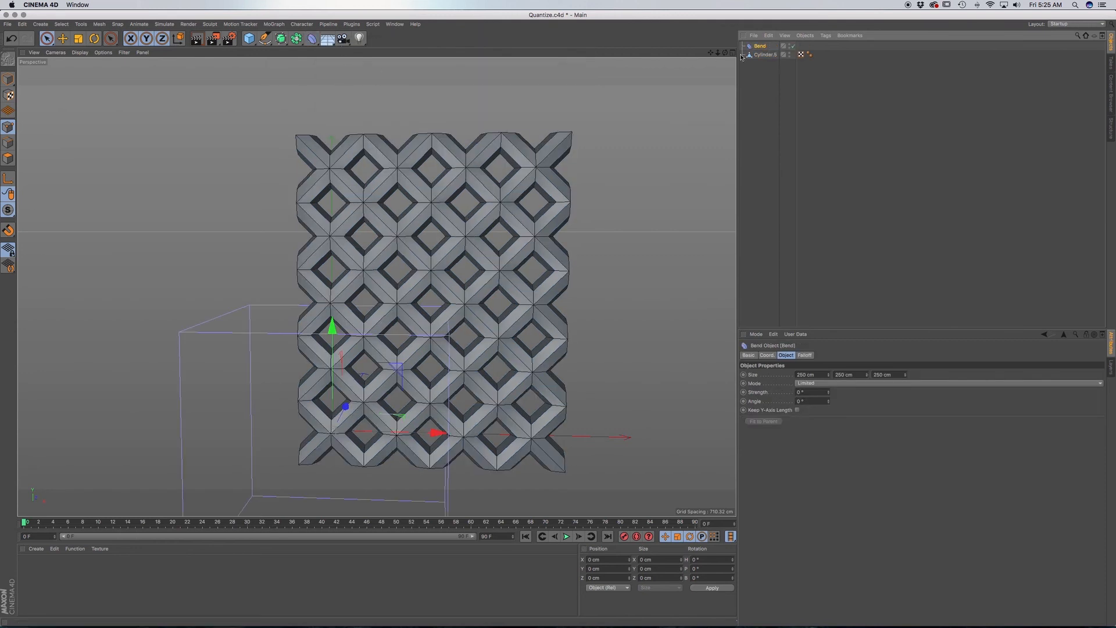
drag(759, 48, 765, 55)
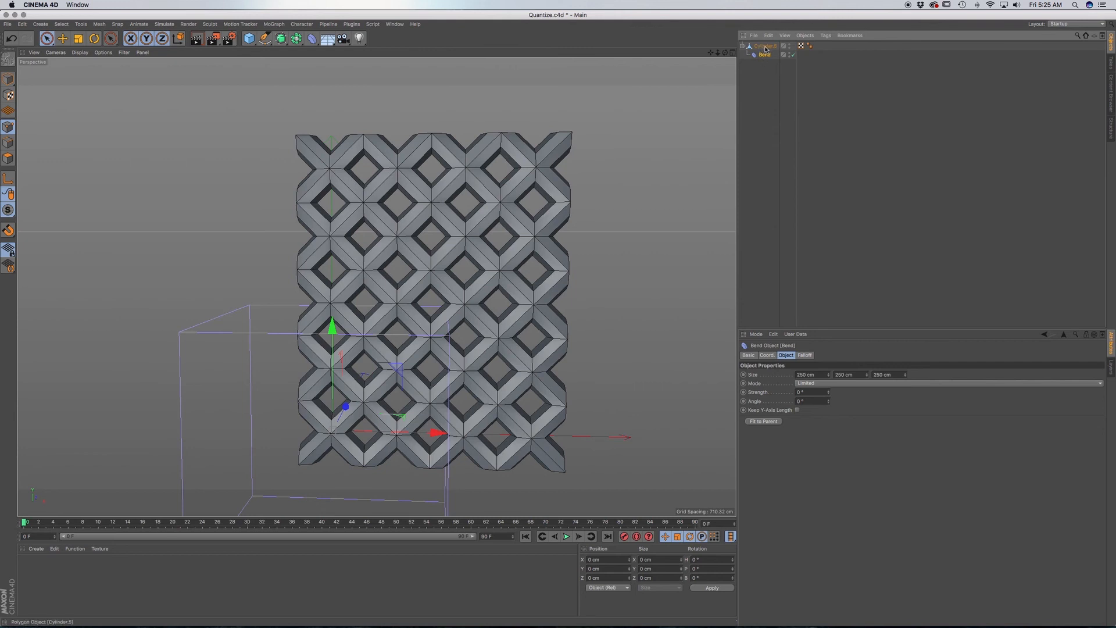
click(764, 421)
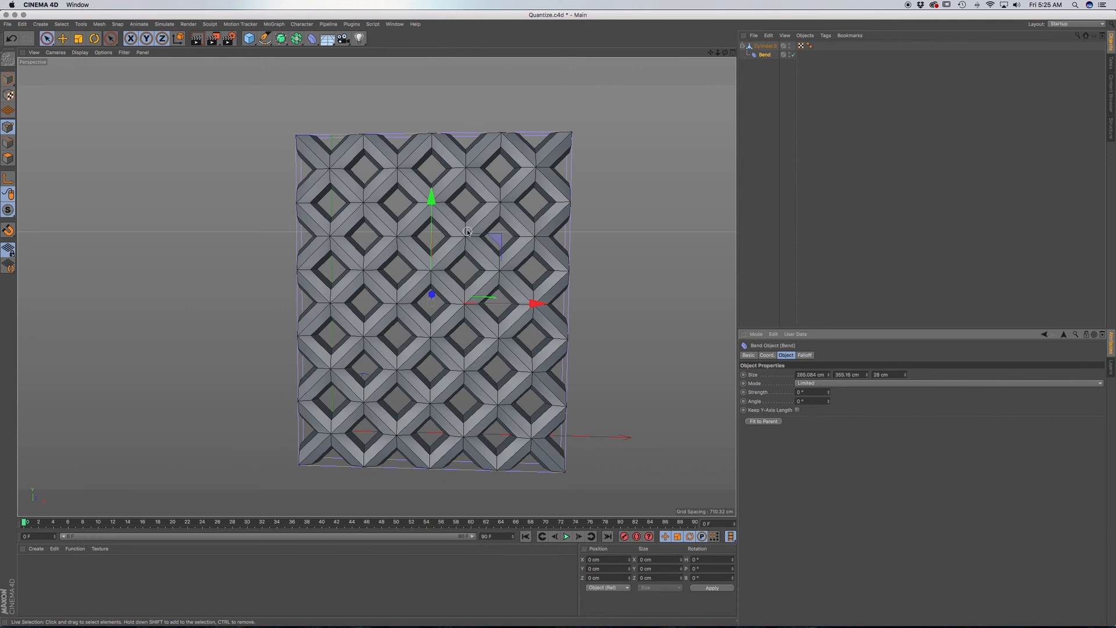
Try bending the lattice by raising the Bend deformer's strength, and undo the change.
alt+drag(458, 310, 458, 325)
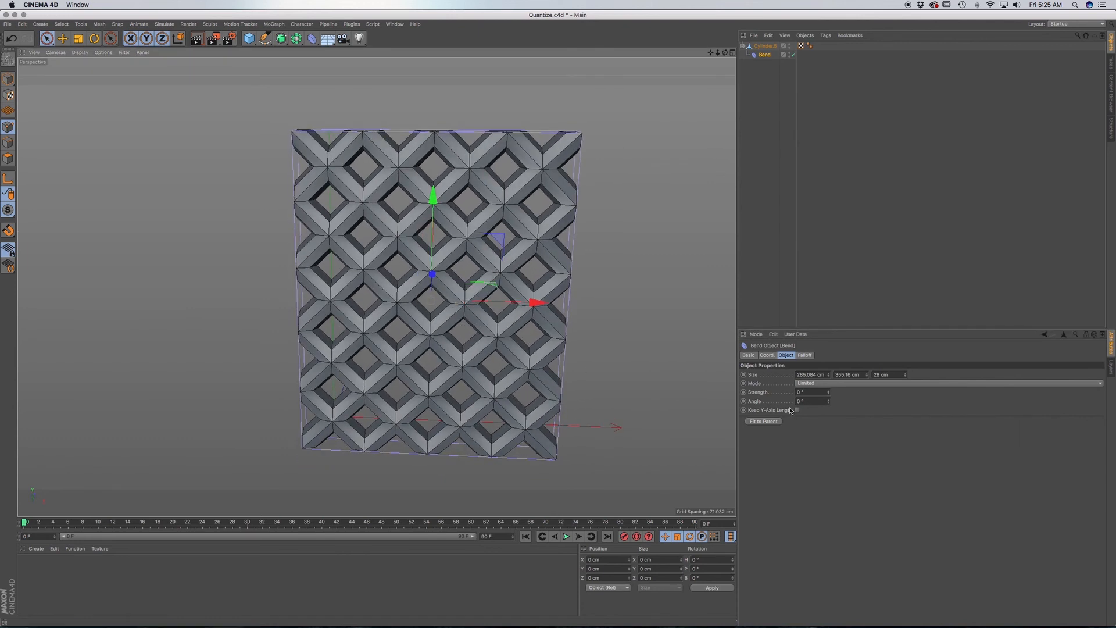
drag(829, 392, 877, 392)
key(super+z)
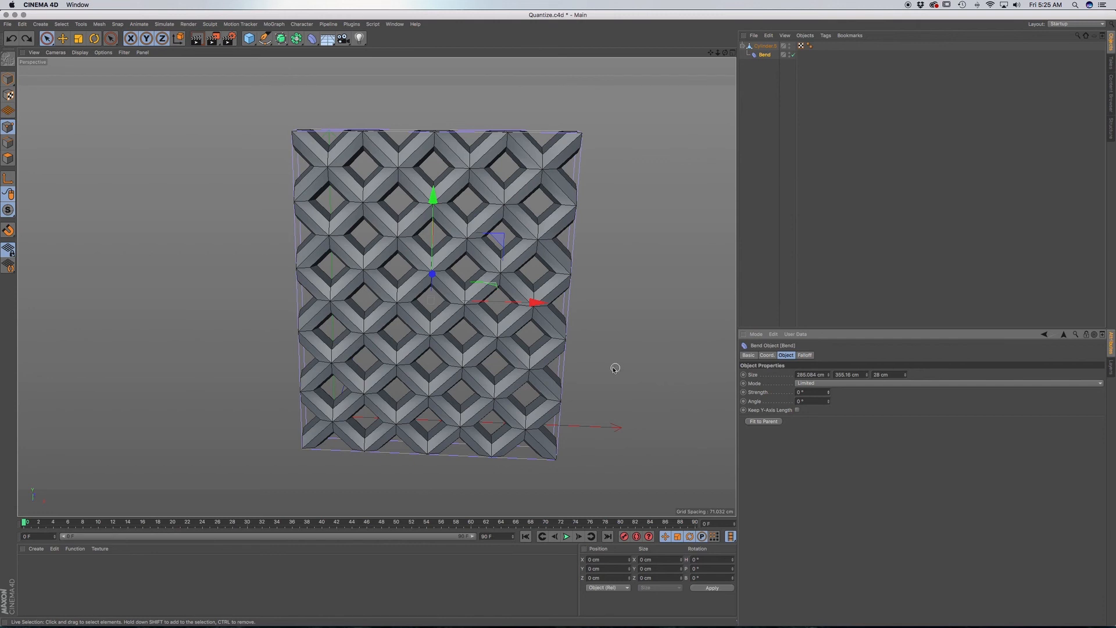
Rotate the Bend deformer 90° about its X axis and fit it to the parent lattice again.
key(r)
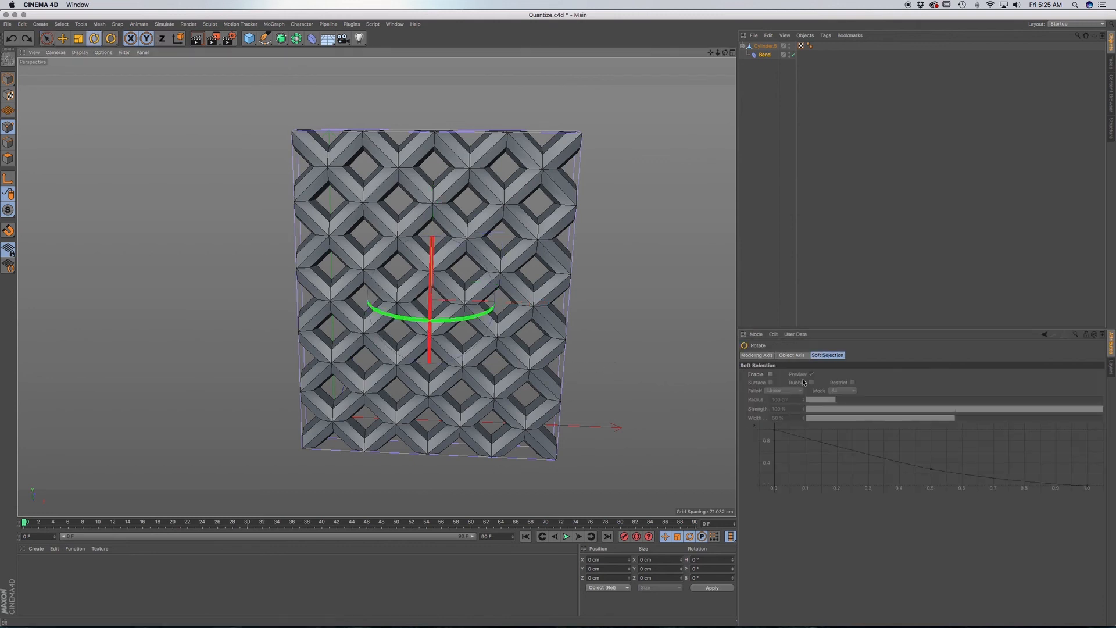
click(756, 334)
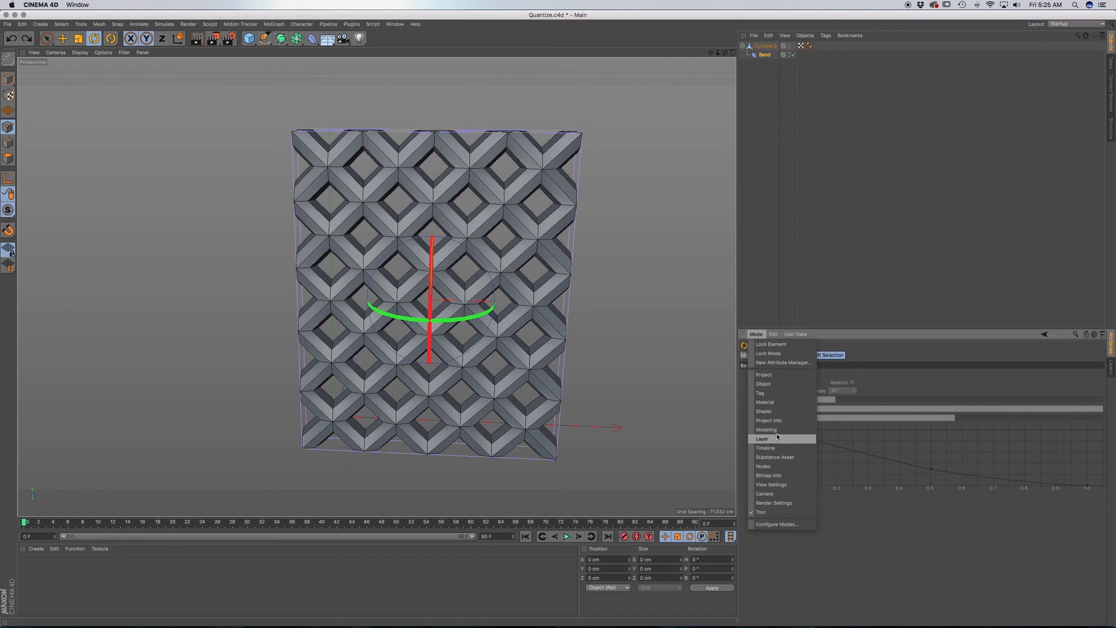
click(779, 431)
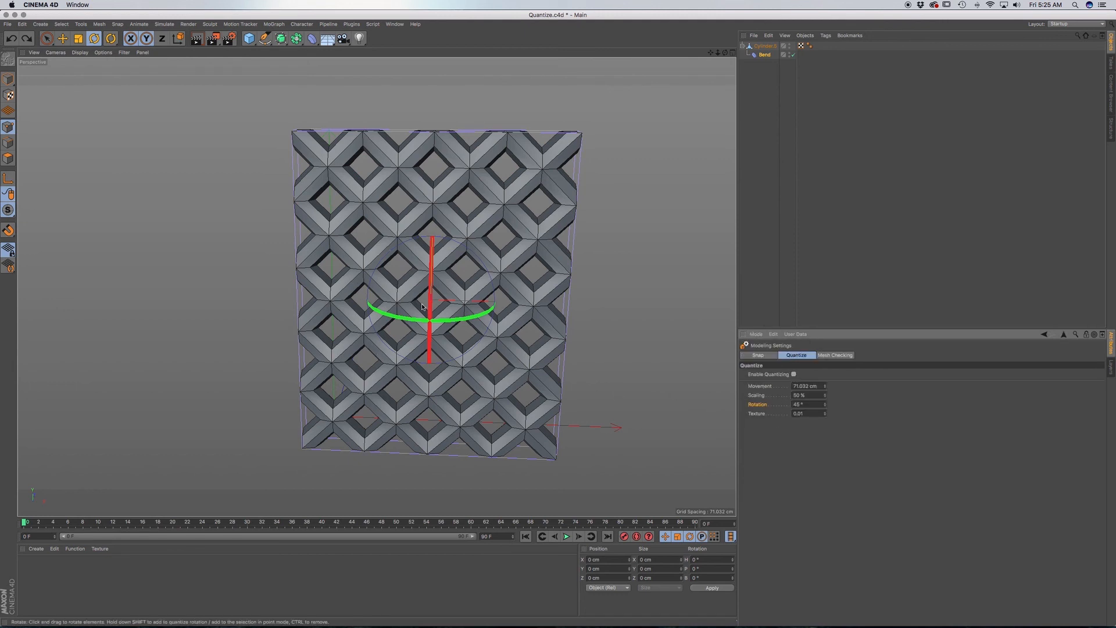
drag(423, 307, 430, 224)
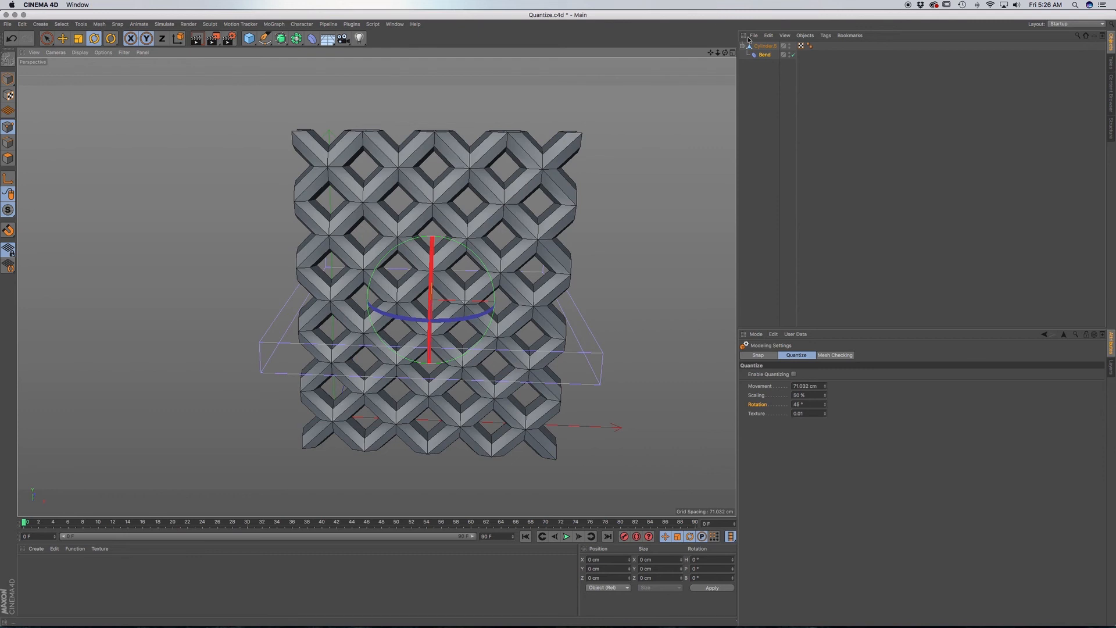
click(763, 55)
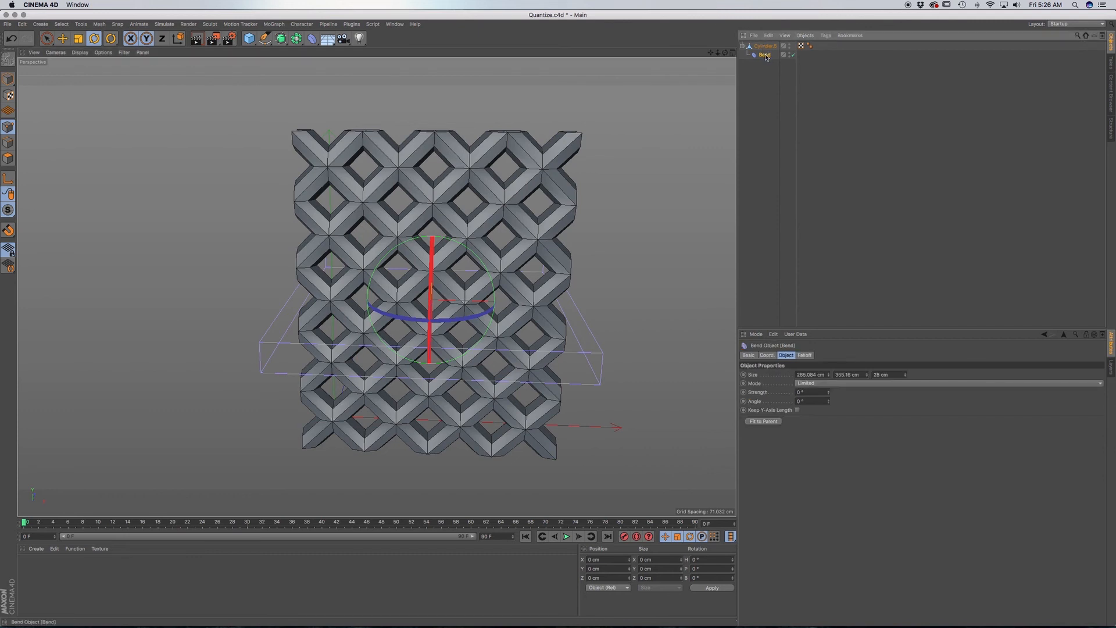
click(762, 422)
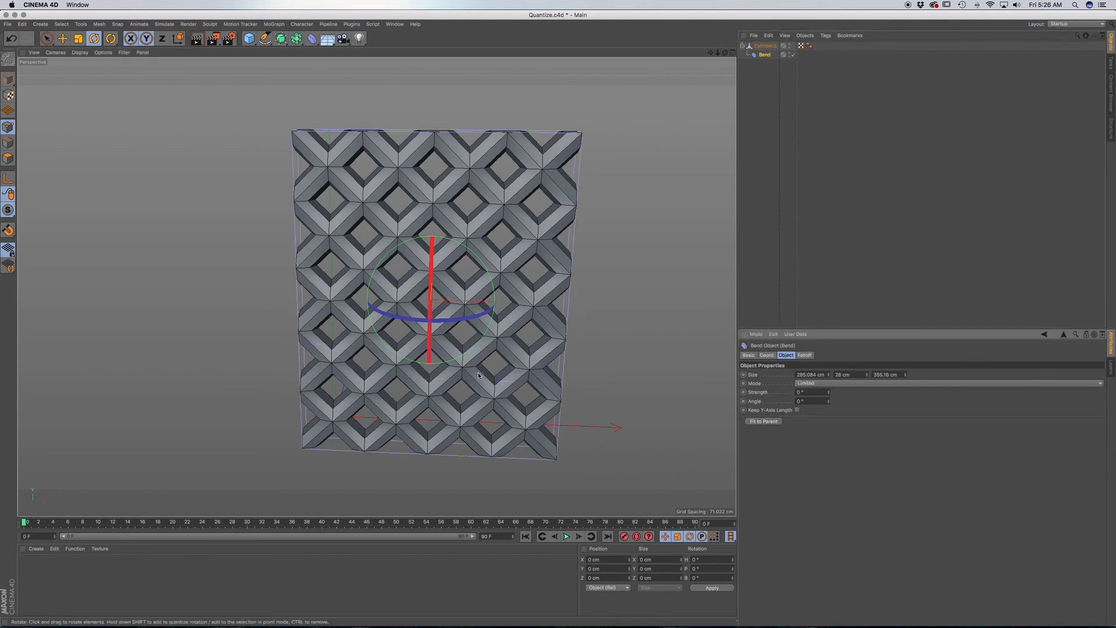
Test the bend strength with the rotated deformer, and undo the test.
drag(831, 393, 830, 394)
key(super+z)
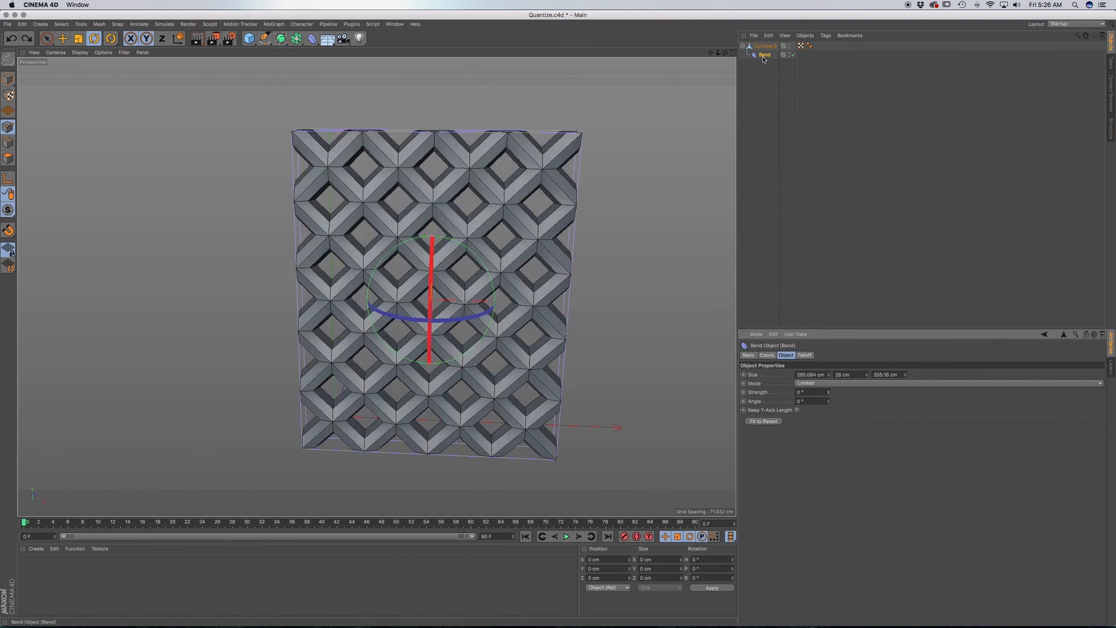
Rotate the Bend deformer 90° about its Z axis and refit it to the parent lattice.
click(418, 314)
drag(418, 314, 480, 317)
click(757, 422)
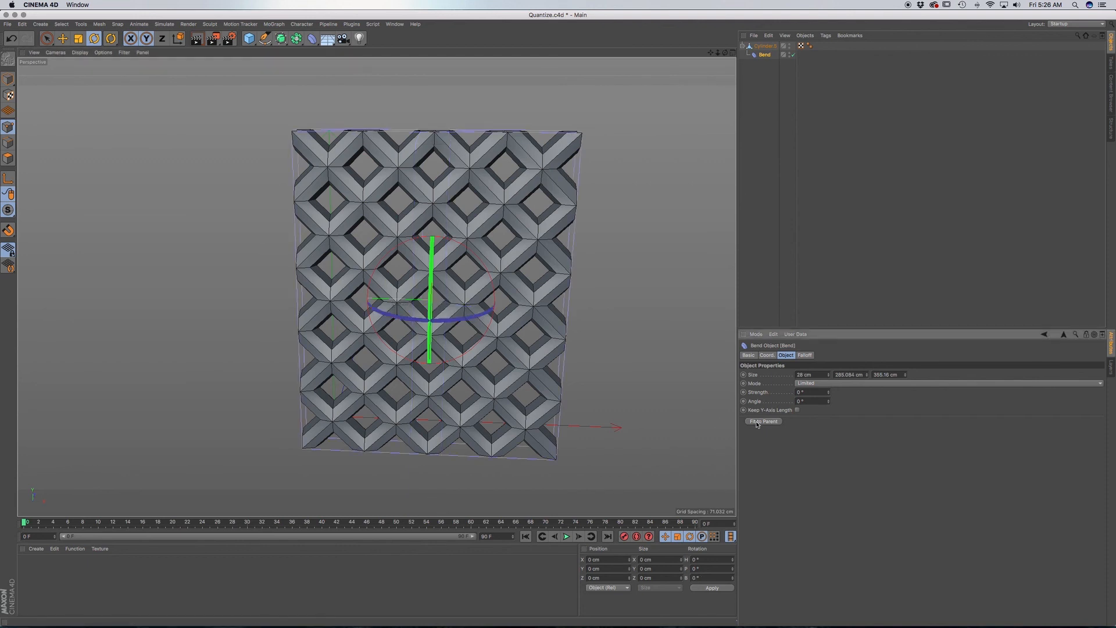
Set the Bend deformer's strength to 360° to roll the lattice into a closed cylinder, and inspect the seam.
drag(831, 393, 888, 388)
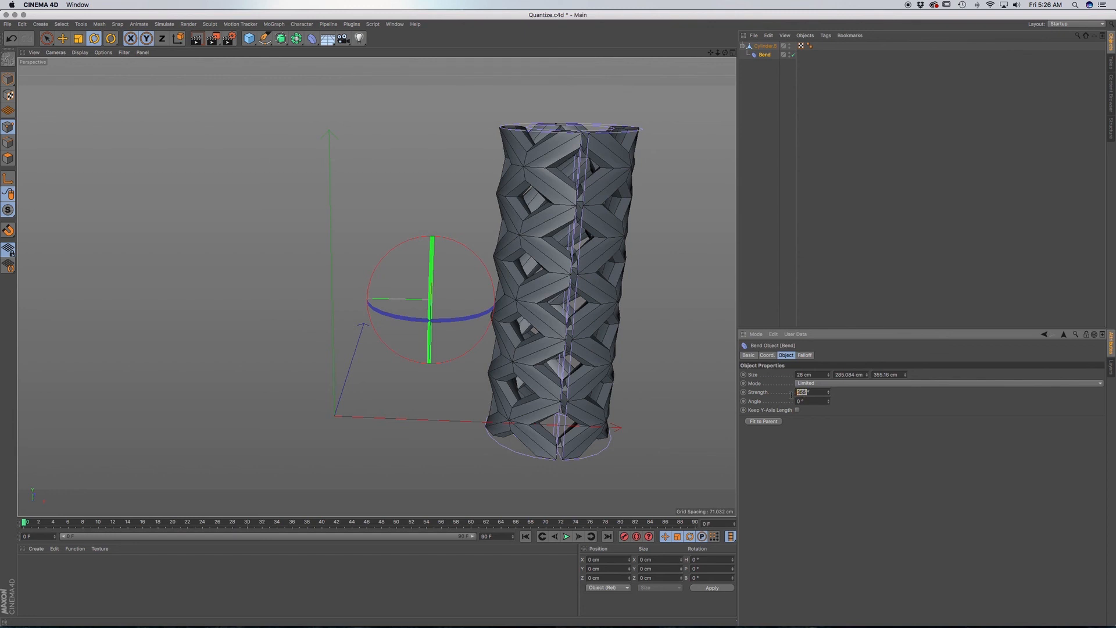
key(Return)
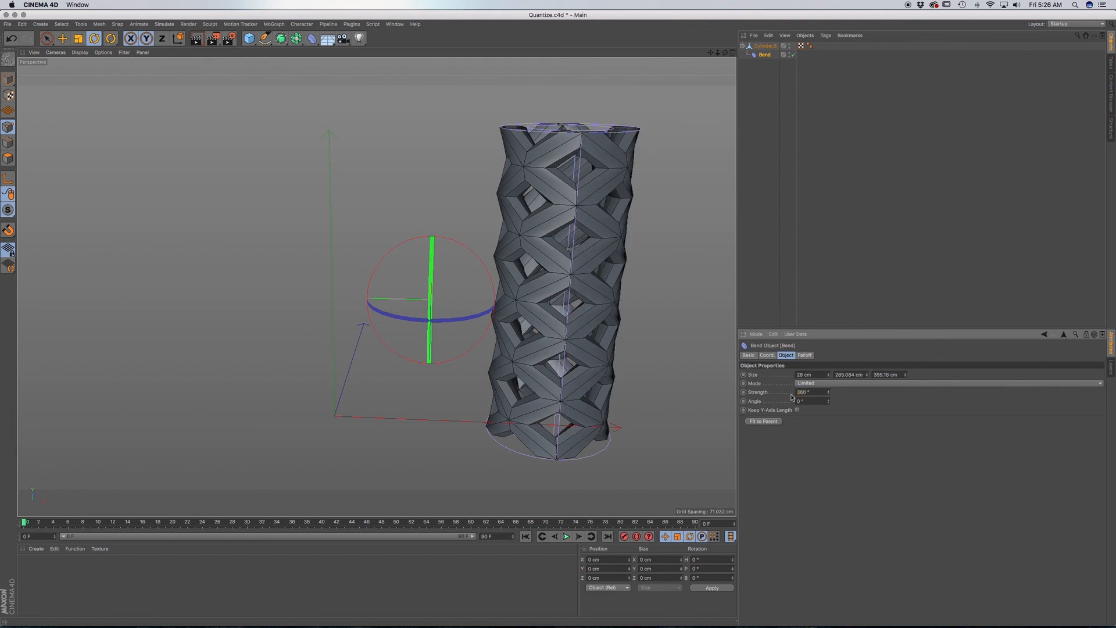
scroll(602, 156, up, 8)
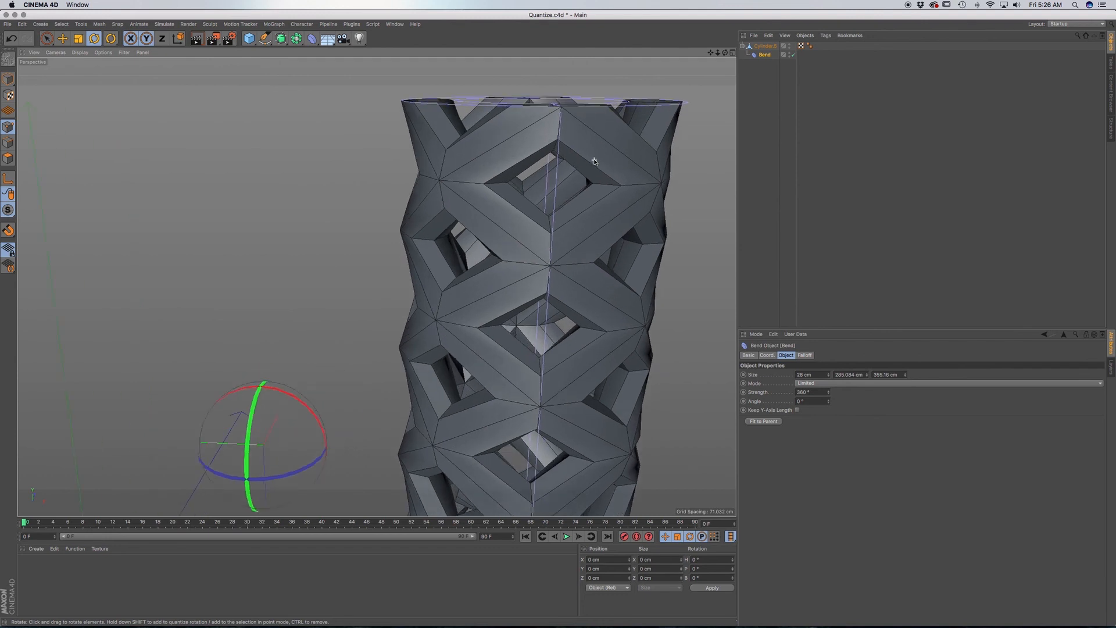
scroll(612, 235, down, 8)
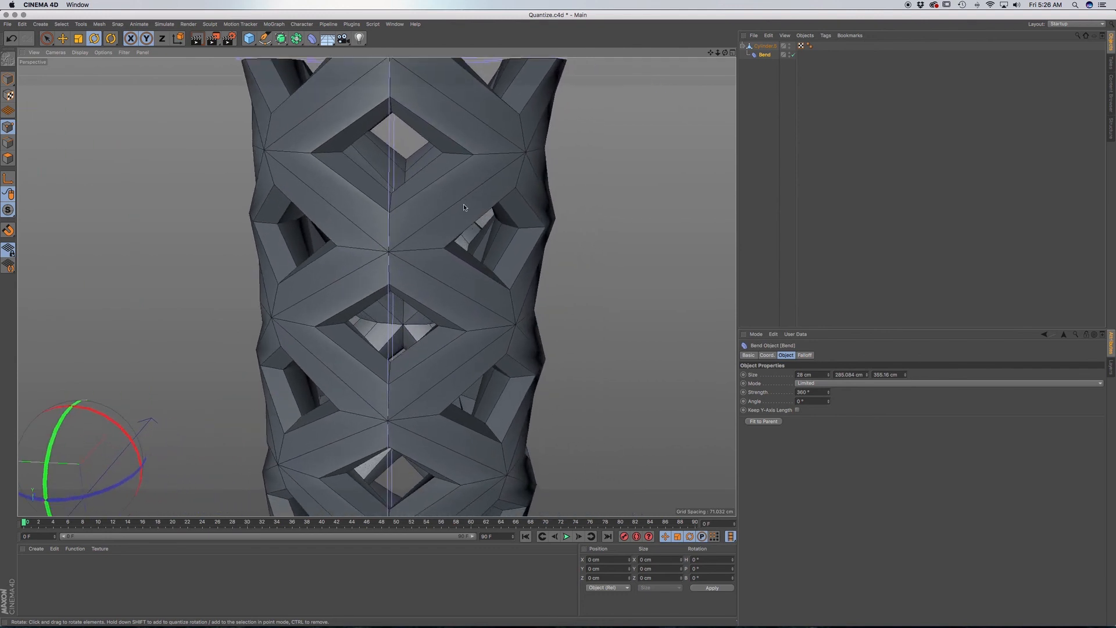
scroll(464, 208, down, 2)
alt+drag(454, 229, 431, 216)
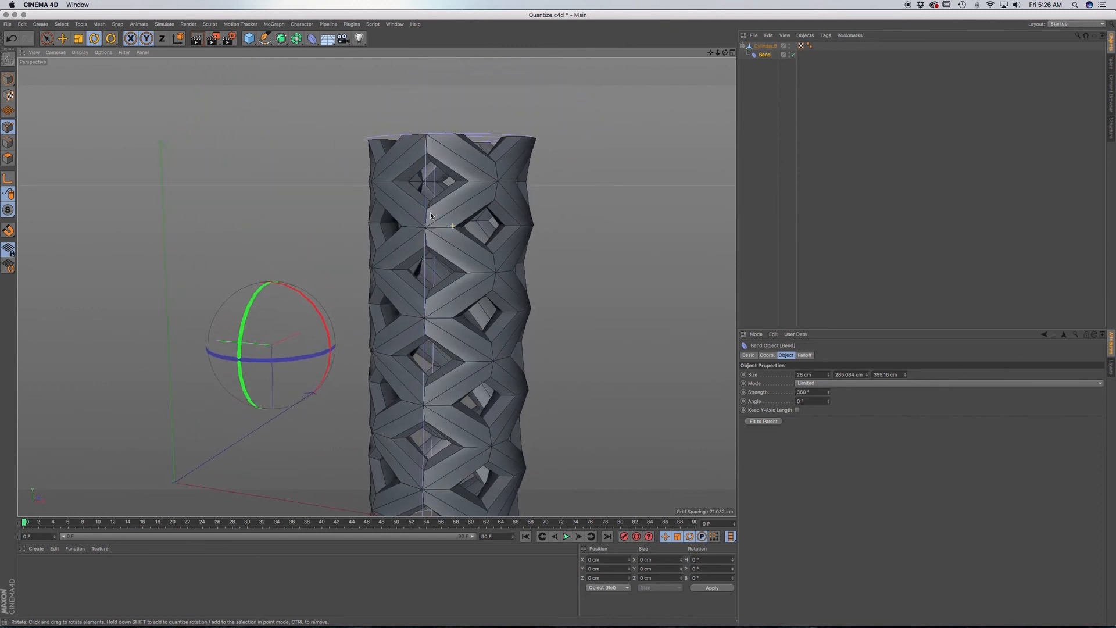
scroll(421, 224, up, 10)
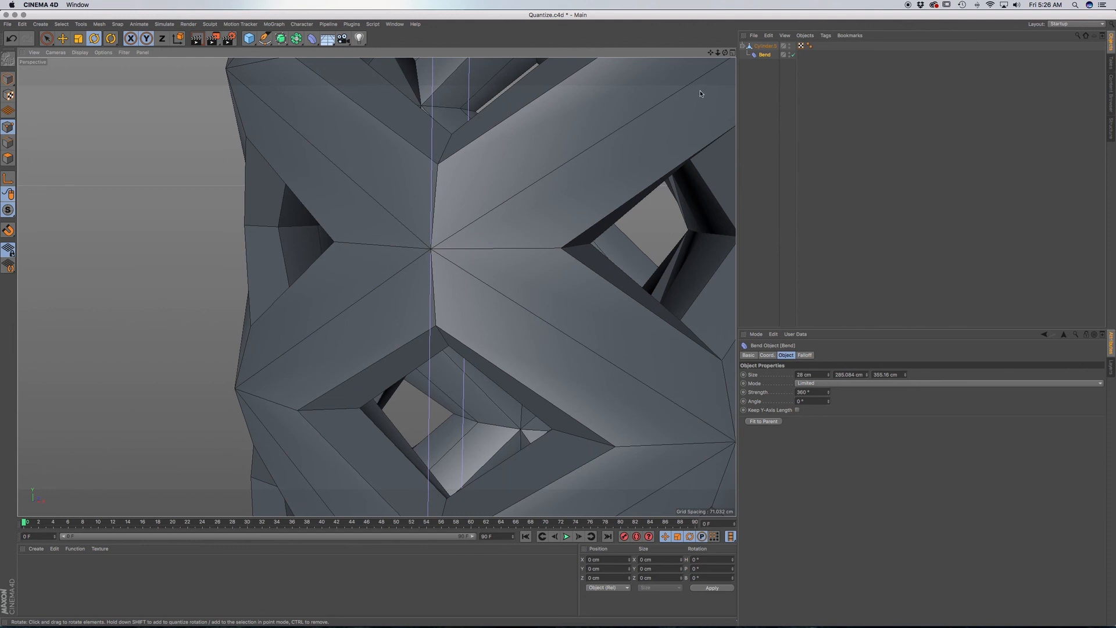
Bake the bent lattice into a separate polygon object with Current State to Object and hide the original lattice.
shift+click(763, 47)
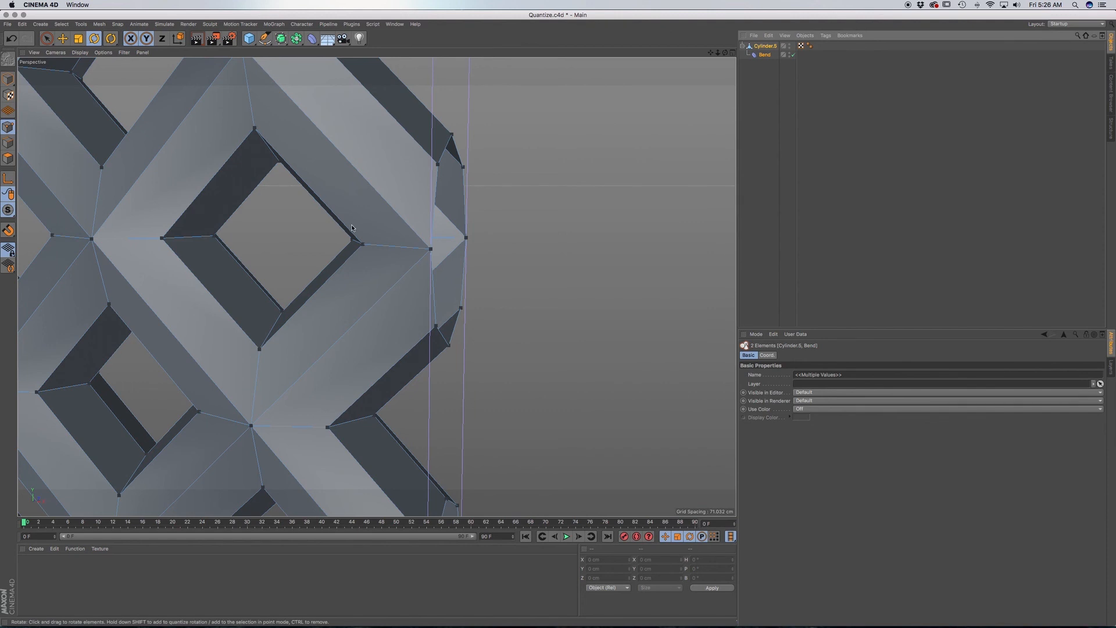
scroll(352, 229, down, 10)
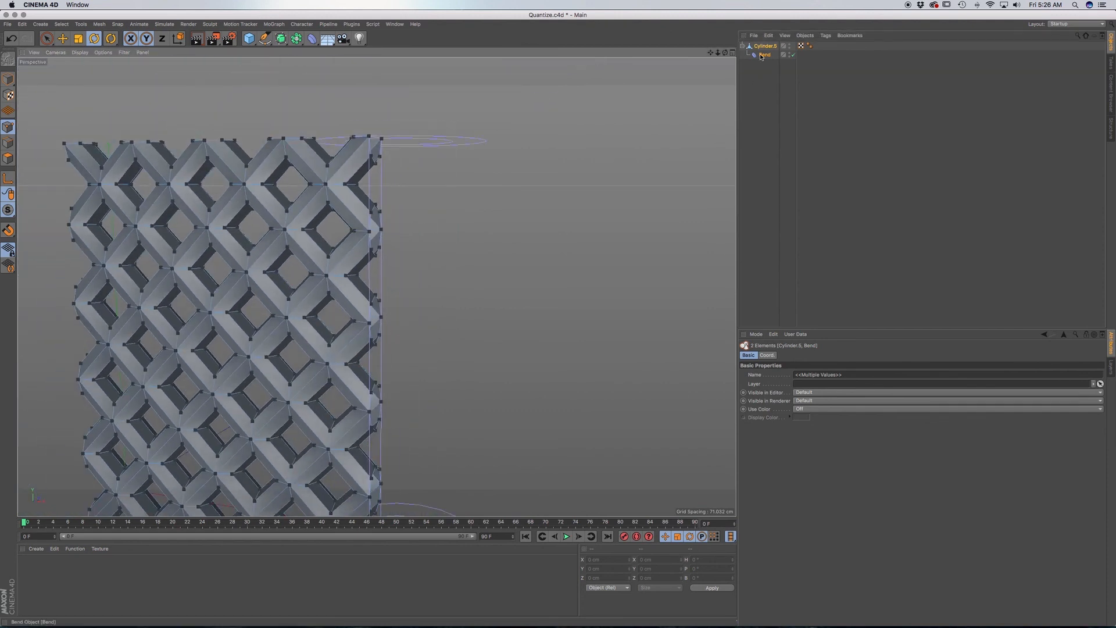
right_click(768, 49)
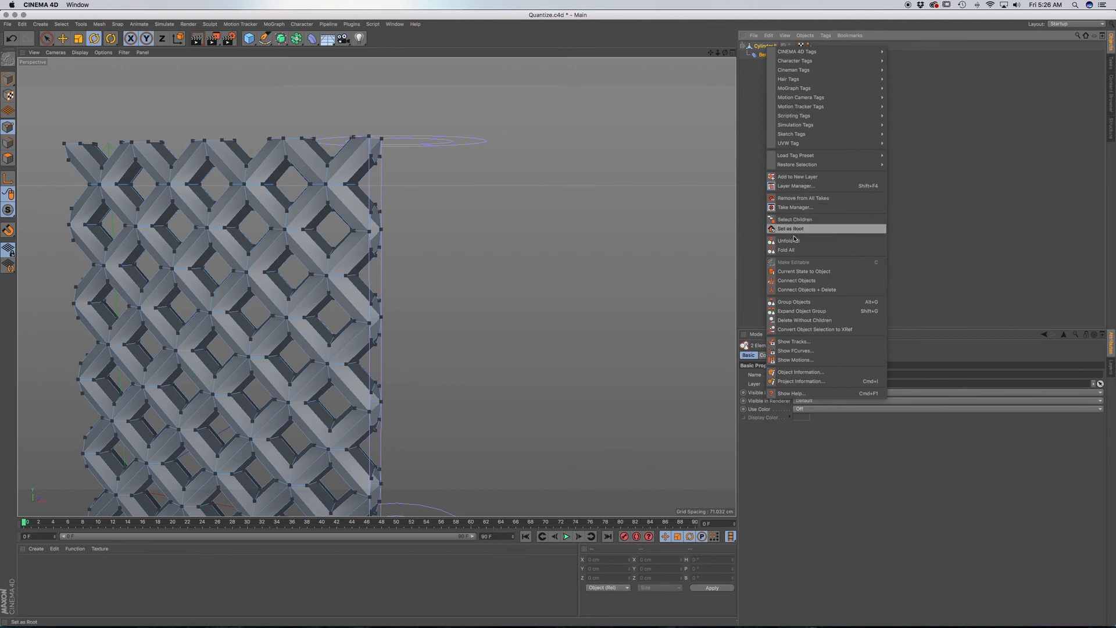
click(792, 271)
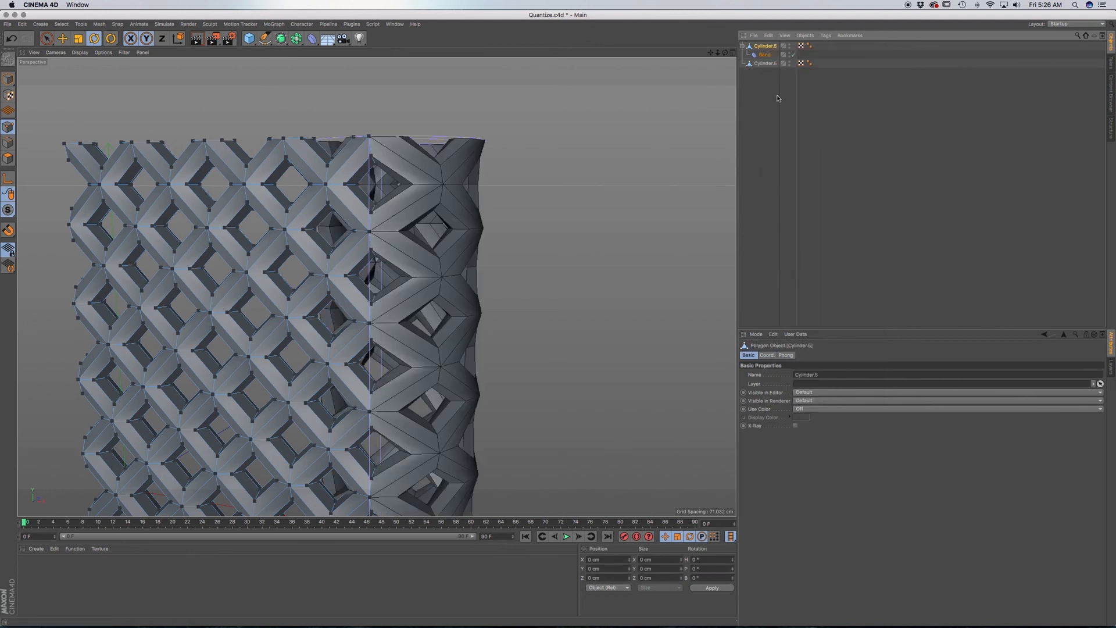
click(761, 81)
click(789, 46)
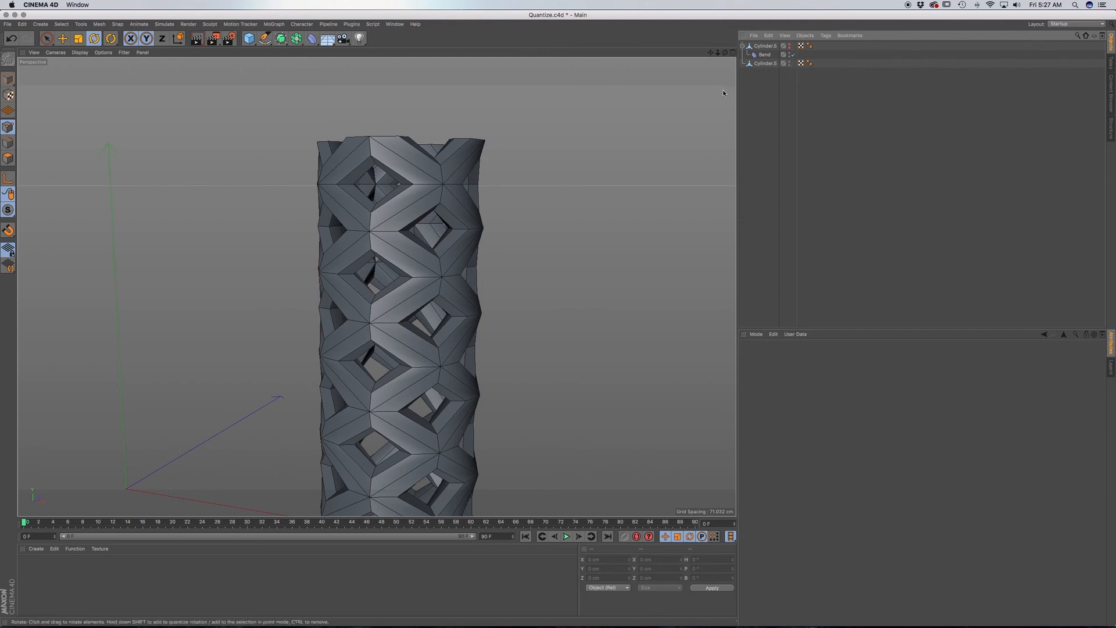
Select all points of the baked lattice cylinder, weld its overlapping seam points with Optimize, and clear the selection.
click(765, 63)
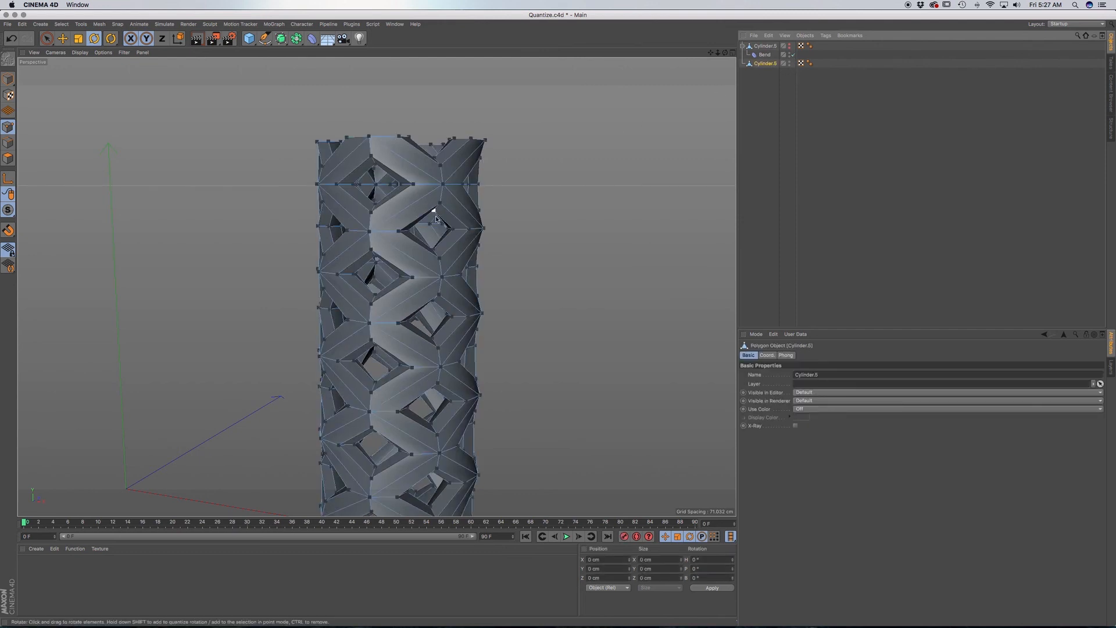
scroll(435, 242, down, 3)
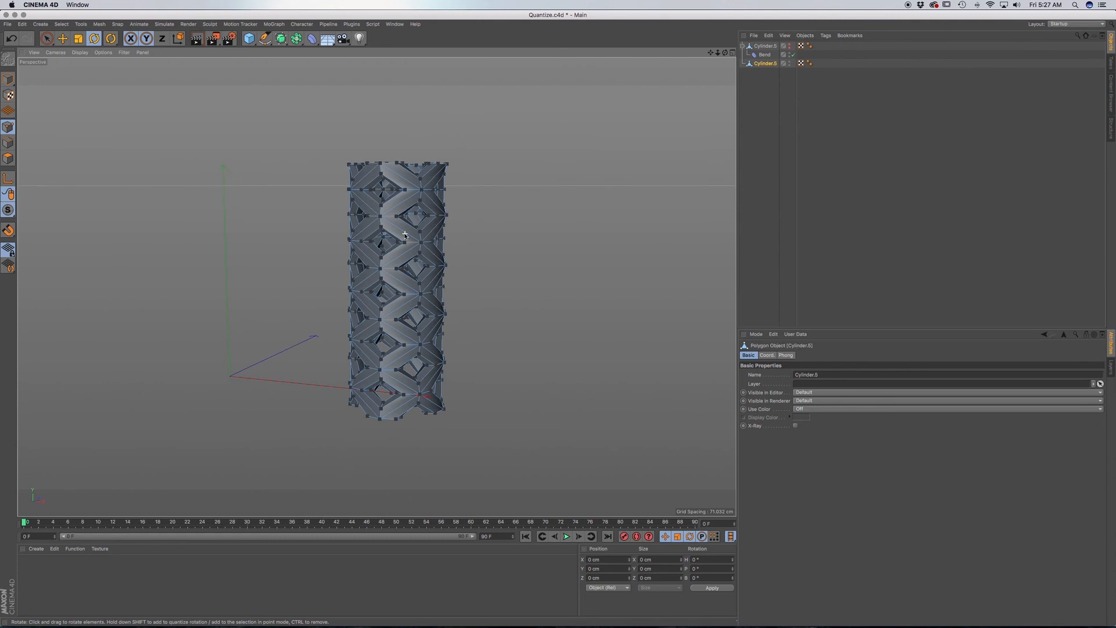
mouse_move(405, 235)
alt+mouse_down()
mouse_move(255, 253)
mouse_move(511, 254)
mouse_move(434, 260)
mouse_move(426, 239)
alt+mouse_up()
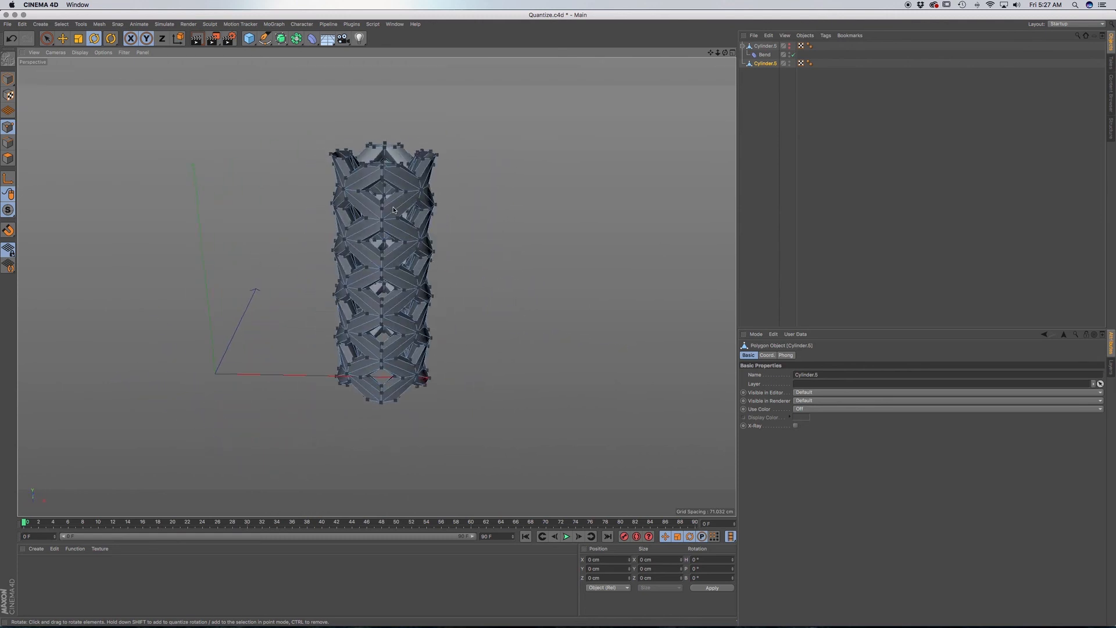
scroll(394, 209, up, 2)
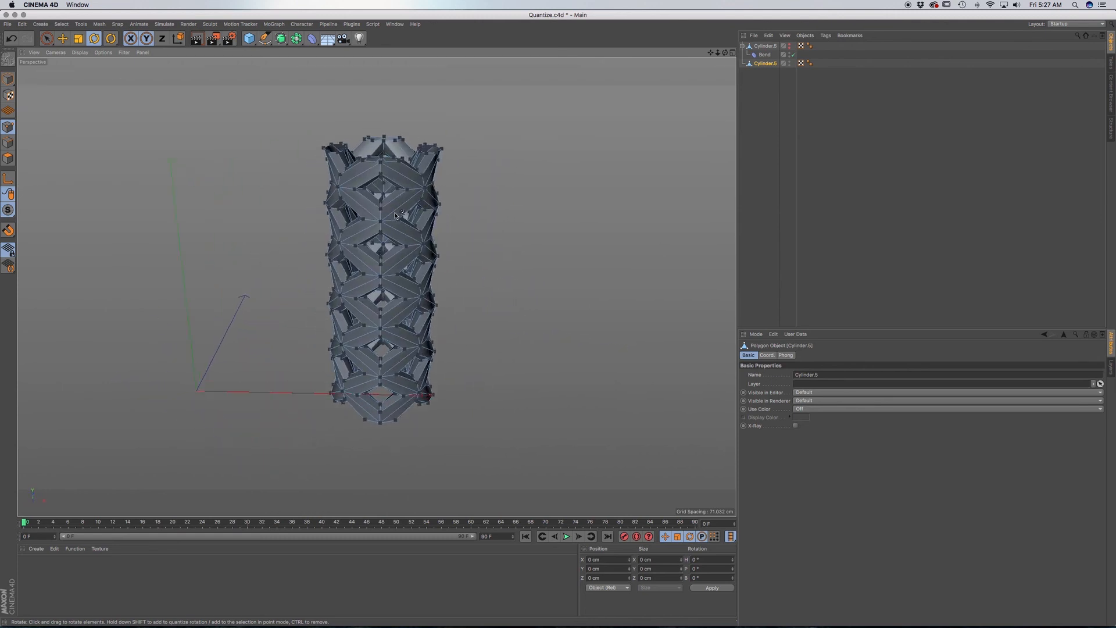
key(super+a)
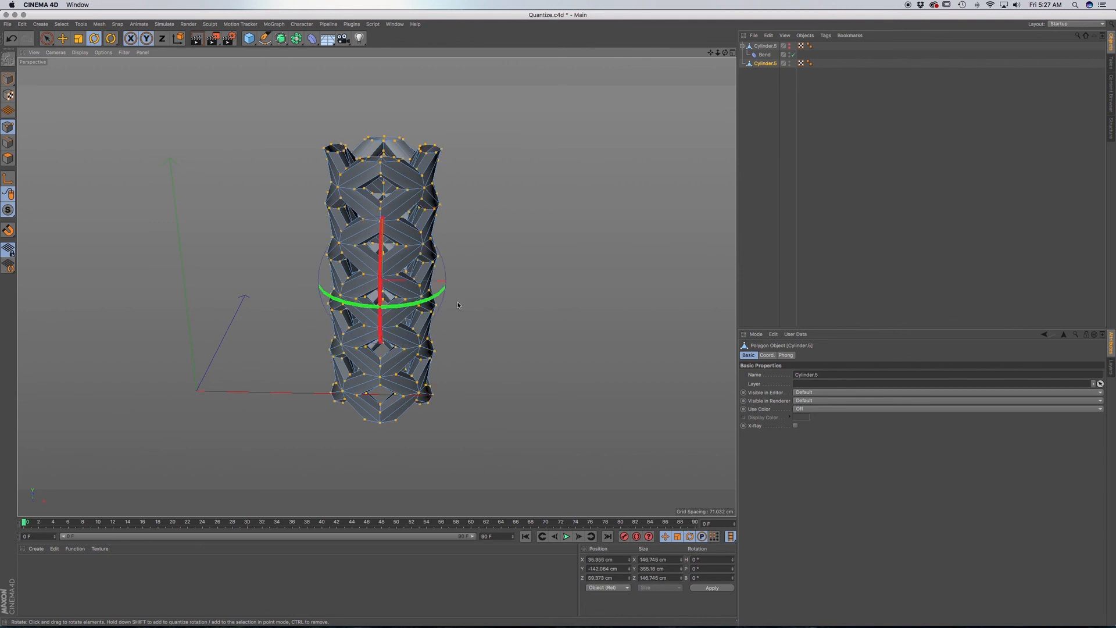
right_click(517, 260)
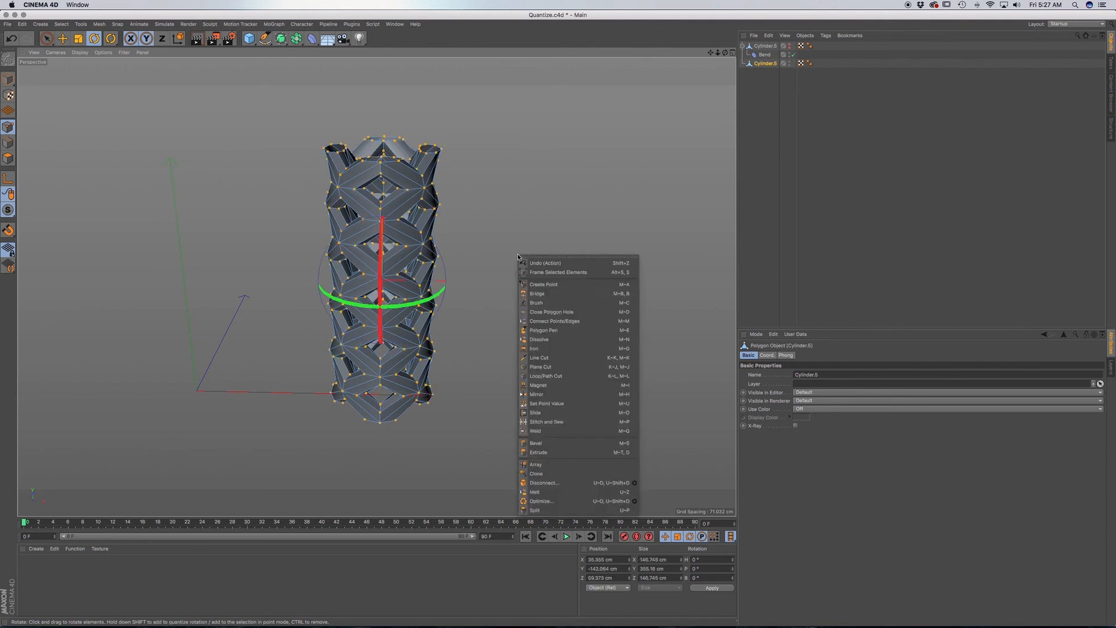
click(560, 500)
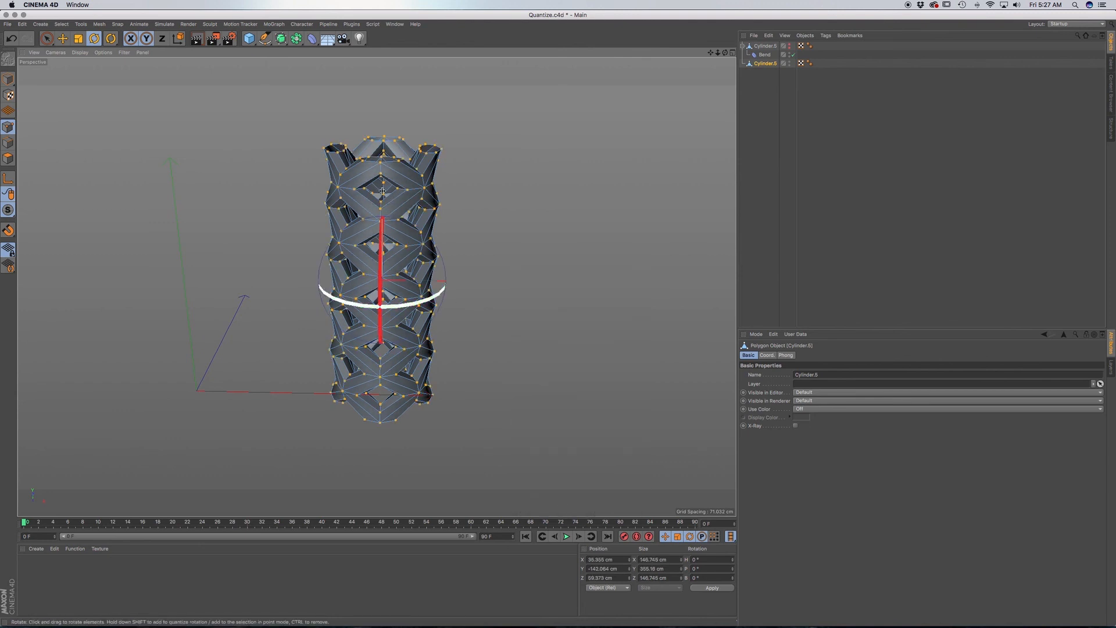
click(48, 39)
click(164, 157)
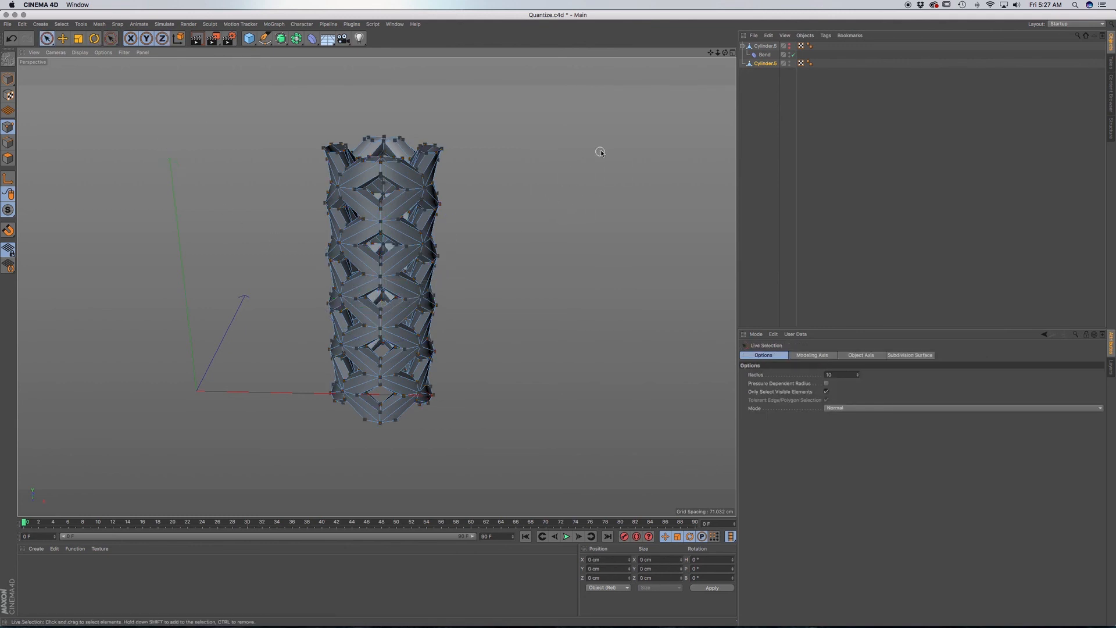
Add a Subdivision Surface and make the baked lattice cylinder its child to smooth the mesh.
click(763, 63)
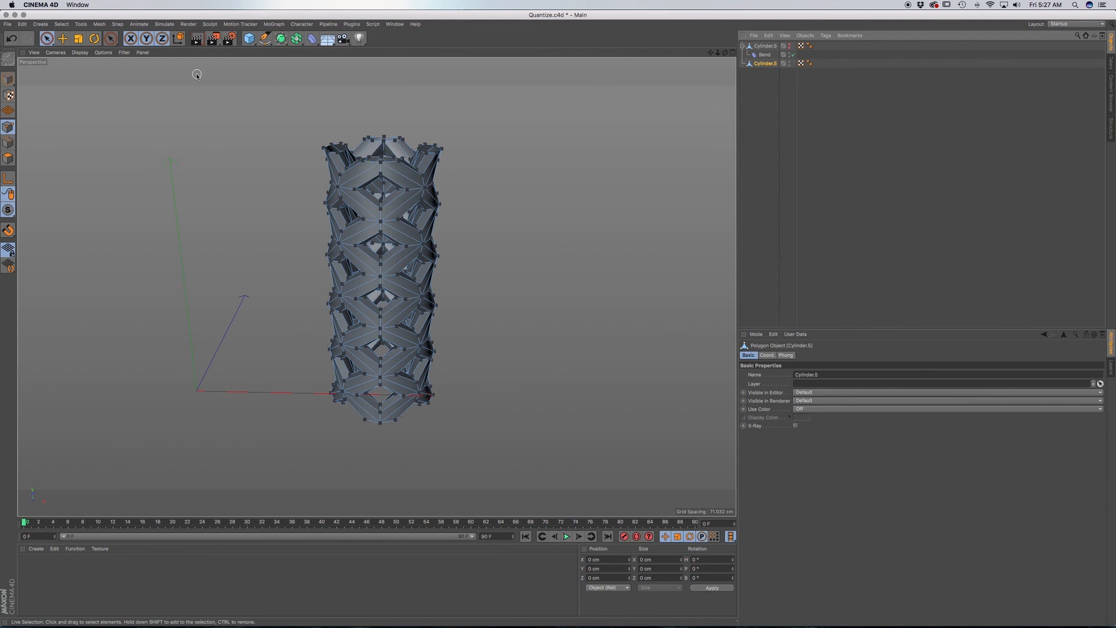
drag(281, 39, 314, 44)
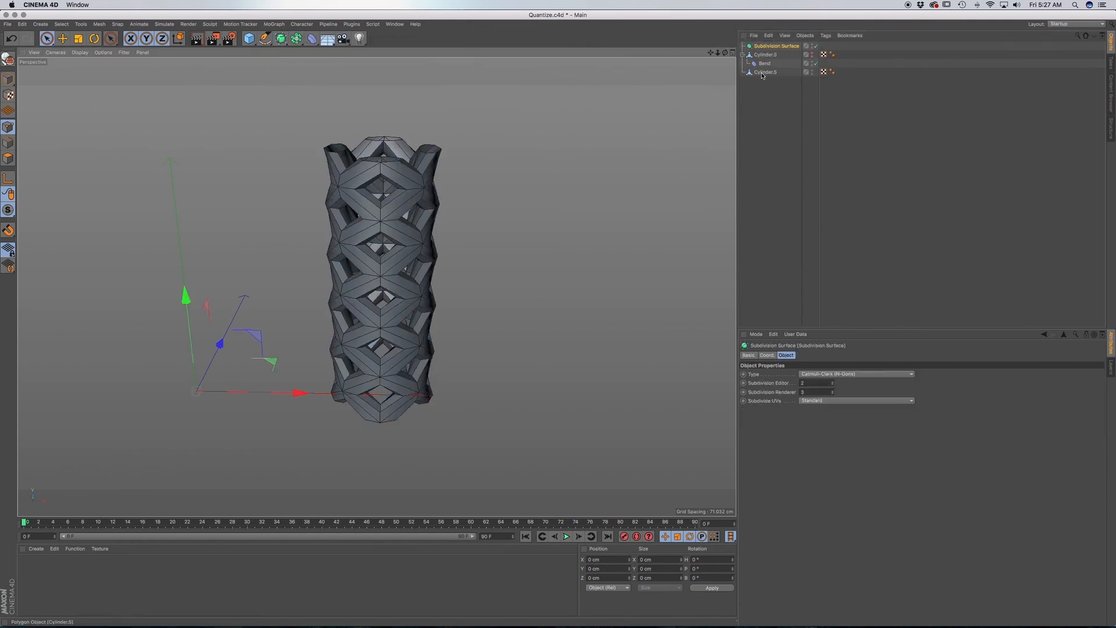
drag(764, 75, 768, 47)
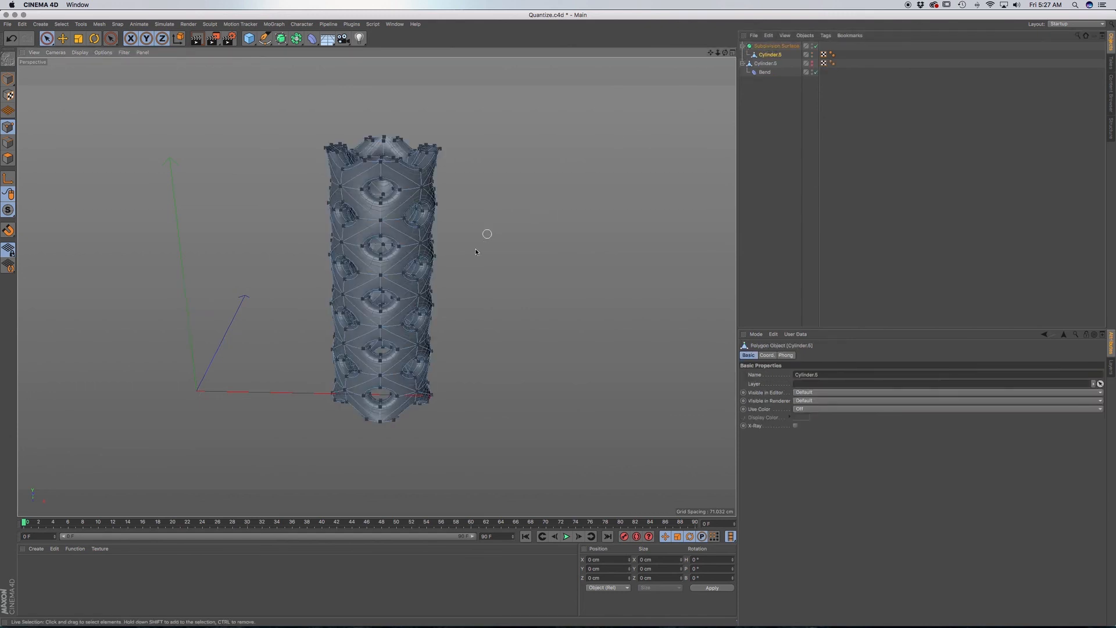
Render the view and examine the smoothed lattice cylinder's holes, seam and open ends from several angles.
key(ctrl+r)
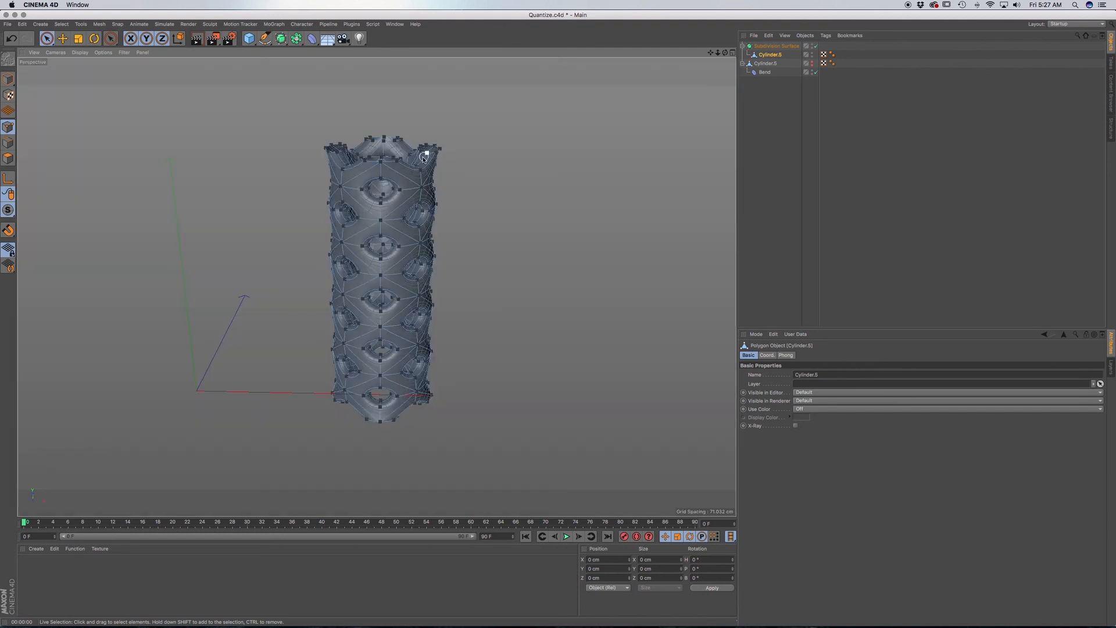
alt+drag(405, 187, 392, 151)
scroll(392, 151, up, 8)
alt+drag(363, 206, 312, 168)
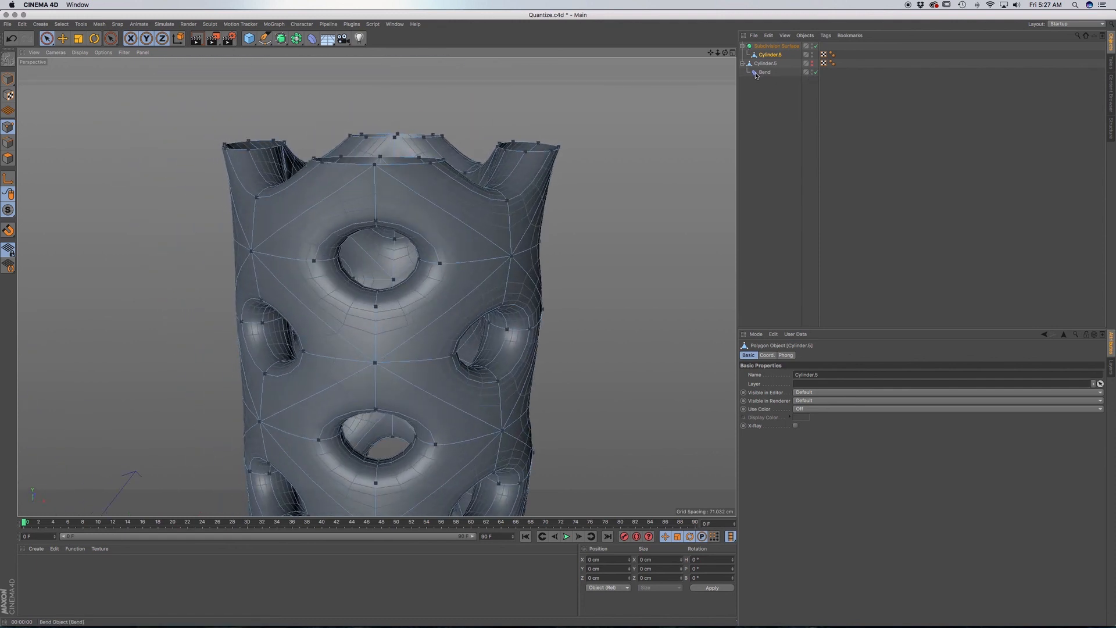
scroll(410, 271, down, 5)
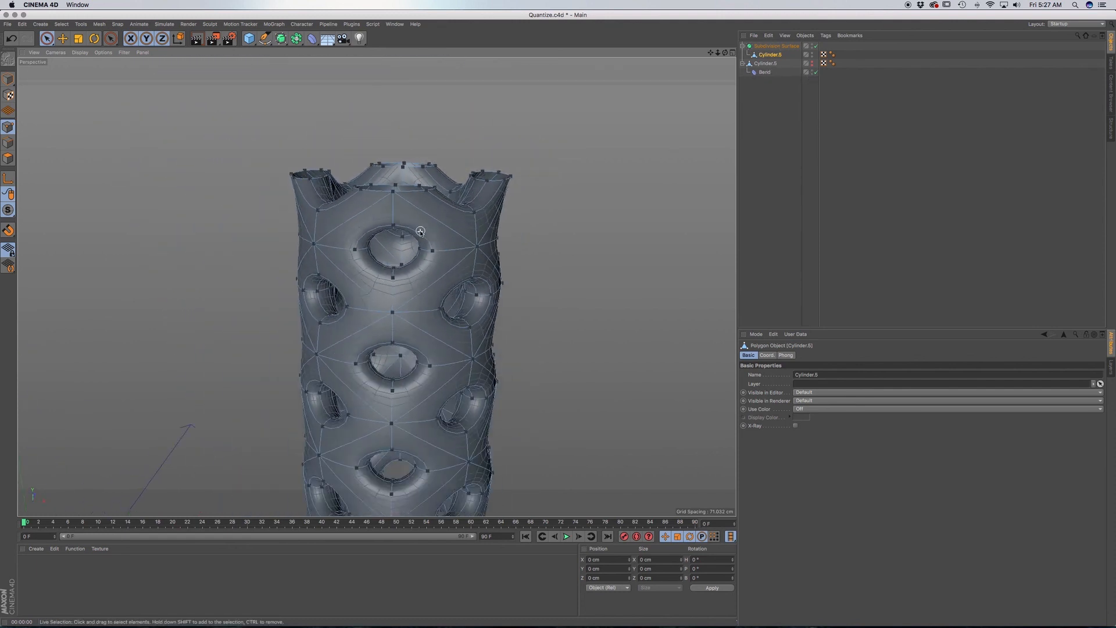
scroll(420, 330, down, 3)
alt+drag(419, 336, 403, 353)
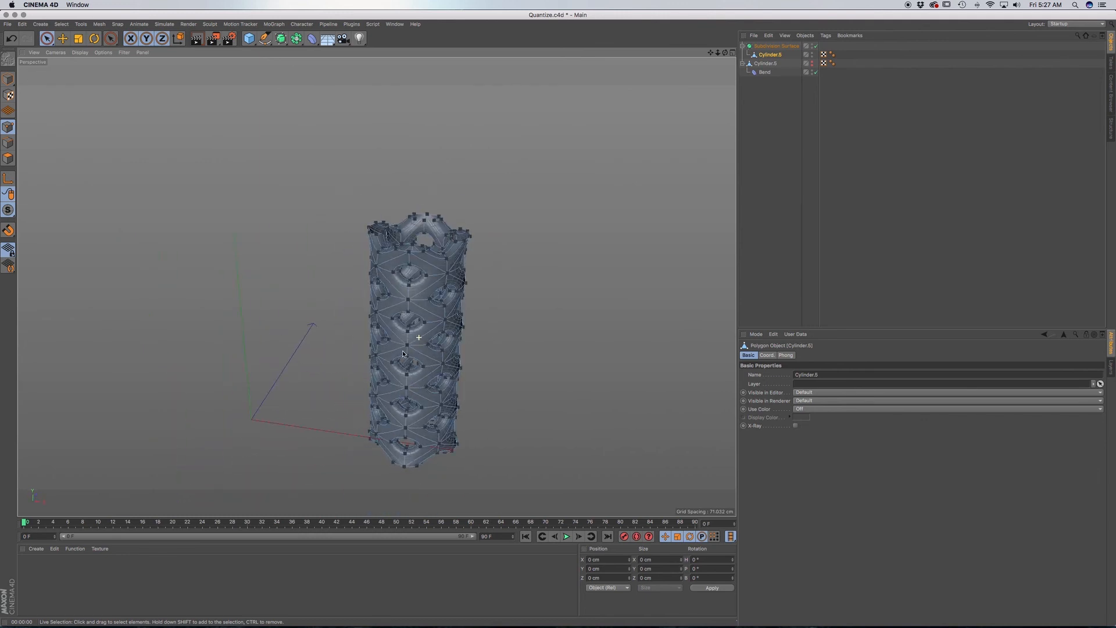
scroll(433, 284, up, 4)
mouse_move(420, 305)
alt+mouse_down()
mouse_move(369, 287)
mouse_move(407, 246)
mouse_move(420, 257)
mouse_move(416, 324)
alt+mouse_up()
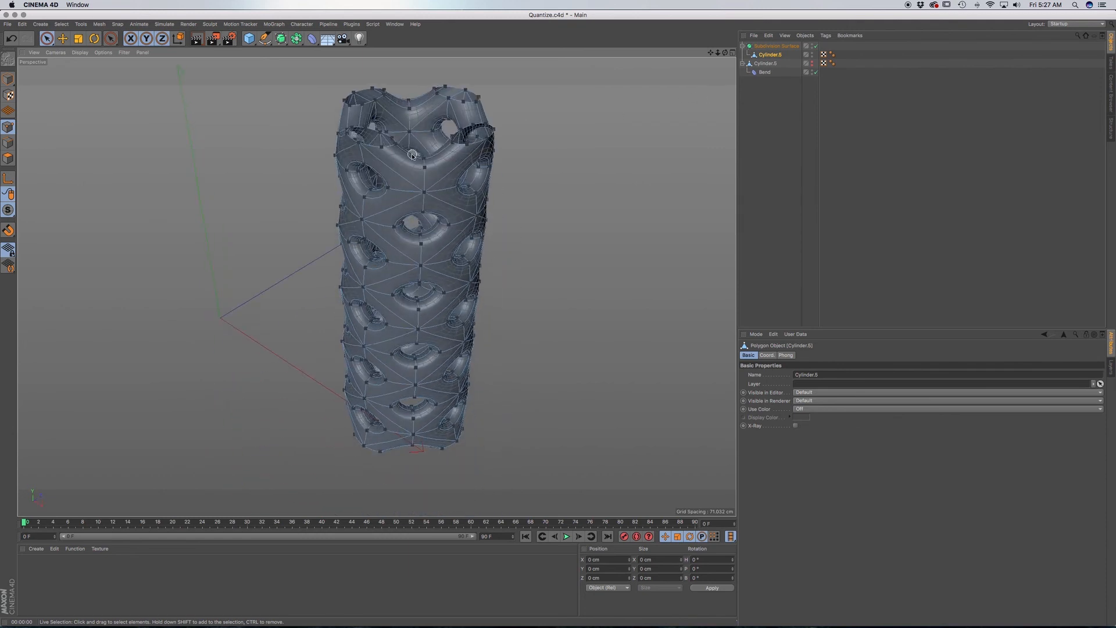
alt+middle_drag(396, 174, 393, 240)
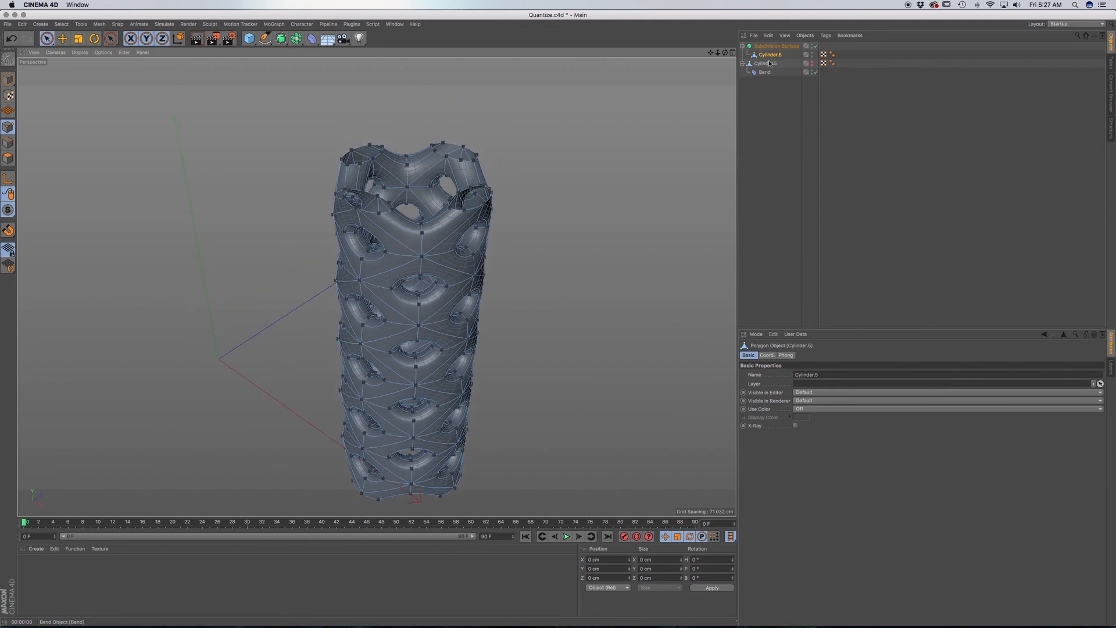
Add a Tube primitive and centre it on the lattice cylinder in the top view.
drag(250, 40, 423, 86)
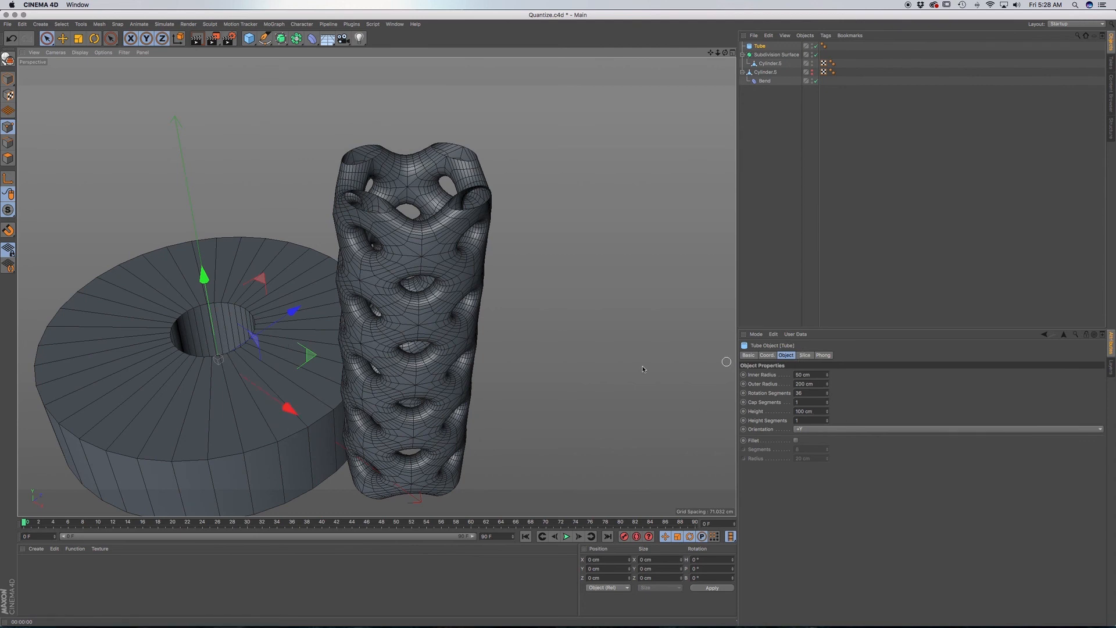
scroll(289, 381, down, 6)
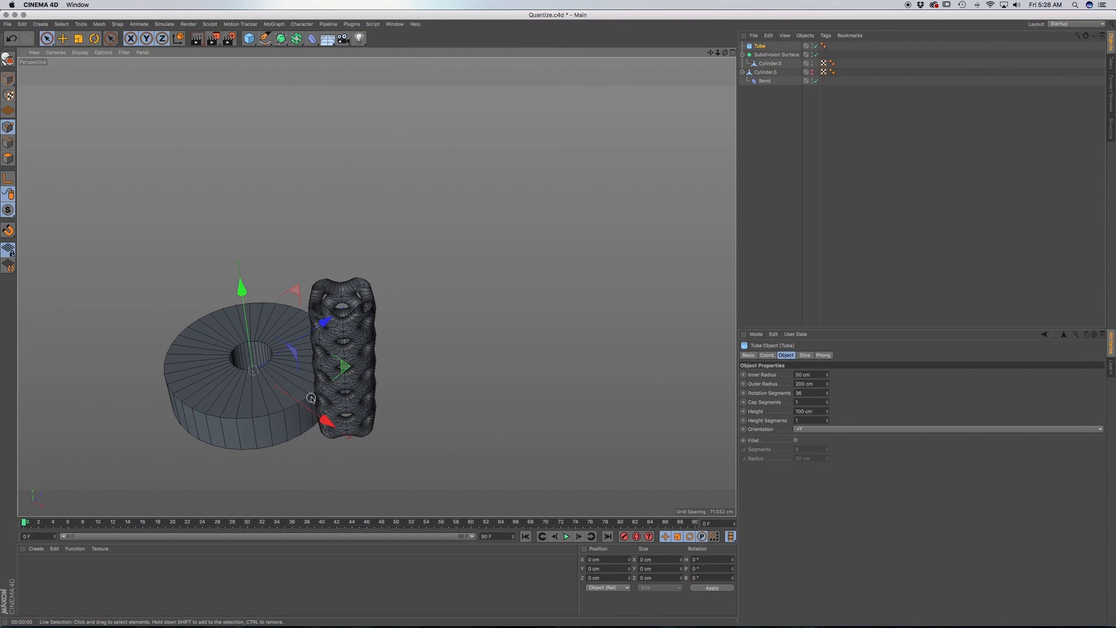
key(F2)
drag(494, 287, 668, 287)
drag(551, 181, 551, 140)
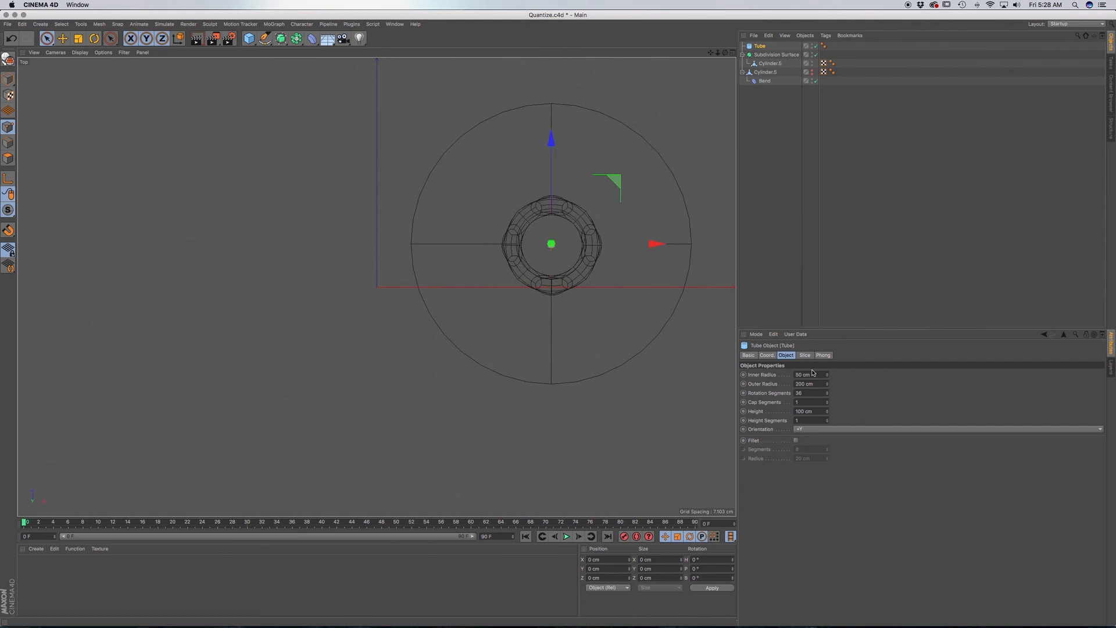
Set the tube's inner radius to 42 cm and outer radius to 78 cm so it encloses the lattice wall.
click(768, 356)
click(788, 356)
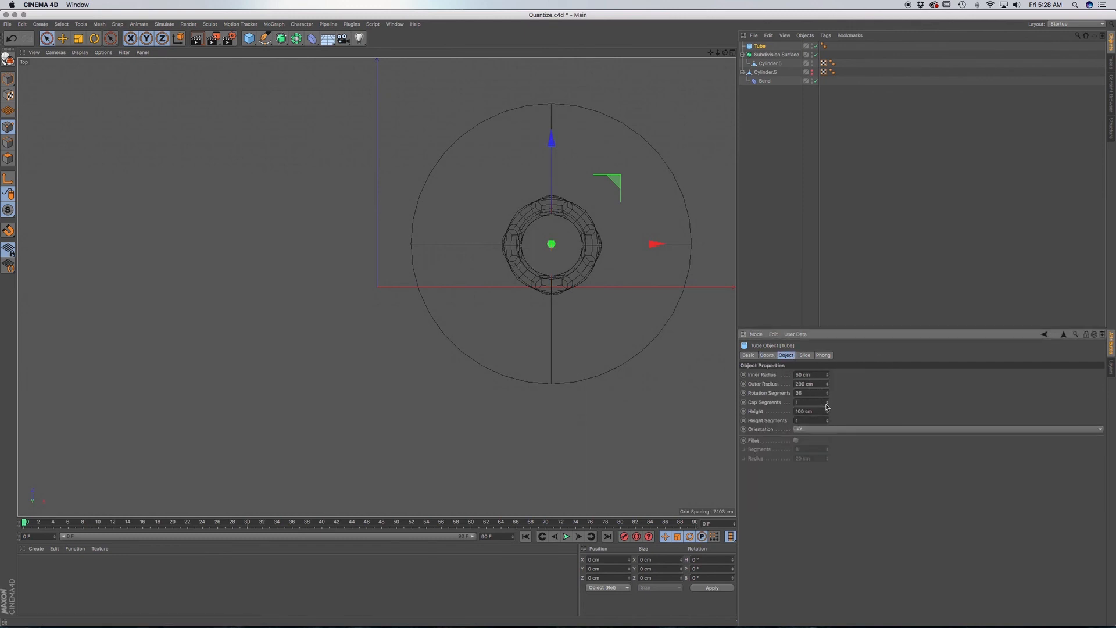
drag(828, 377, 828, 382)
drag(827, 385, 828, 456)
Raise the tube to the upper end of the lattice cylinder in the perspective view and set its height to 43 cm.
key(F1)
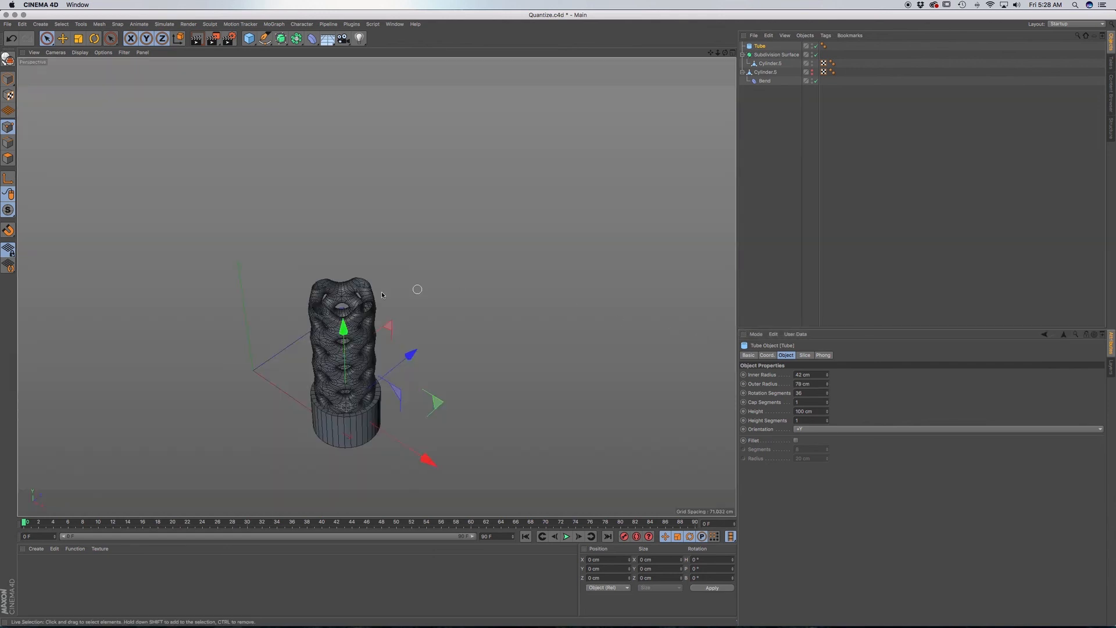
drag(343, 327, 337, 185)
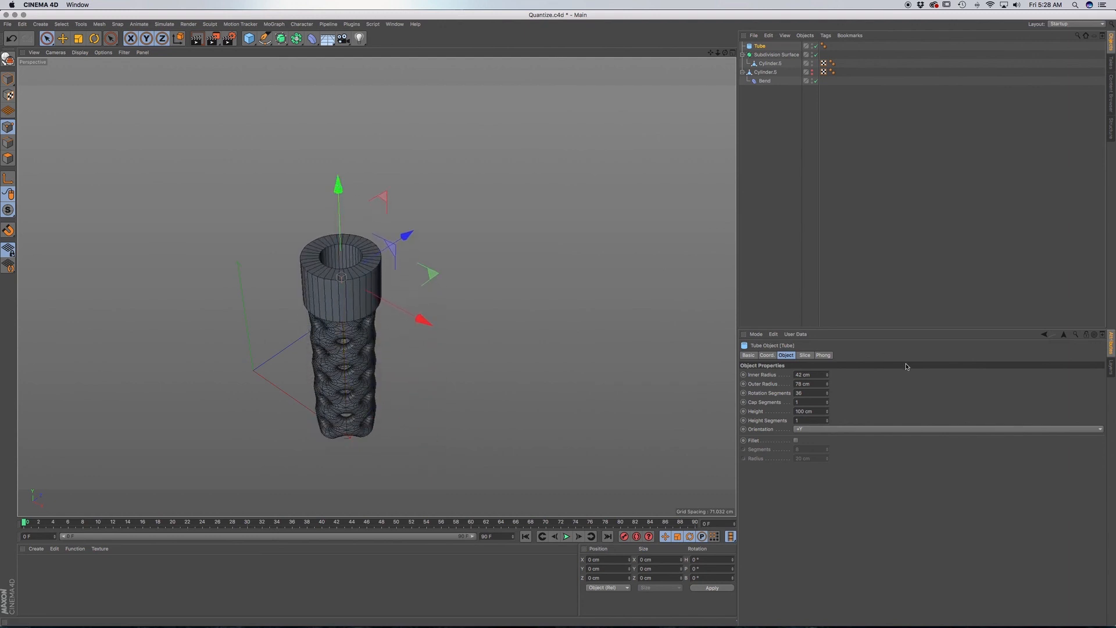
alt+middle_drag(338, 323, 470, 320)
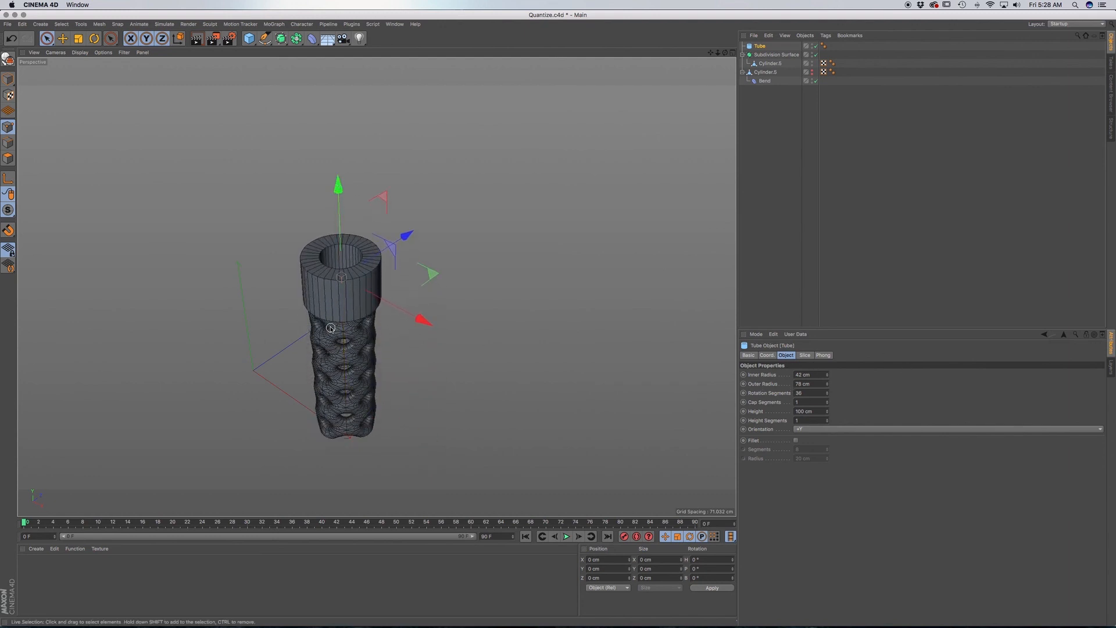
alt+drag(470, 320, 473, 291)
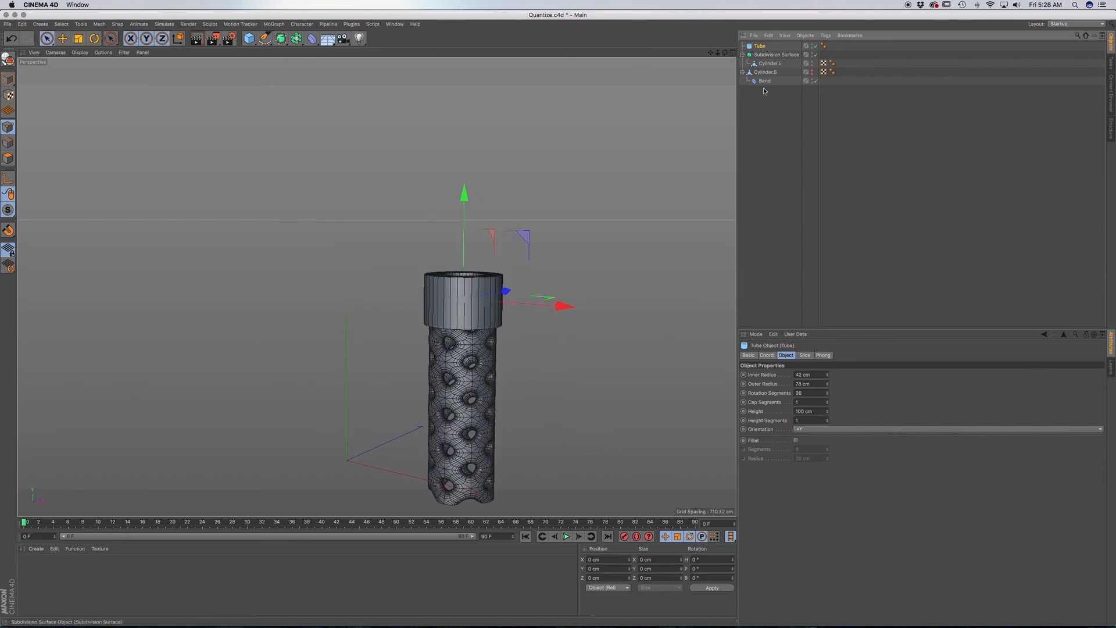
click(7, 78)
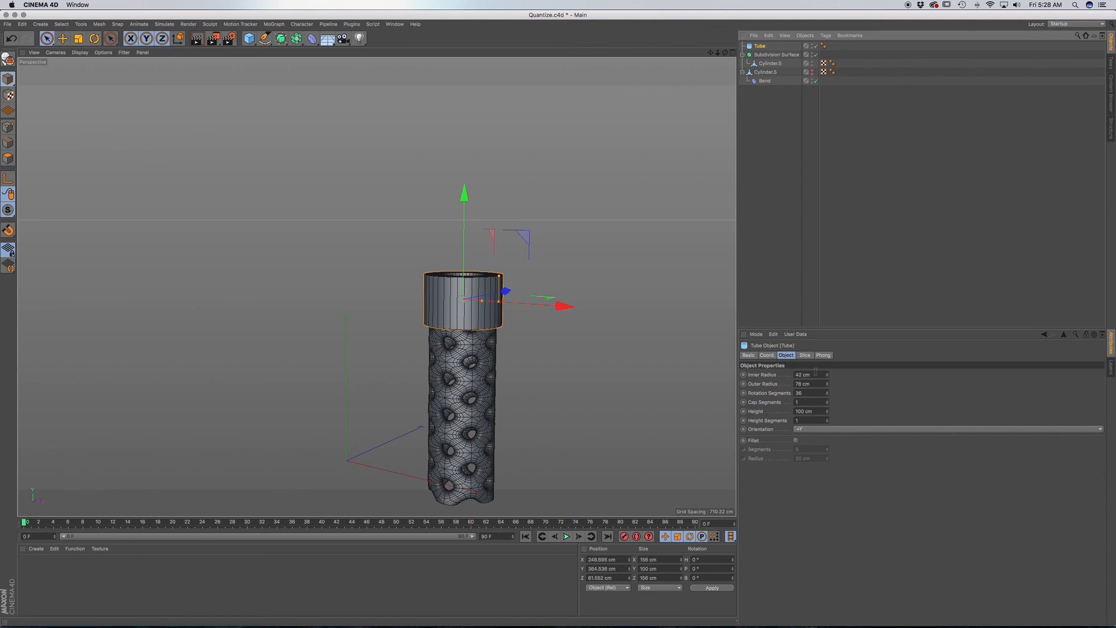
drag(828, 413, 828, 447)
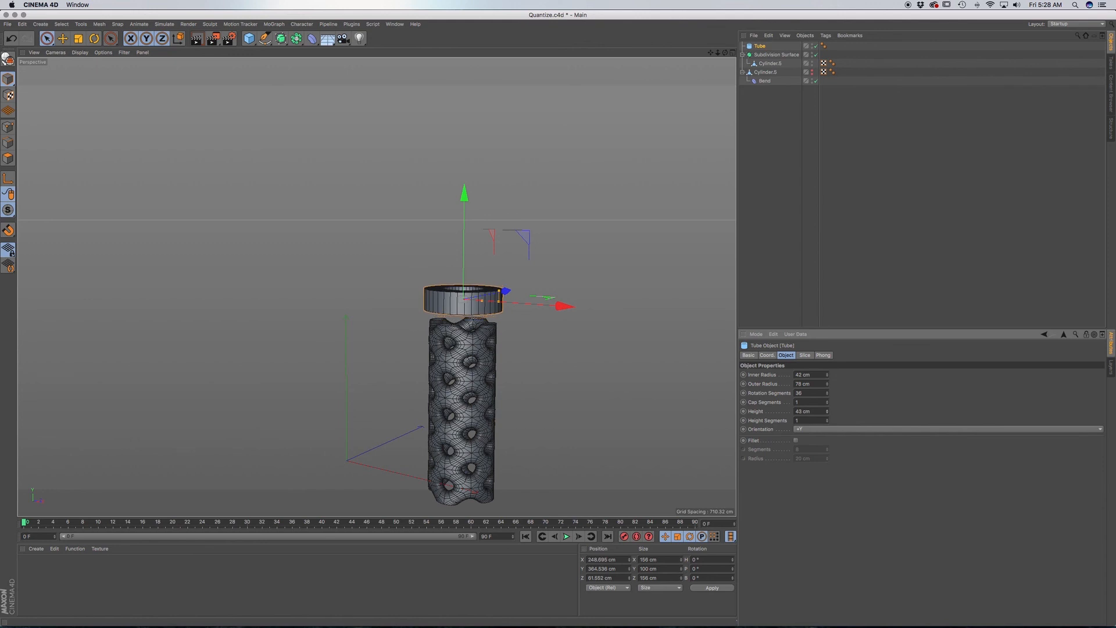
Lower the tube onto the lattice cylinder's upper rim and shape it with a 6 cm edge fillet and 38 cm height.
drag(472, 200, 472, 219)
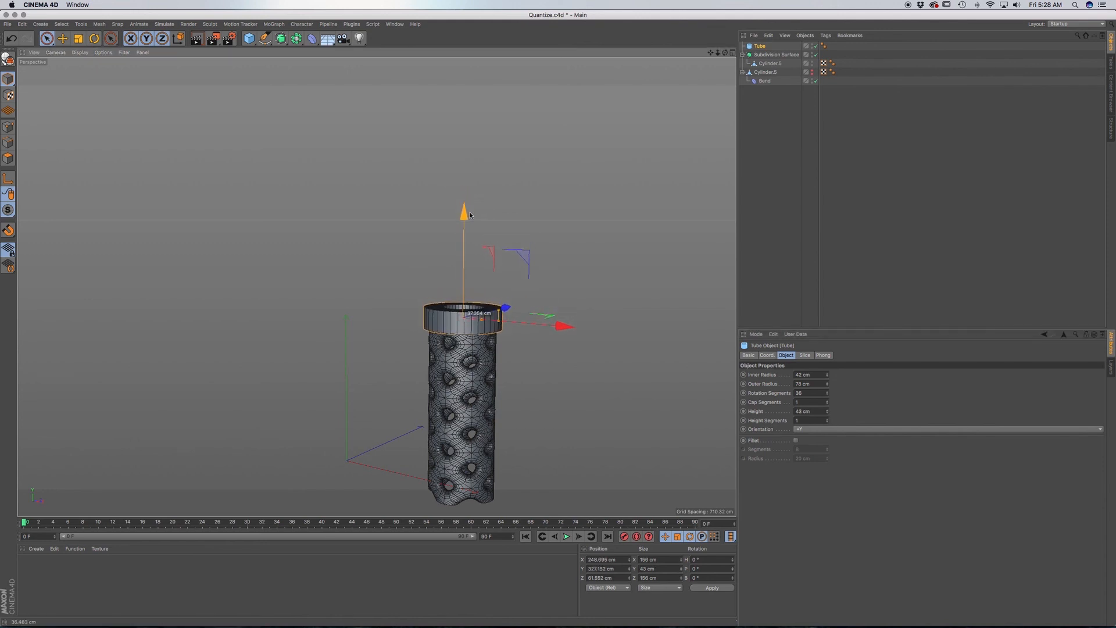
click(796, 441)
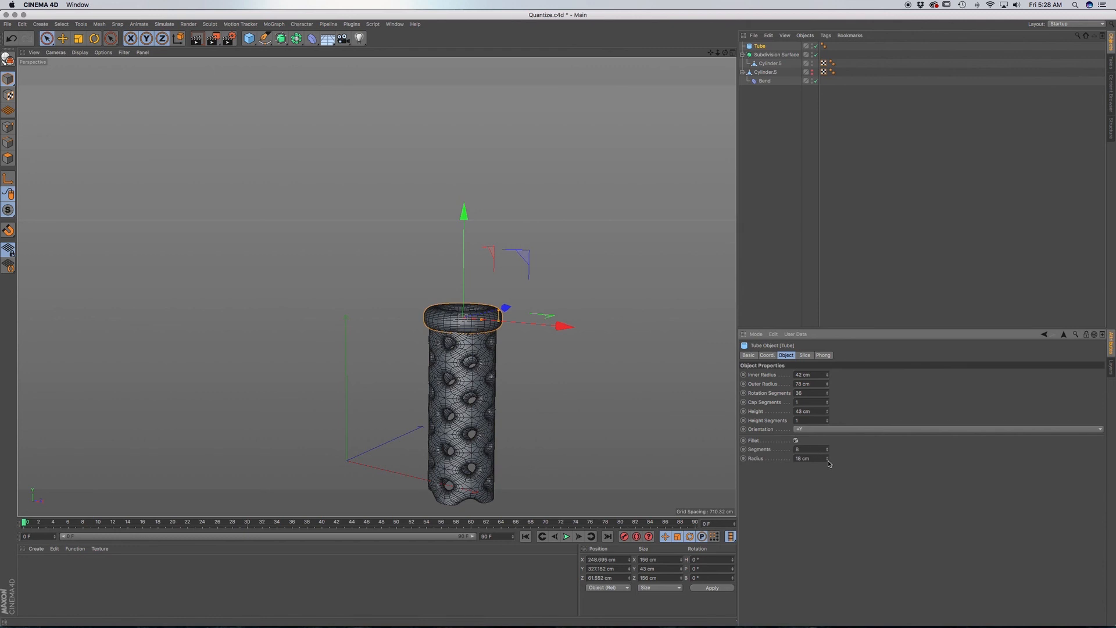
drag(828, 460, 829, 473)
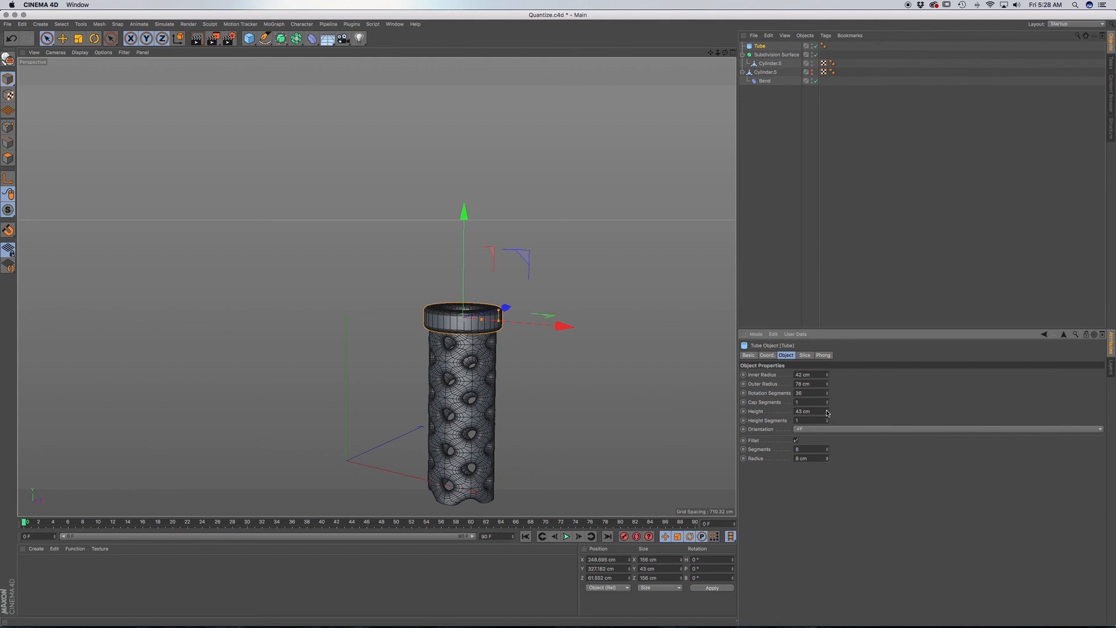
drag(827, 415, 828, 420)
Duplicate the tube ring straight down to the lattice cylinder's lower end, at a Y position of about -43 cm.
alt+middle_drag(527, 390, 513, 315)
alt+drag(495, 300, 502, 272)
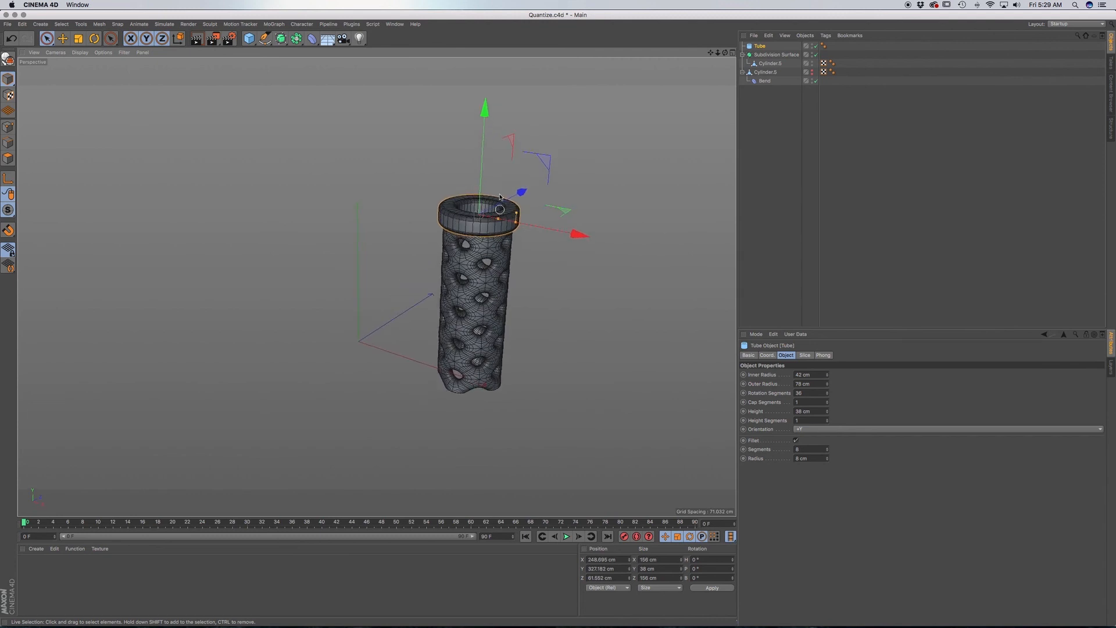
ctrl+drag(490, 147, 457, 287)
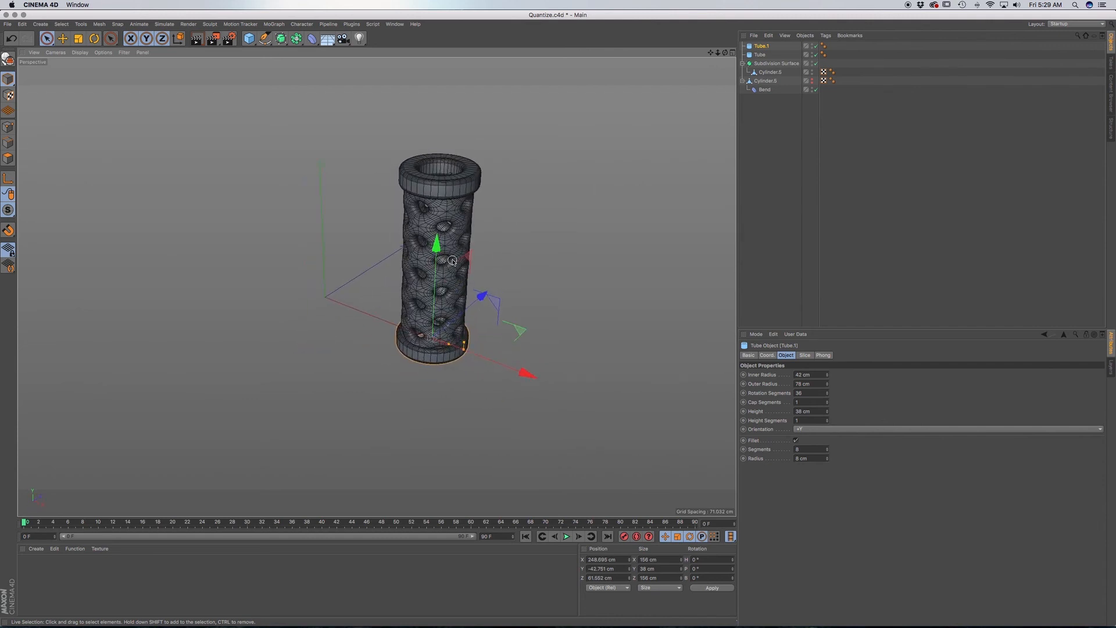
Examine the capped lattice cylinder from several angles and distances, checking the holes and how both rings meet the wall.
scroll(449, 259, up, 5)
alt+middle_drag(450, 259, 439, 228)
alt+drag(445, 250, 495, 215)
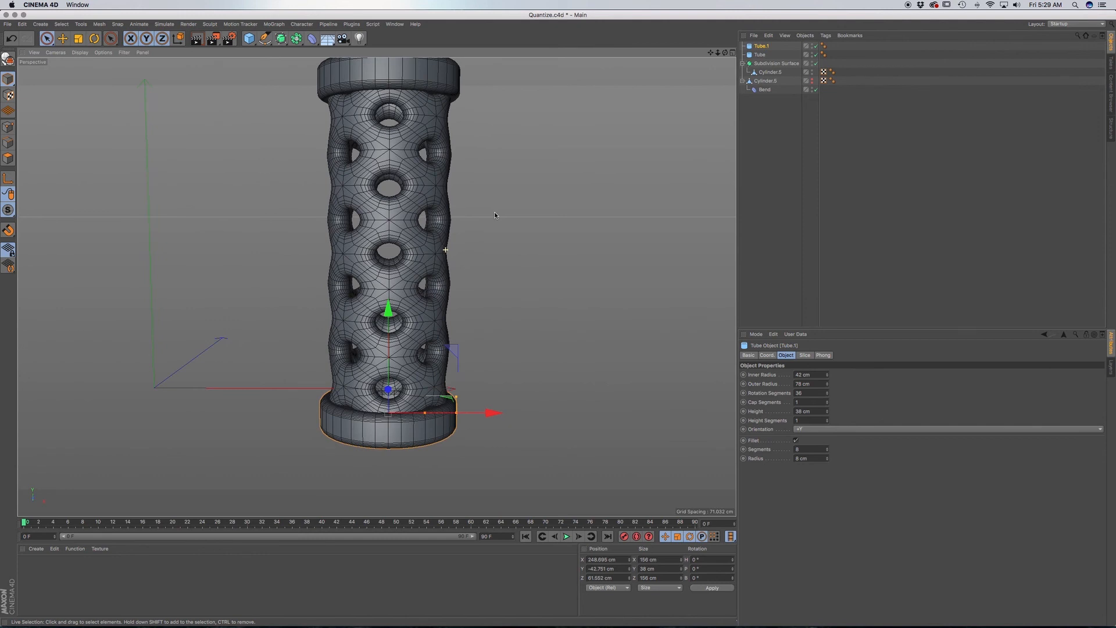
scroll(408, 258, down, 5)
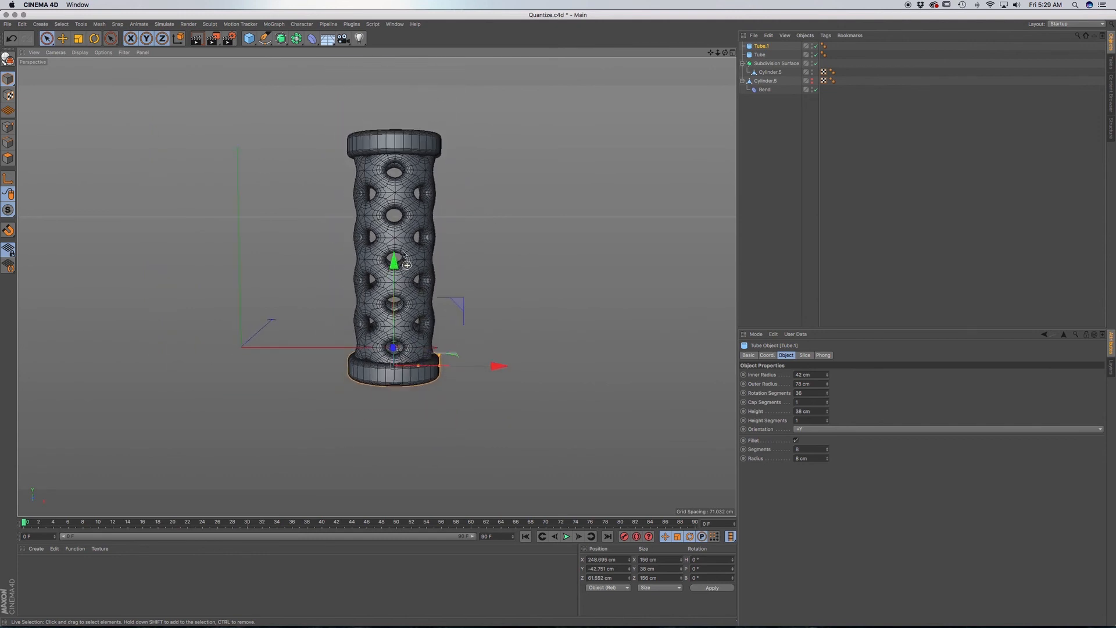
mouse_move(409, 288)
alt+mouse_down()
mouse_move(351, 292)
mouse_move(428, 290)
mouse_move(529, 236)
alt+mouse_up()
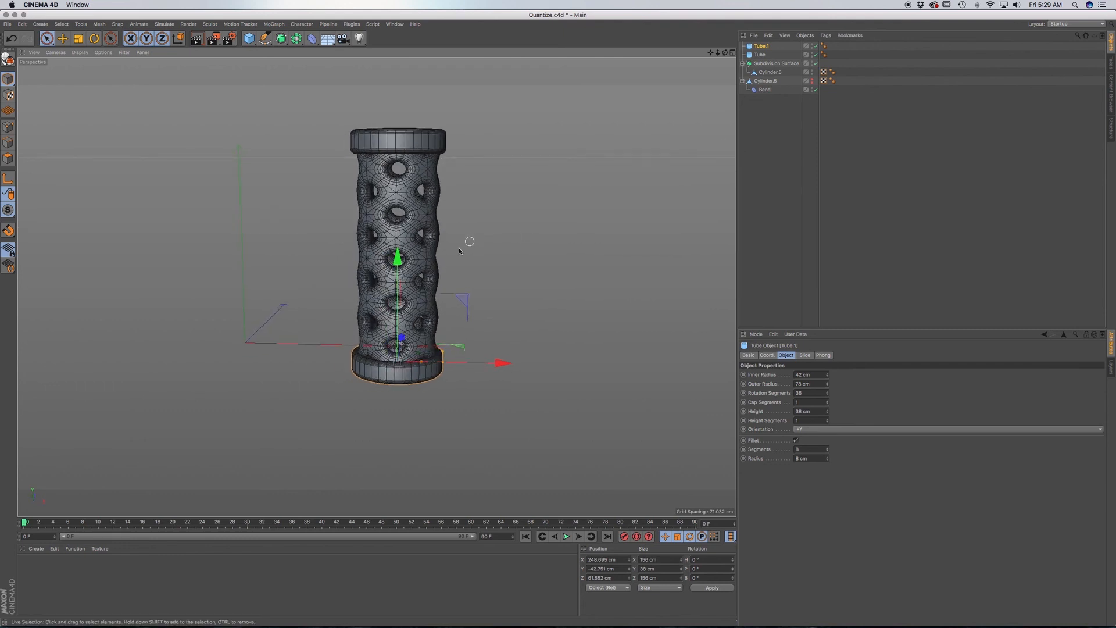
scroll(427, 260, down, 1)
scroll(426, 260, up, 3)
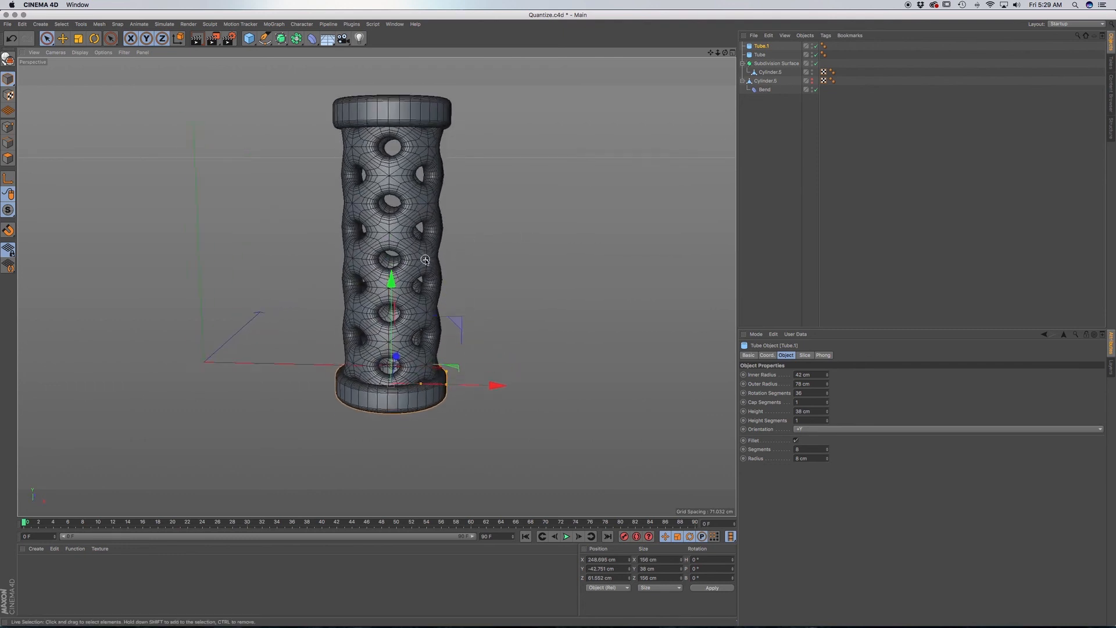
alt+drag(432, 253, 426, 264)
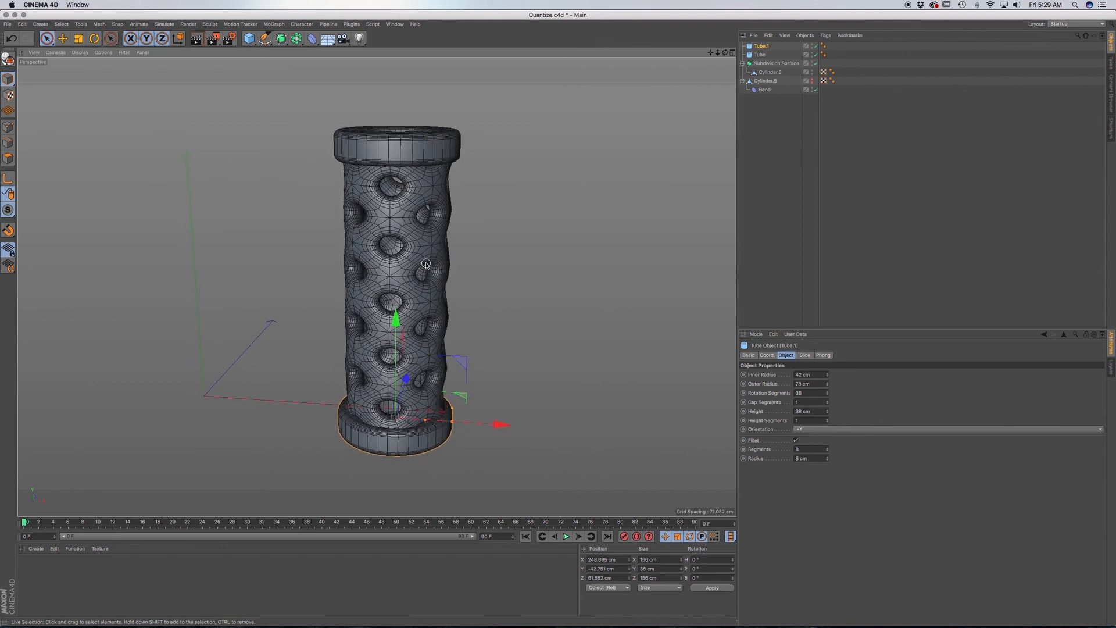